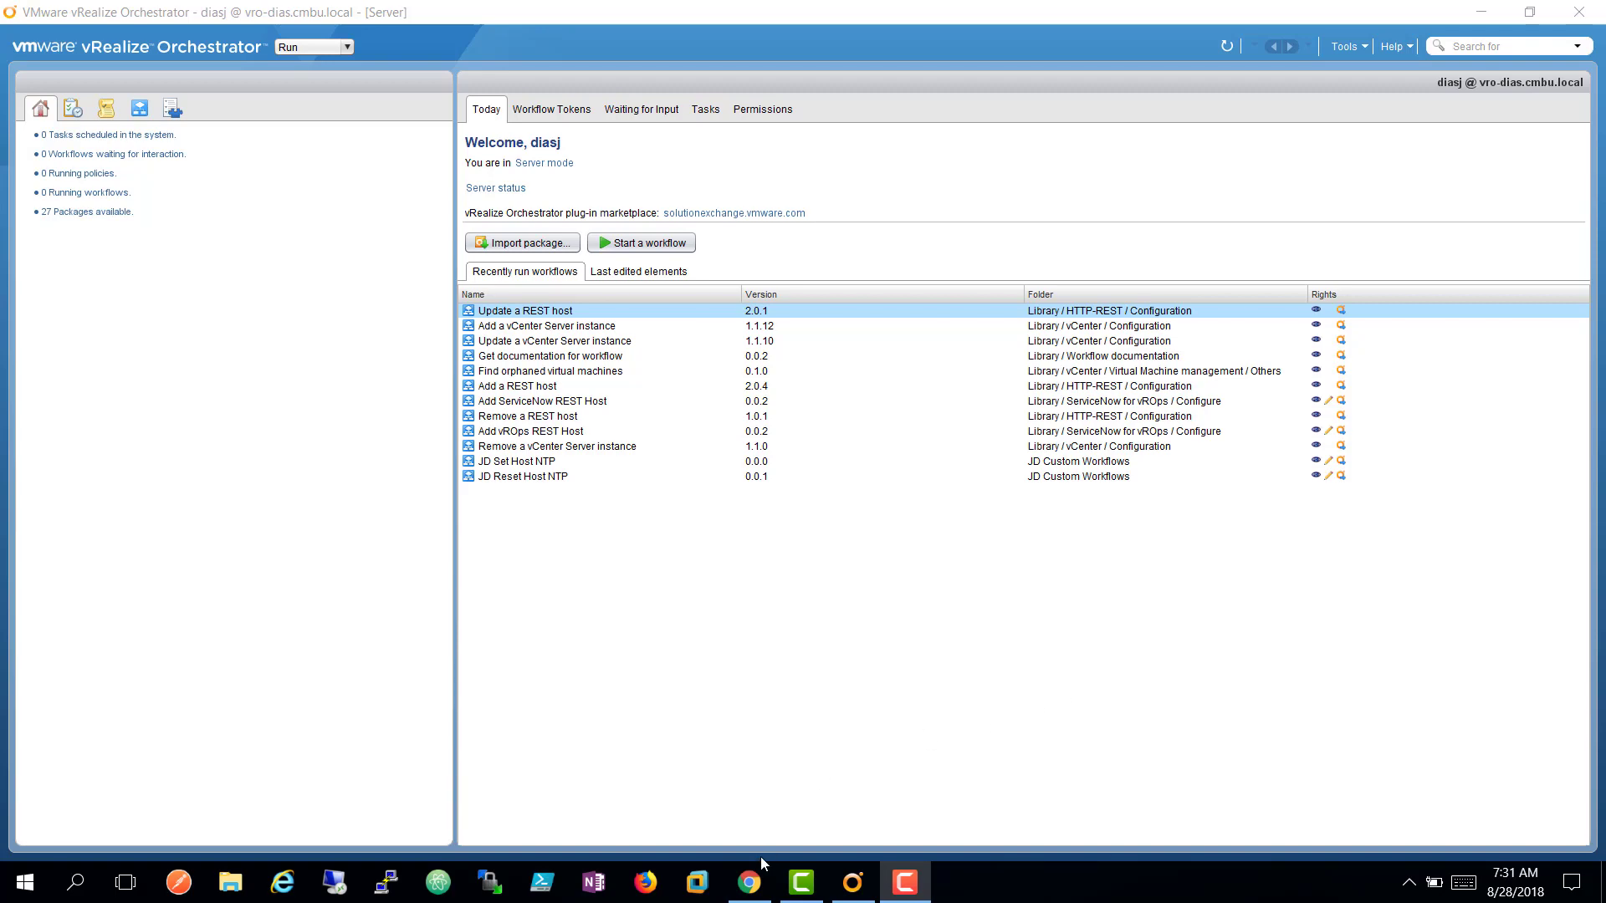
Bring the browser with the vRealize Operations Manager Quick Start page to the front.
click(755, 882)
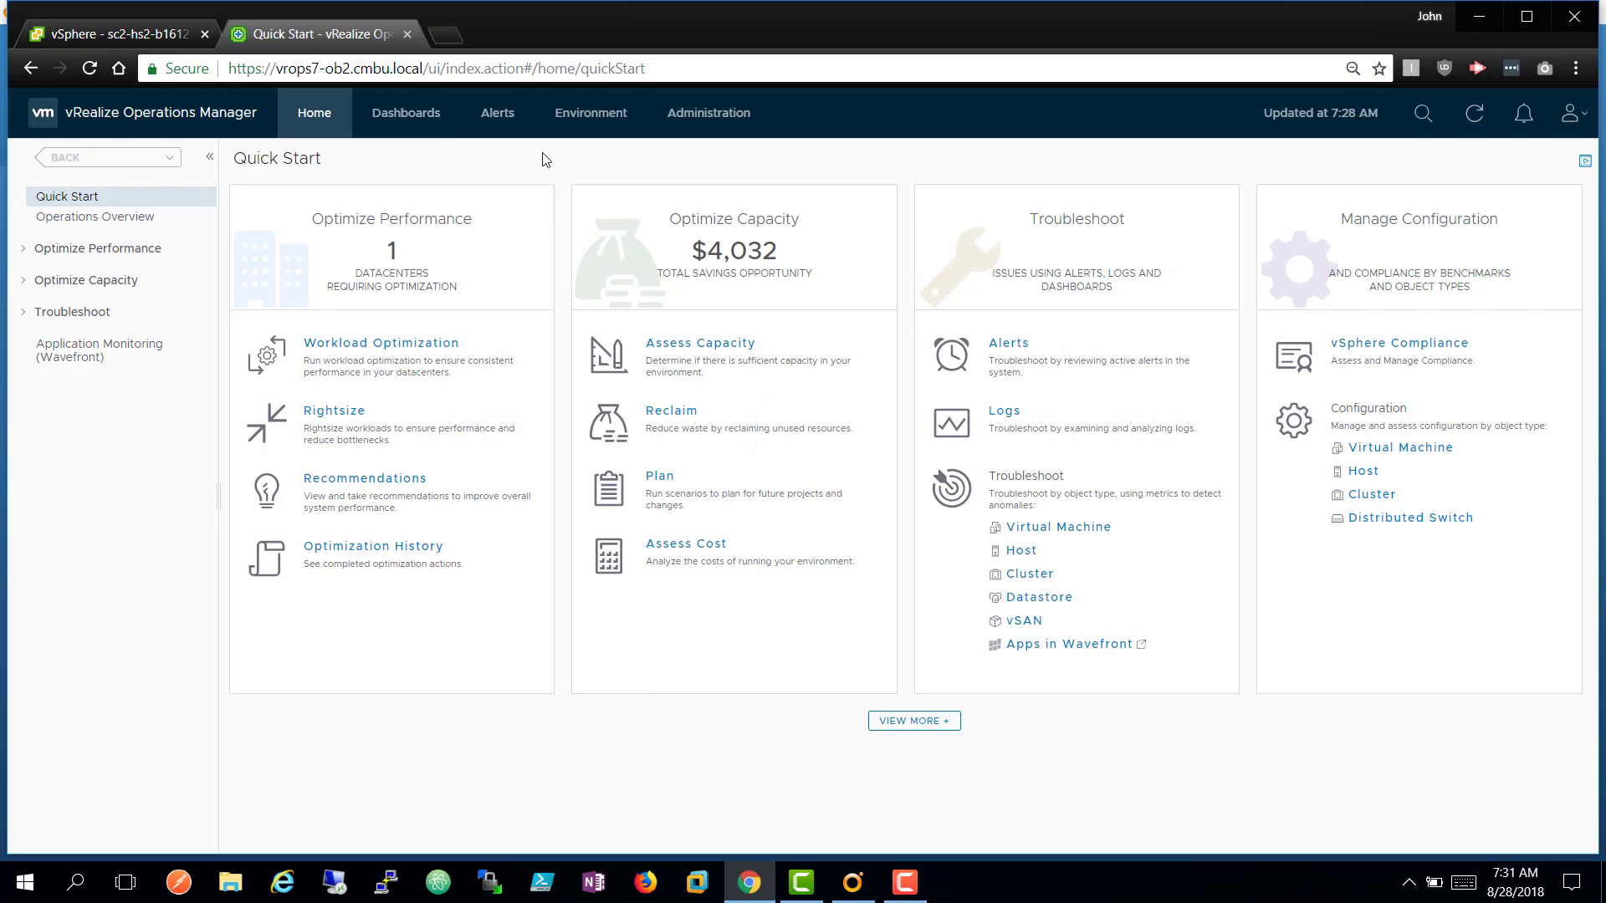
Go to Administration > Solutions, cancel the Add Solution wizard, and scroll to the Orchestrator pack.
click(703, 127)
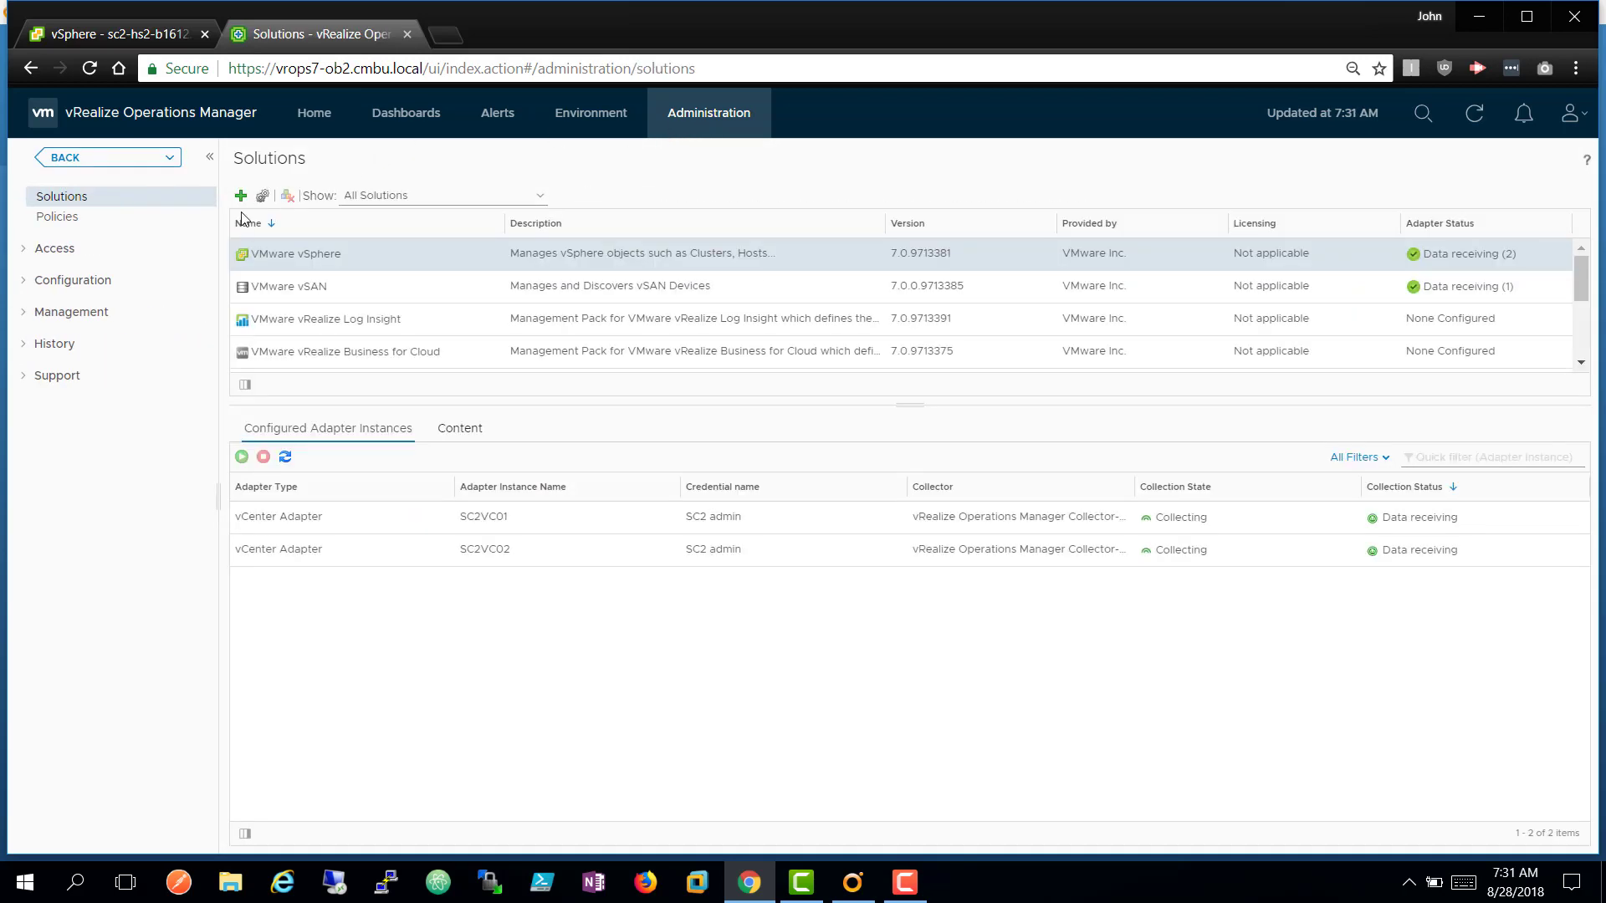
click(240, 196)
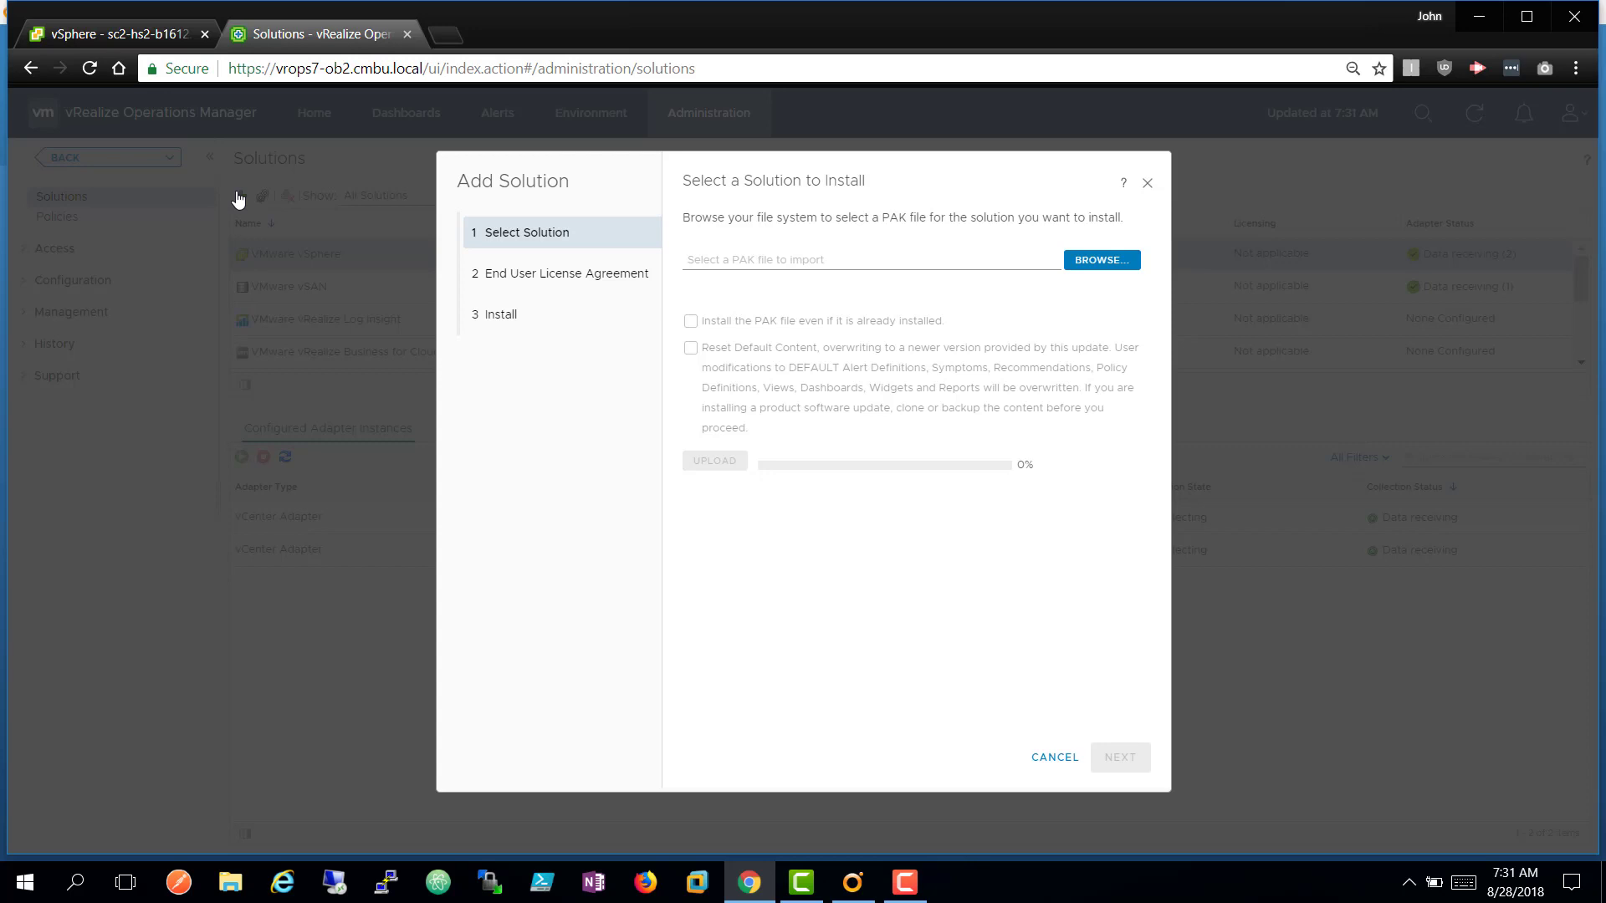
click(1055, 757)
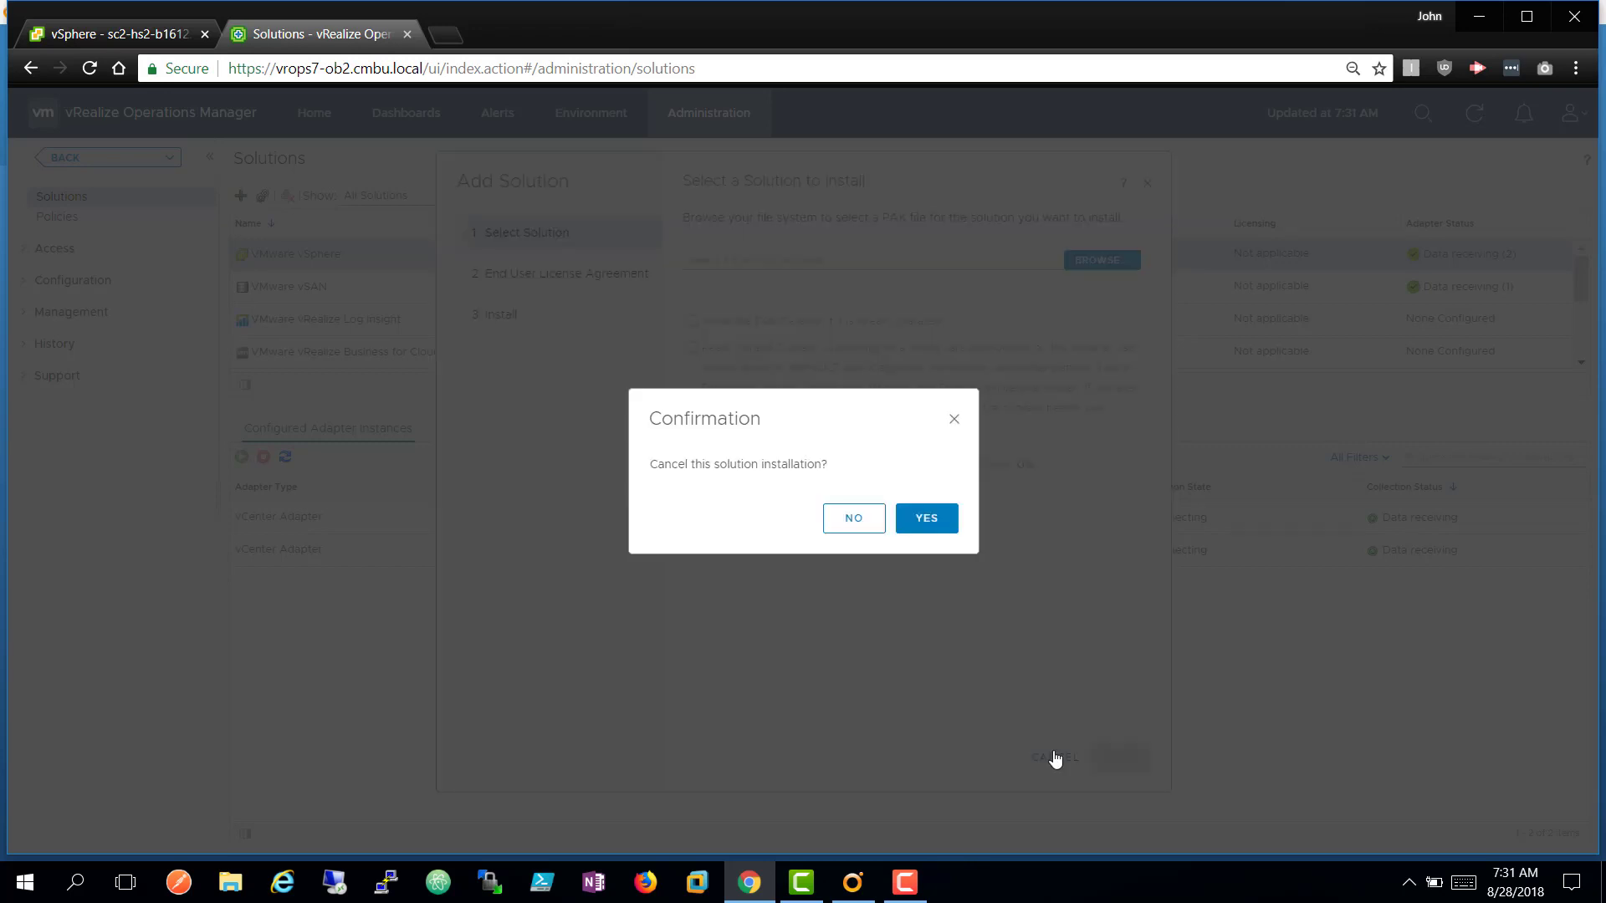
click(853, 517)
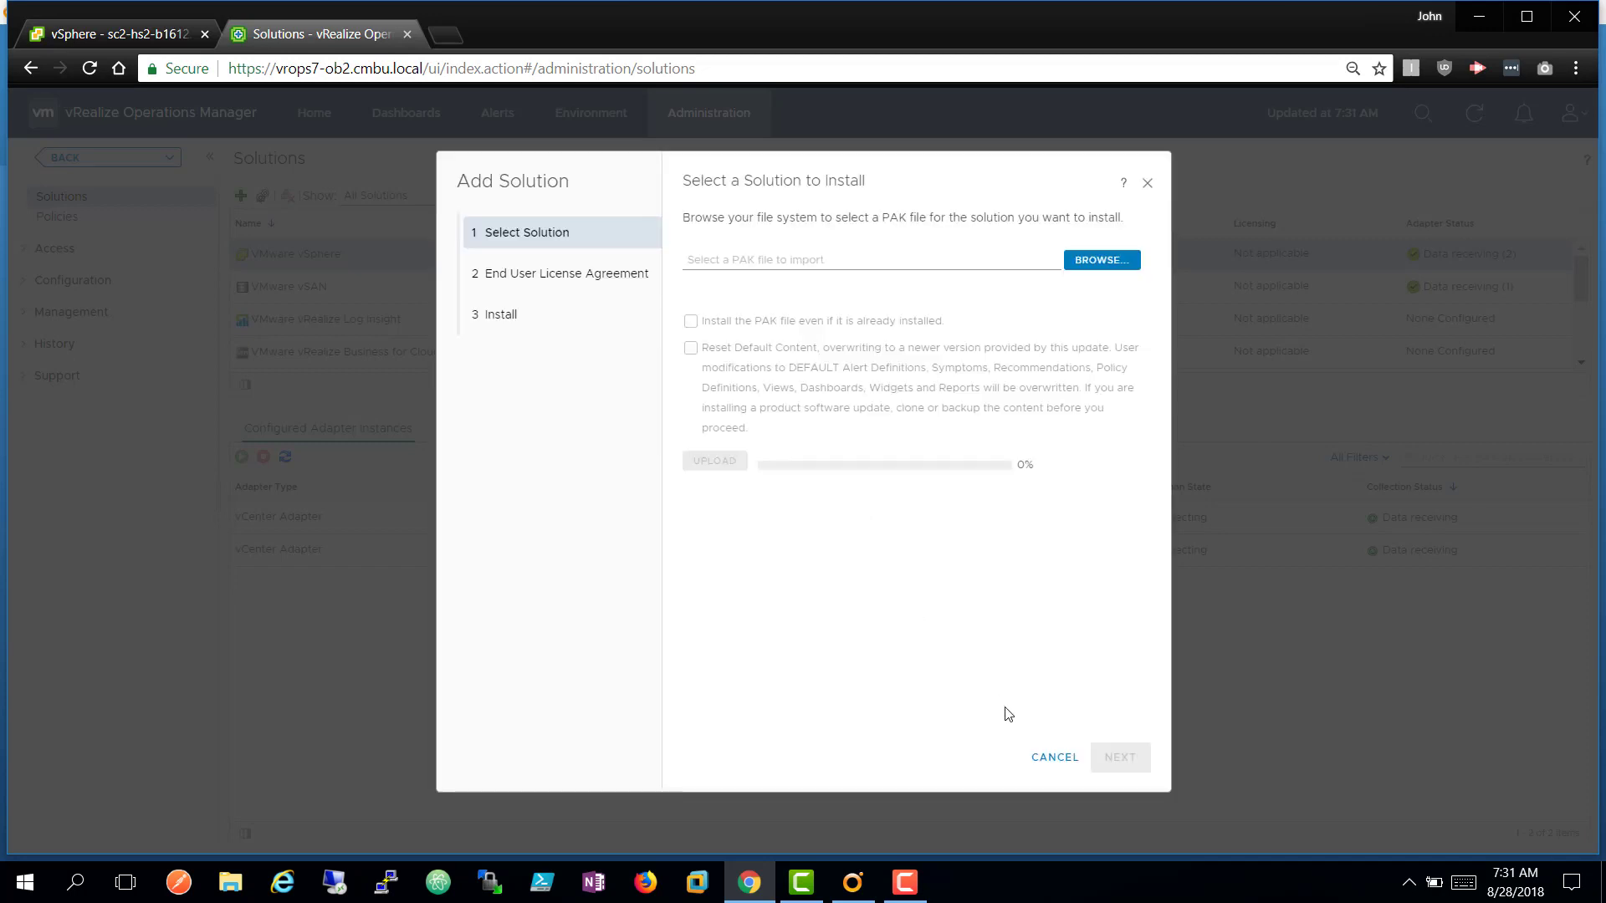
click(1052, 765)
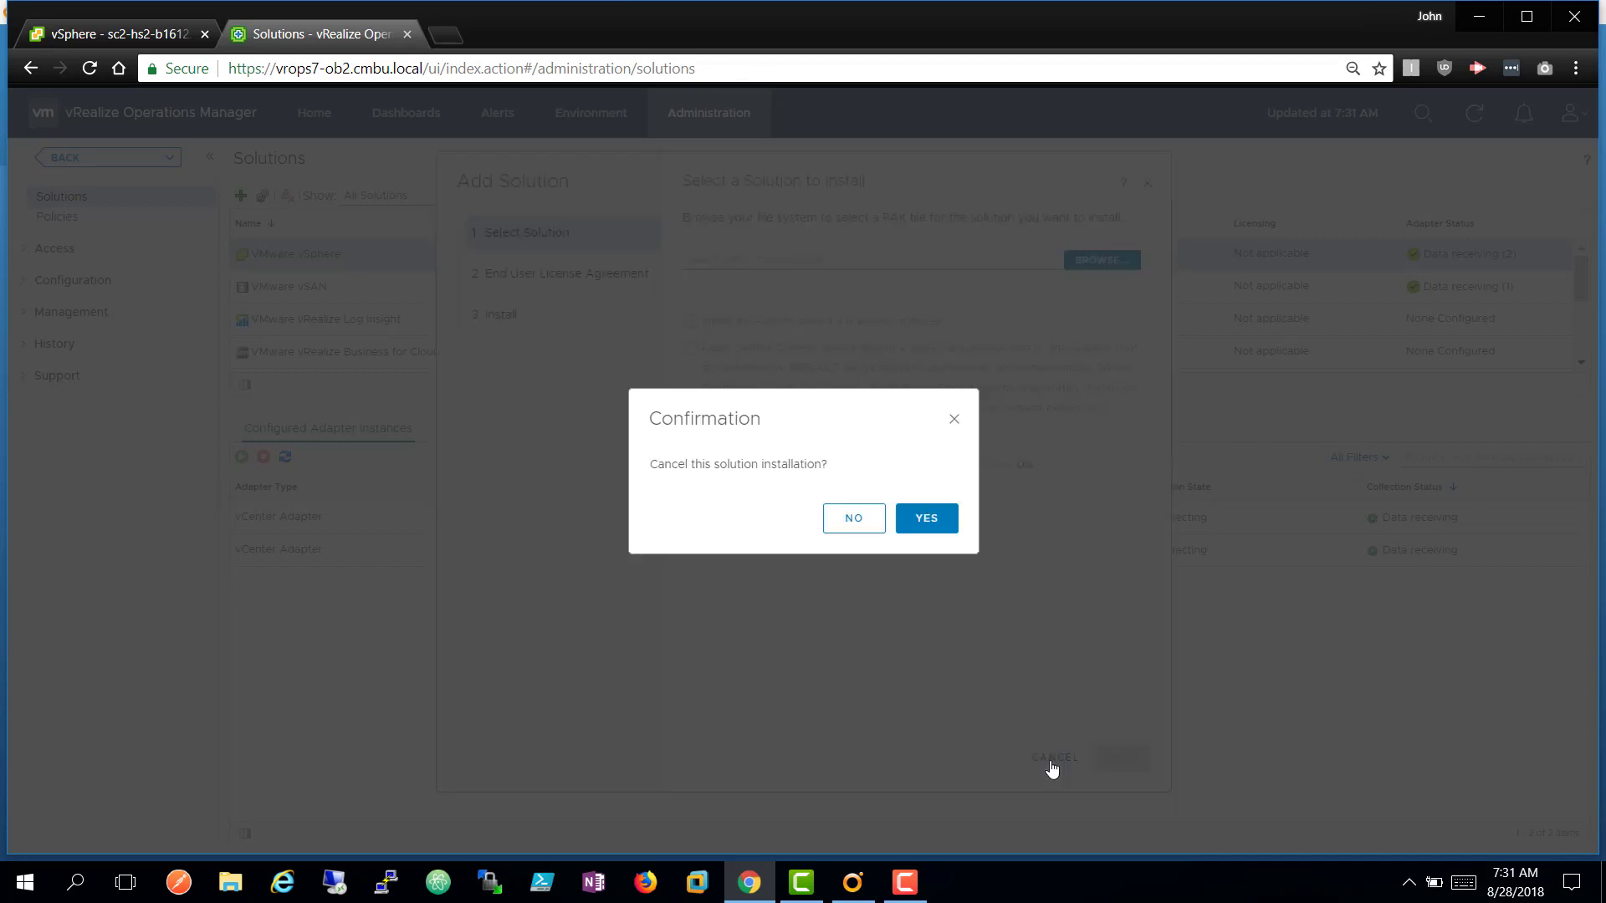
click(912, 522)
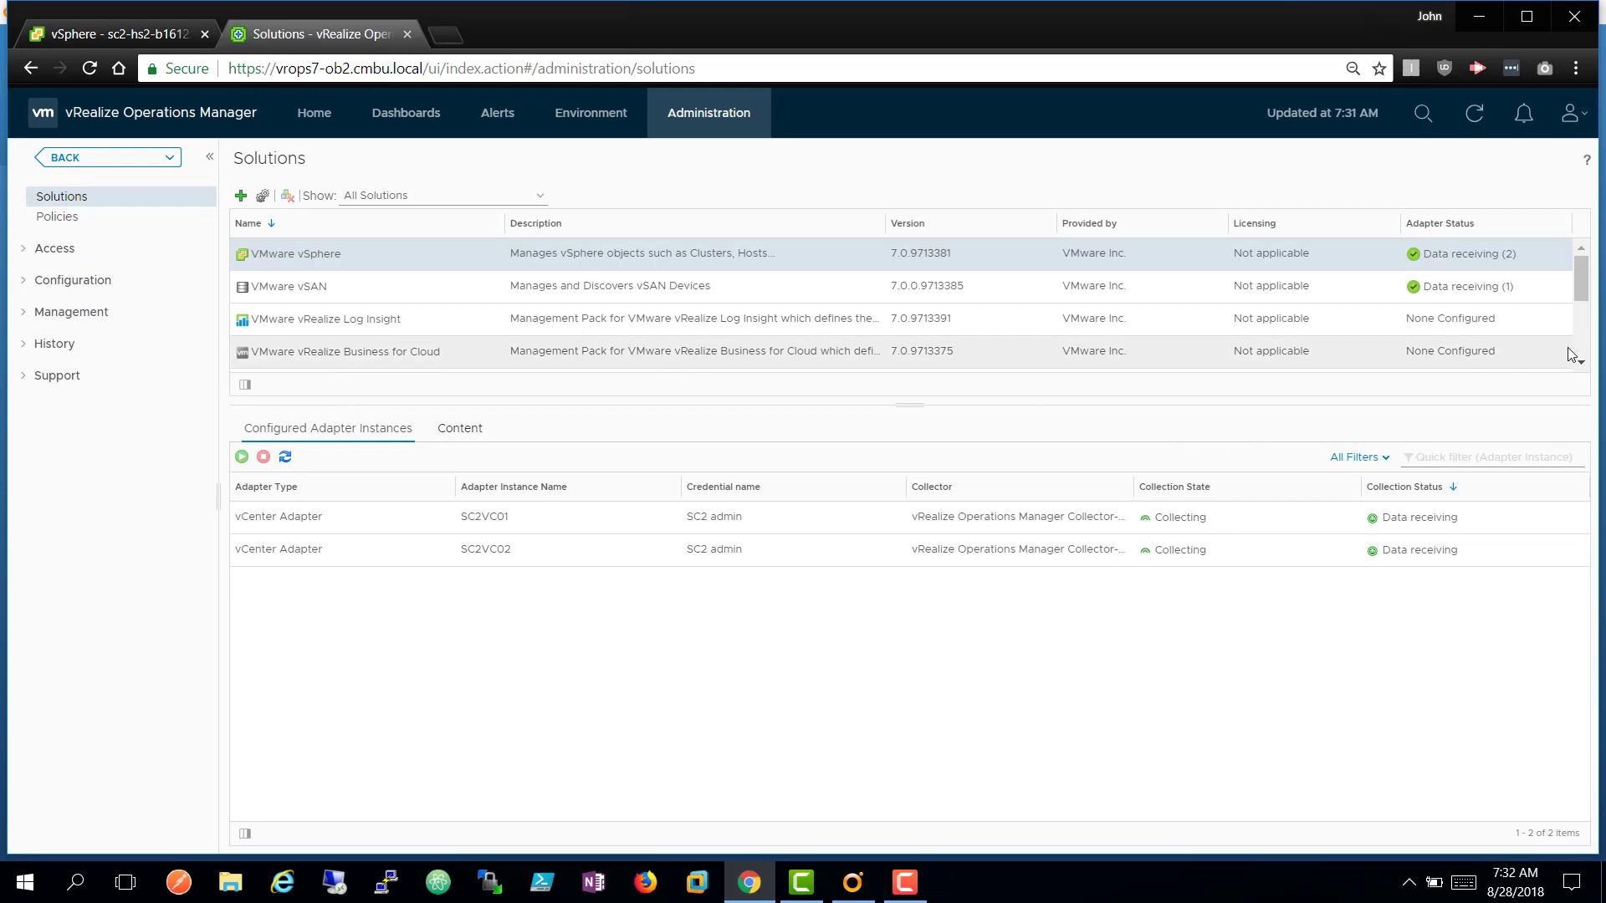
scroll(1580, 361, down, 3)
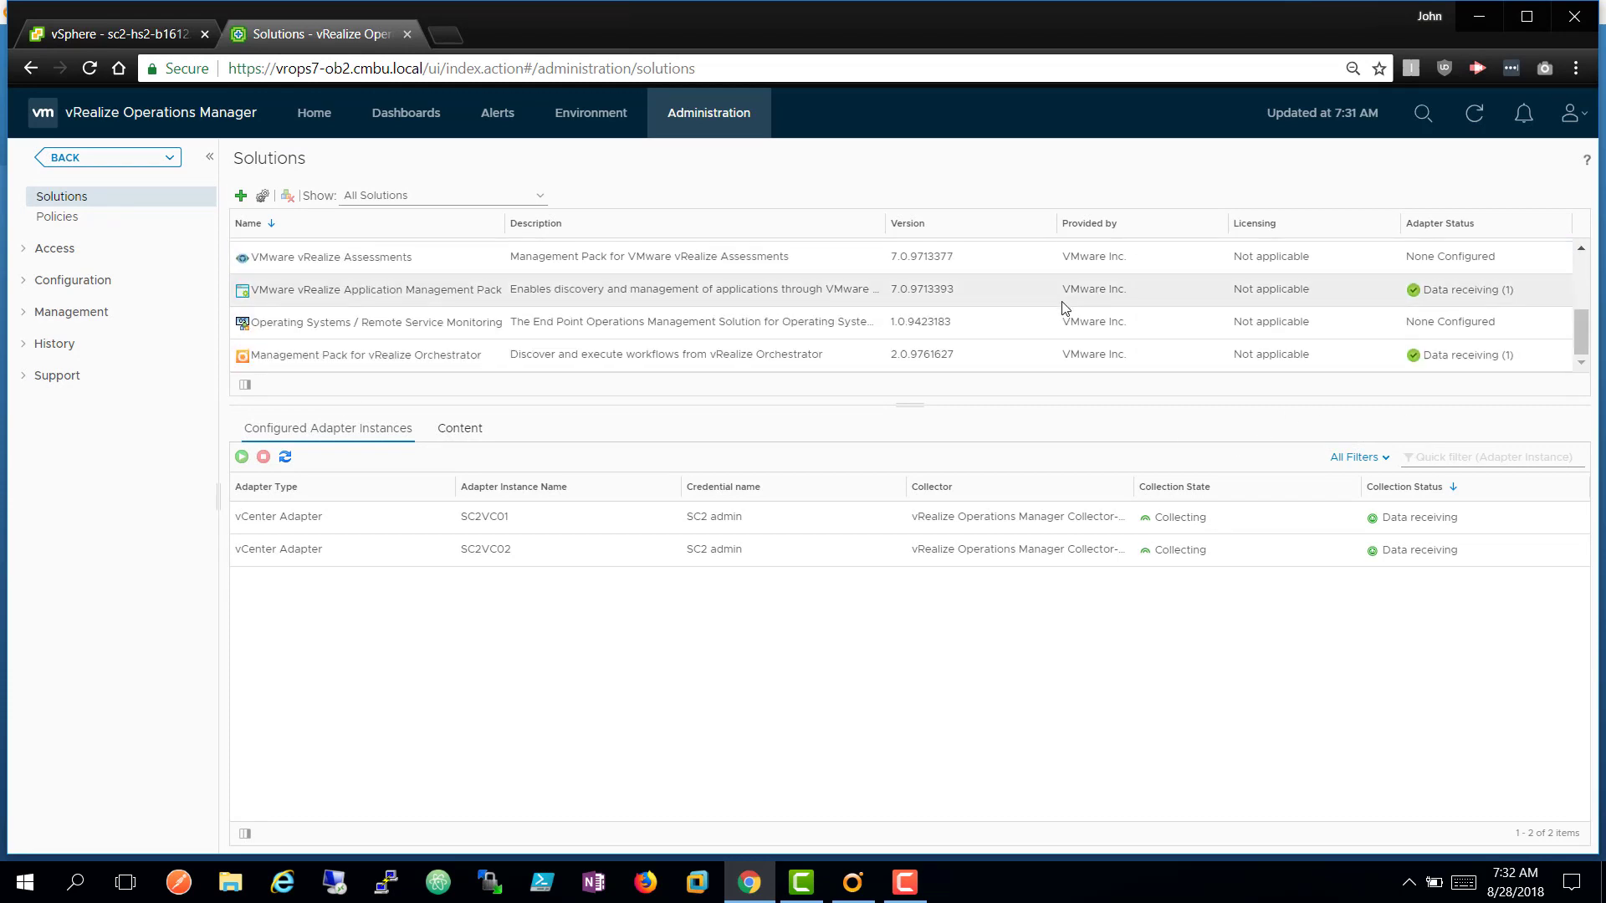
Inspect the Management Pack for vRealize Orchestrator adapter instance settings, then close the configuration.
click(1067, 354)
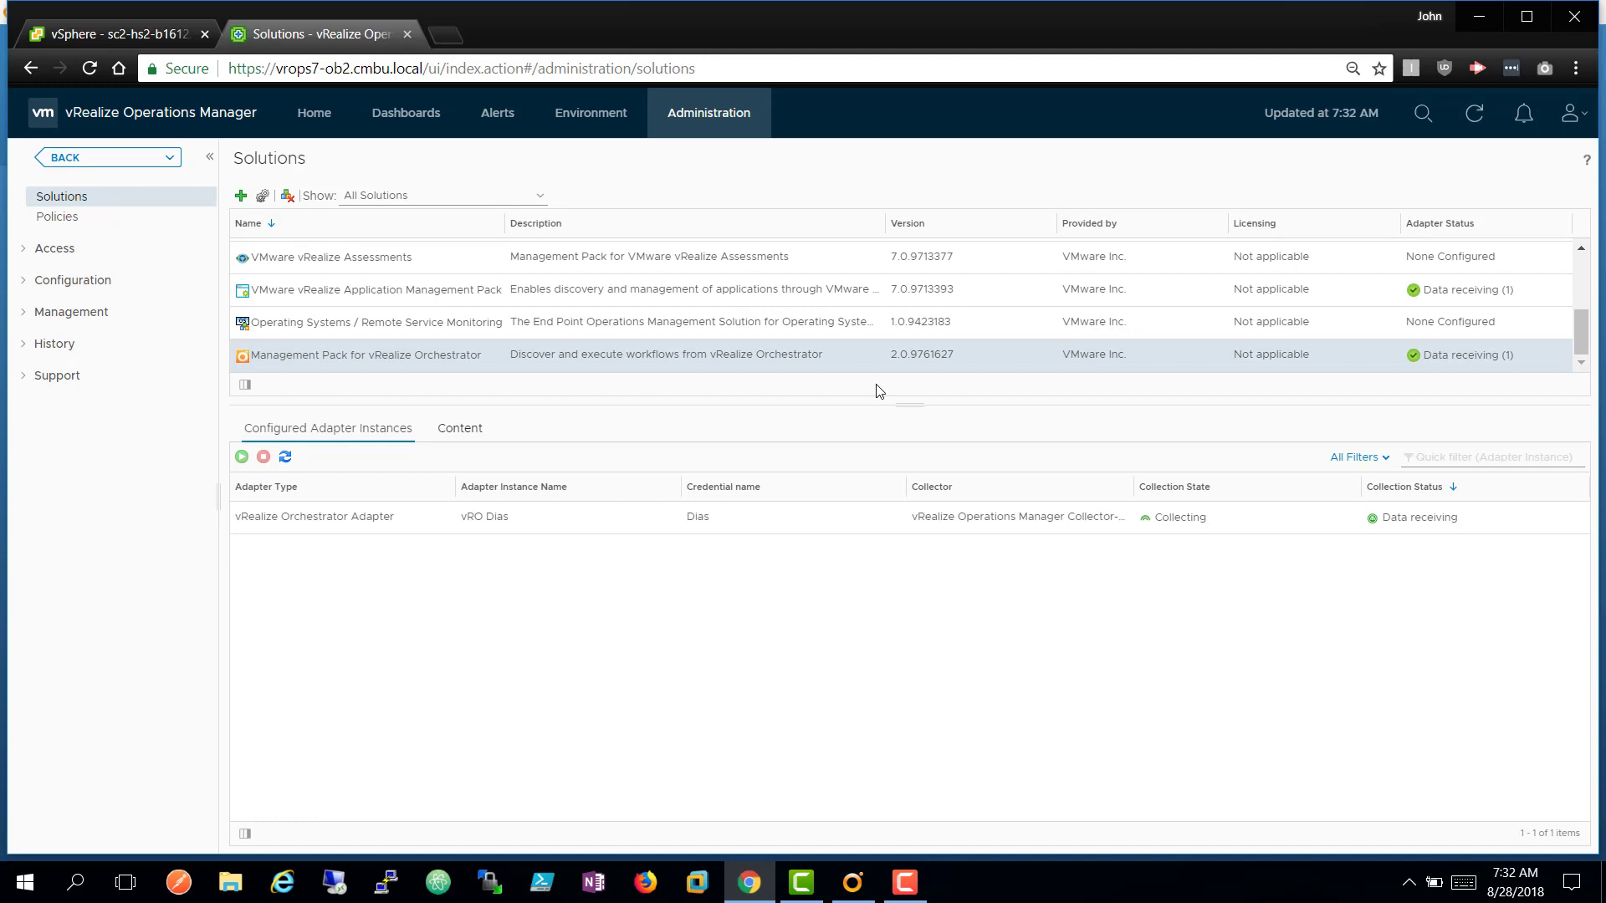
click(262, 197)
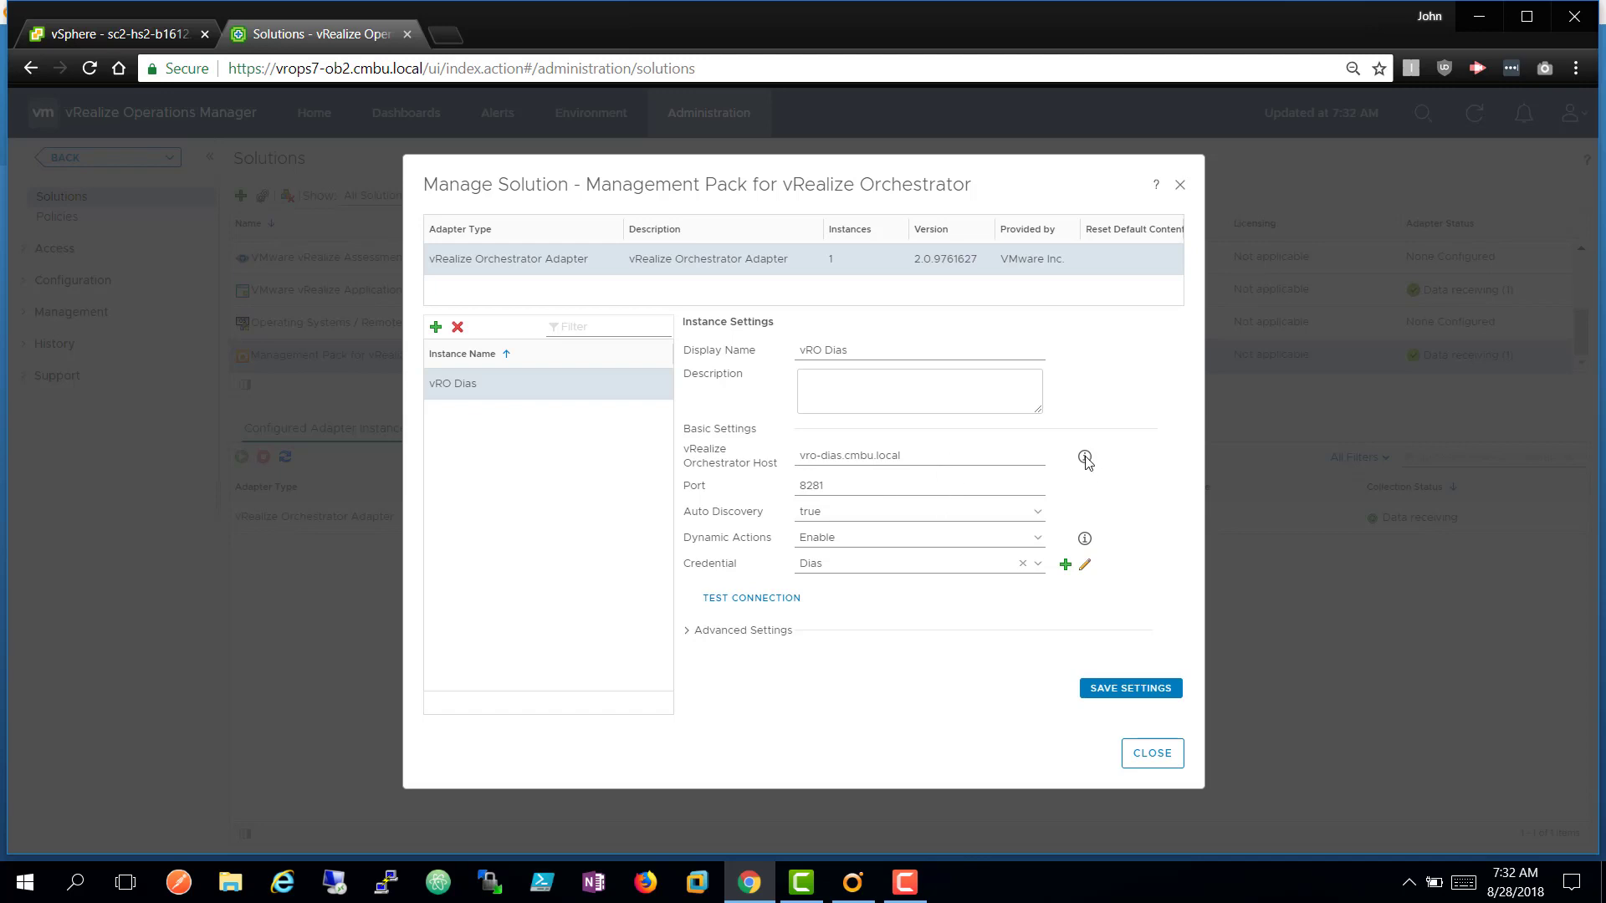
mouse_move(1085, 460)
click(1152, 755)
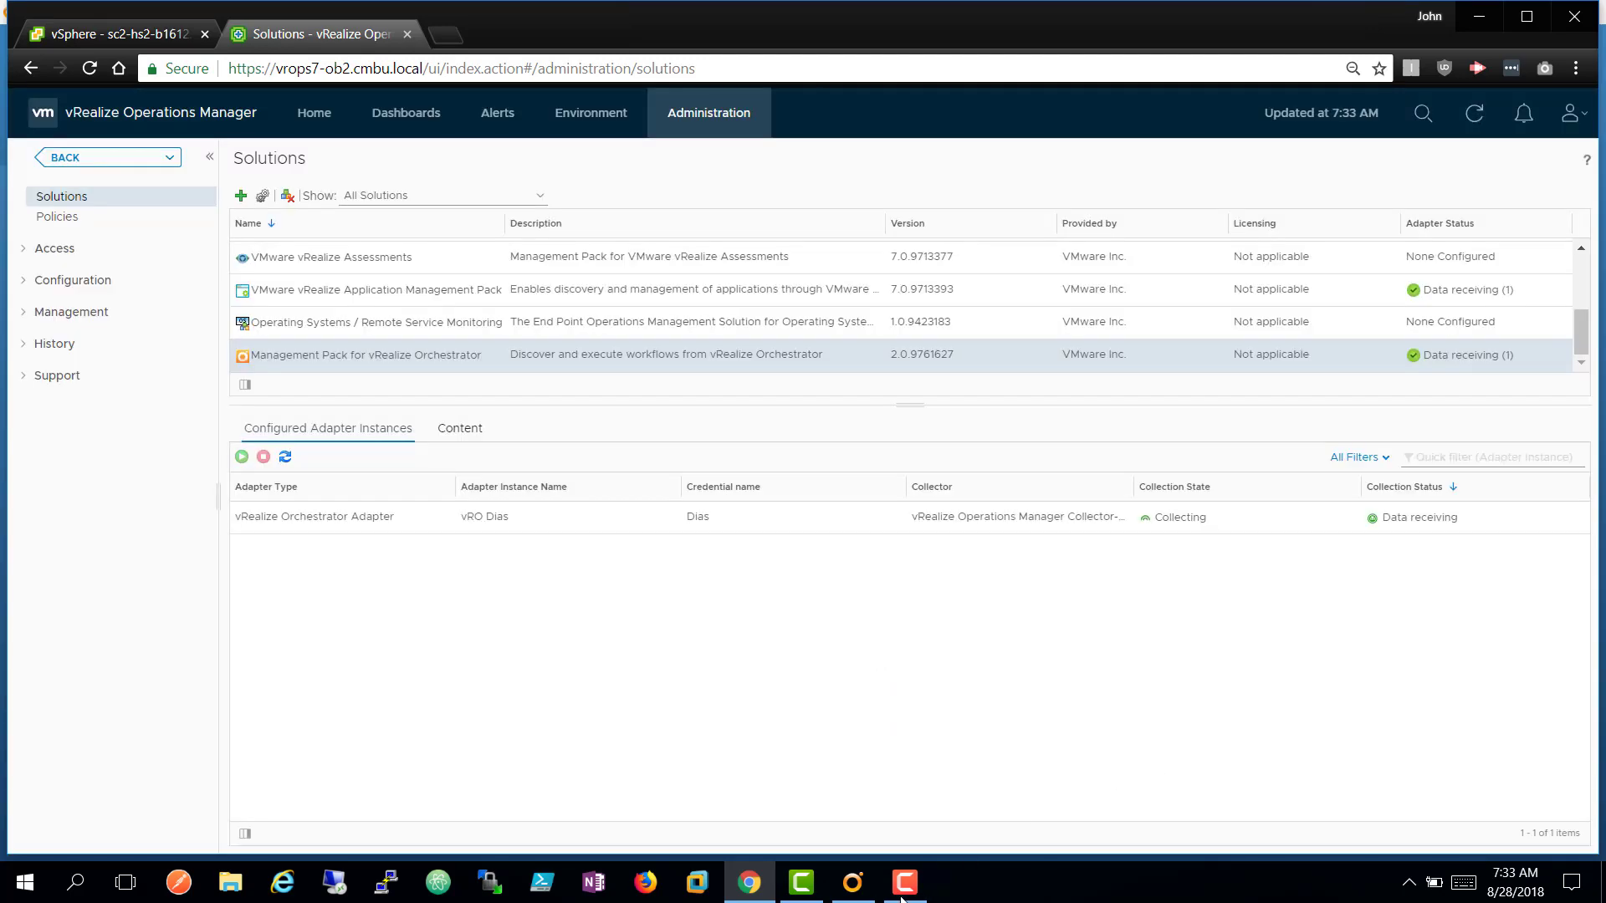
In the vRO client's Workflows tree, expand the server root and the vRealize Operations Manager folder.
click(856, 897)
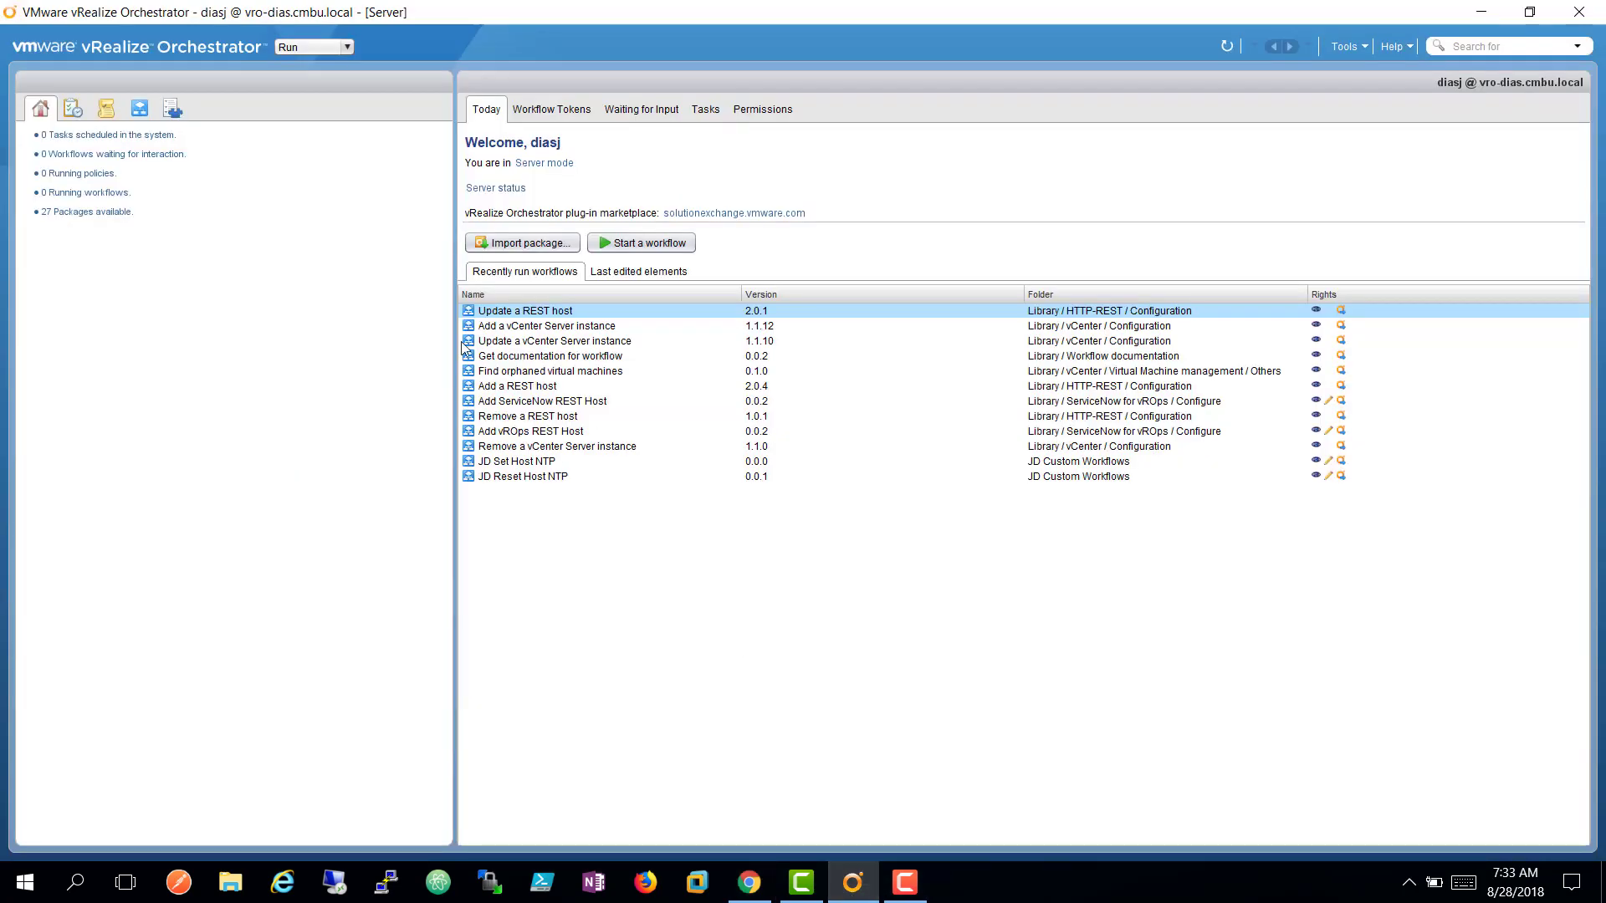
click(144, 119)
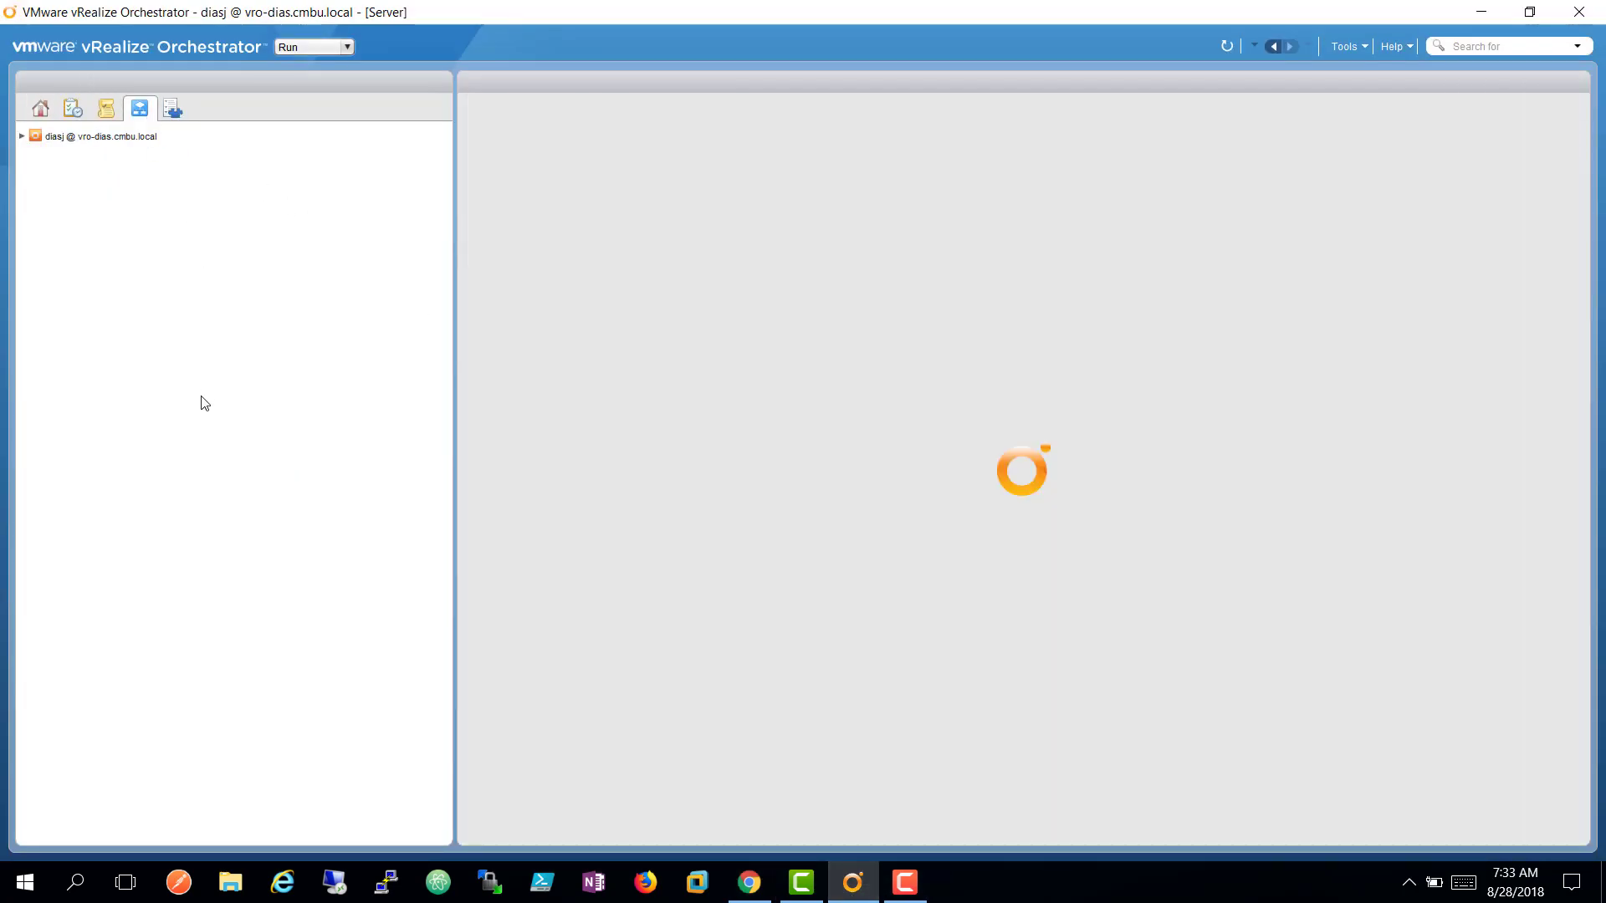
click(22, 136)
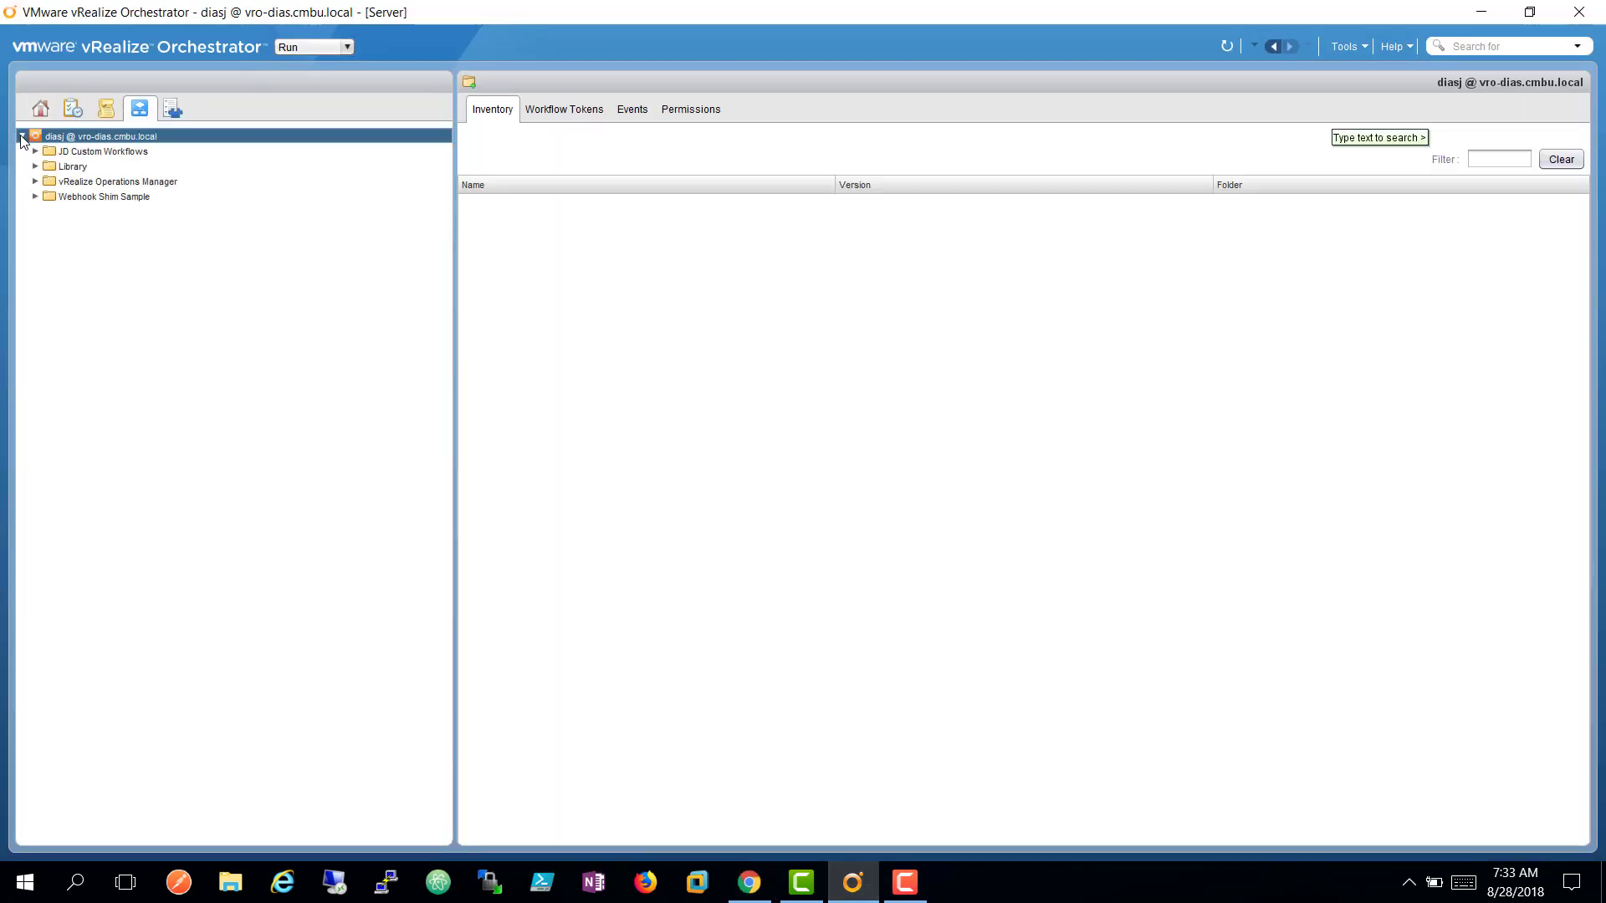
click(35, 181)
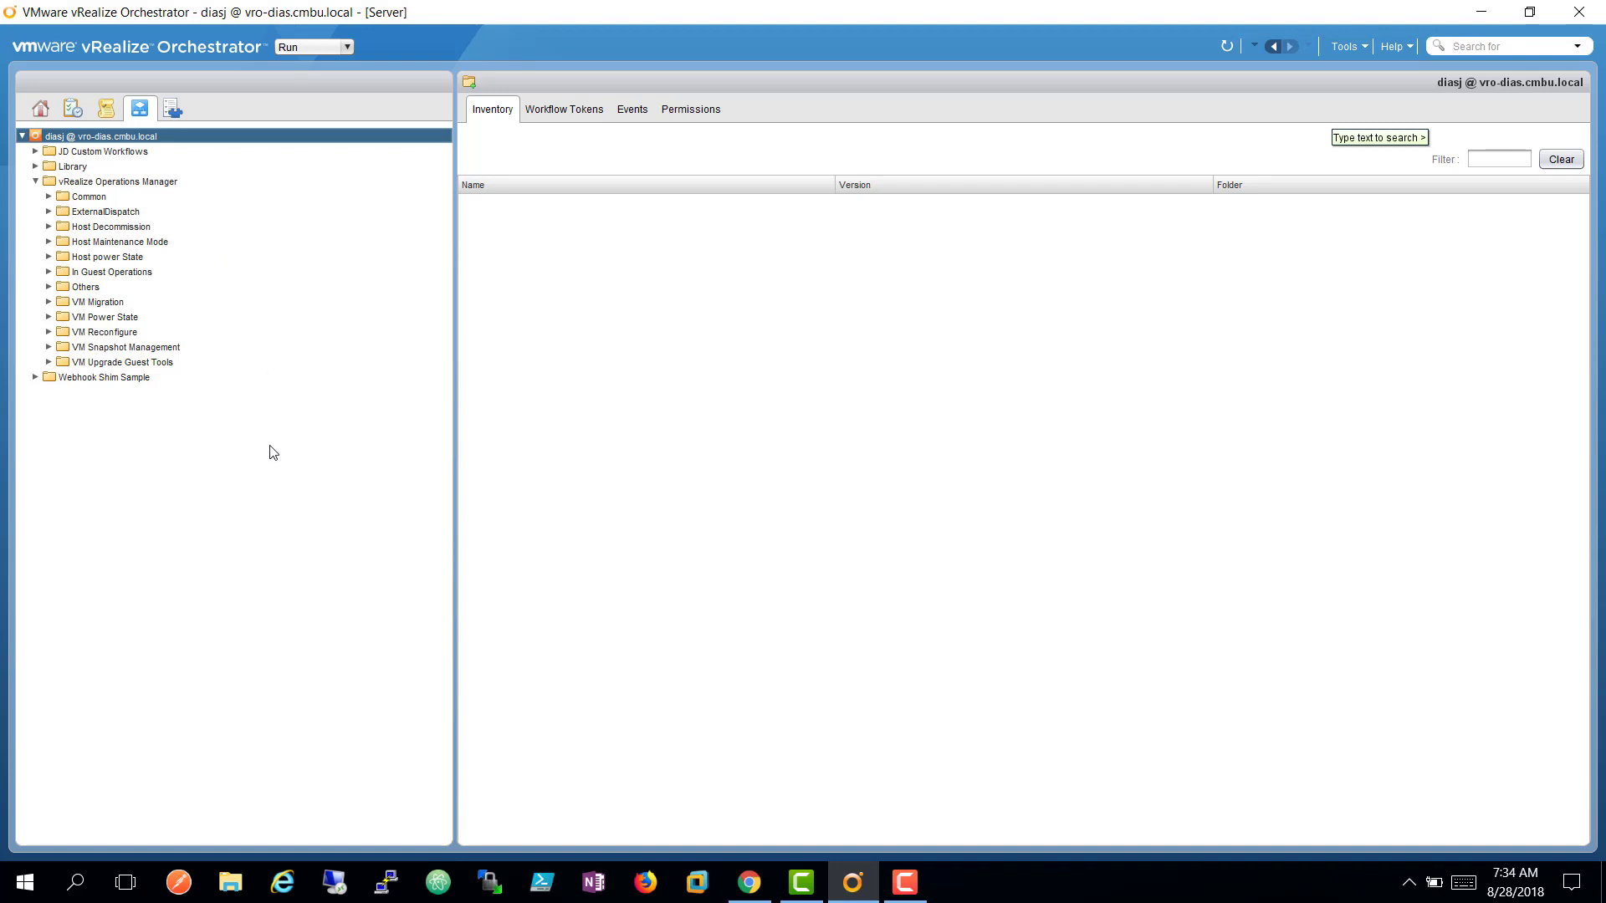
Expand JD Custom Workflows to list the orphaned-VM finder and the Reset/Set Host NTP workflows.
click(35, 151)
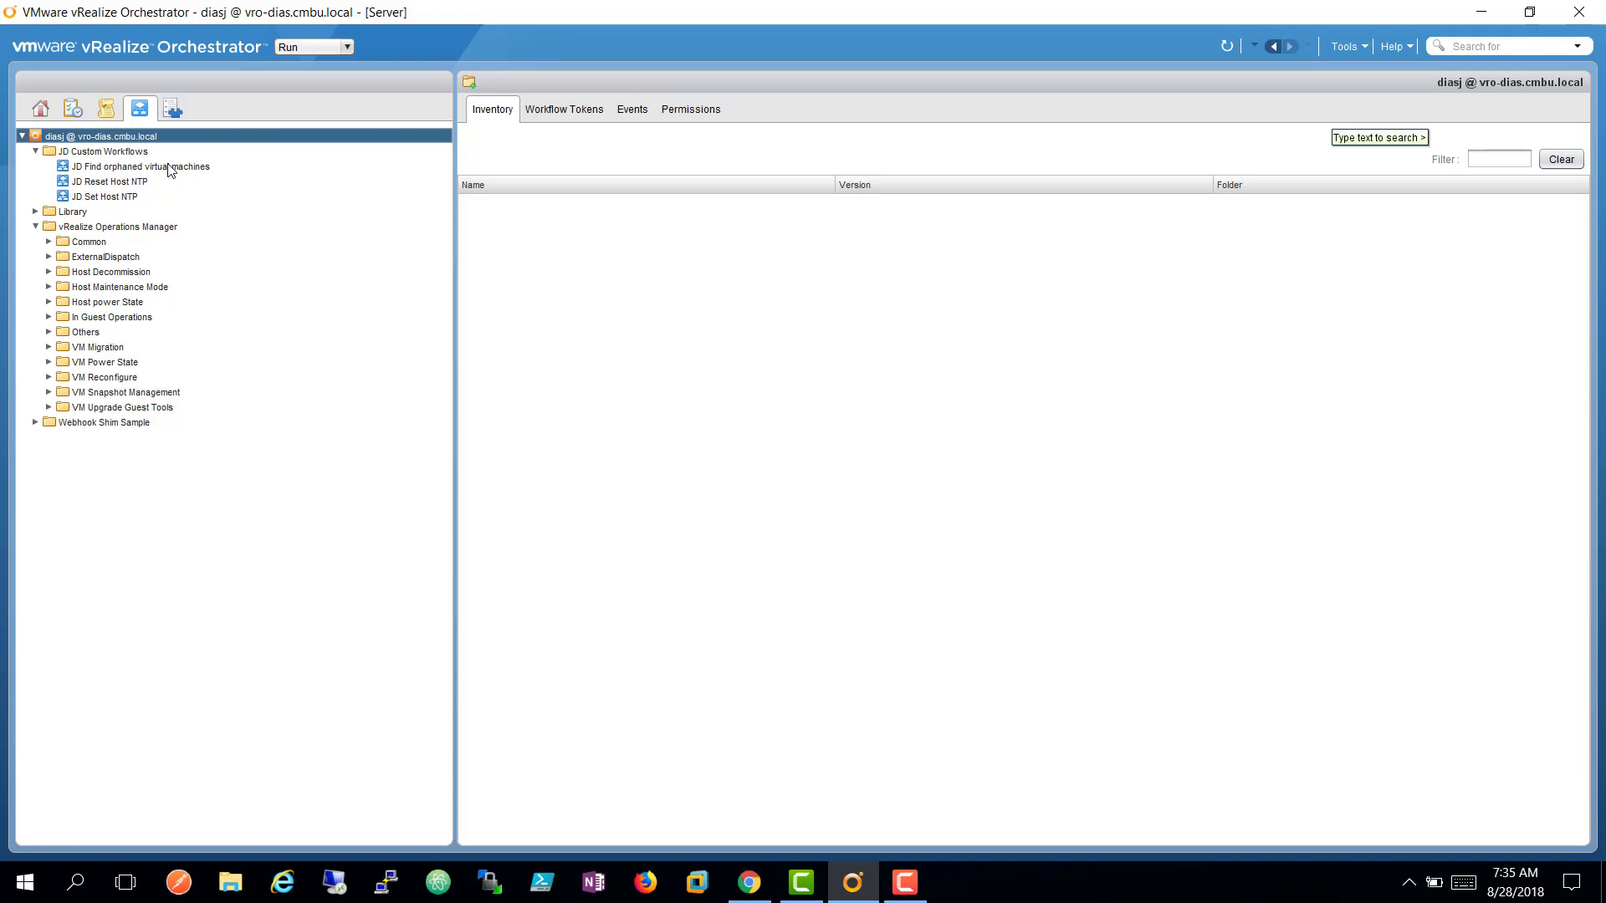
Show the General details of the JD Find orphaned virtual machines workflow.
click(35, 212)
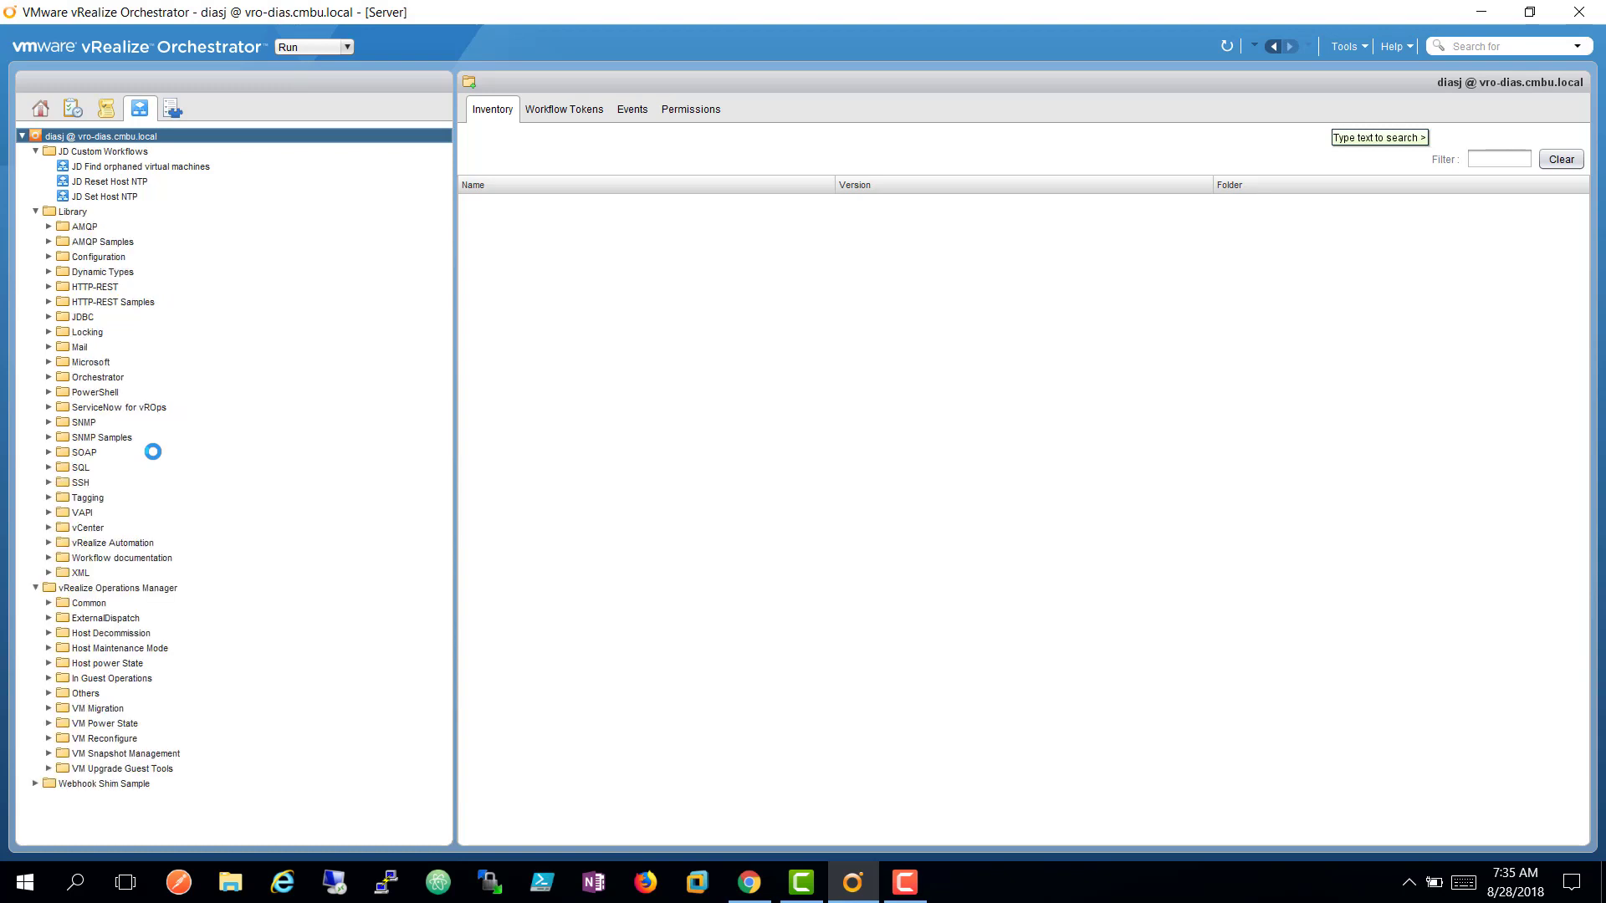
click(36, 211)
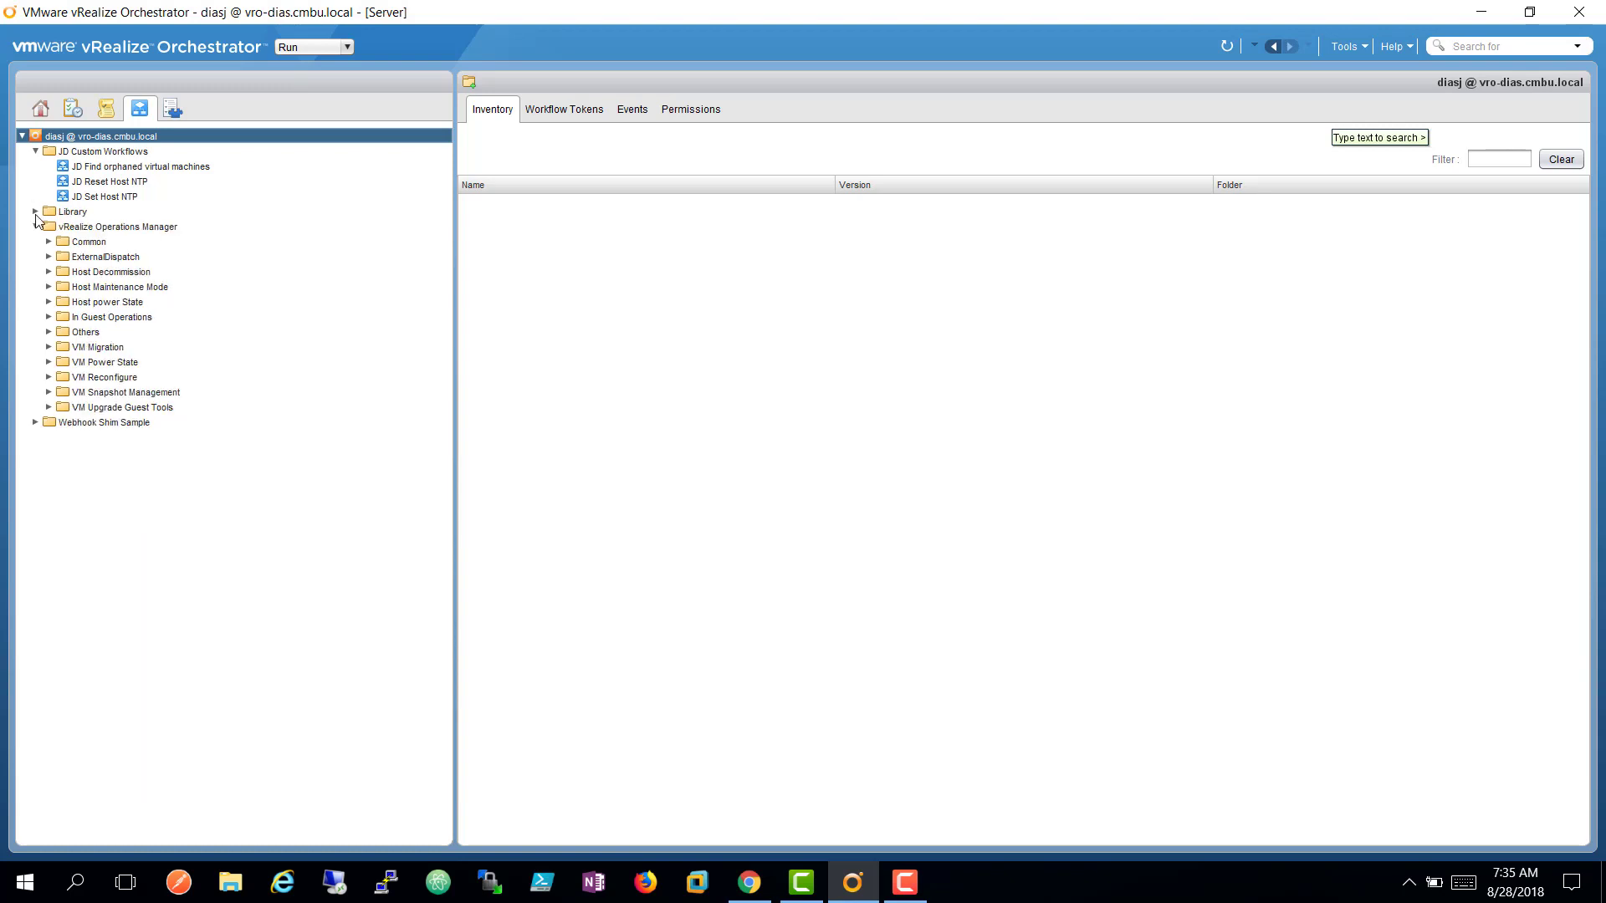
click(199, 172)
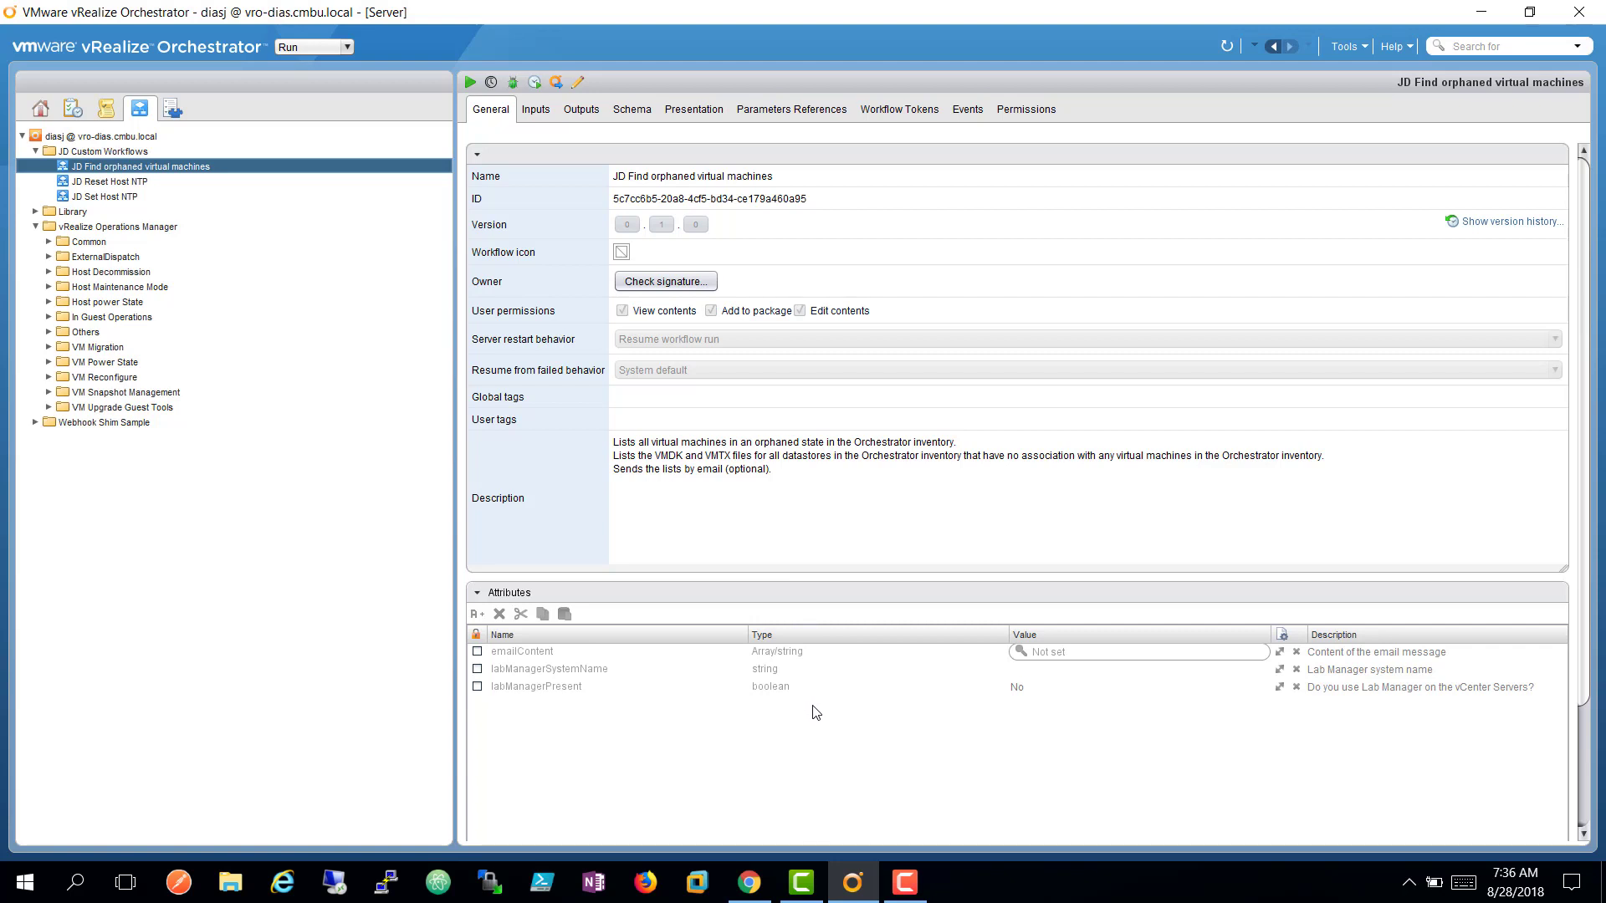
List the workflow's eight email inputs, including toAddress, smtpHost and smtpPort.
click(533, 110)
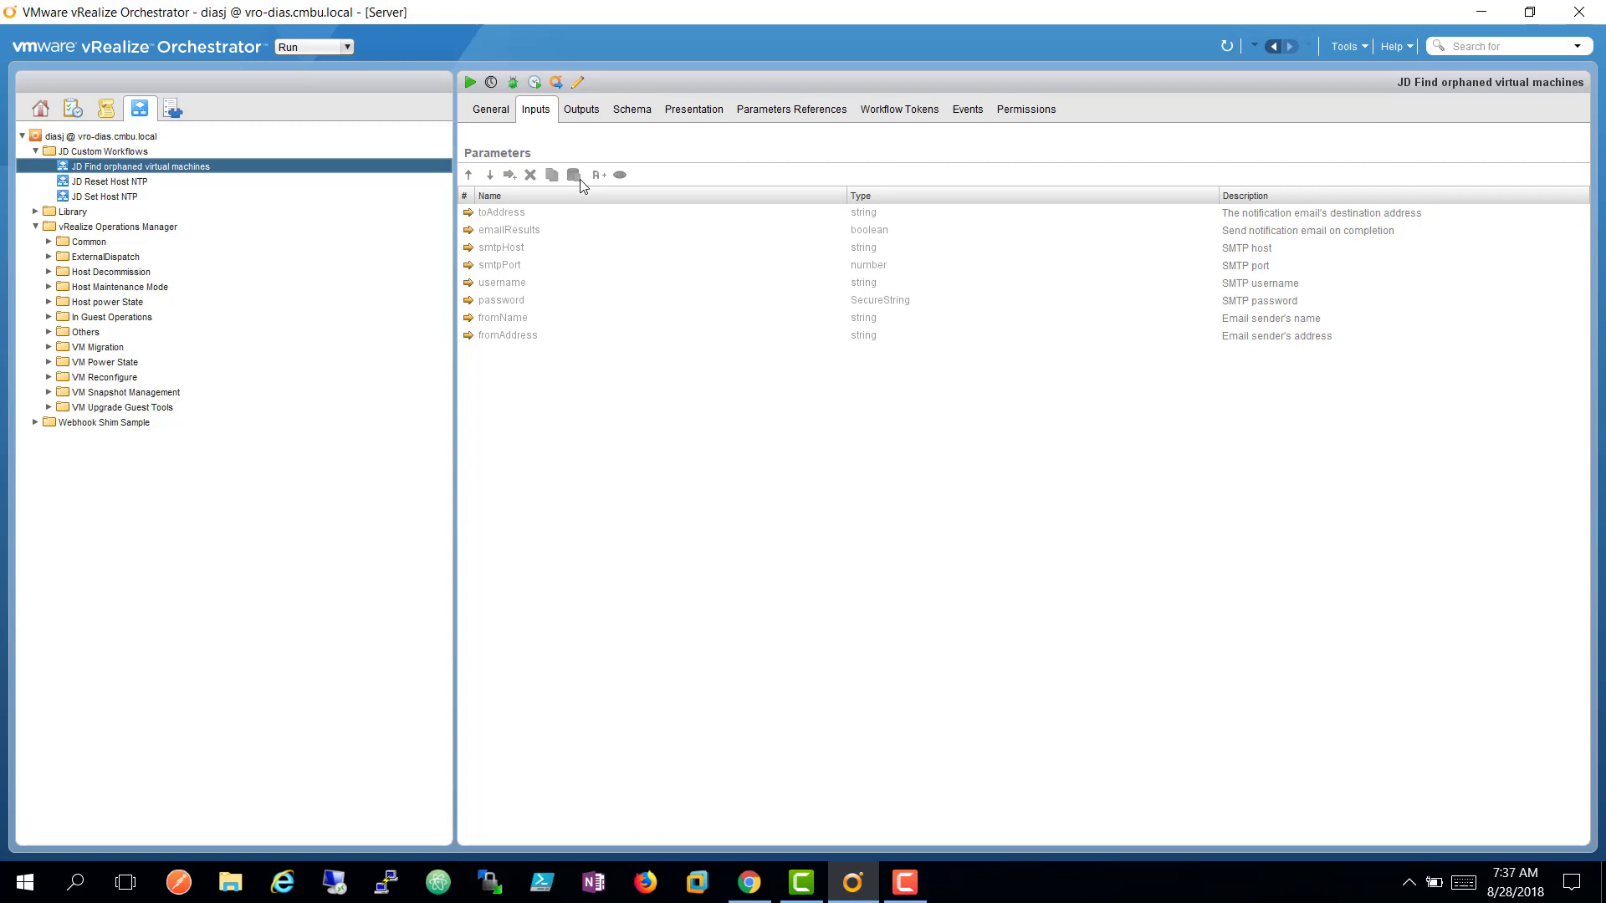
Check the JD Reset Host NTP and JD Set Host NTP inputs, then view Set Host NTP's ntpConfig attribute.
click(131, 186)
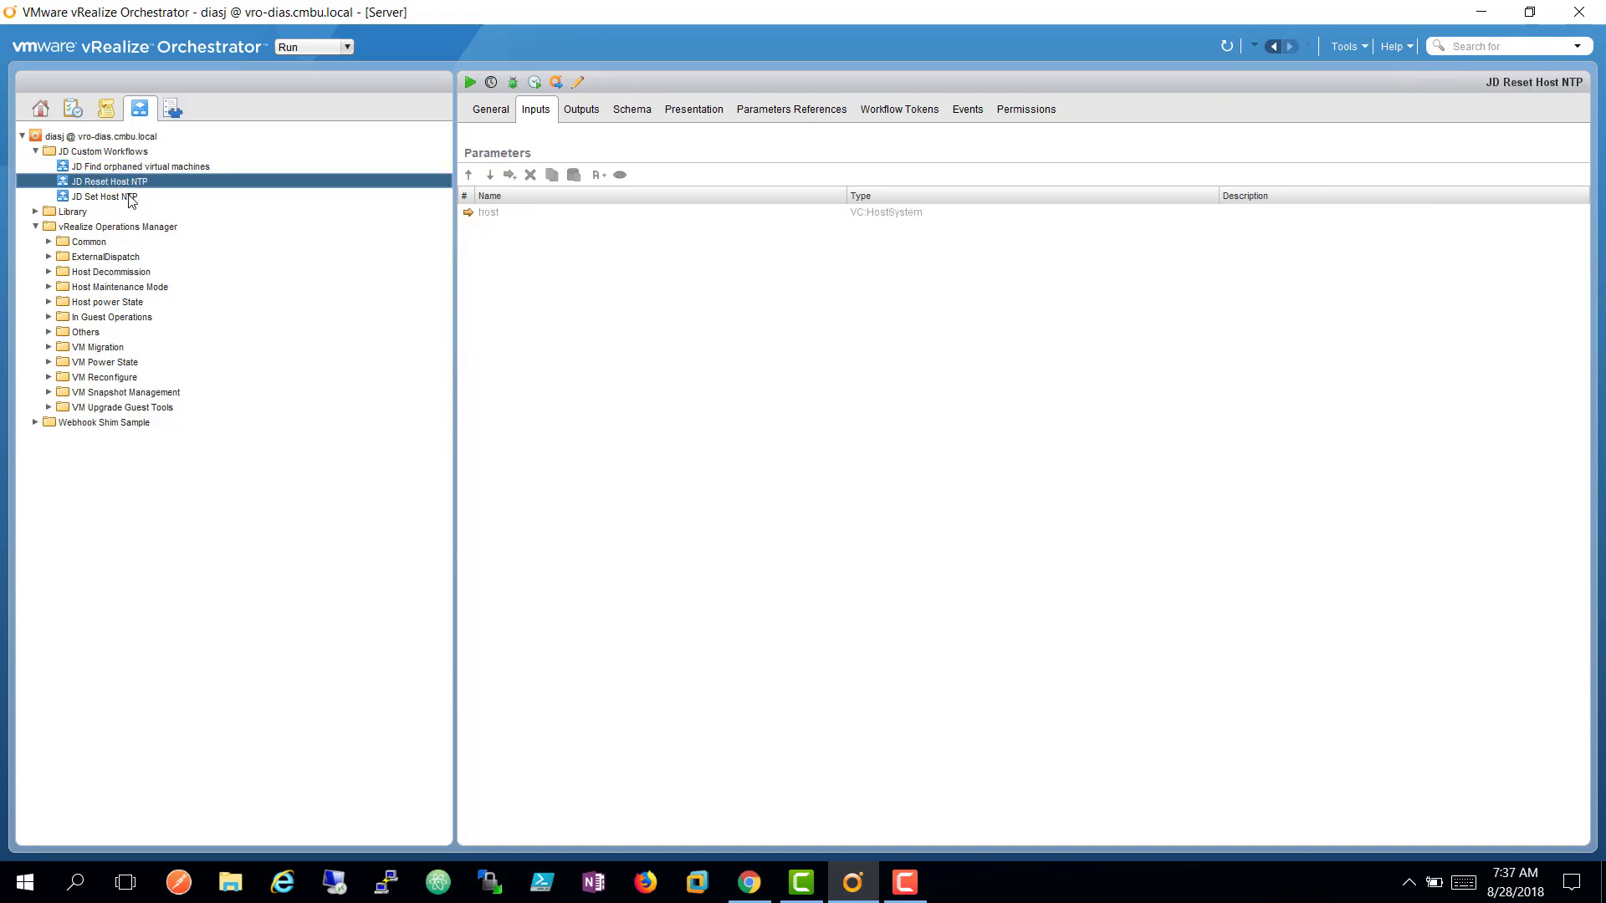
click(131, 198)
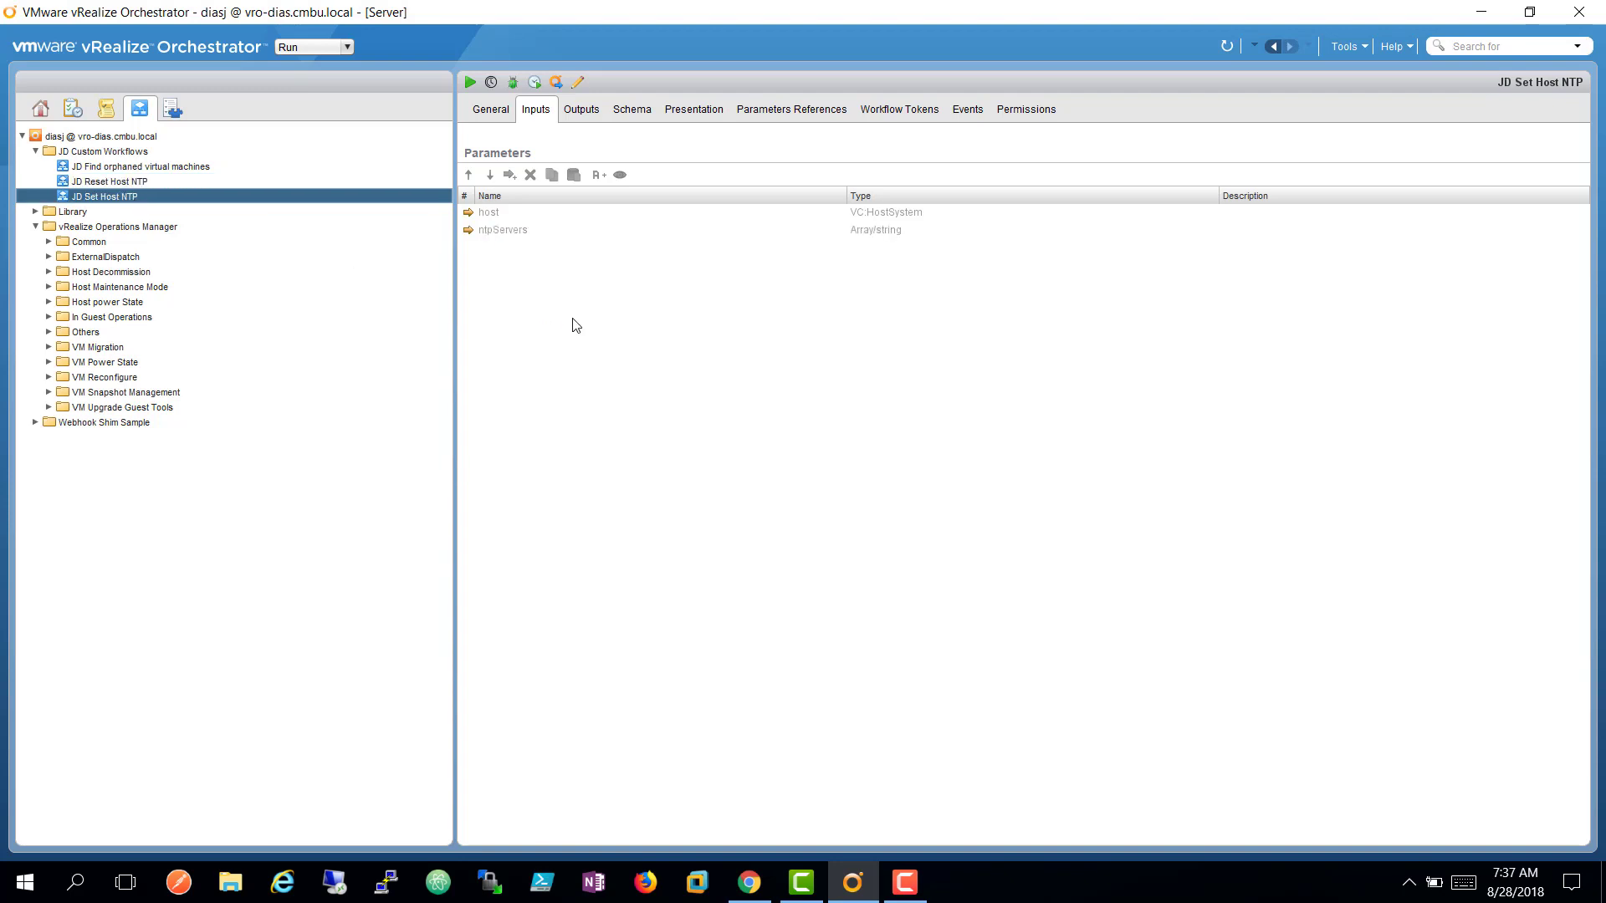
click(491, 117)
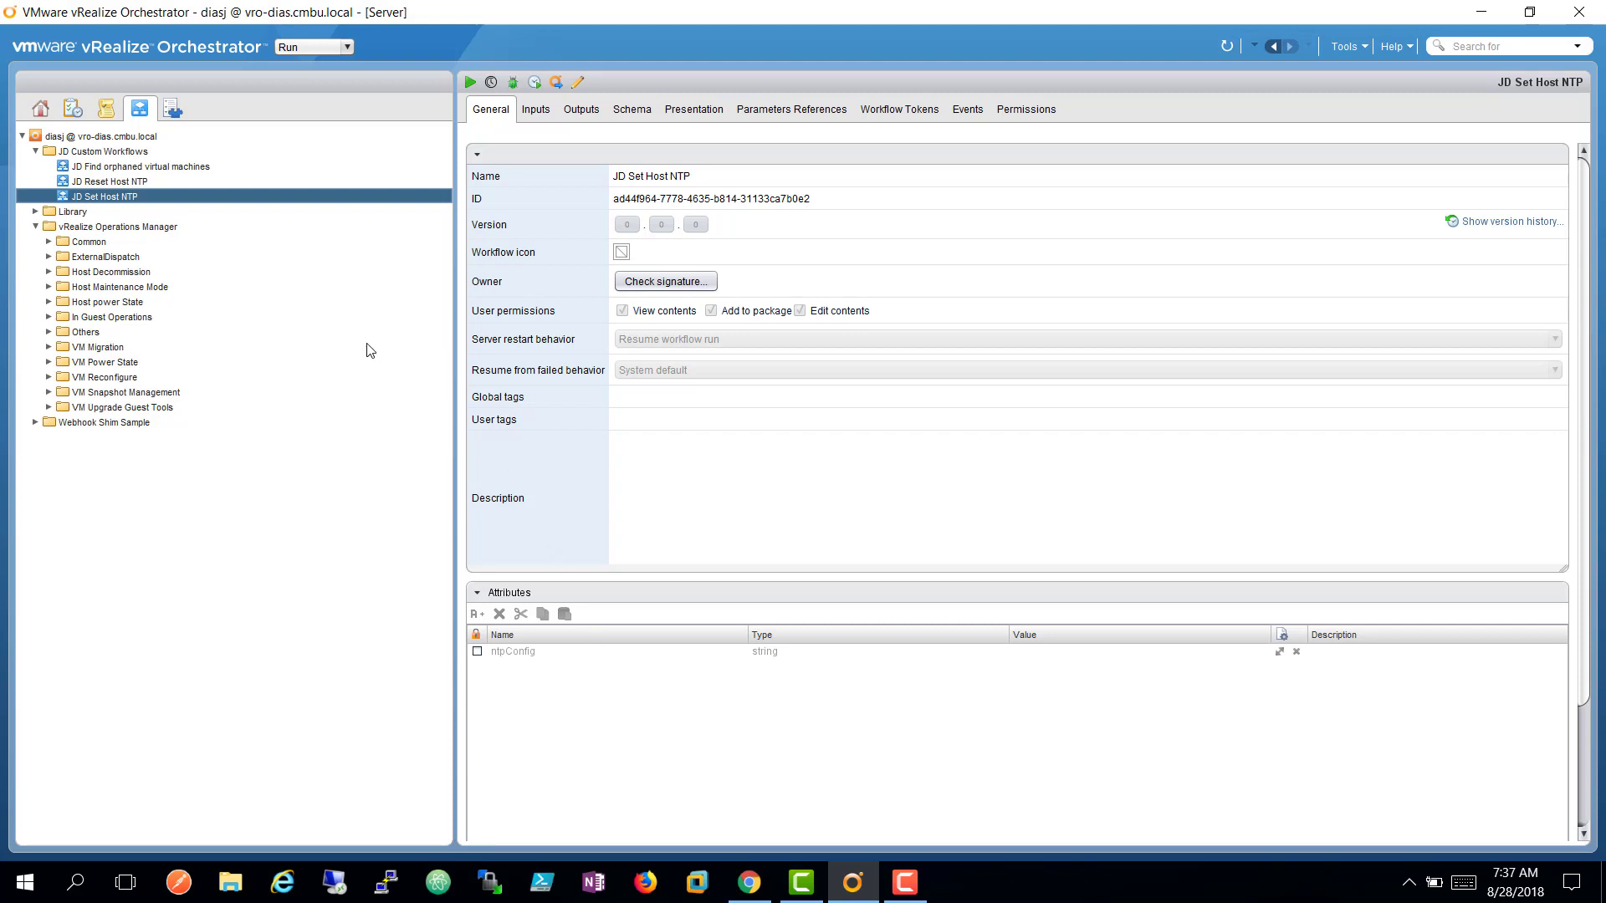
Display the JD Set Host NTP scriptable task's script that sets ntpConfig.server to ntpServers.
click(633, 117)
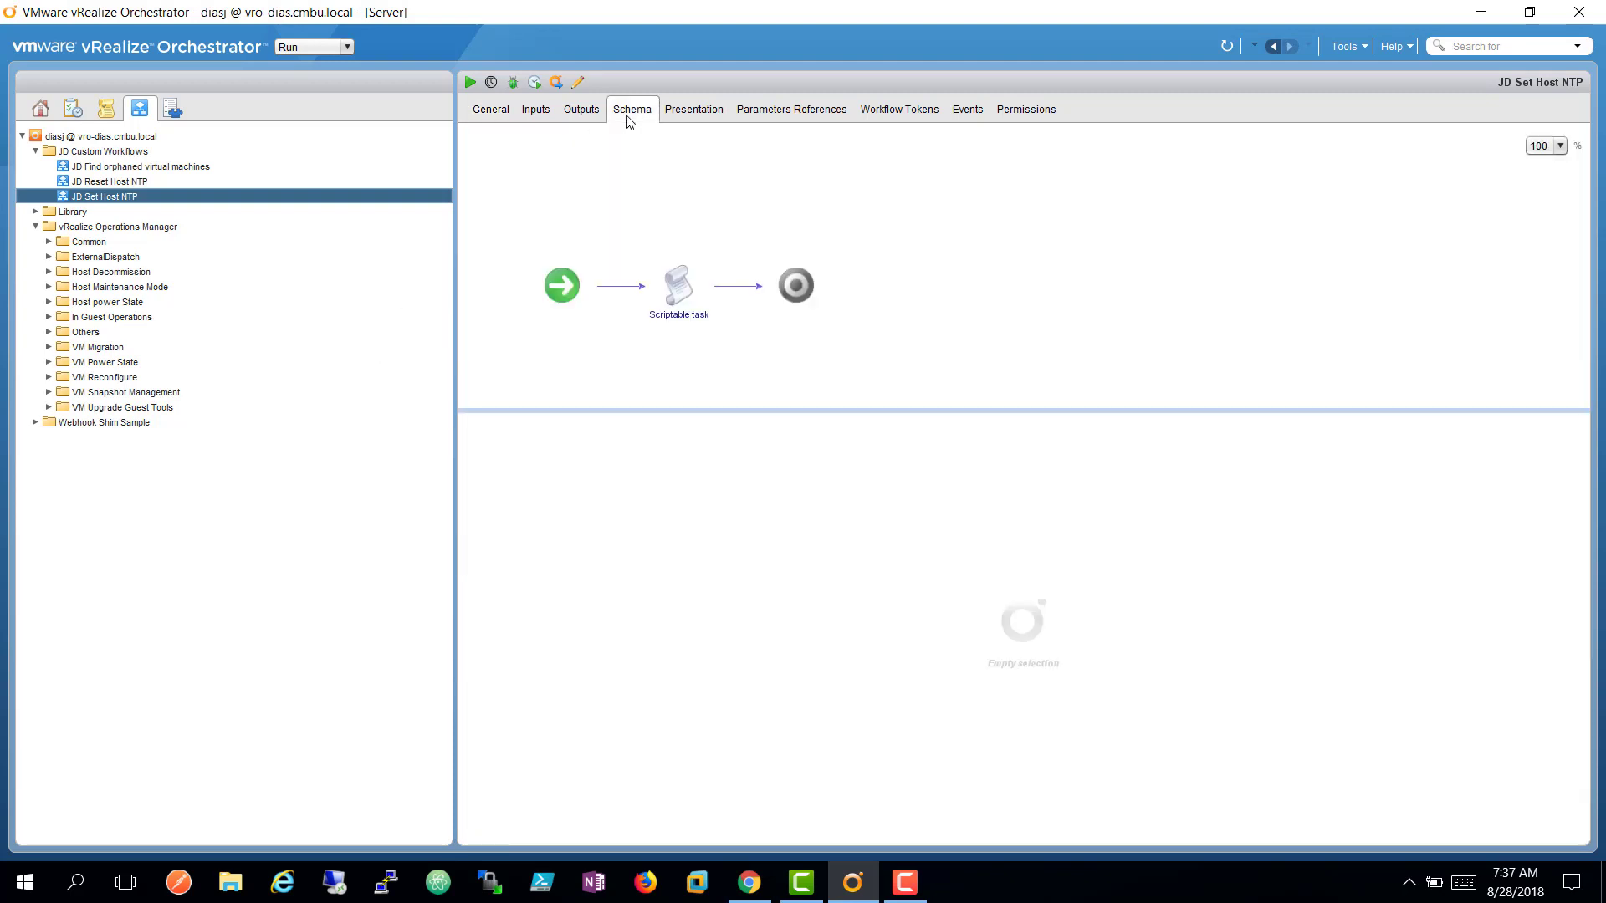
click(679, 295)
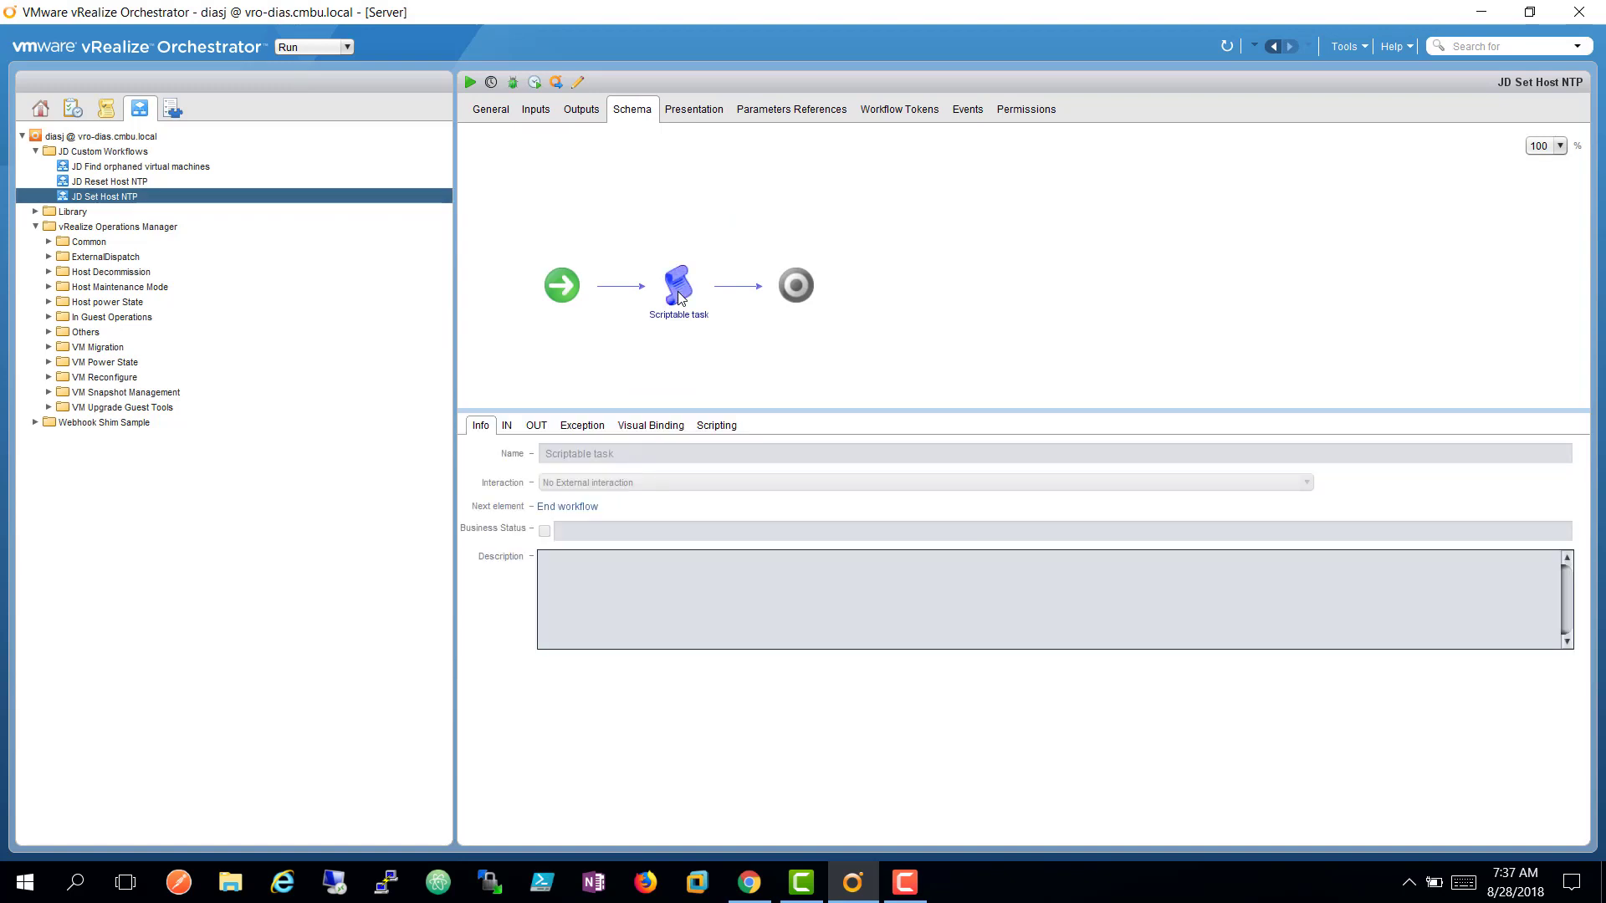
click(728, 426)
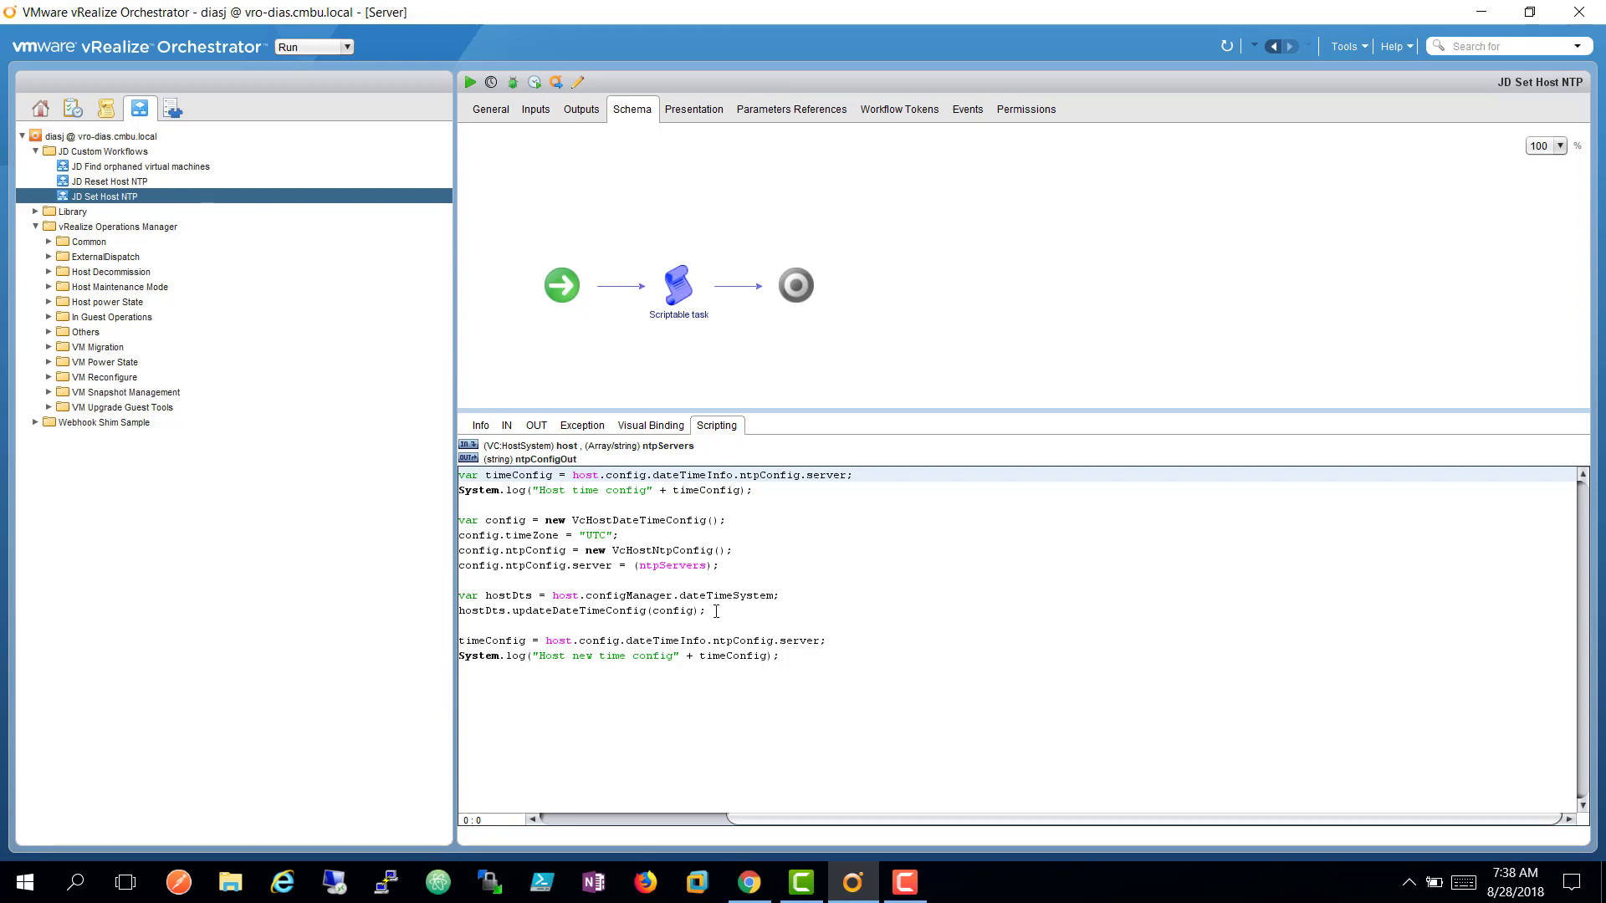
Review JD Reset Host NTP's general properties and its single VC:HostSystem host input.
click(143, 177)
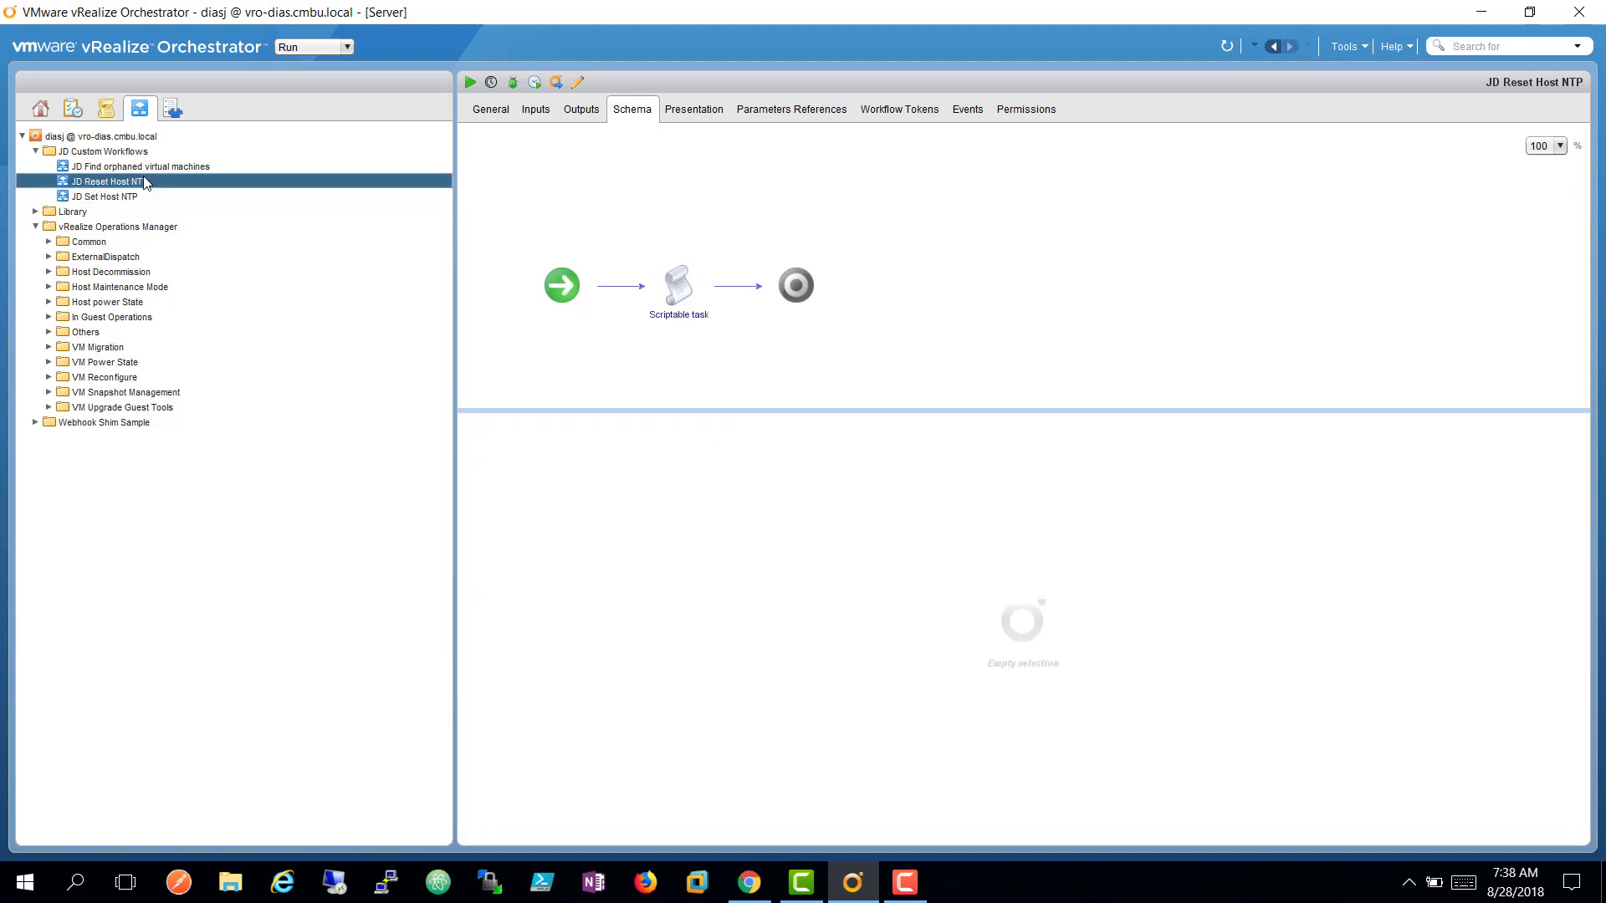
click(537, 112)
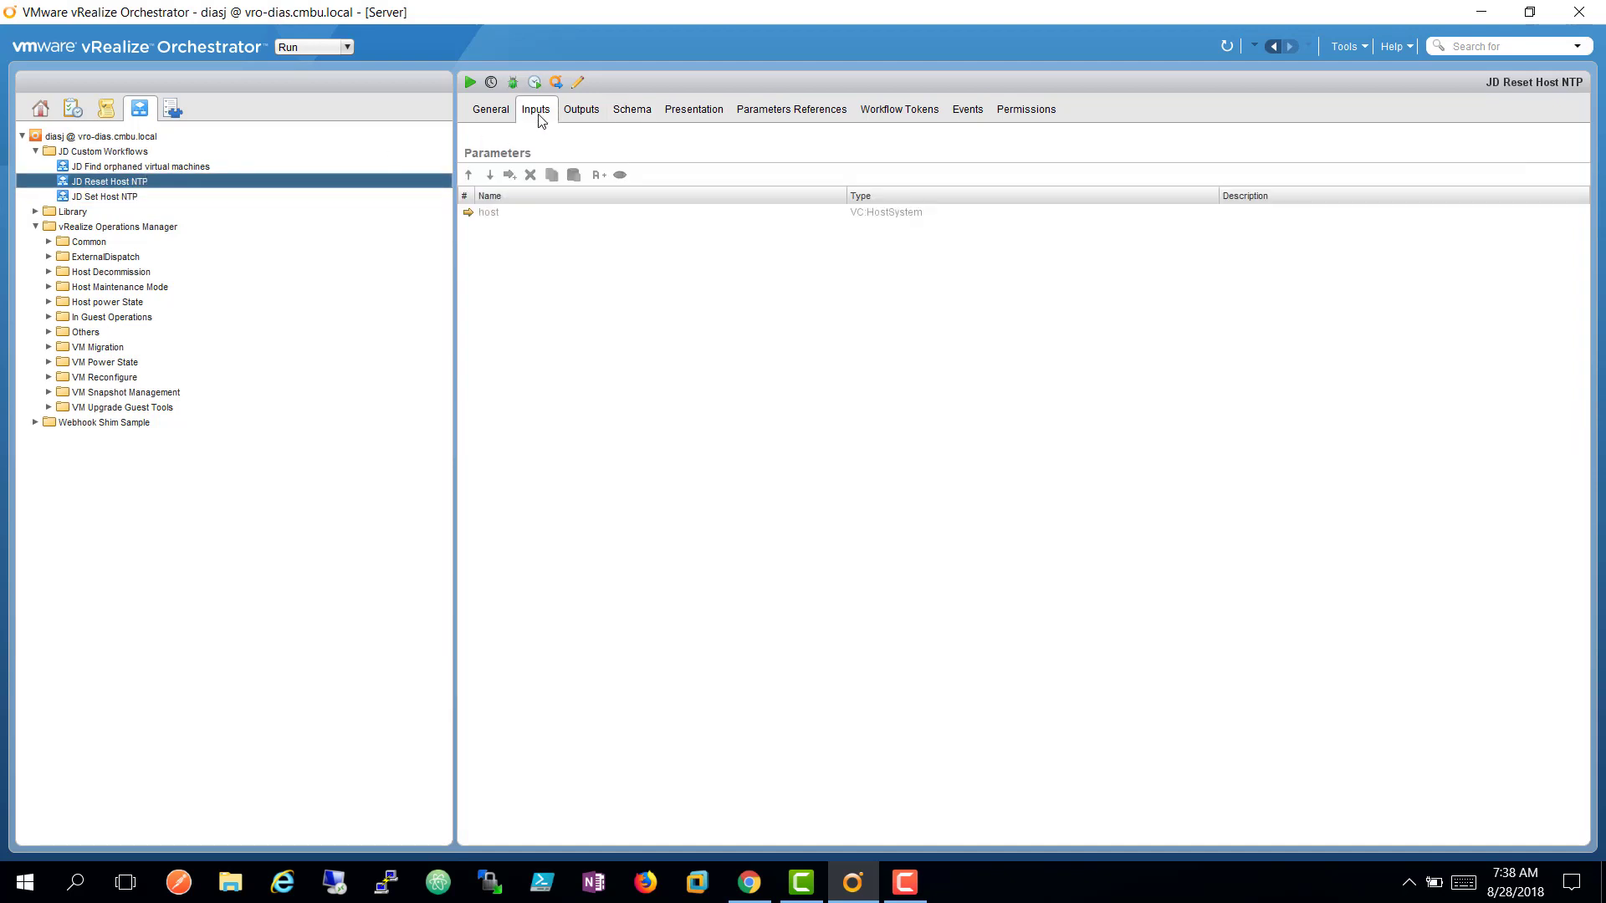
click(494, 115)
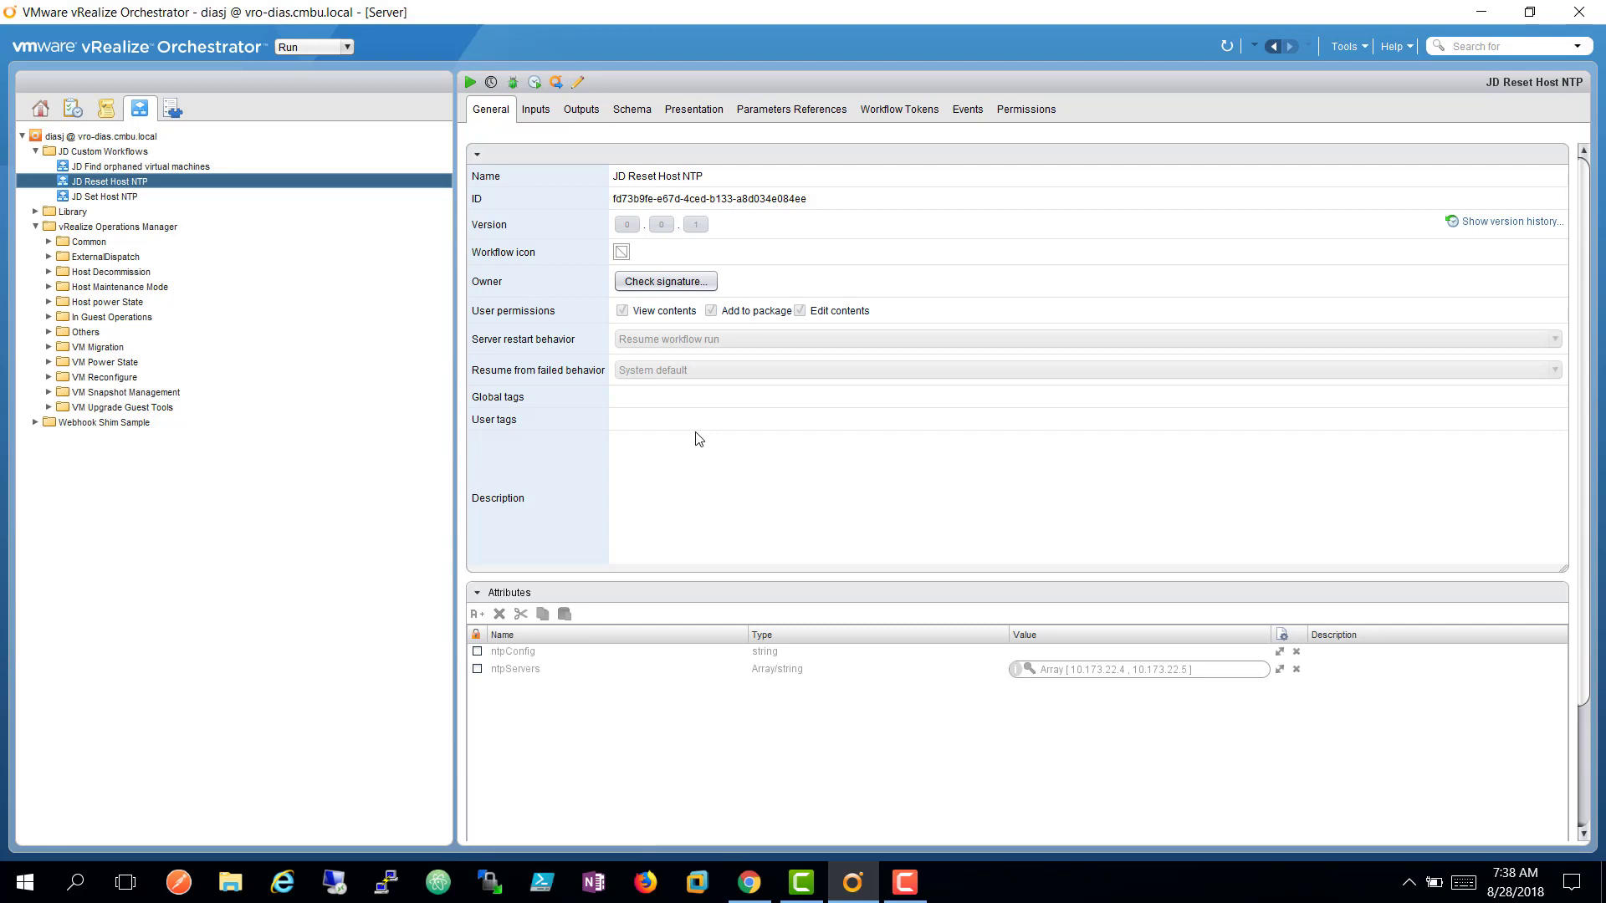
click(545, 118)
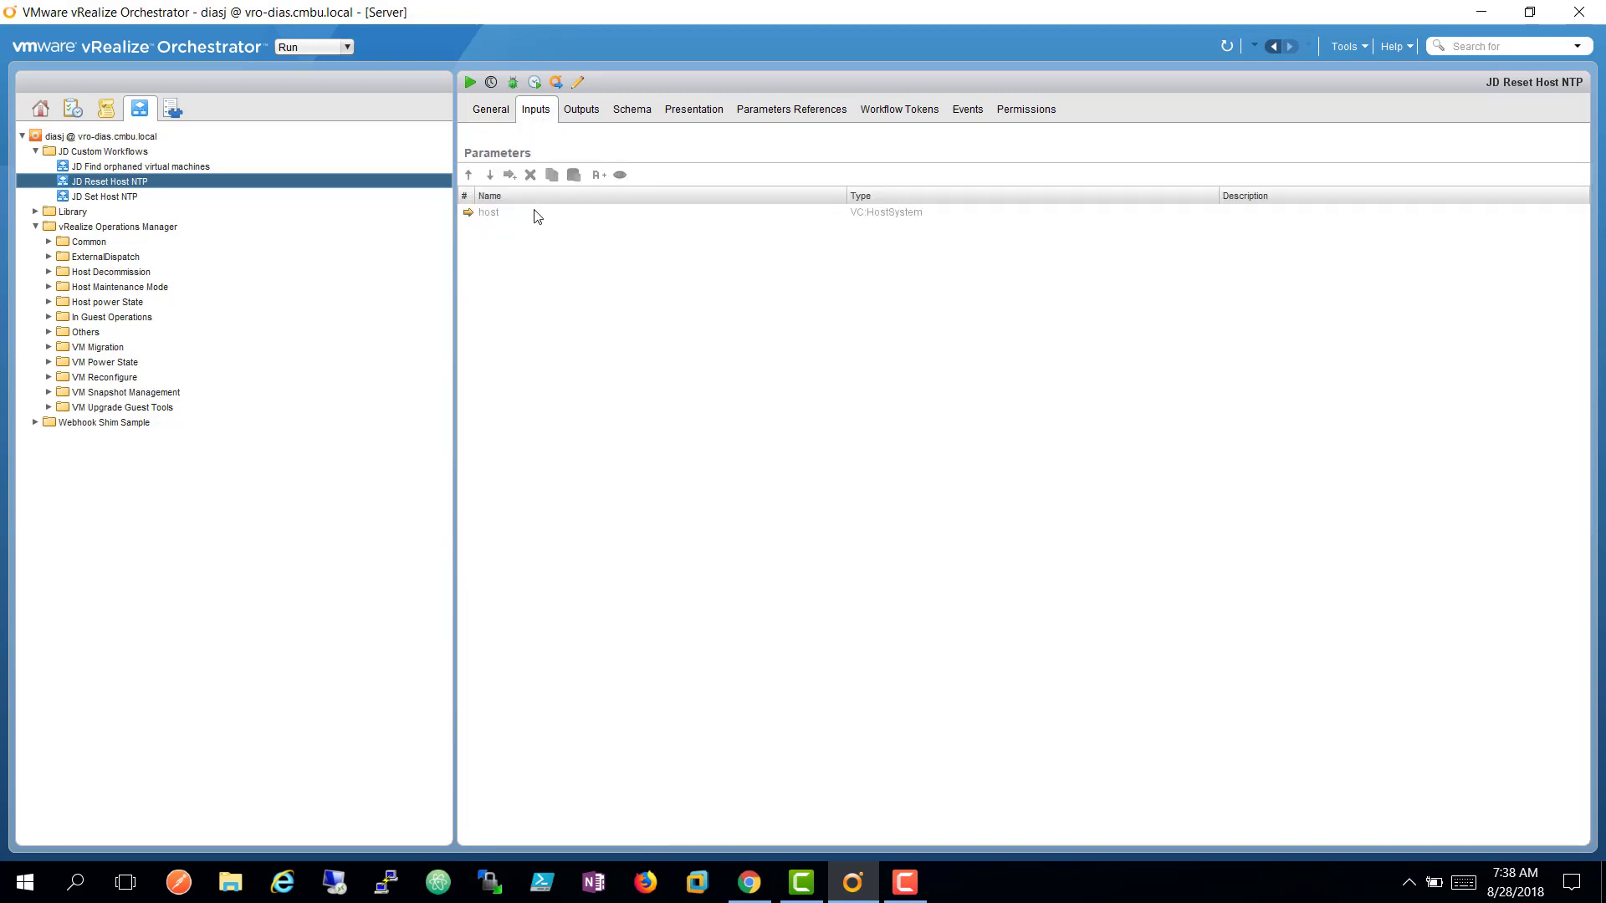
click(921, 212)
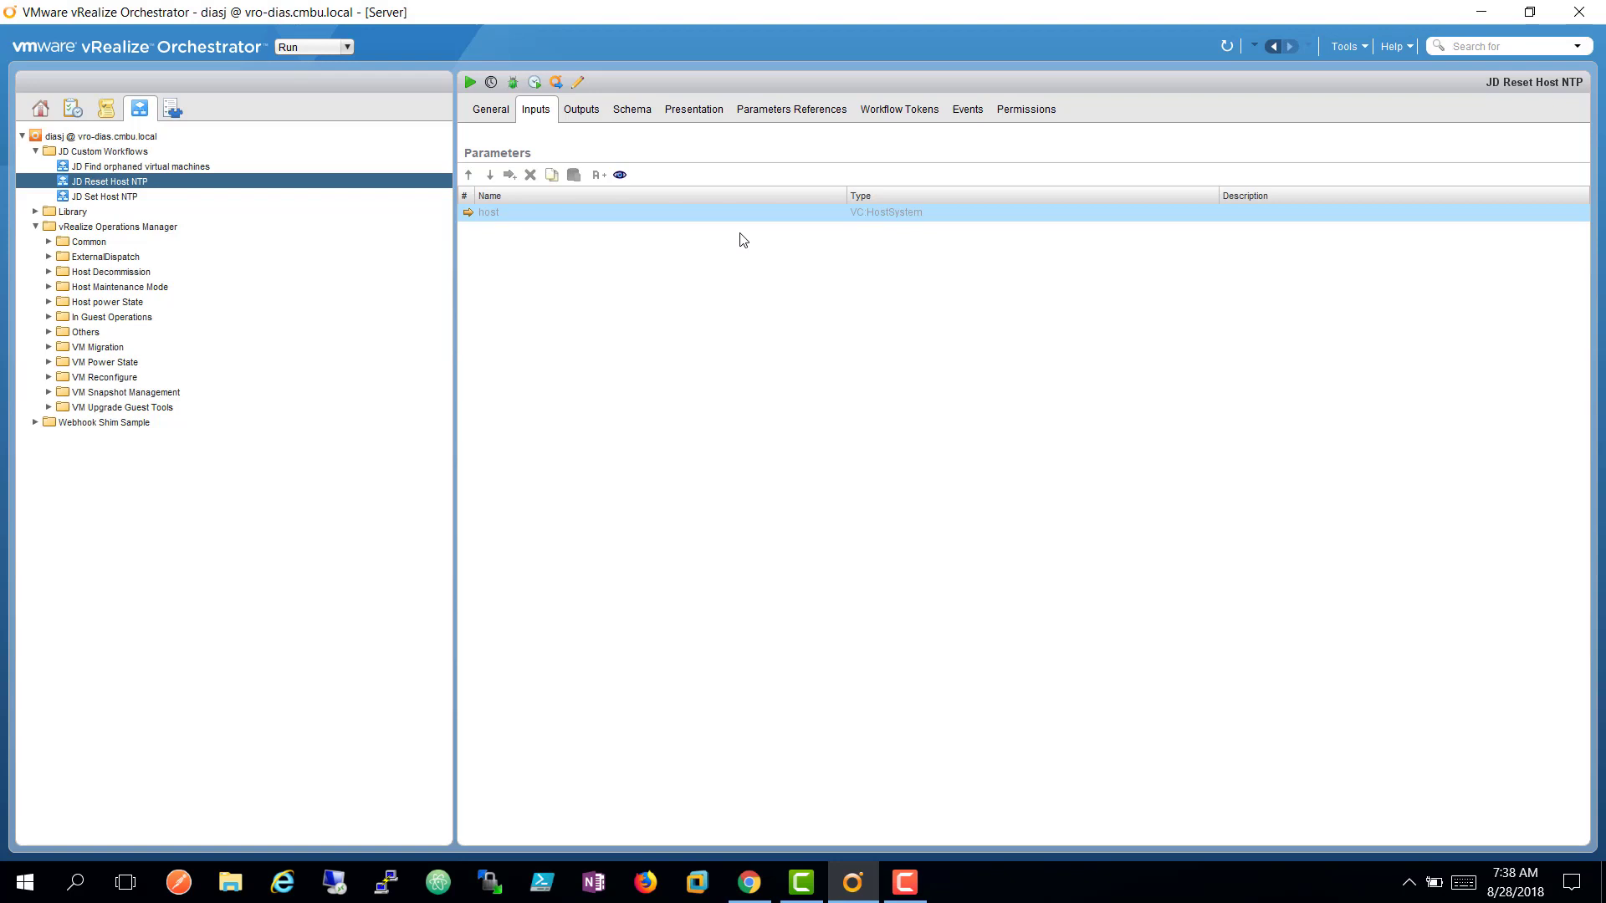
Review the JD Reset Host NTP script, then its ntpServers attribute (10.173.22.4, 10.173.22.5).
click(649, 113)
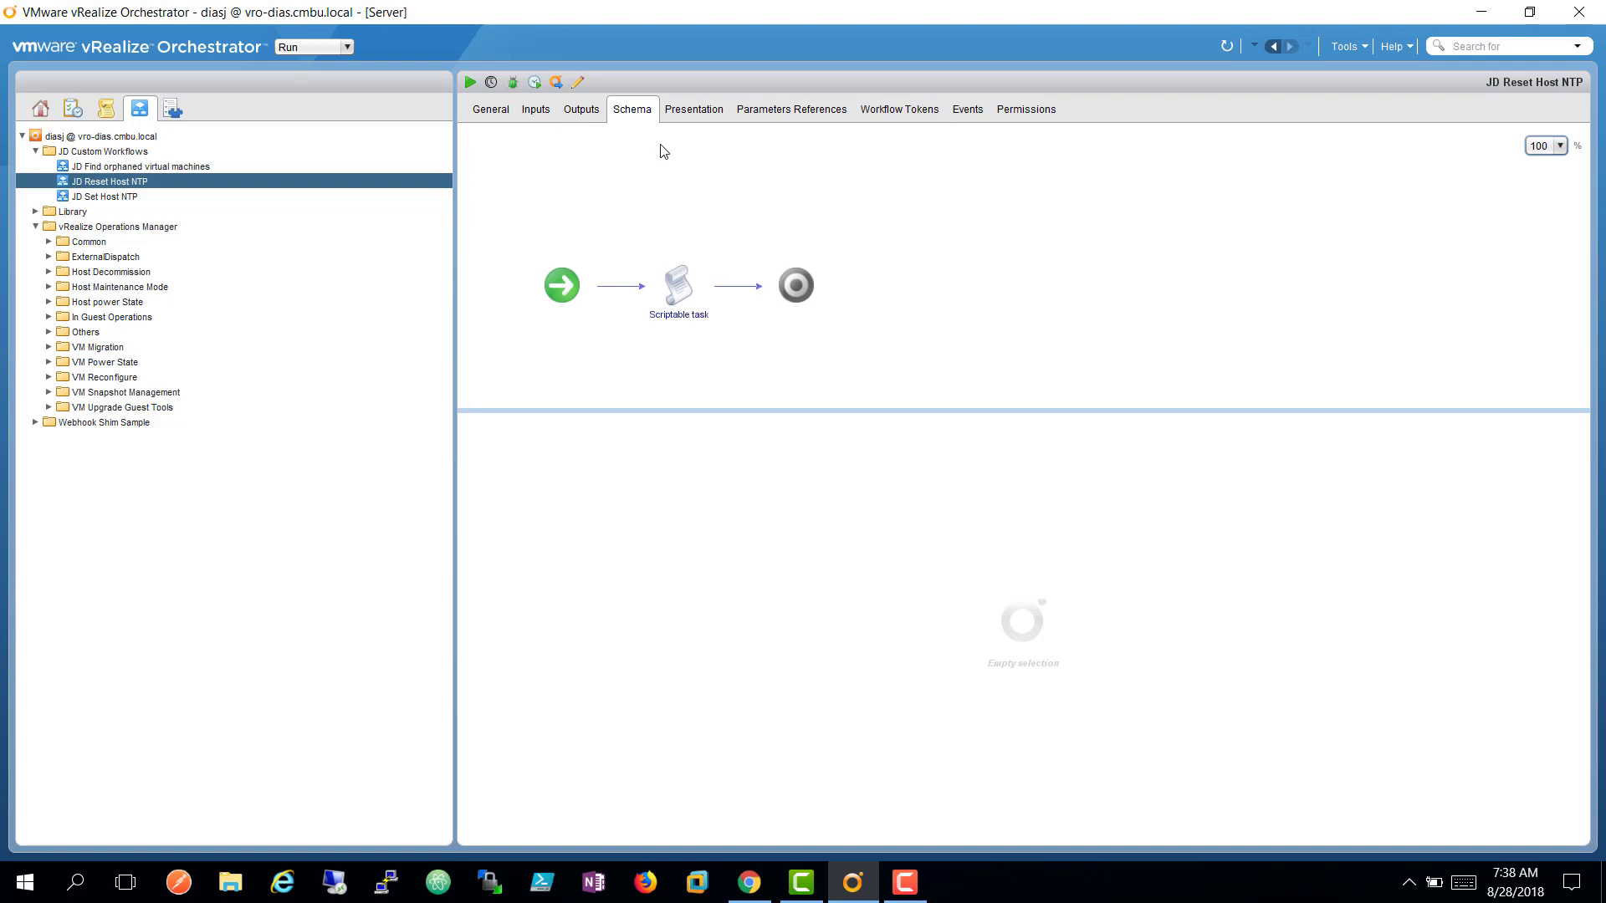
click(678, 288)
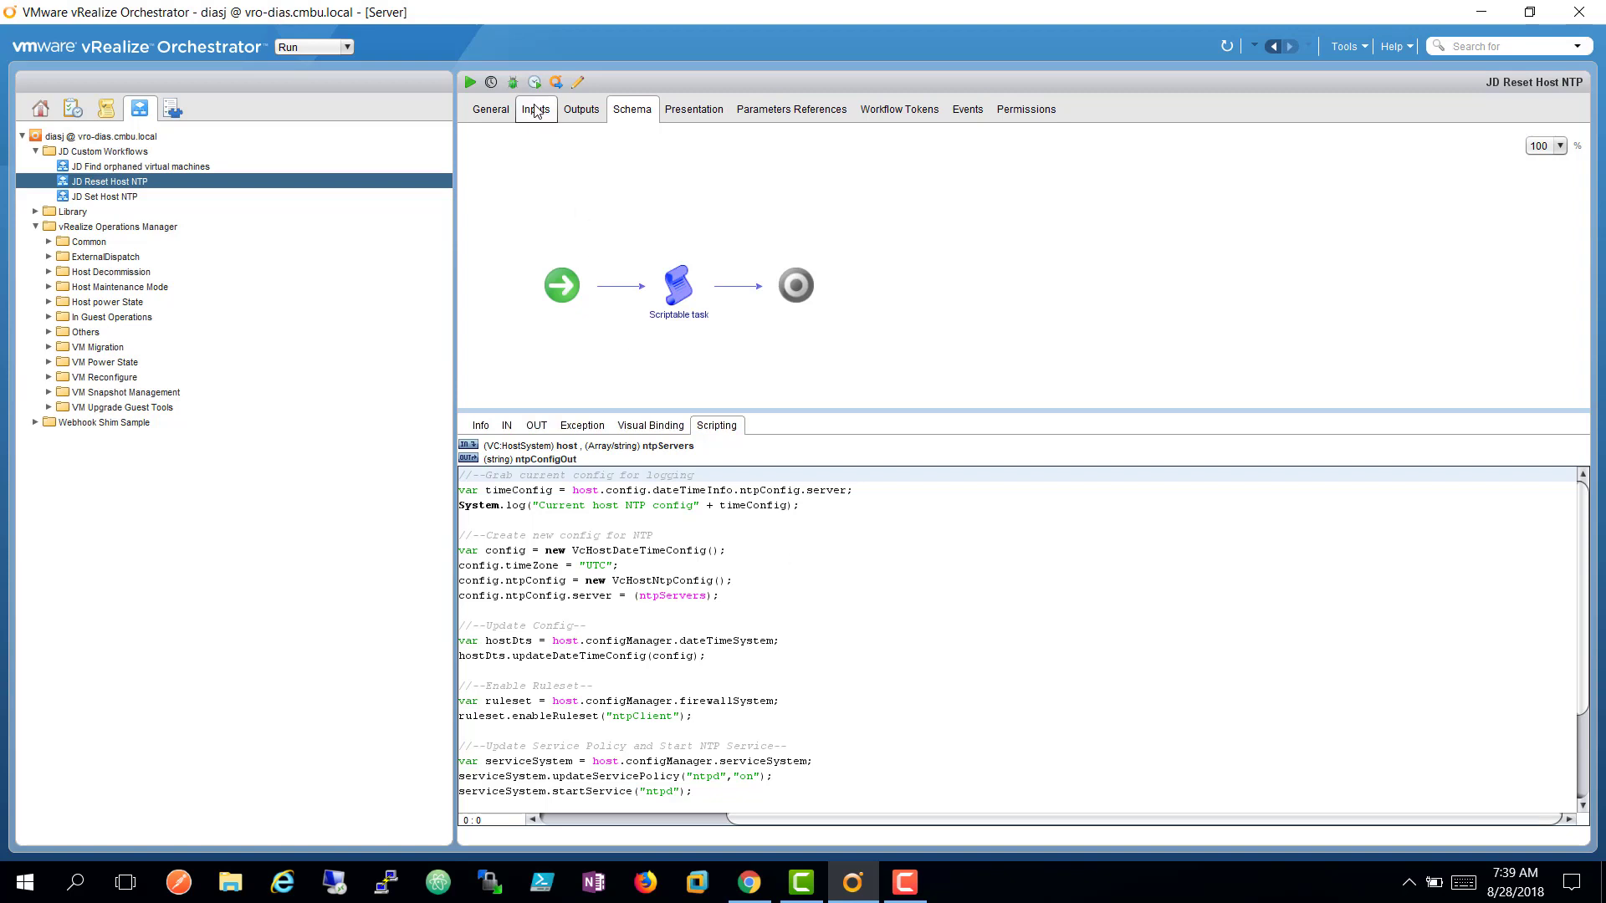
click(491, 109)
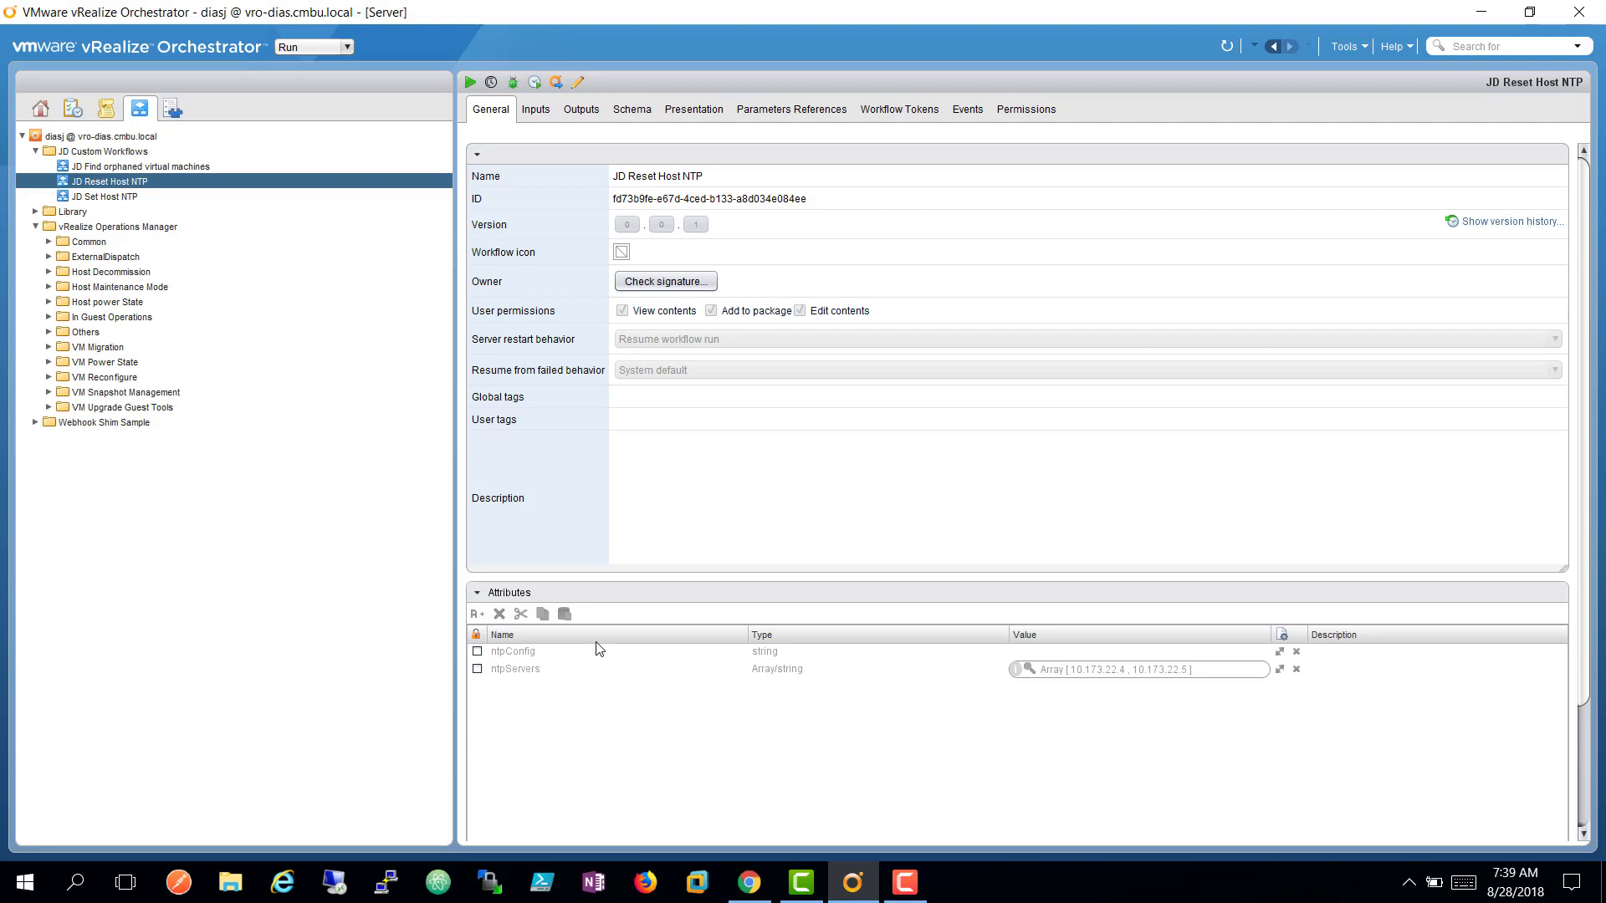
Recheck the JD Reset Host NTP script and its single VC:HostSystem host input, then return to vROps.
click(630, 112)
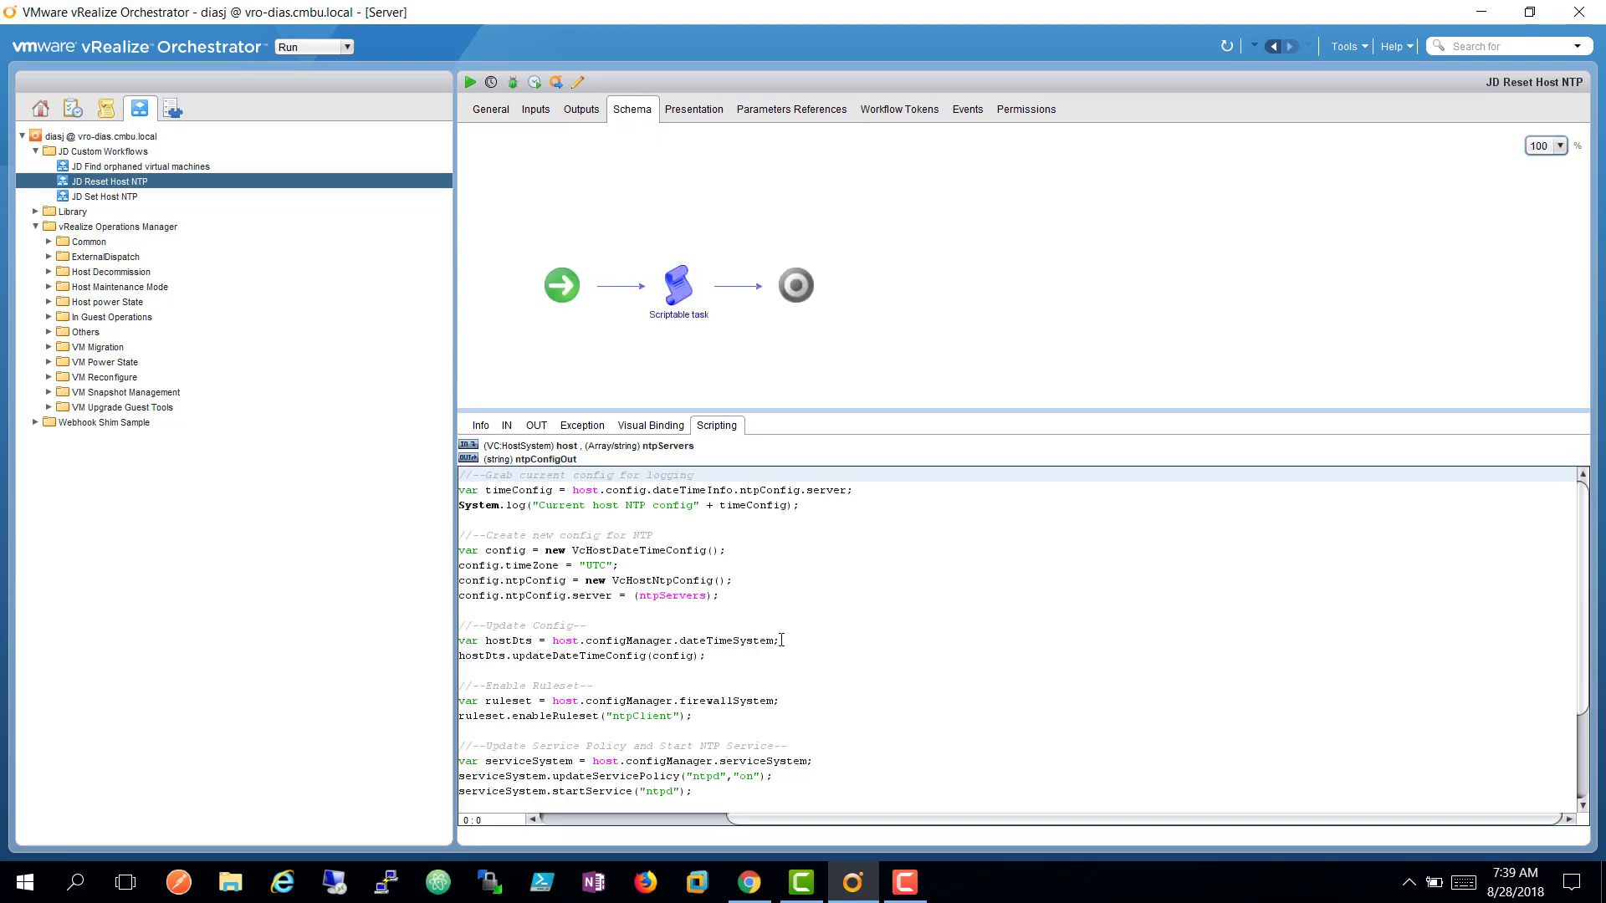
click(522, 126)
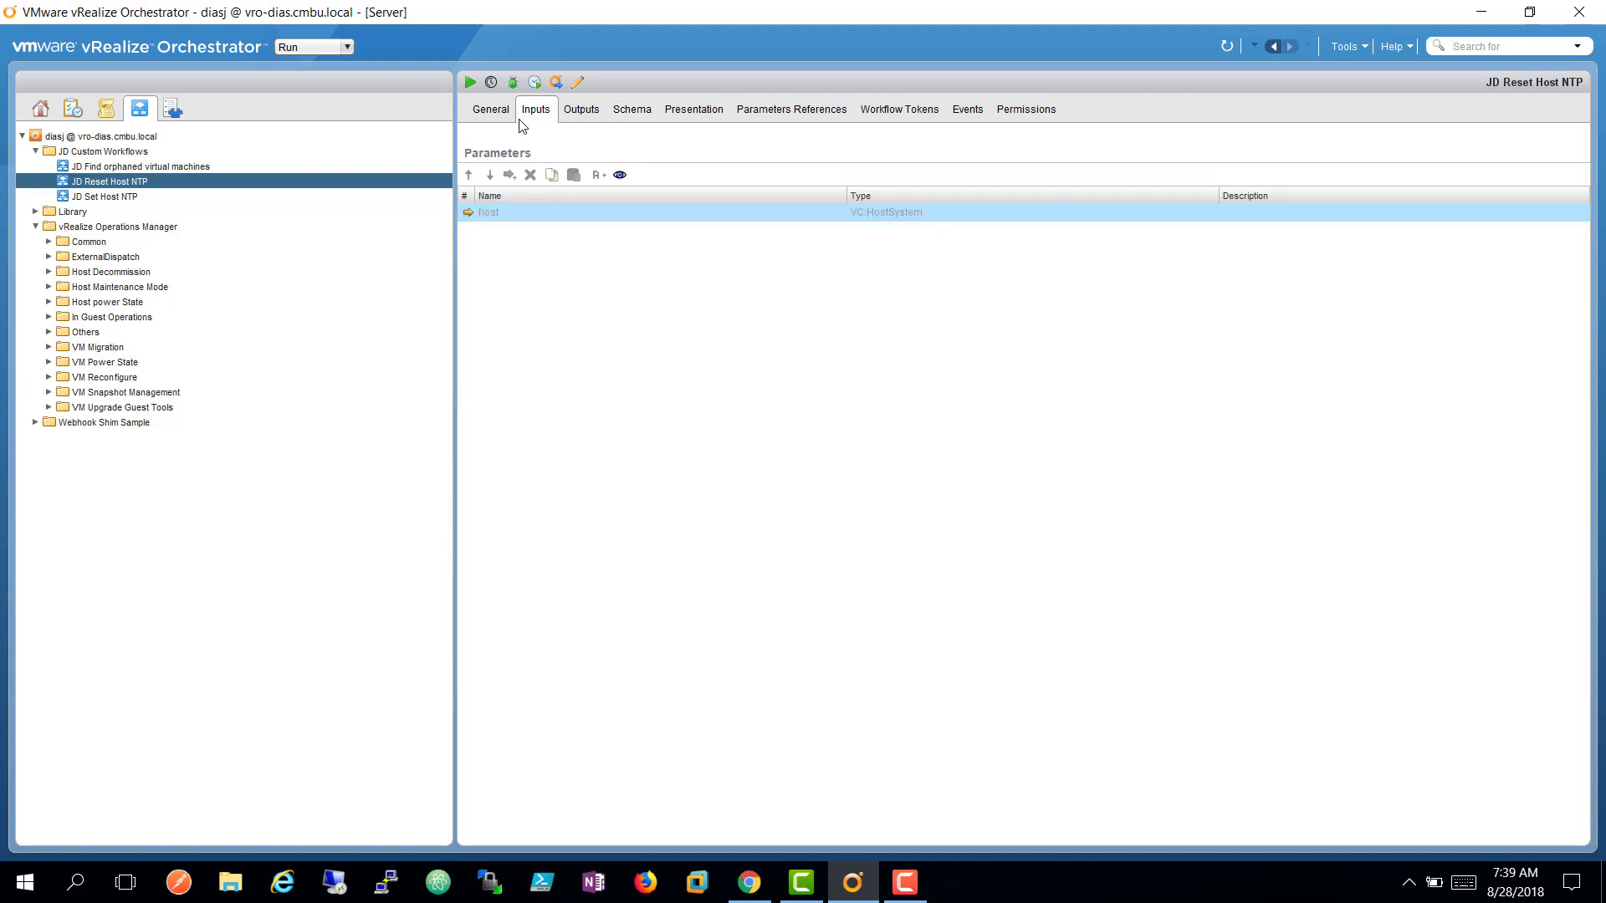
click(499, 119)
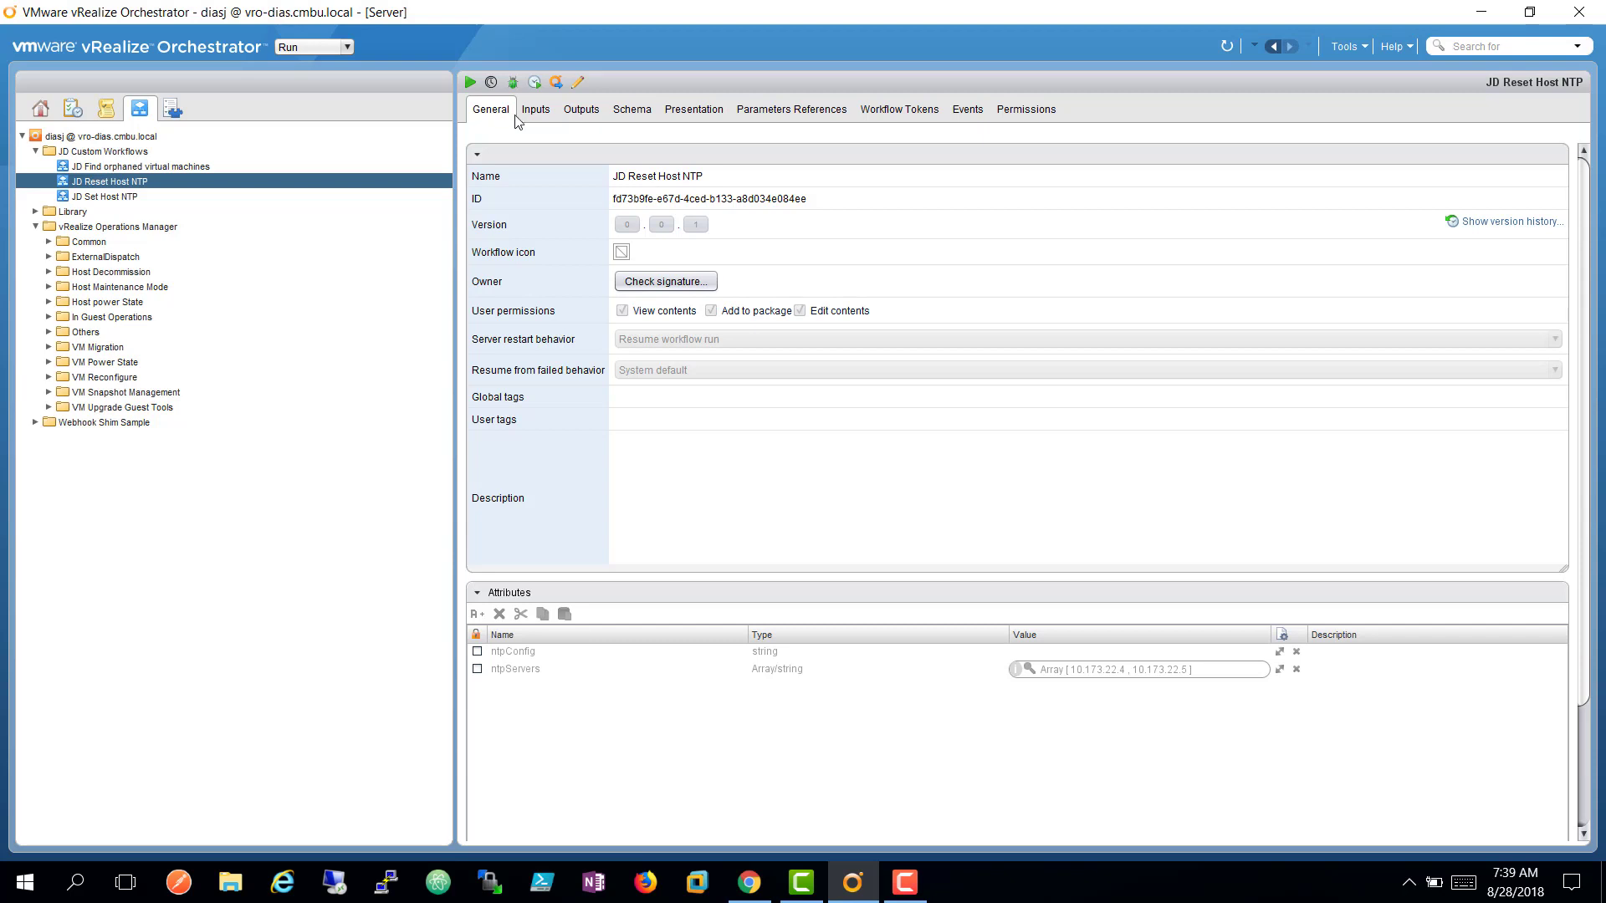
click(527, 118)
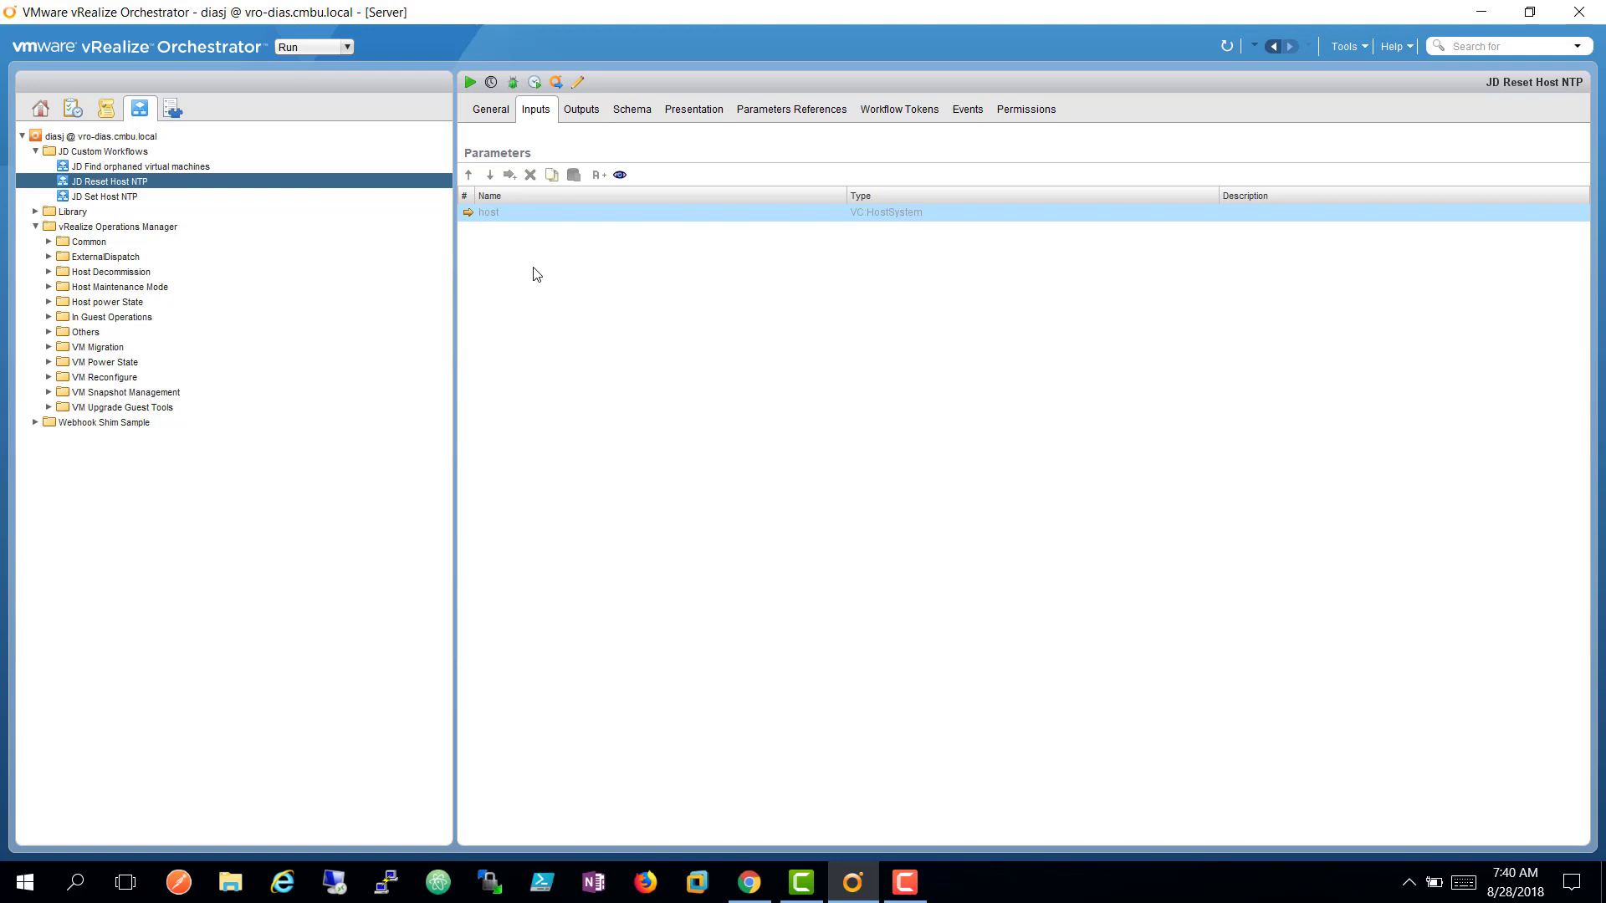
click(744, 884)
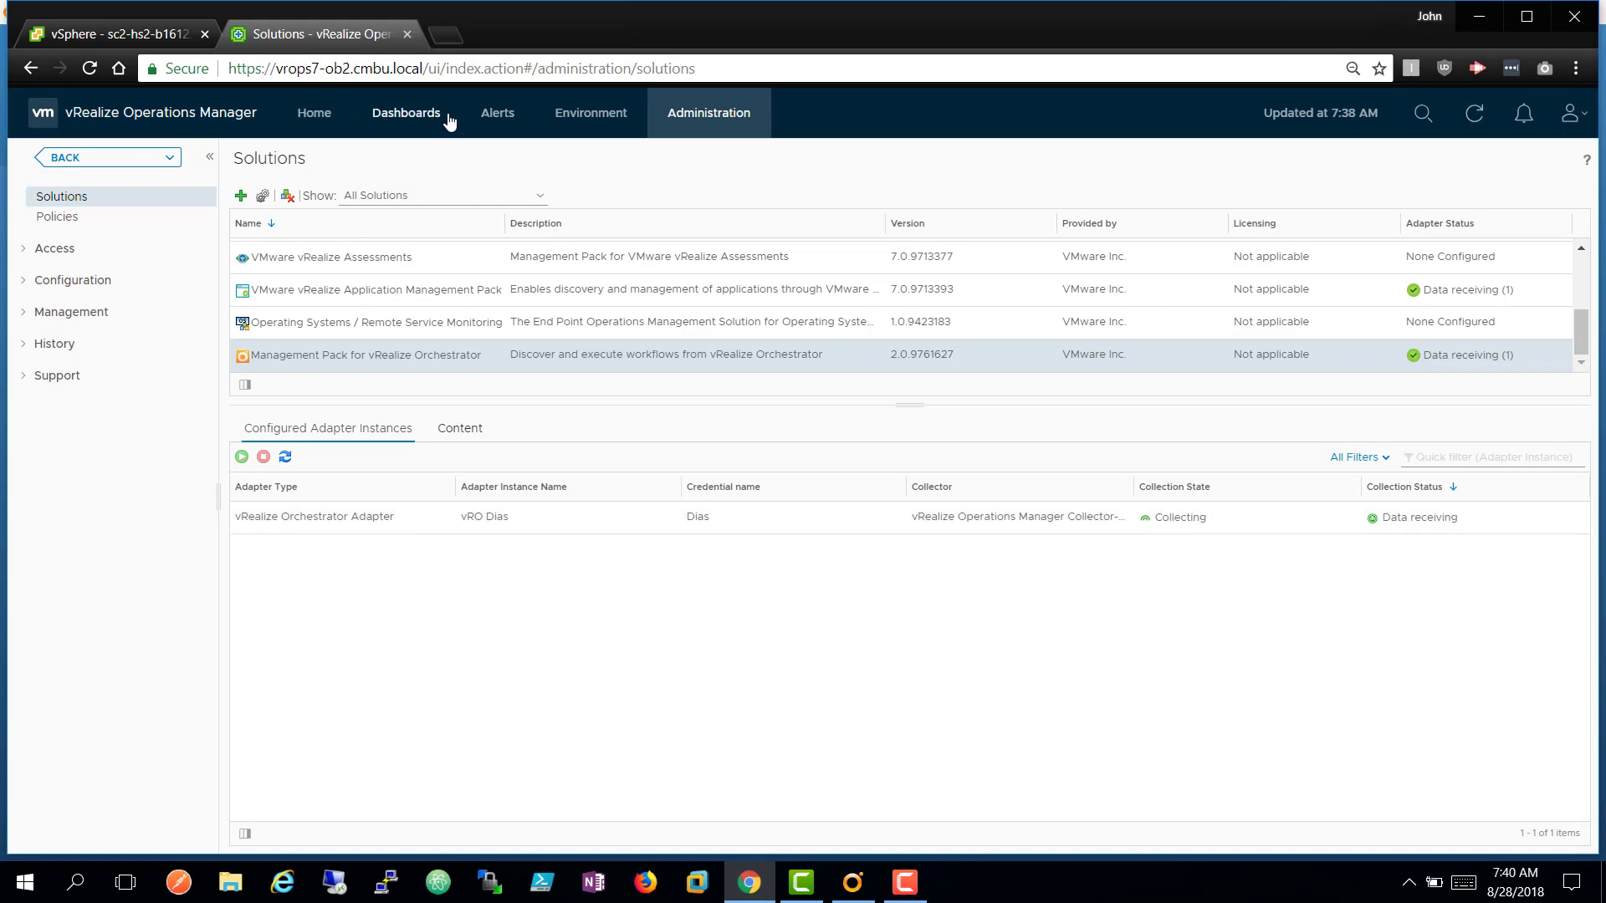
Open the sc2c01 cluster summary (6 hosts, 48 VMs, 8 datastores) under vSphere World > SC2VC01 > sc2dc01.
click(585, 124)
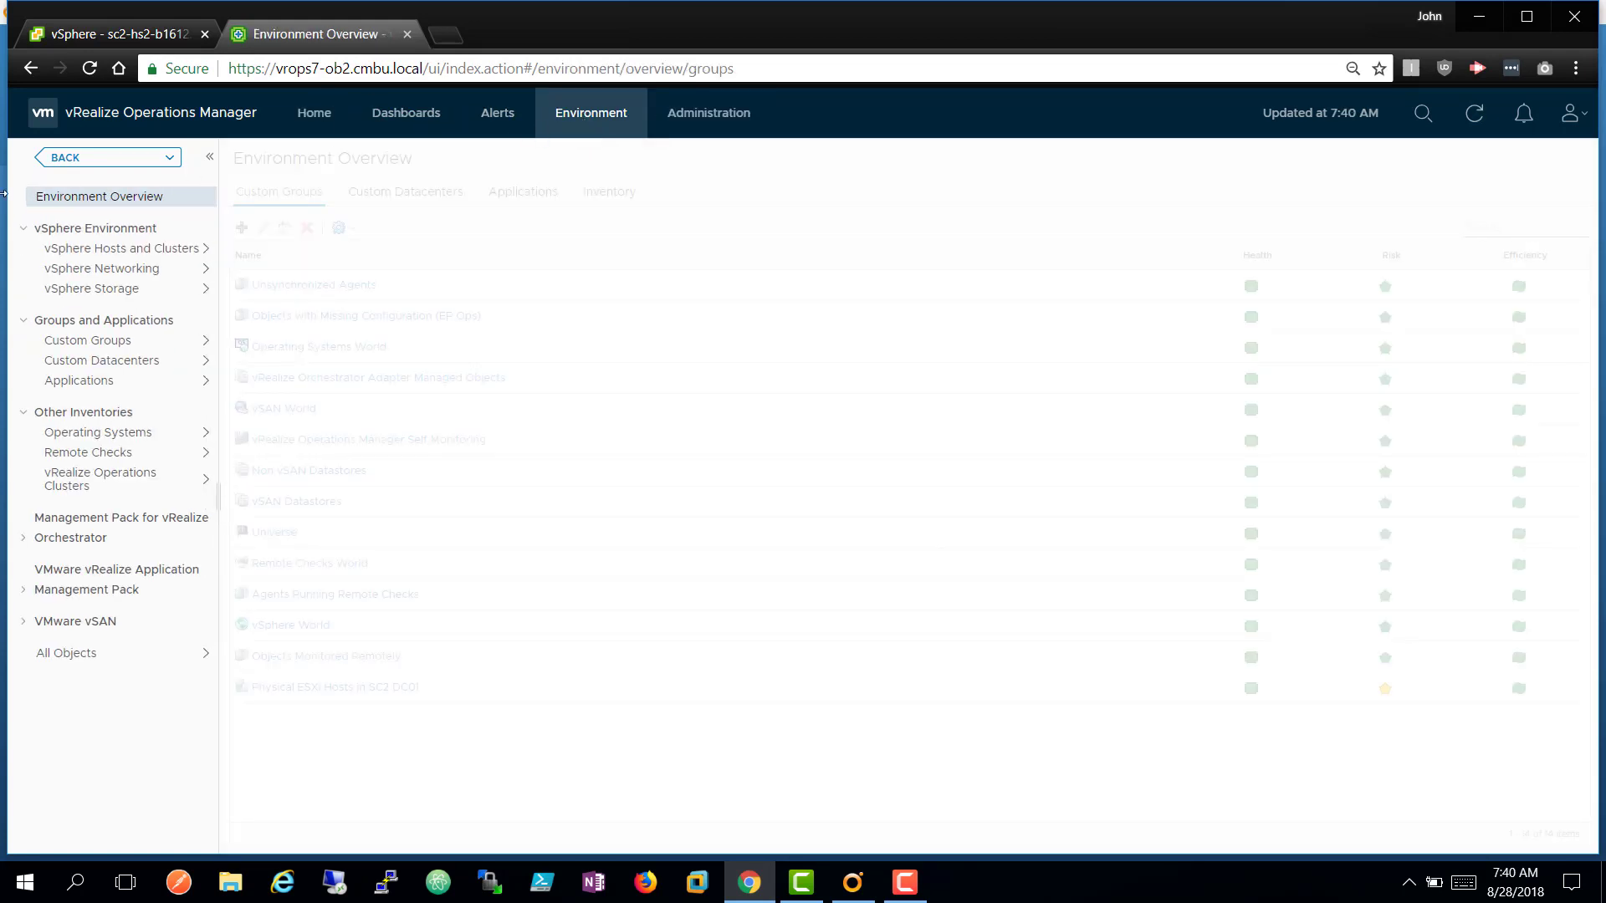
click(58, 251)
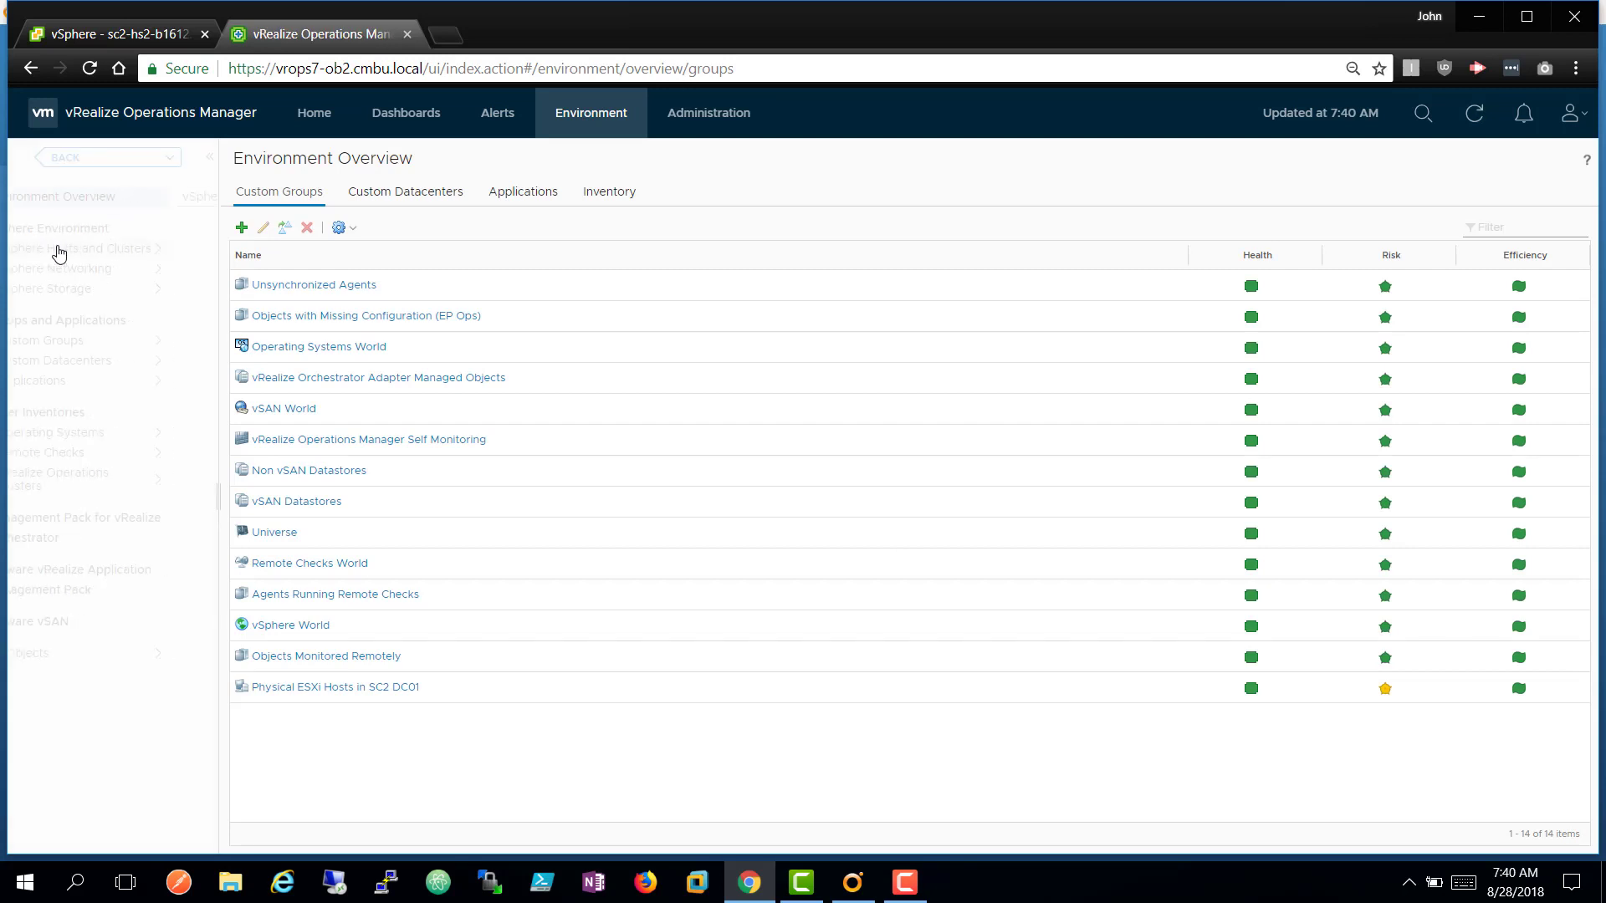
click(23, 220)
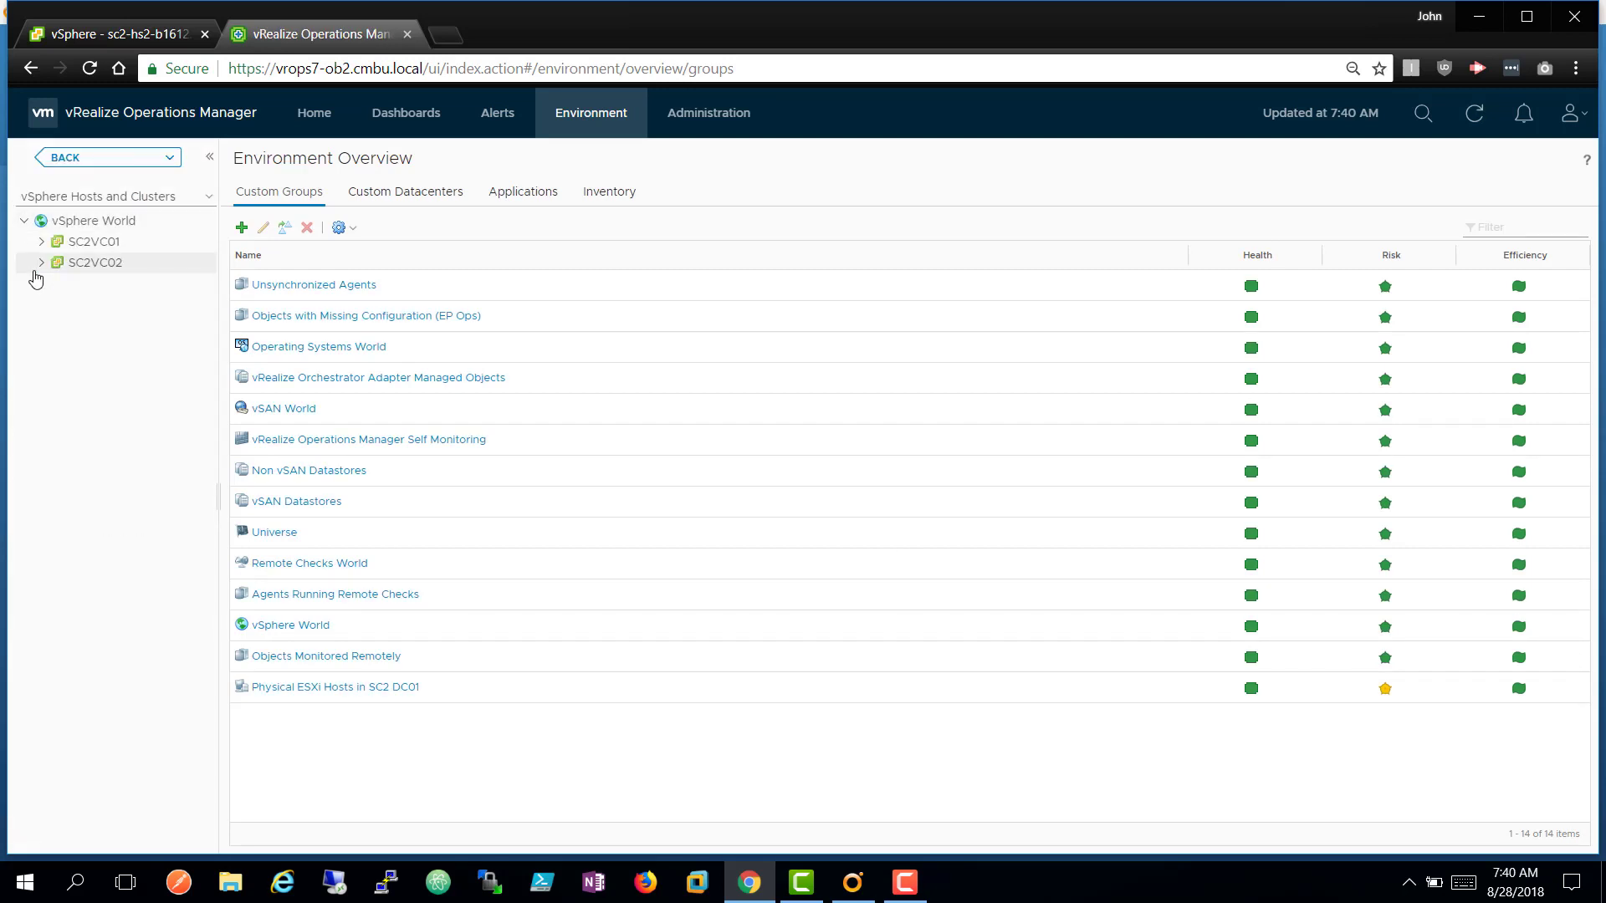
click(40, 242)
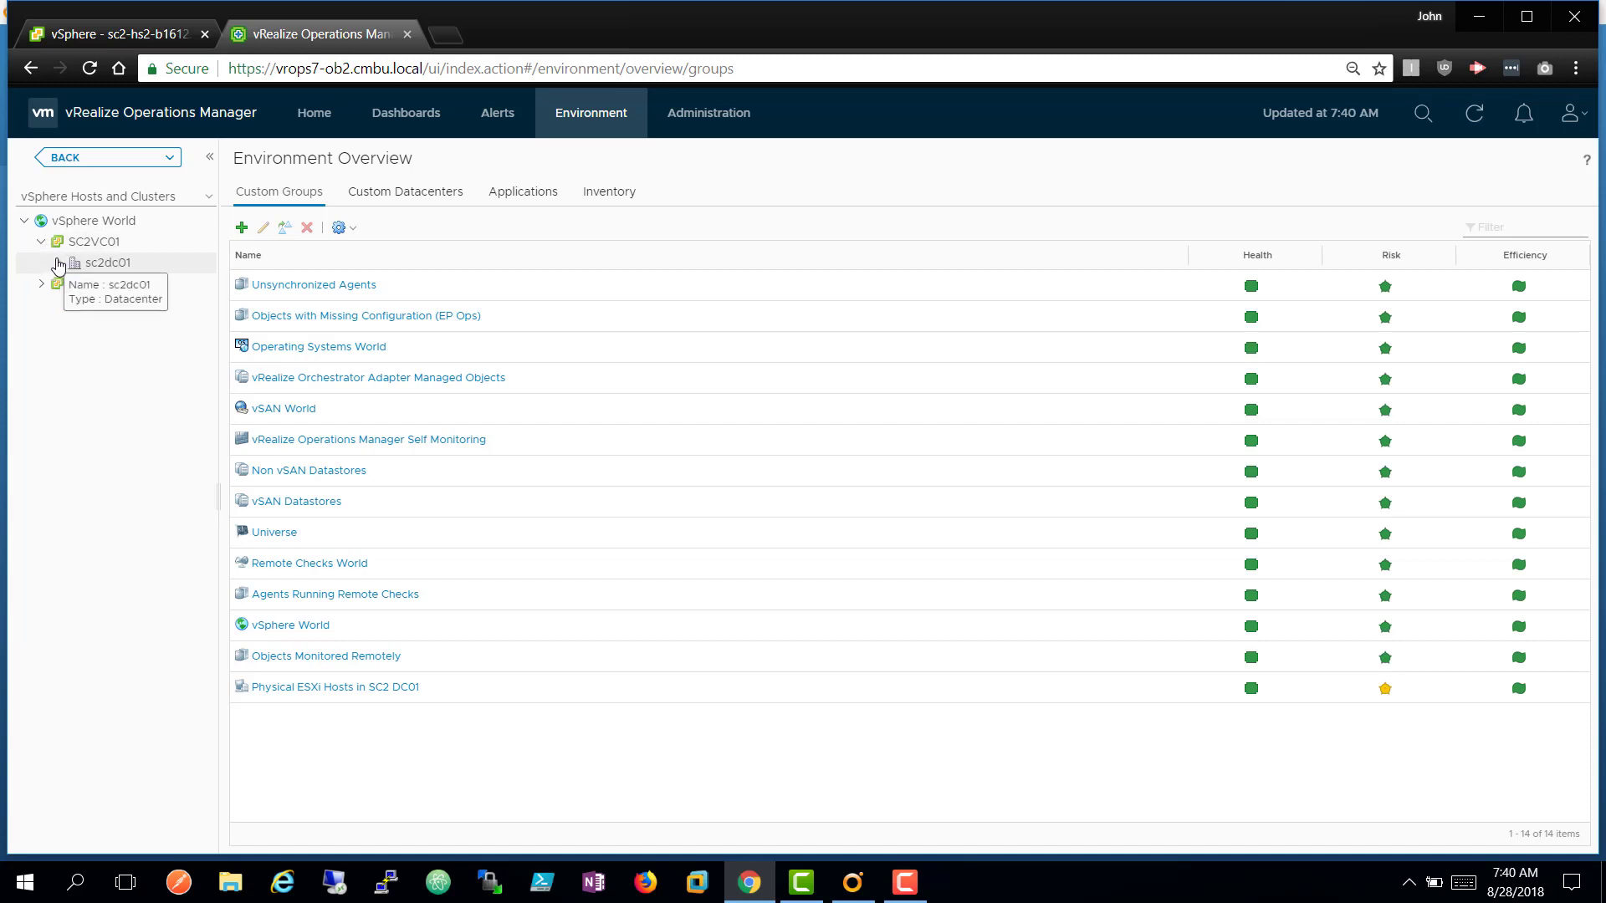
click(58, 263)
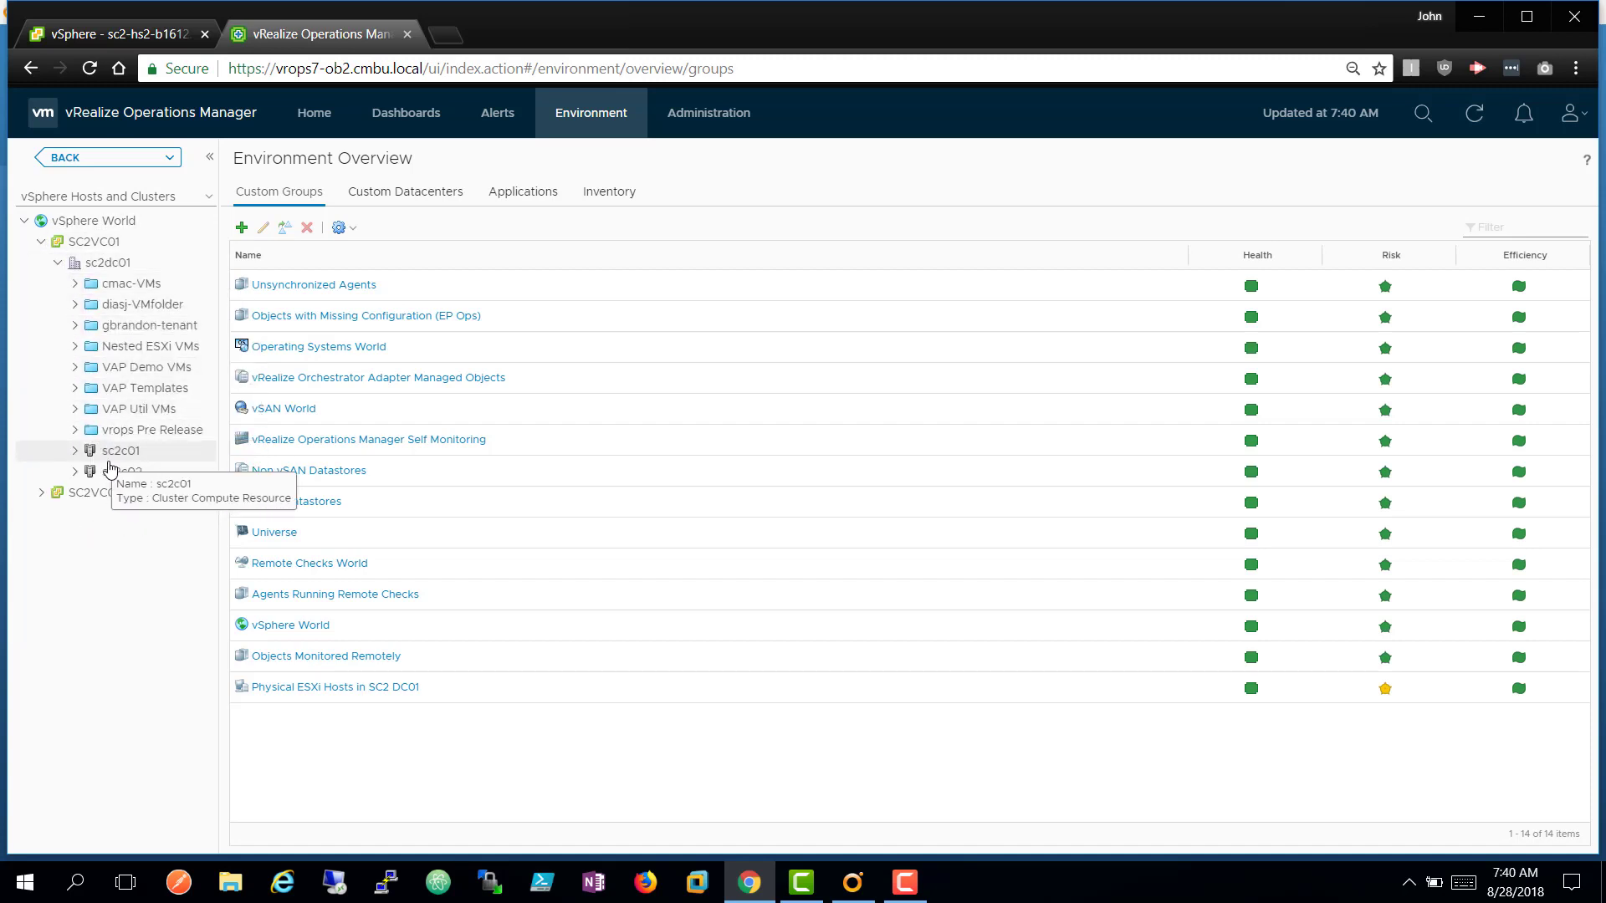
click(154, 453)
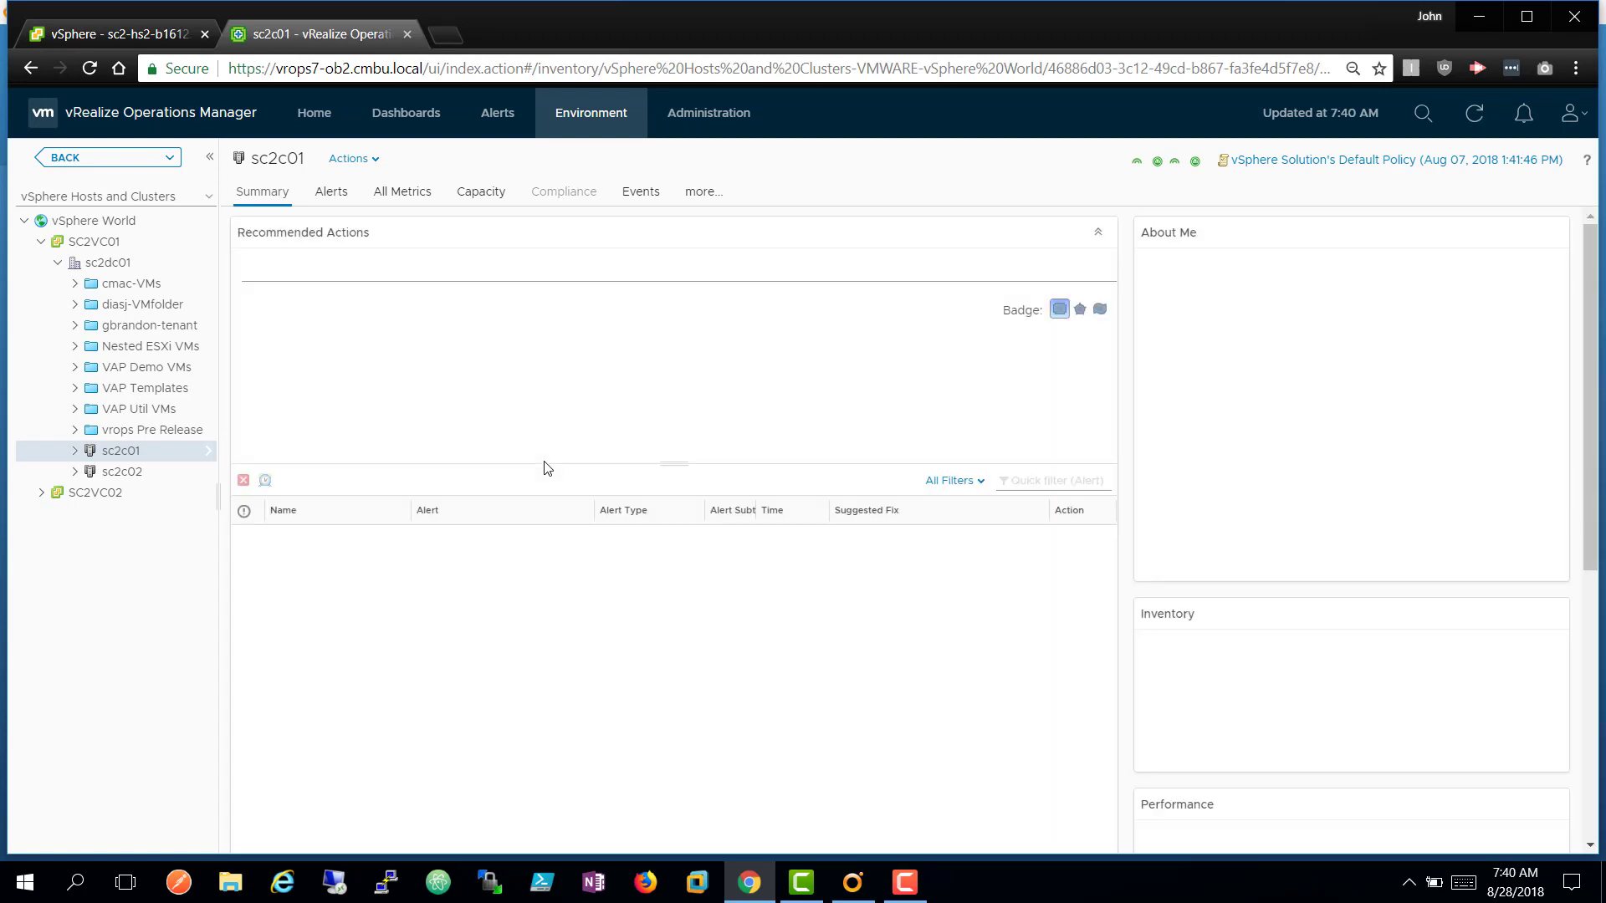
Browse sc2c01's Actions list, including JD Find orphaned virtual machines, then go to Dashboards Getting Started.
click(376, 161)
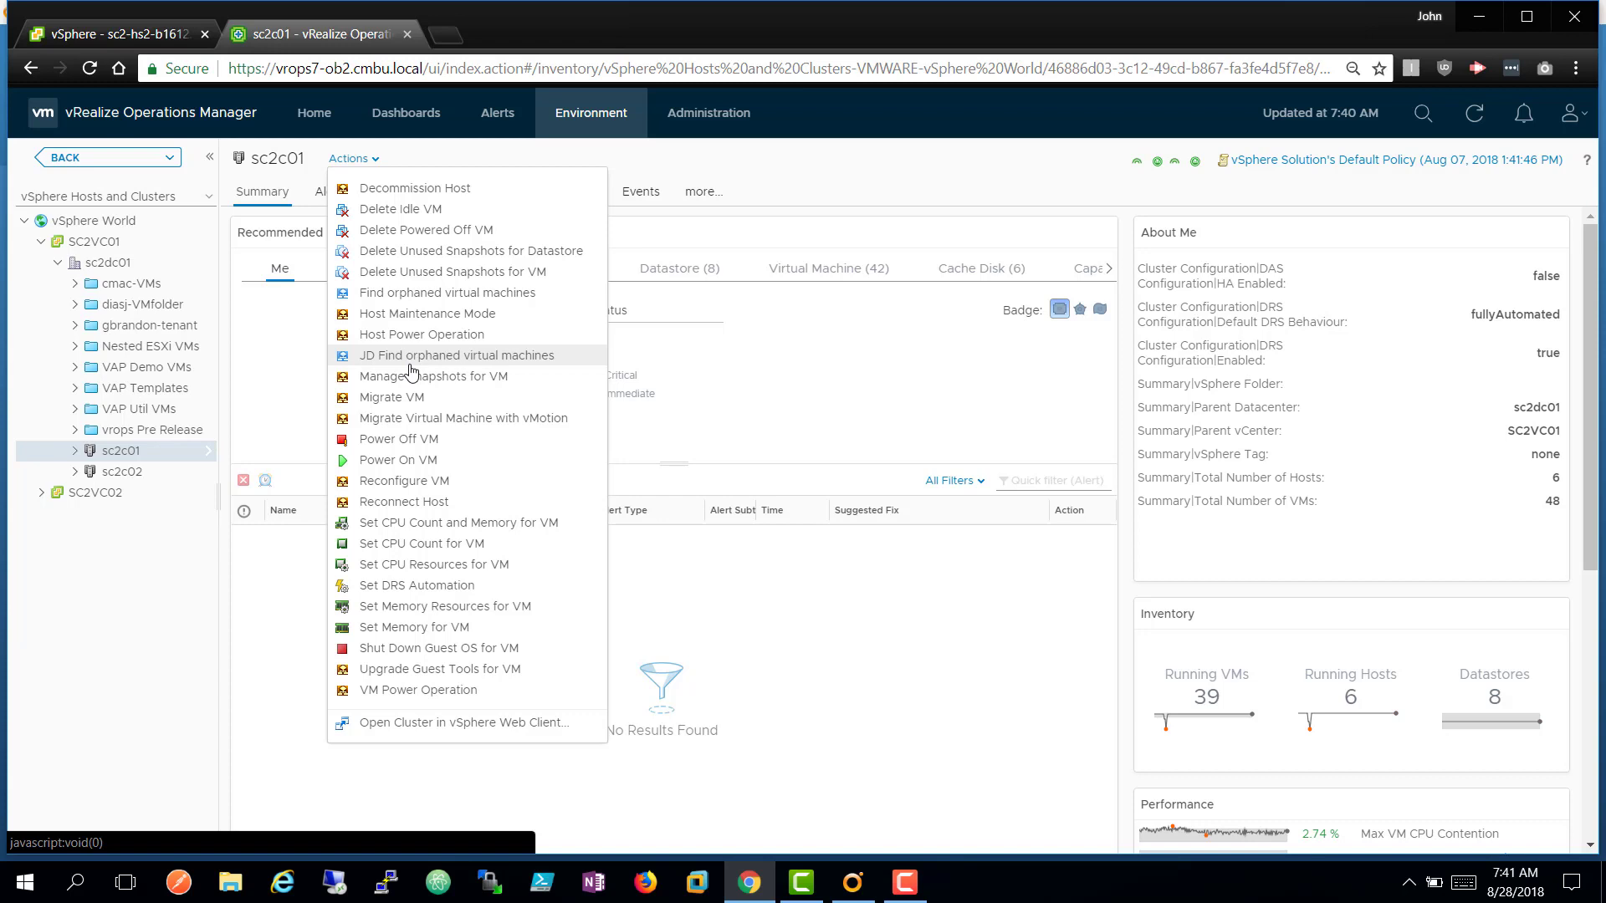
click(288, 368)
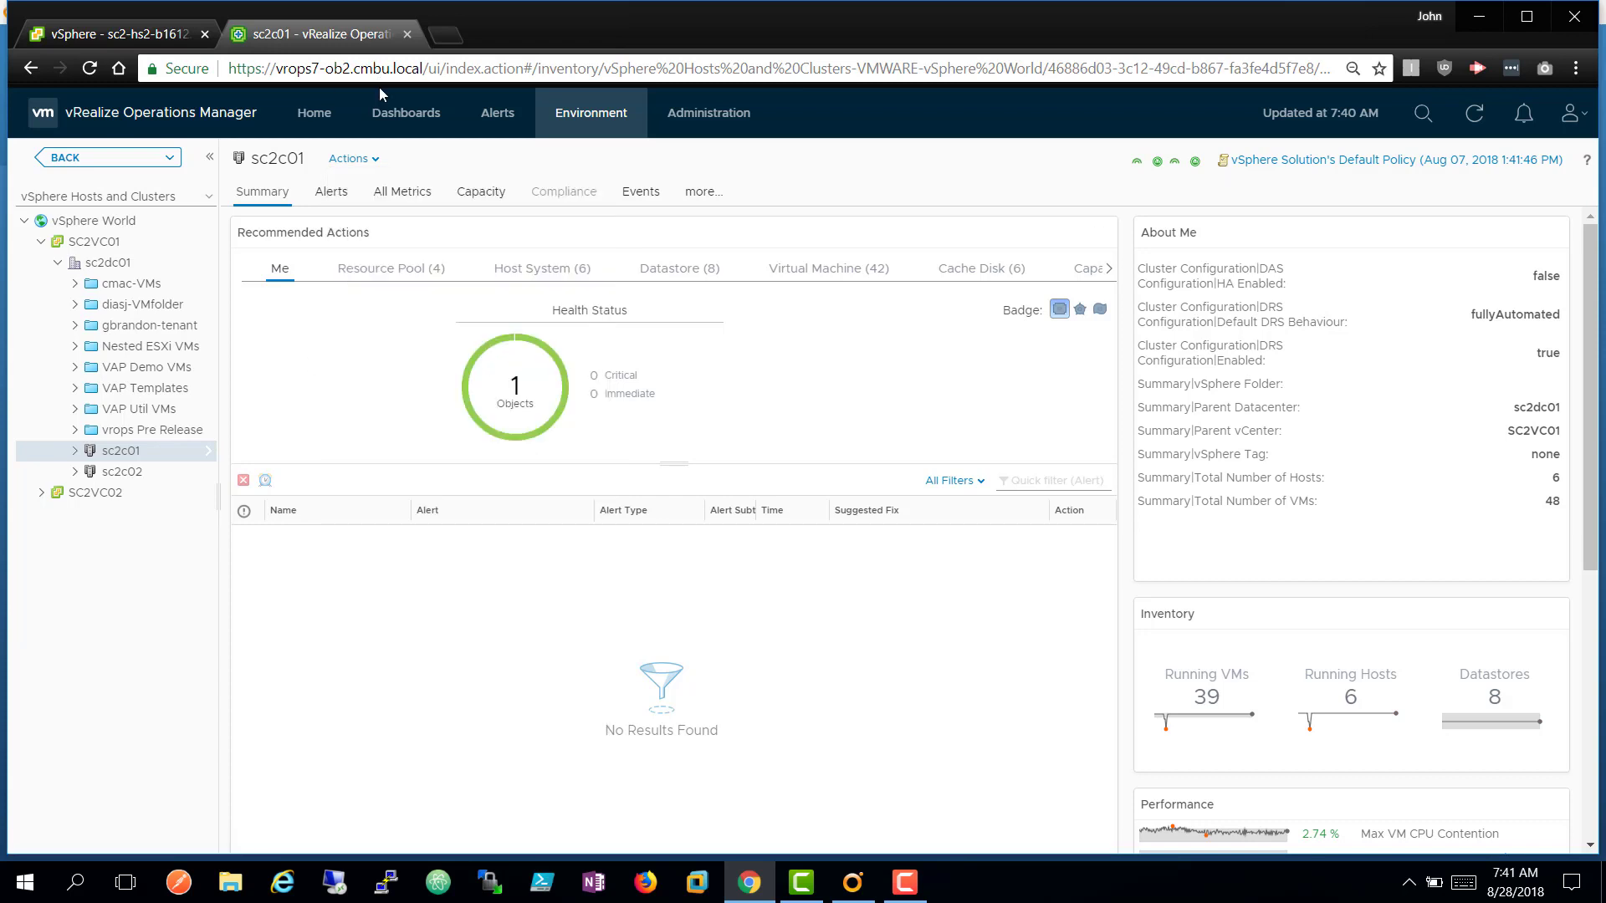
click(382, 113)
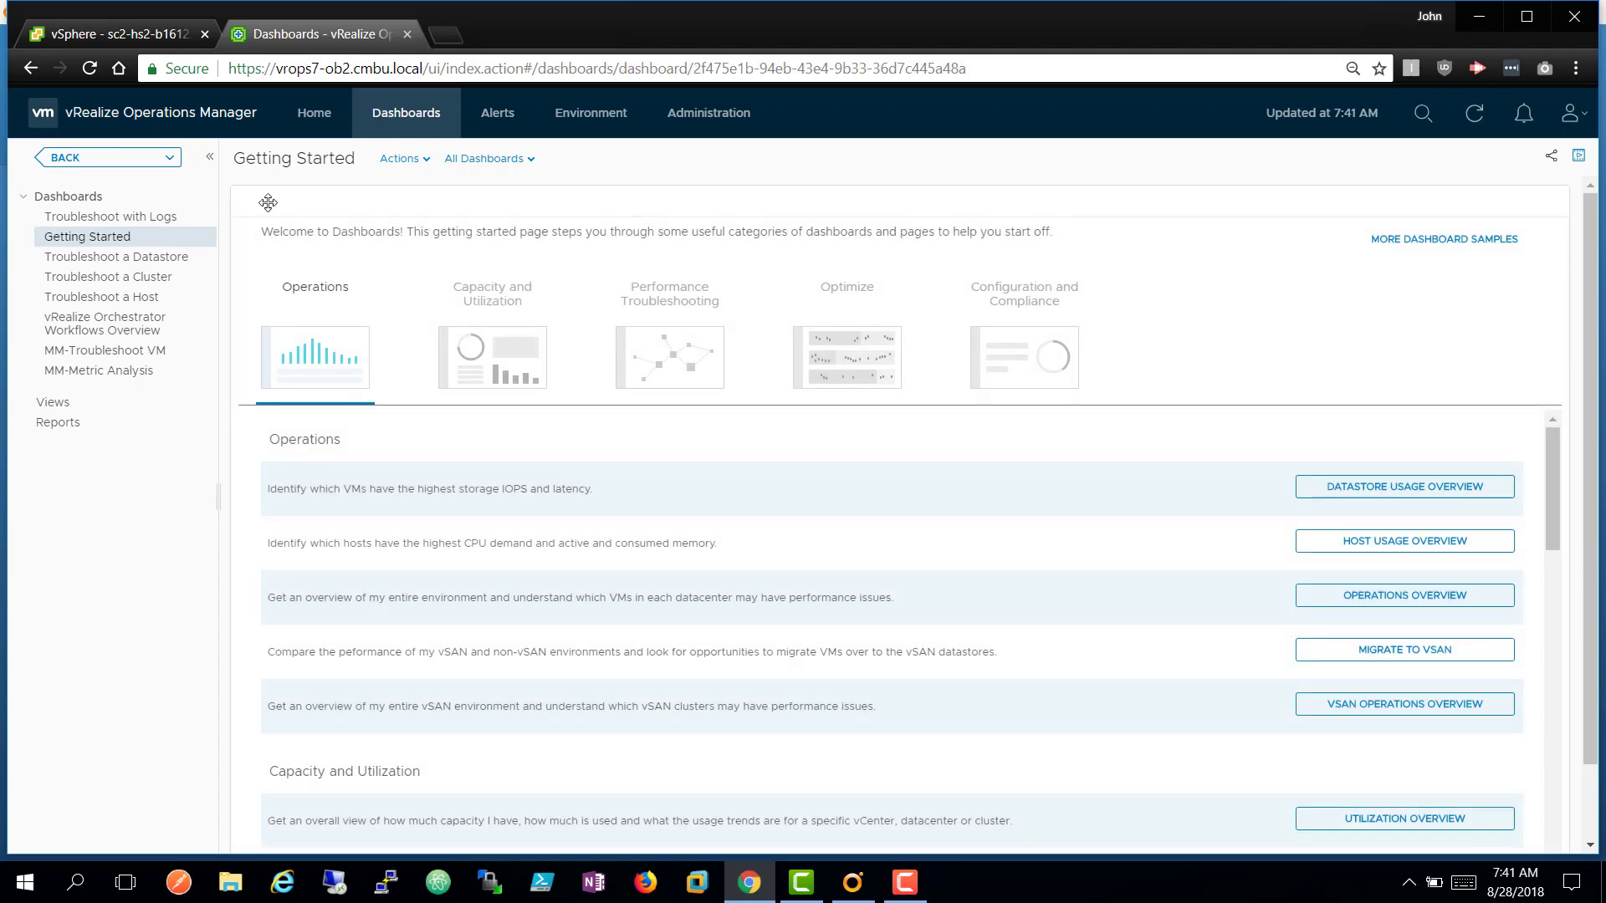
From the vRO Workflows Overview dashboard, open Create/Modify Workflow Action on vCenter Resources for the vRO Dias adapter.
click(115, 339)
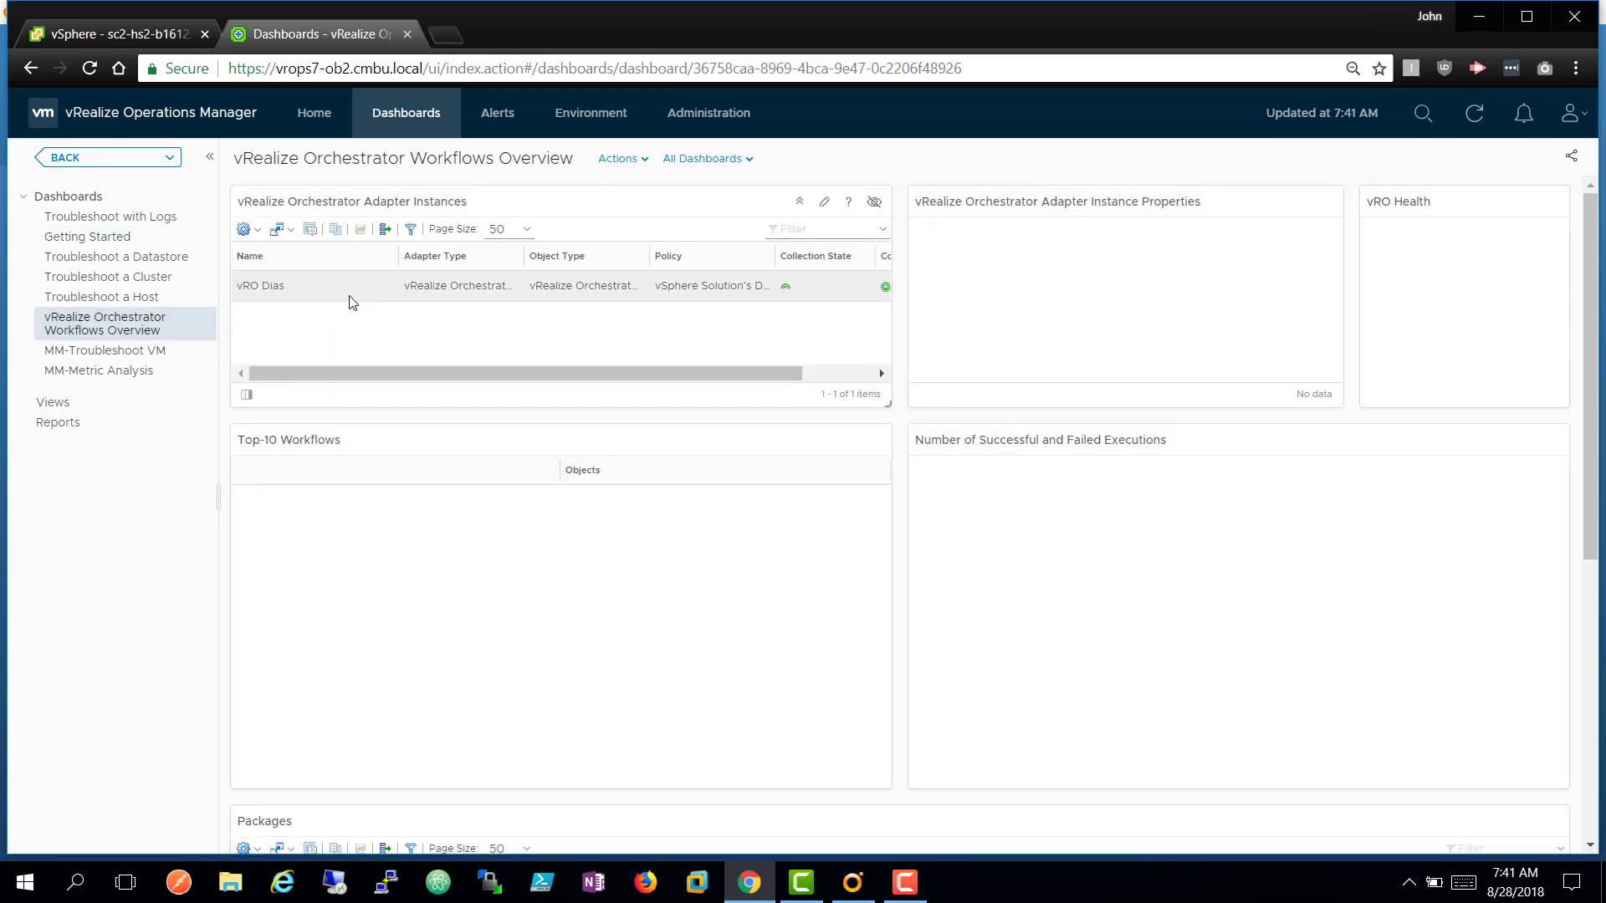
click(351, 302)
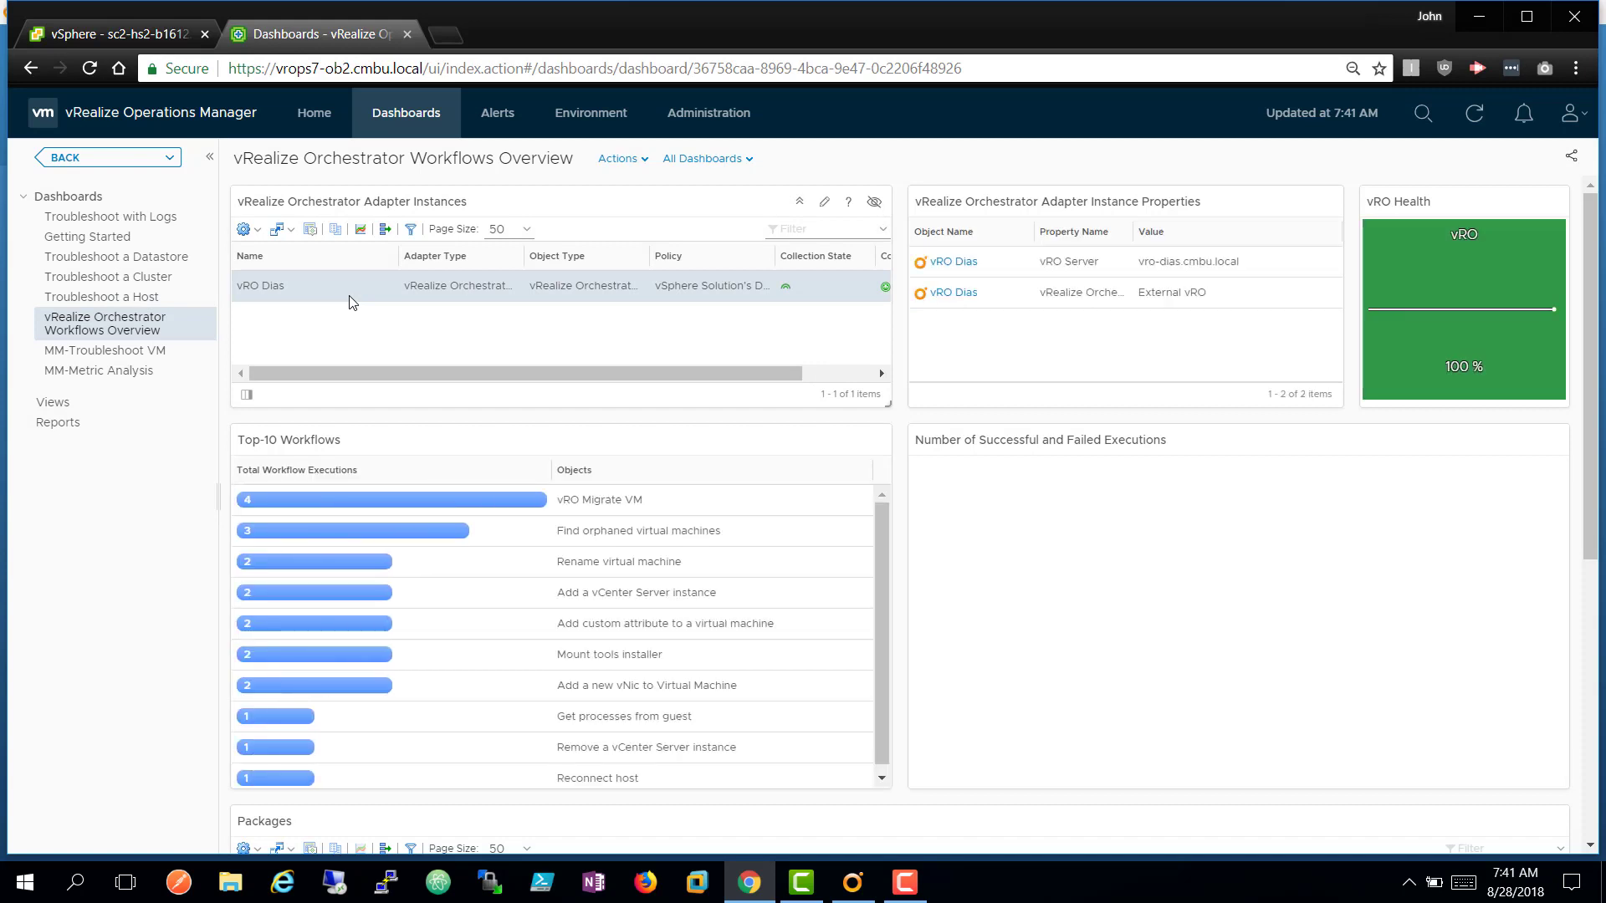
click(258, 235)
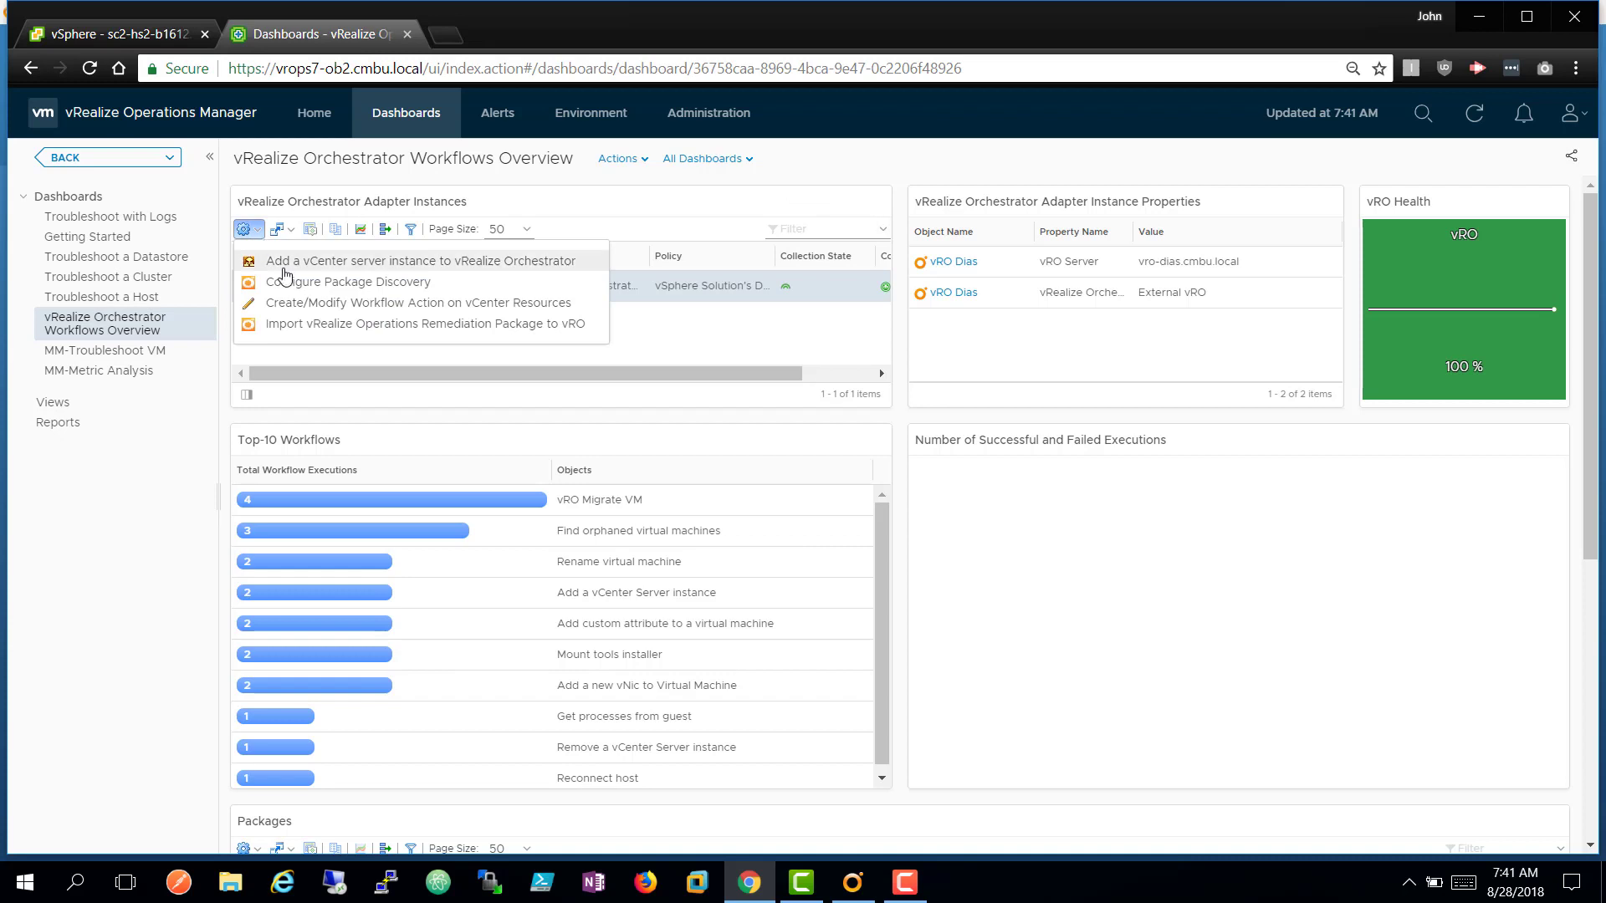
click(348, 310)
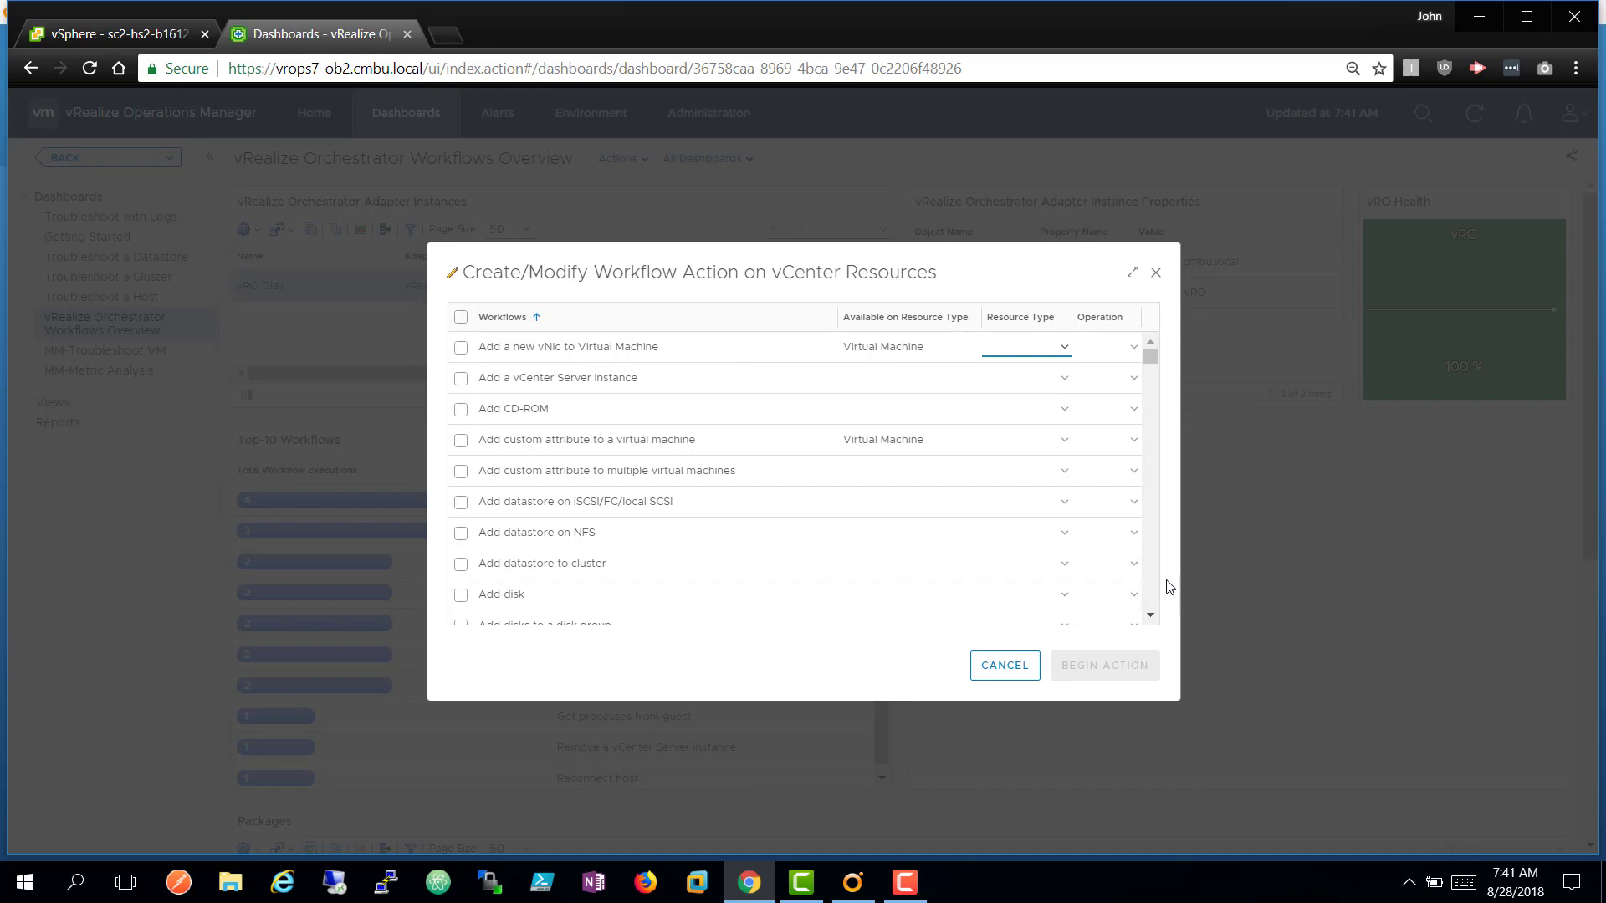
Map the Change RAM workflow to Virtual Machine with operation Add, then cancel without saving.
scroll(1158, 585, down, 3)
scroll(1158, 586, down, 3)
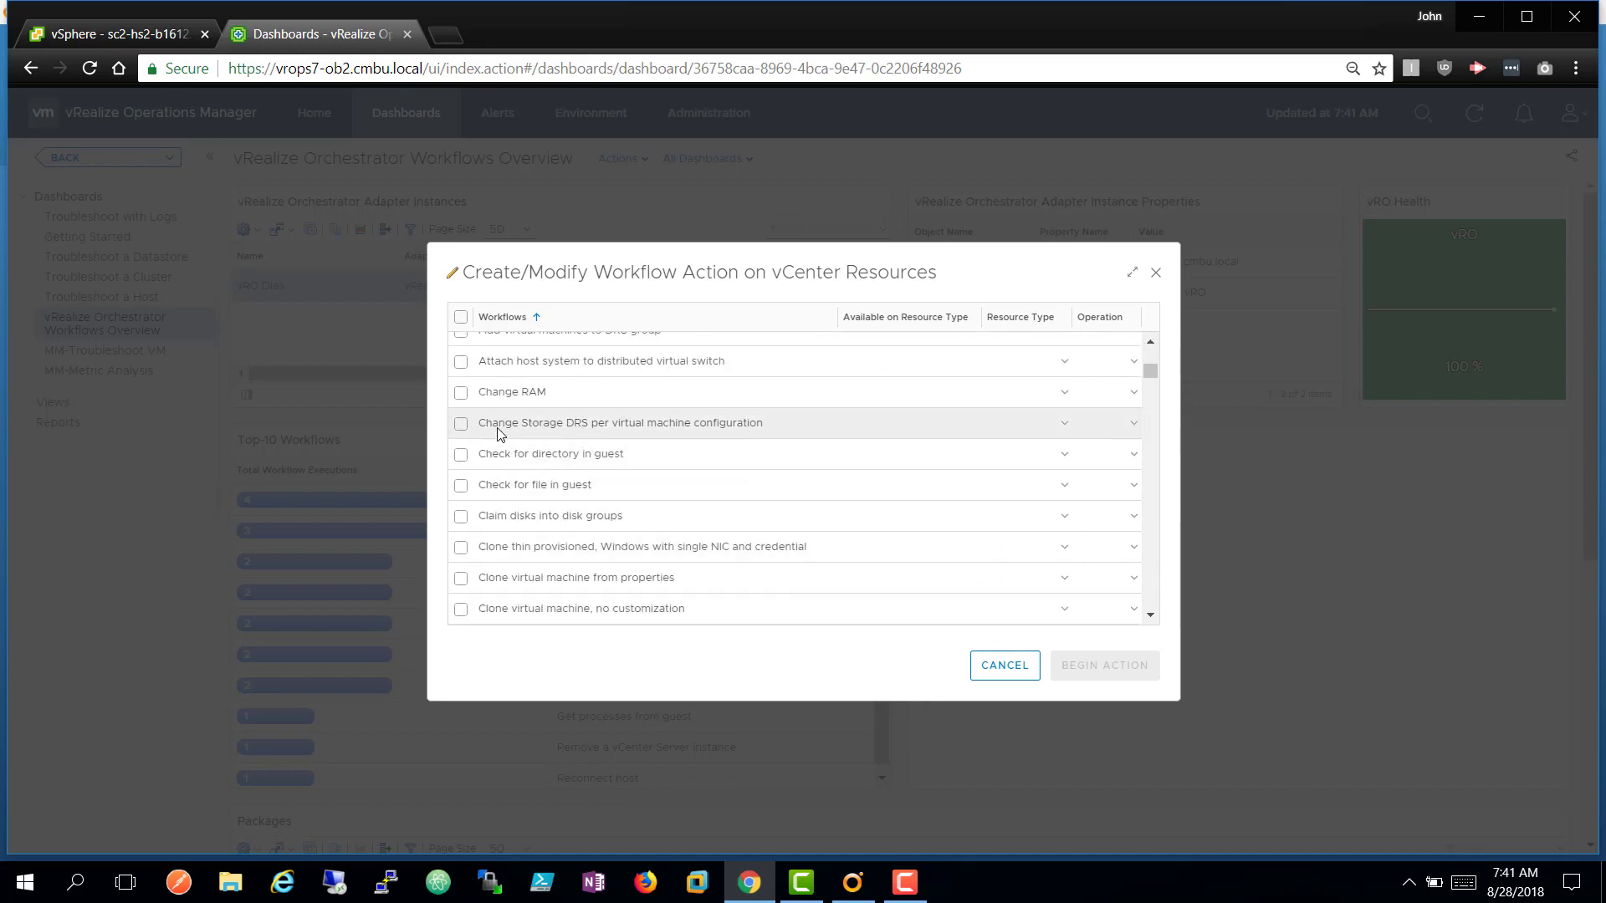
click(460, 392)
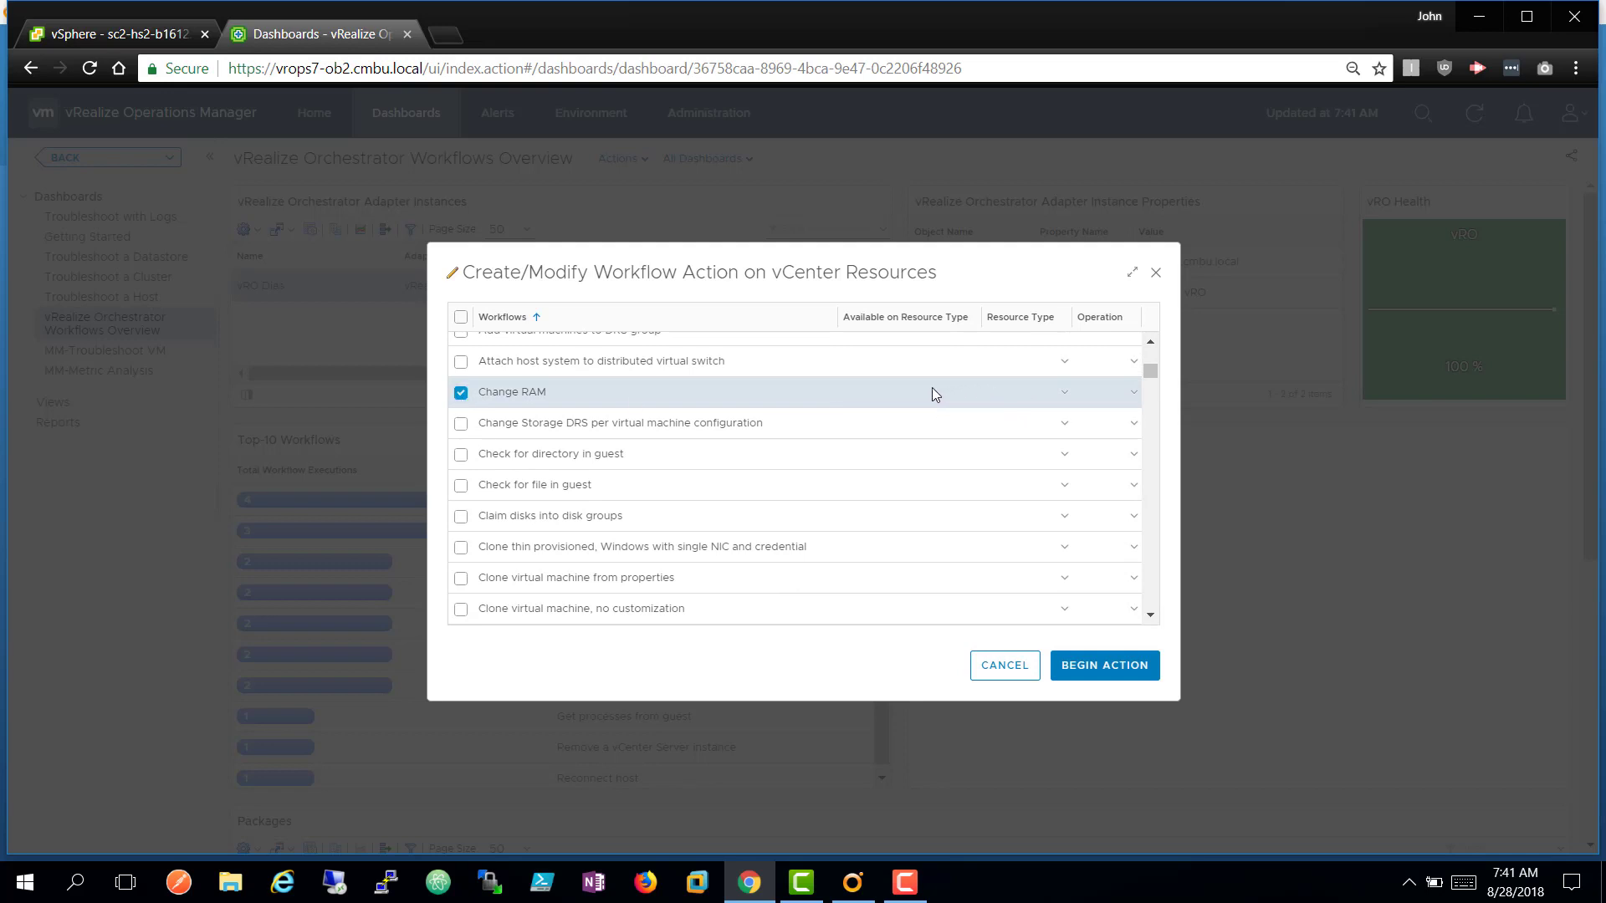
click(1074, 404)
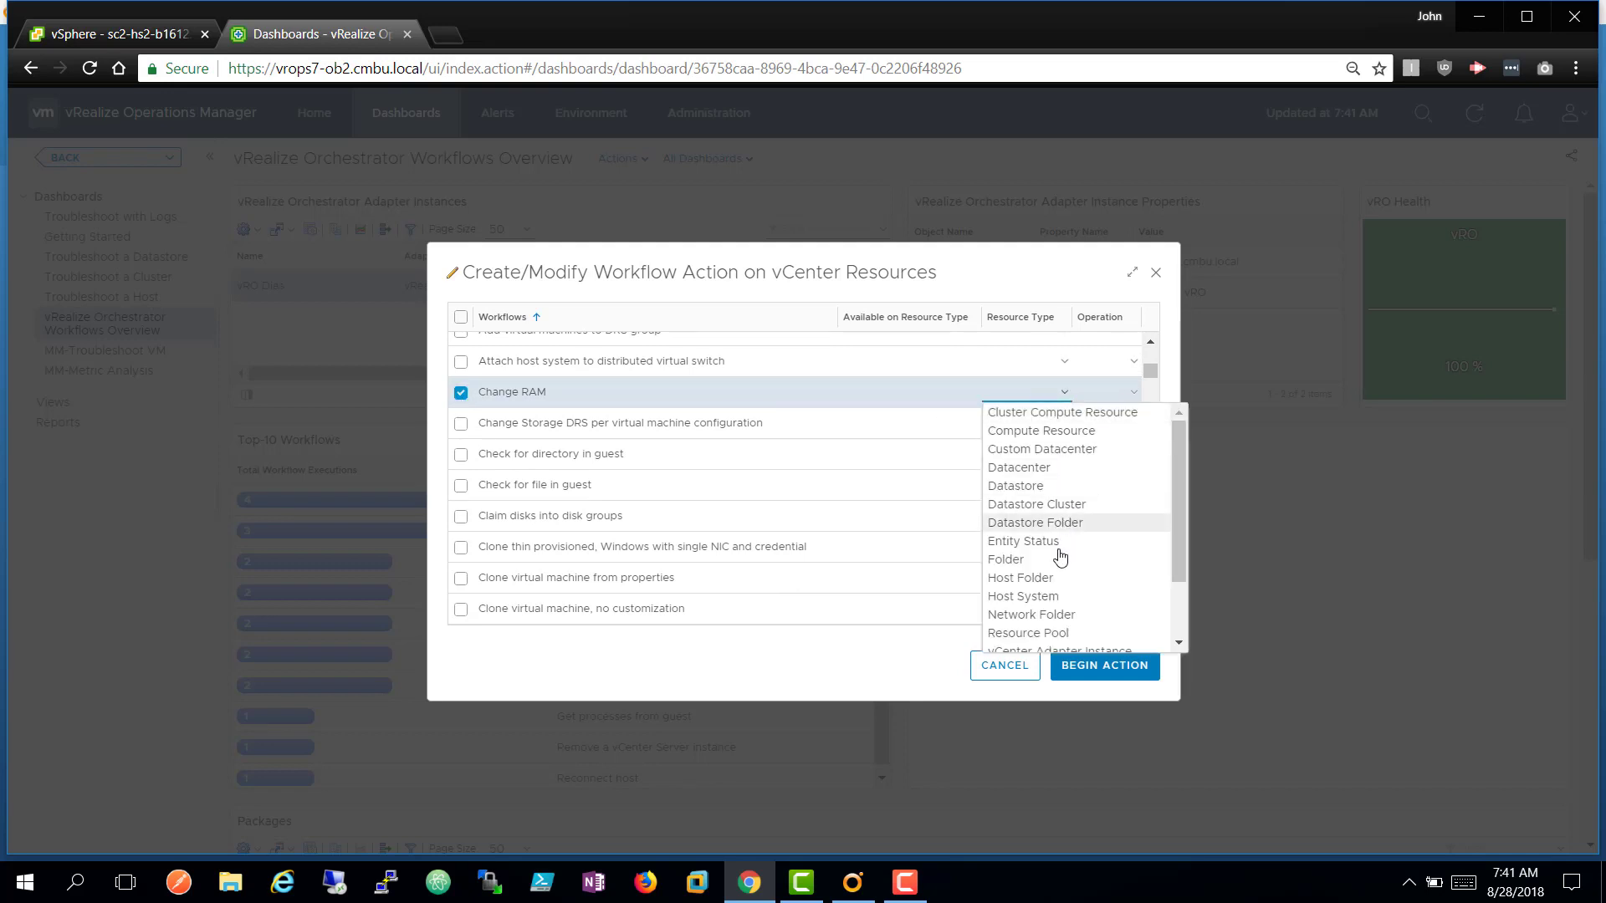
scroll(1178, 620, down, 2)
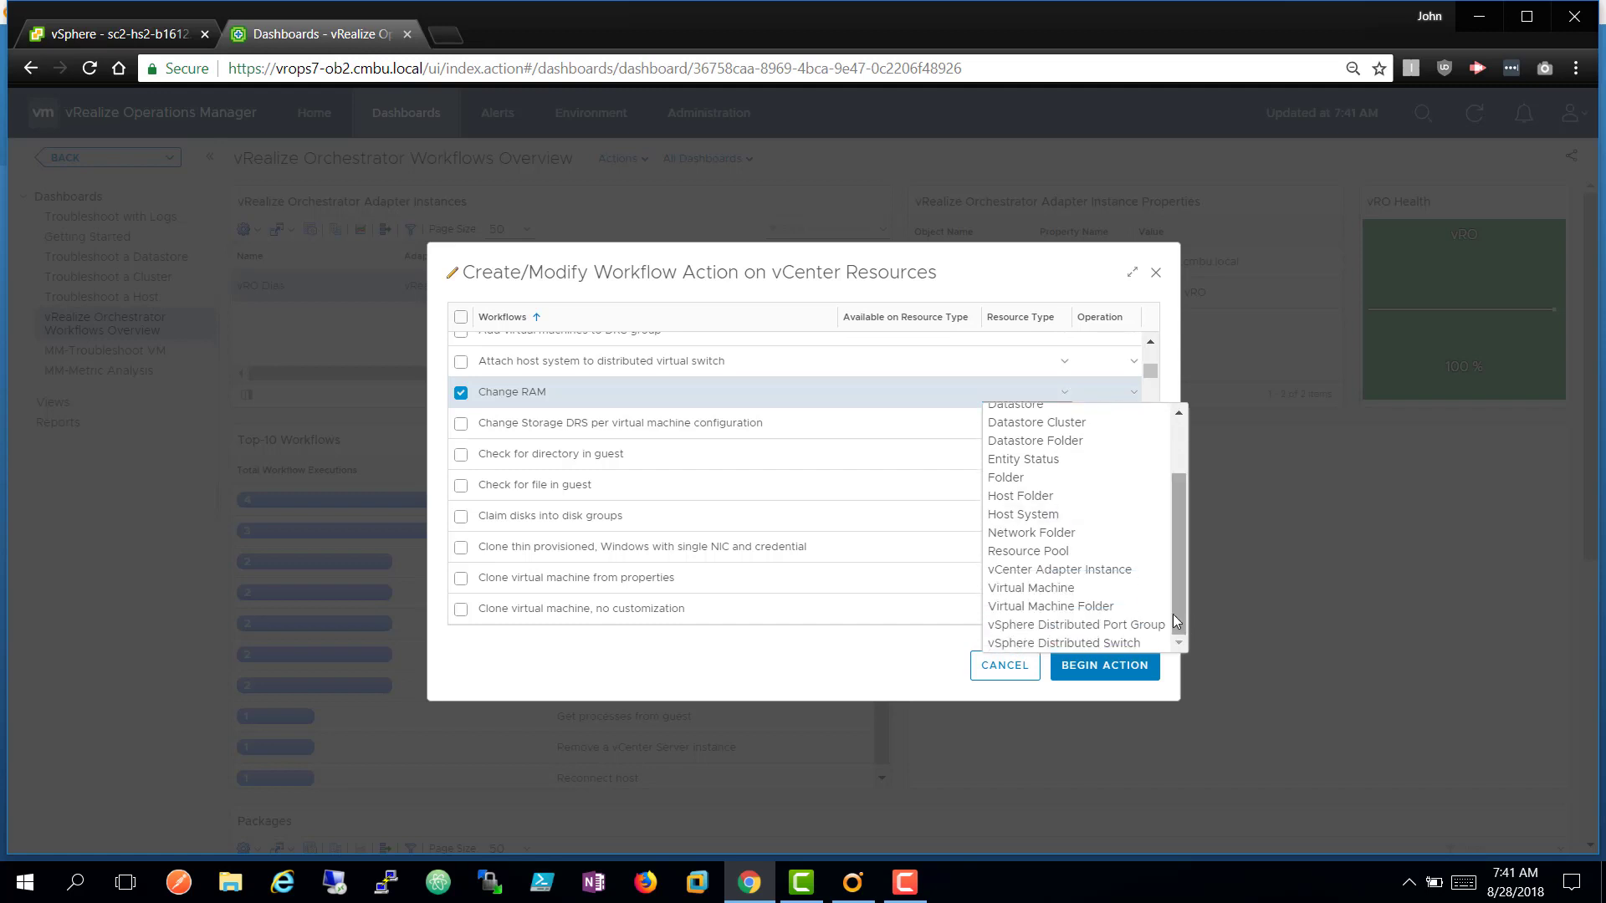
click(1139, 594)
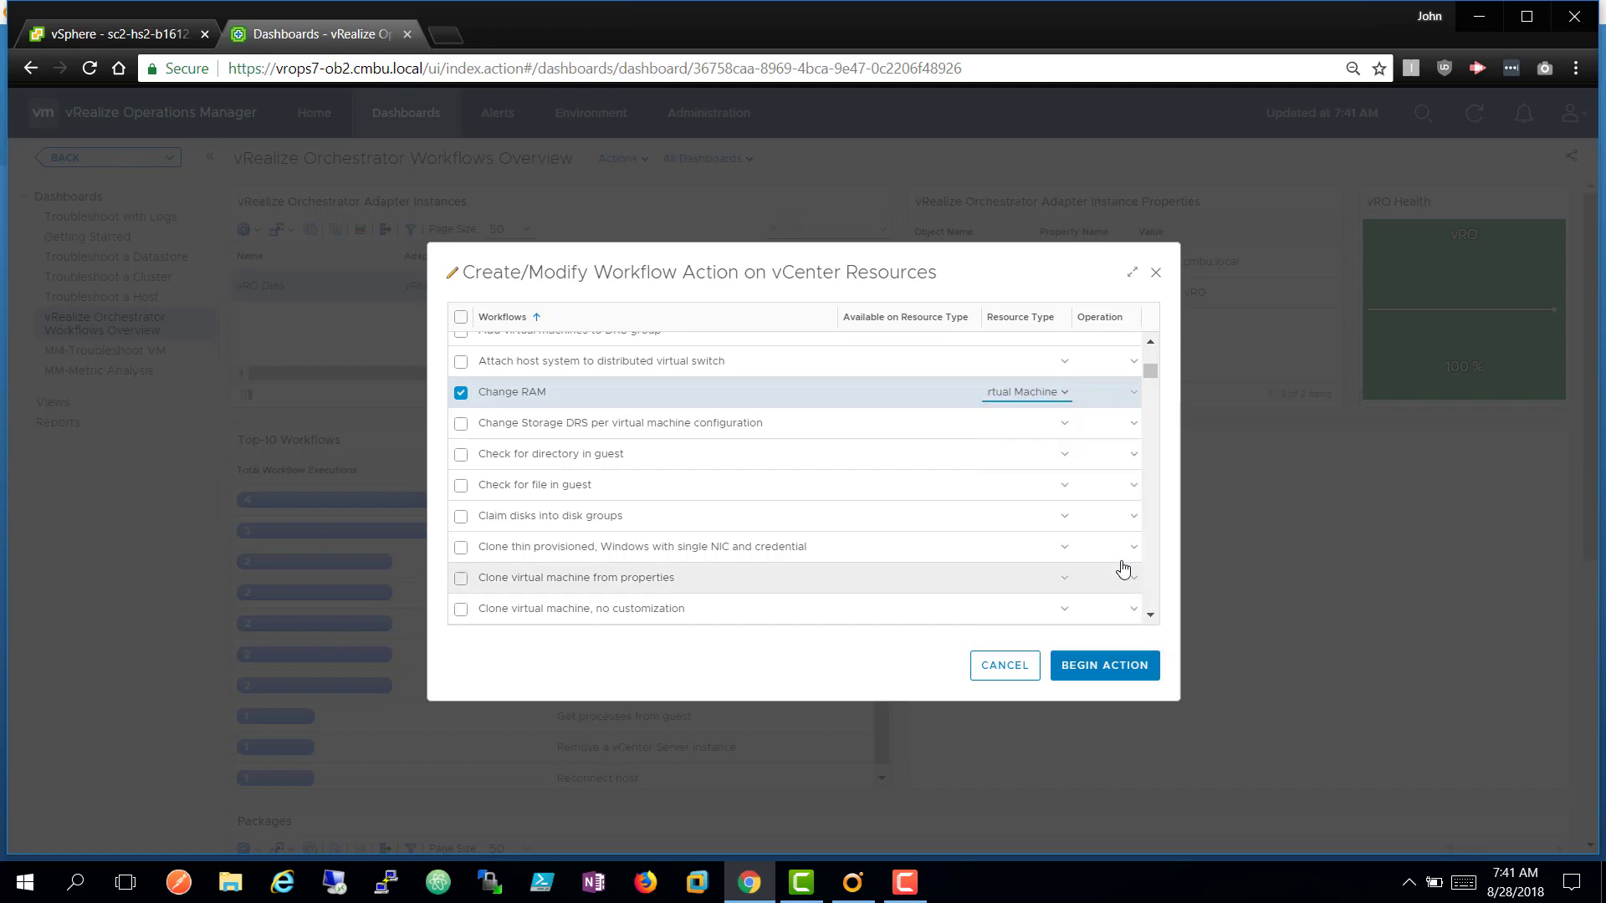
click(1133, 400)
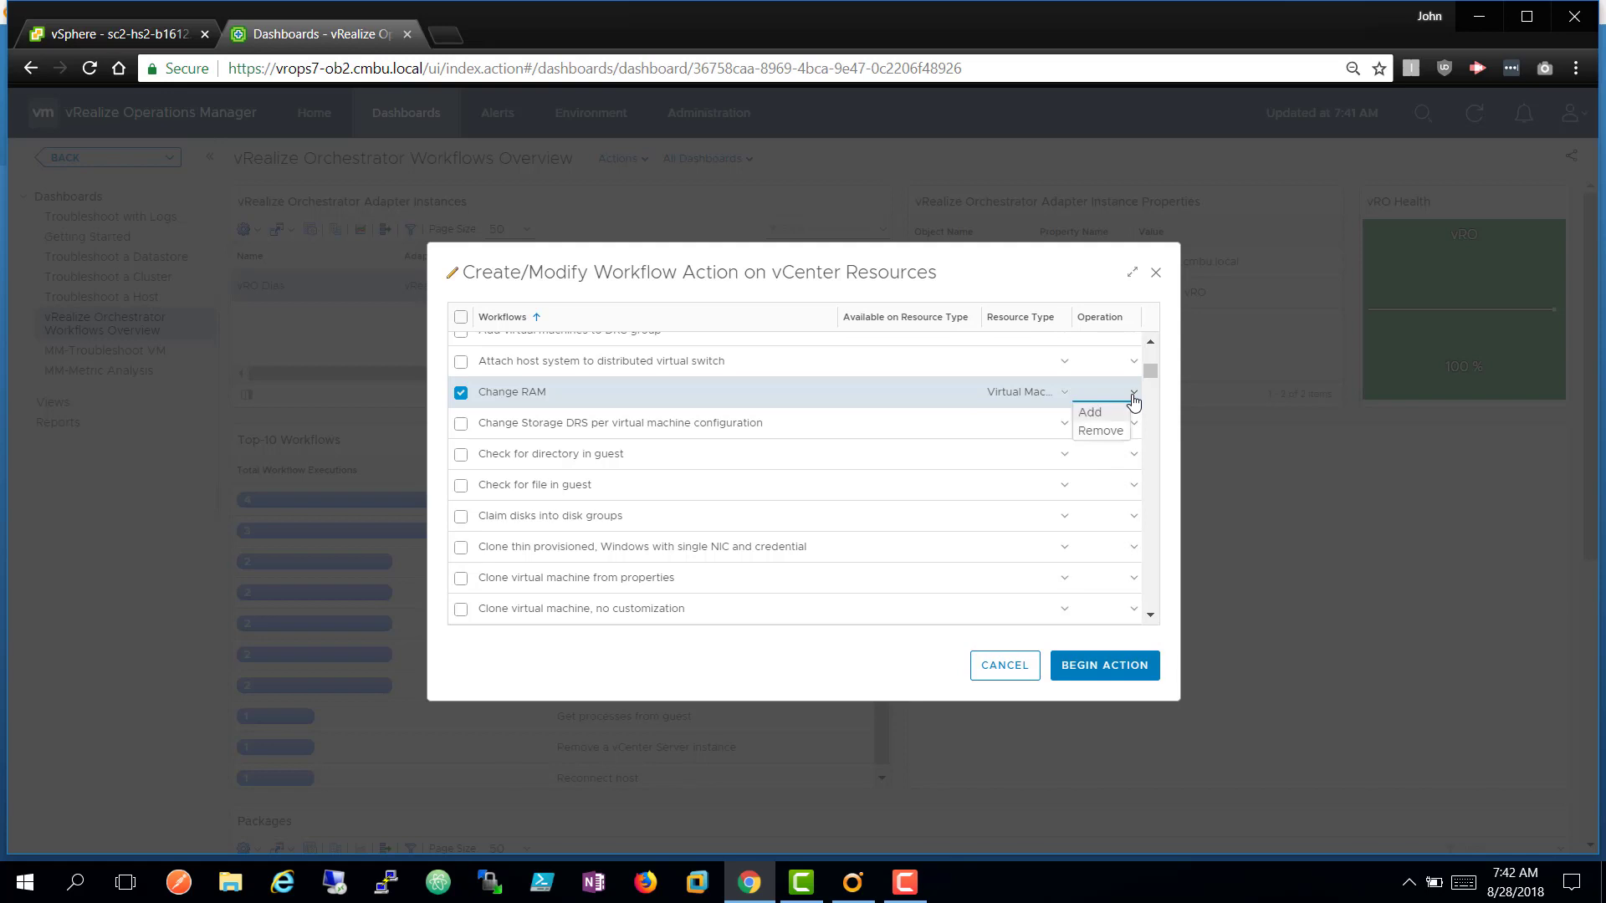
click(1115, 412)
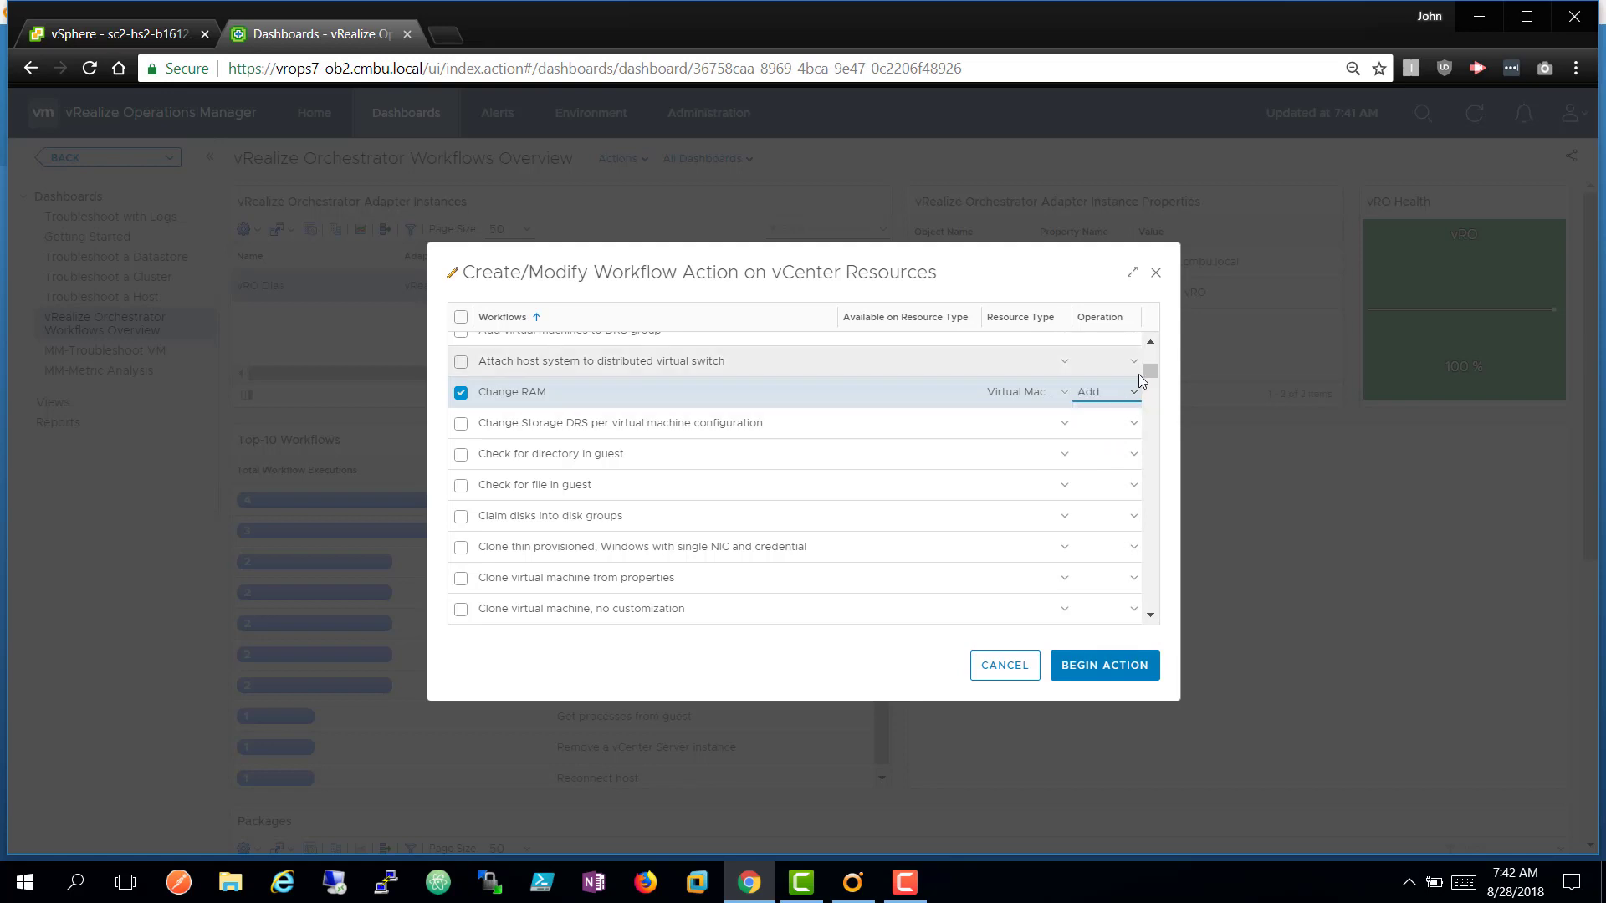
scroll(1149, 348, up, 10)
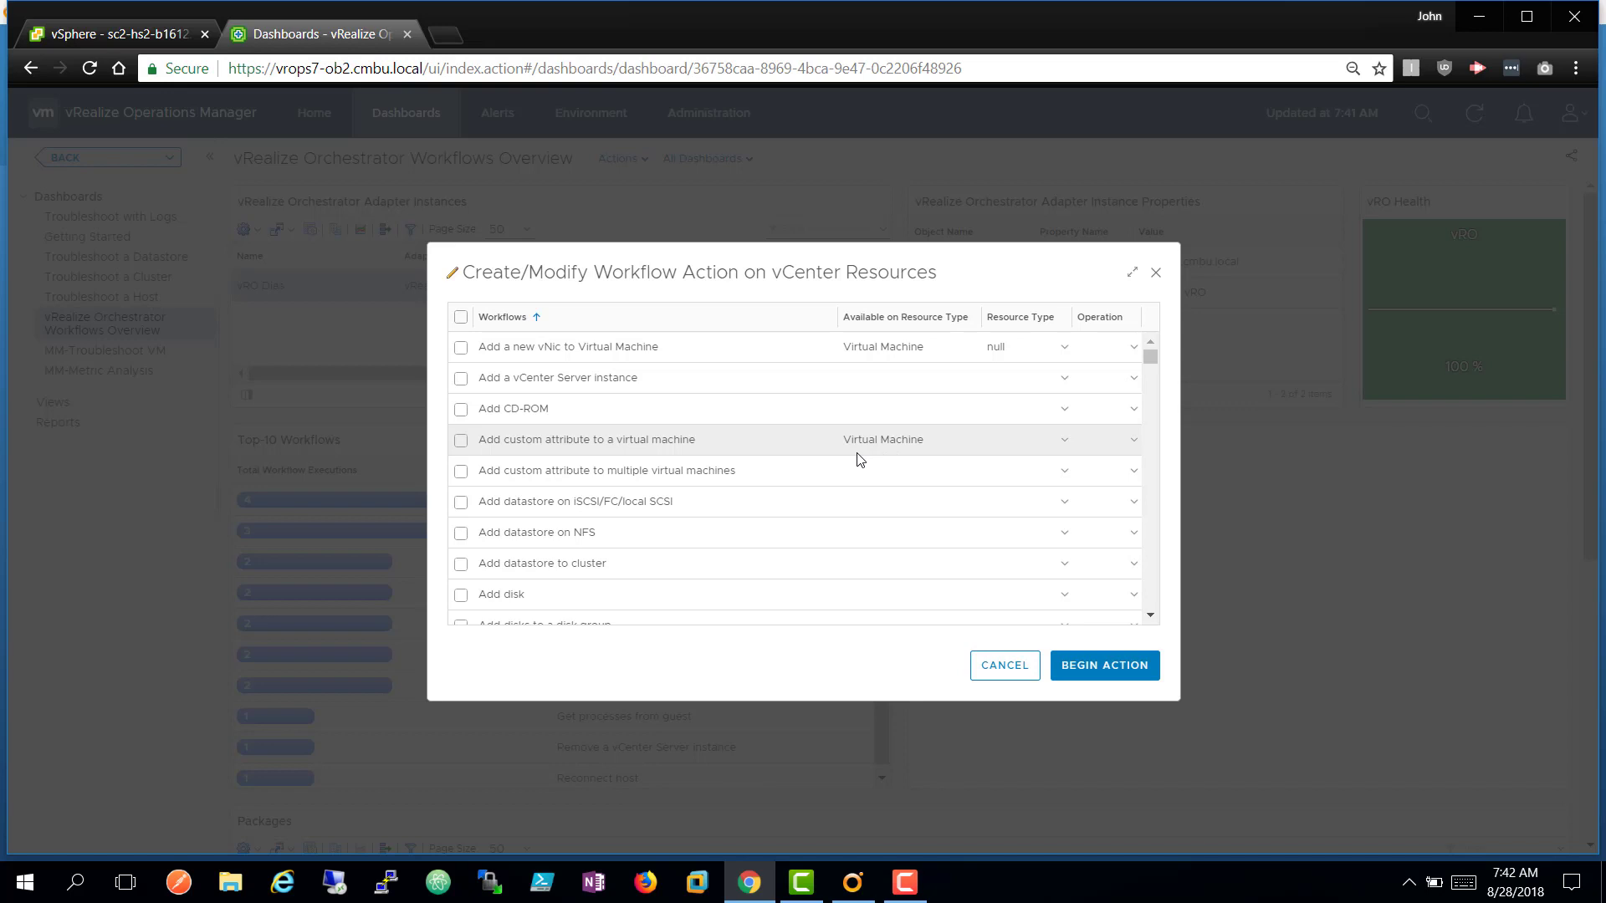
click(1001, 669)
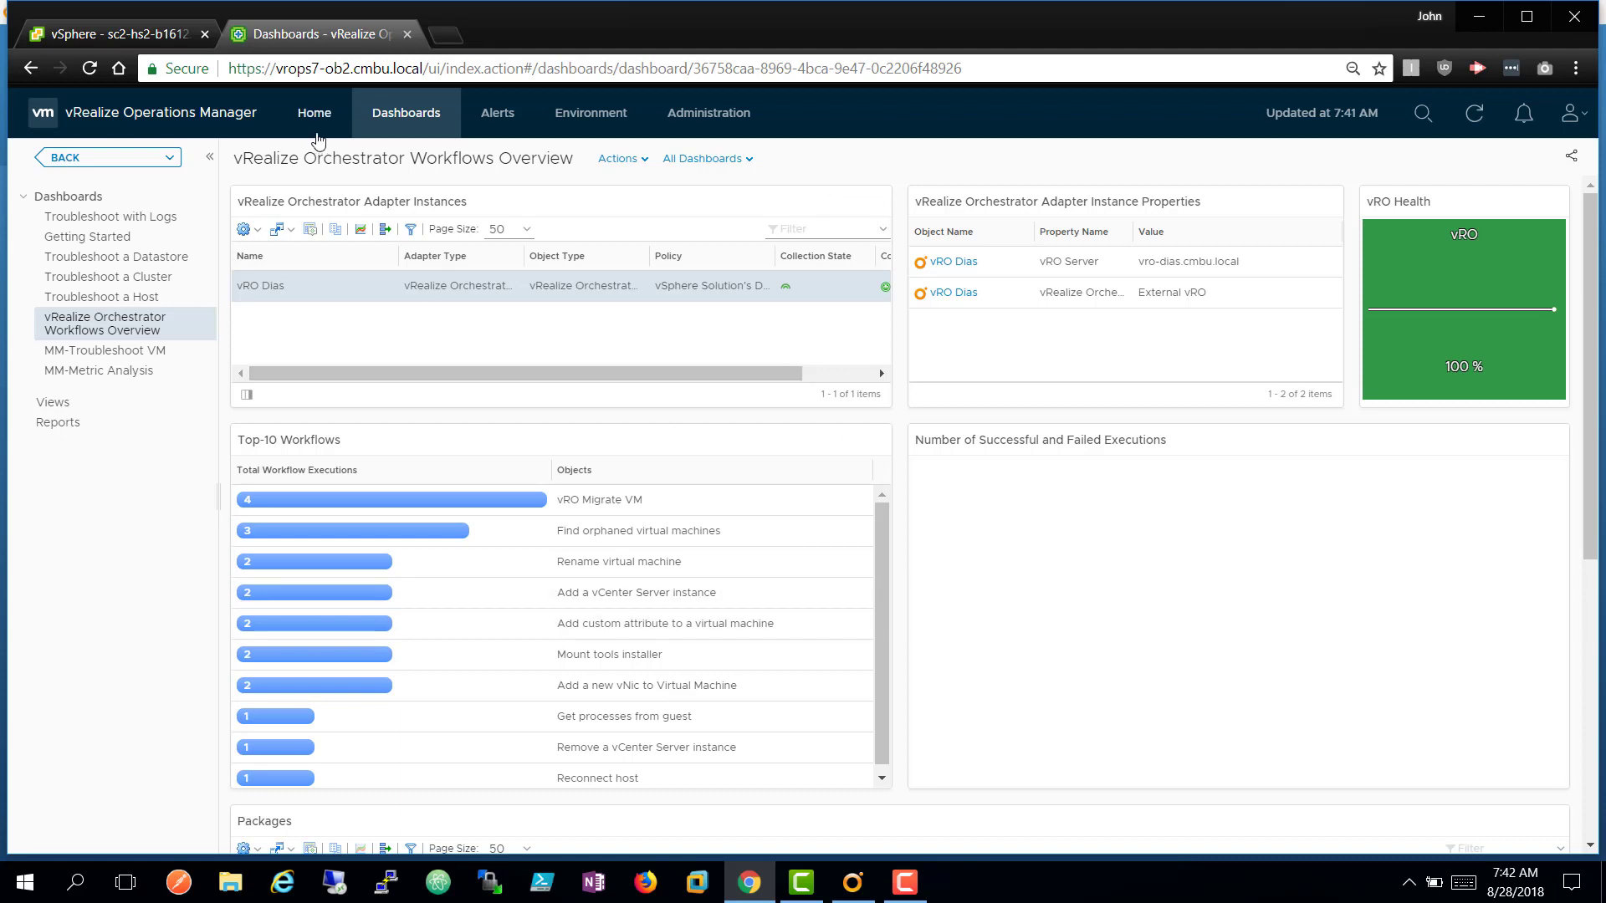
Open the Find orphaned virtual machines action on cluster sc2c01, then cancel it.
click(143, 160)
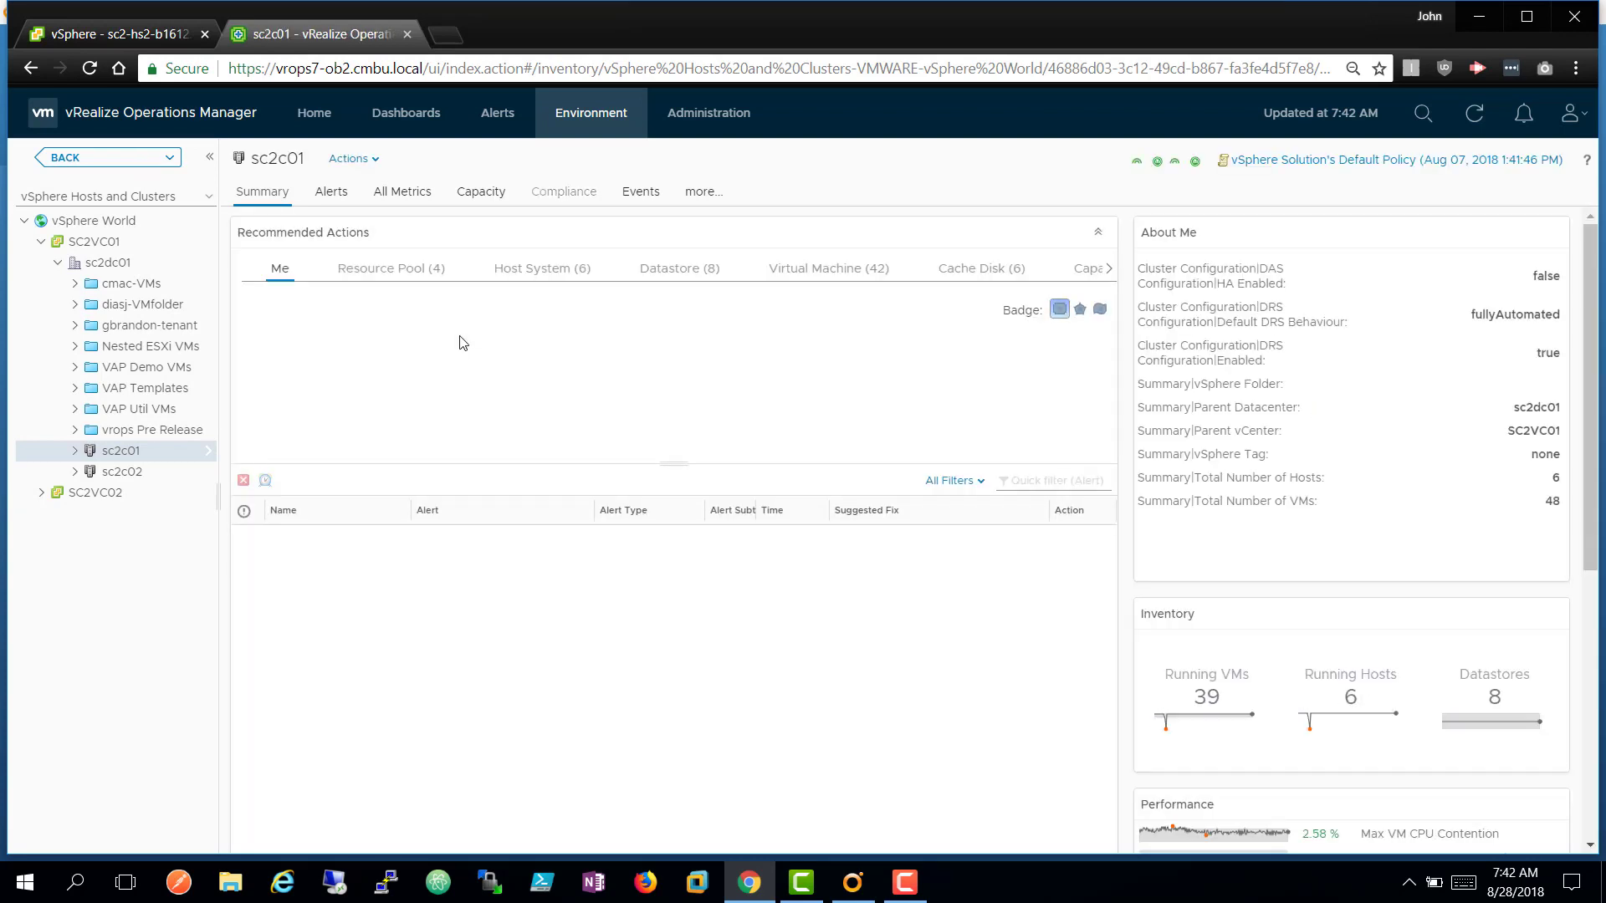
click(355, 163)
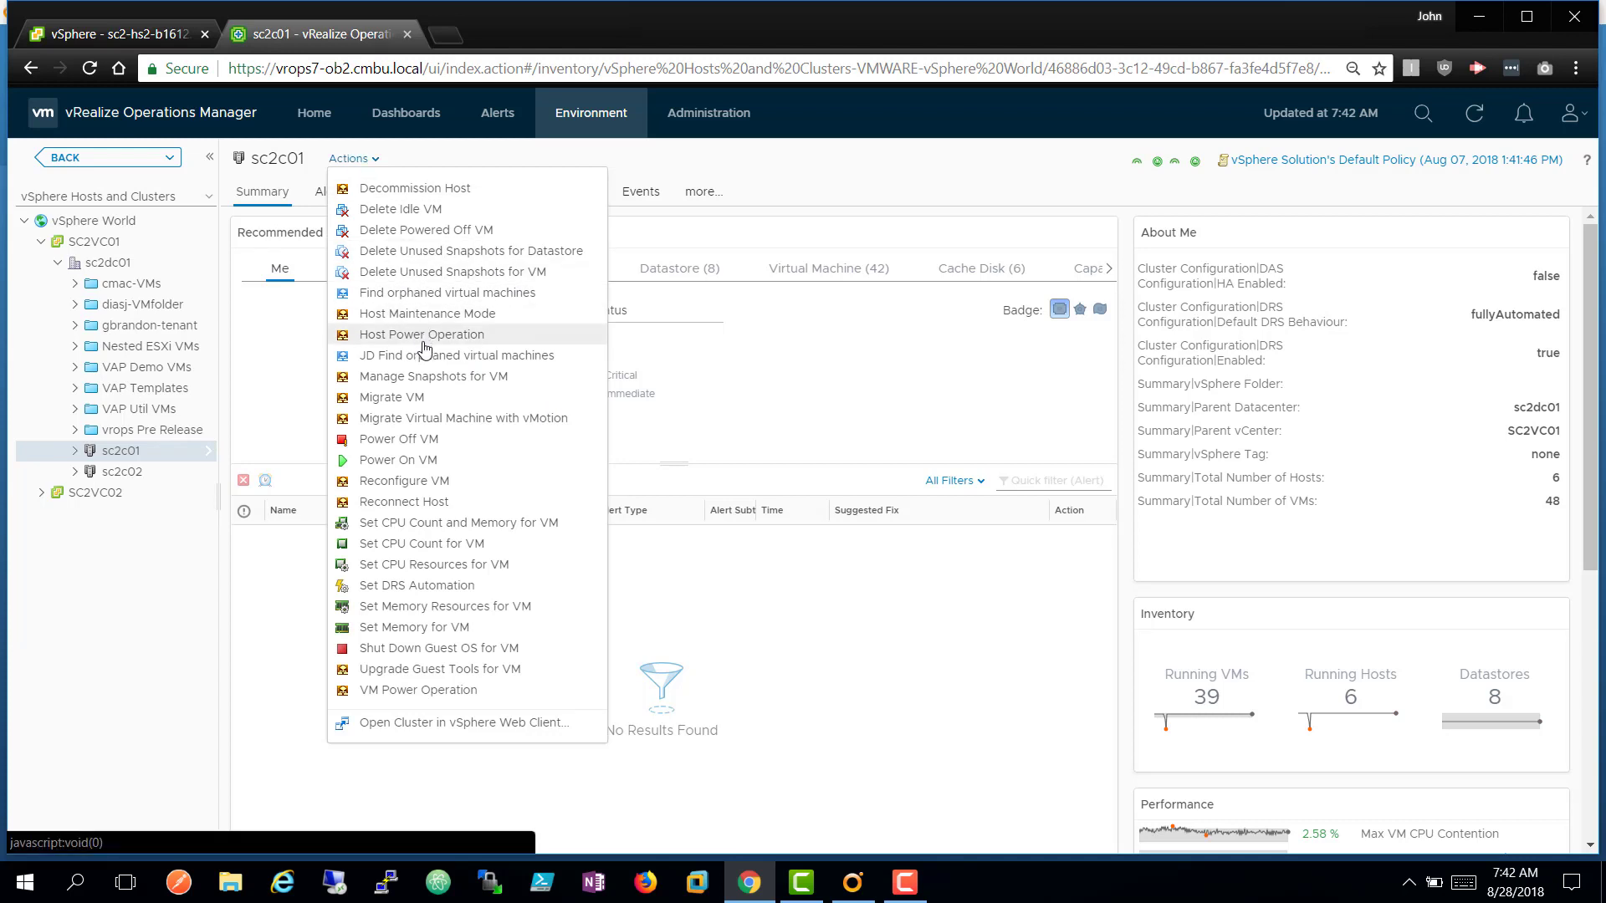
click(510, 294)
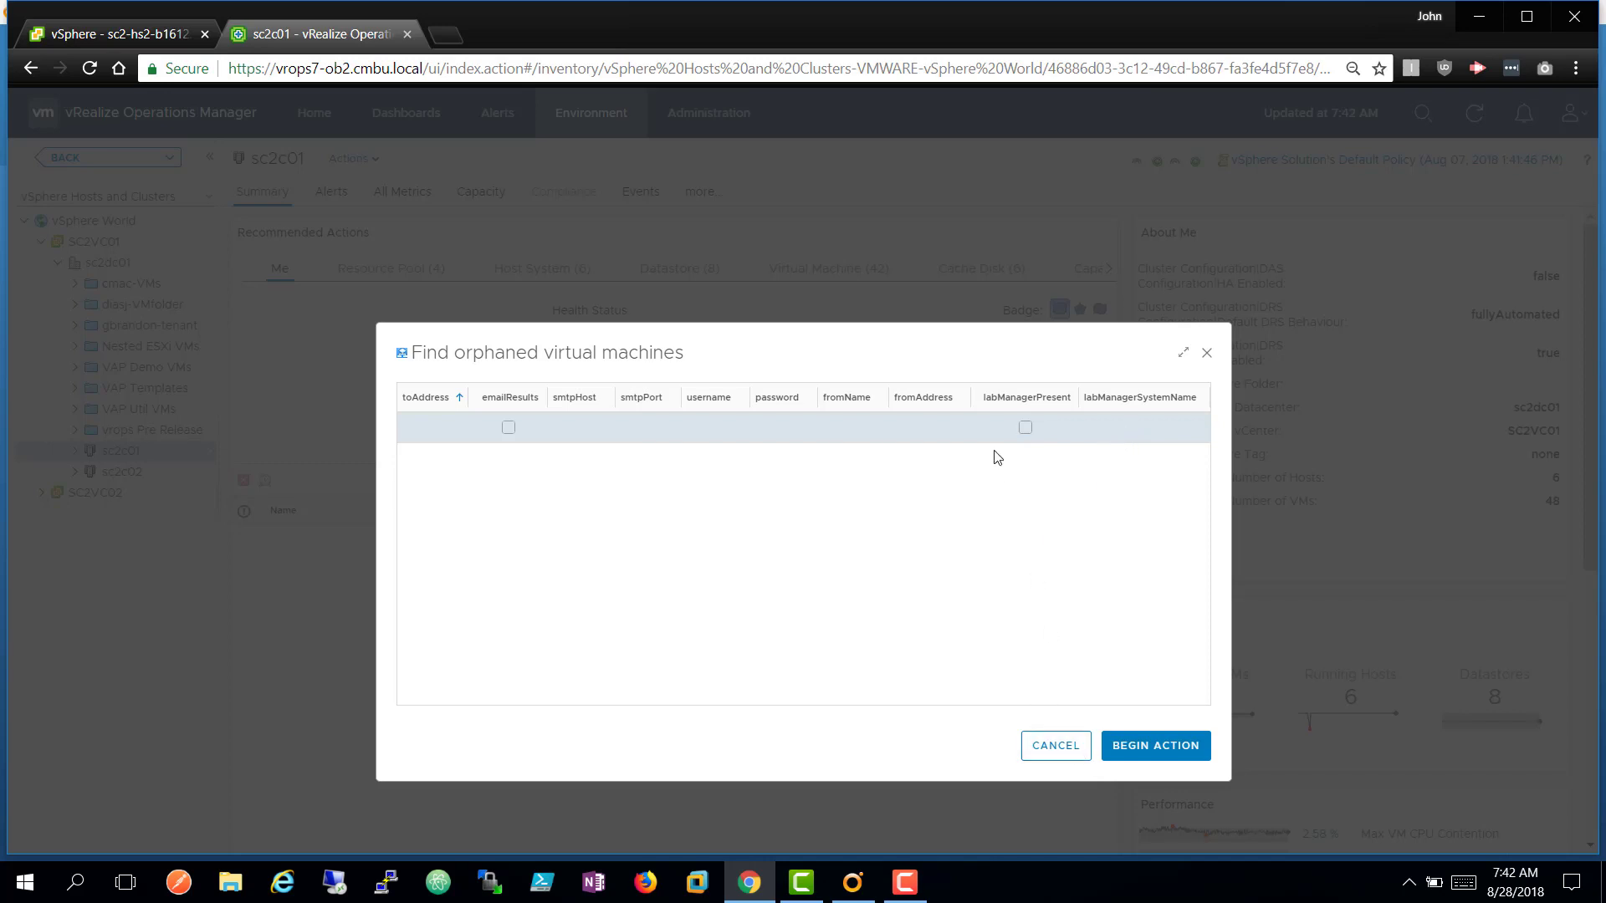
click(1055, 746)
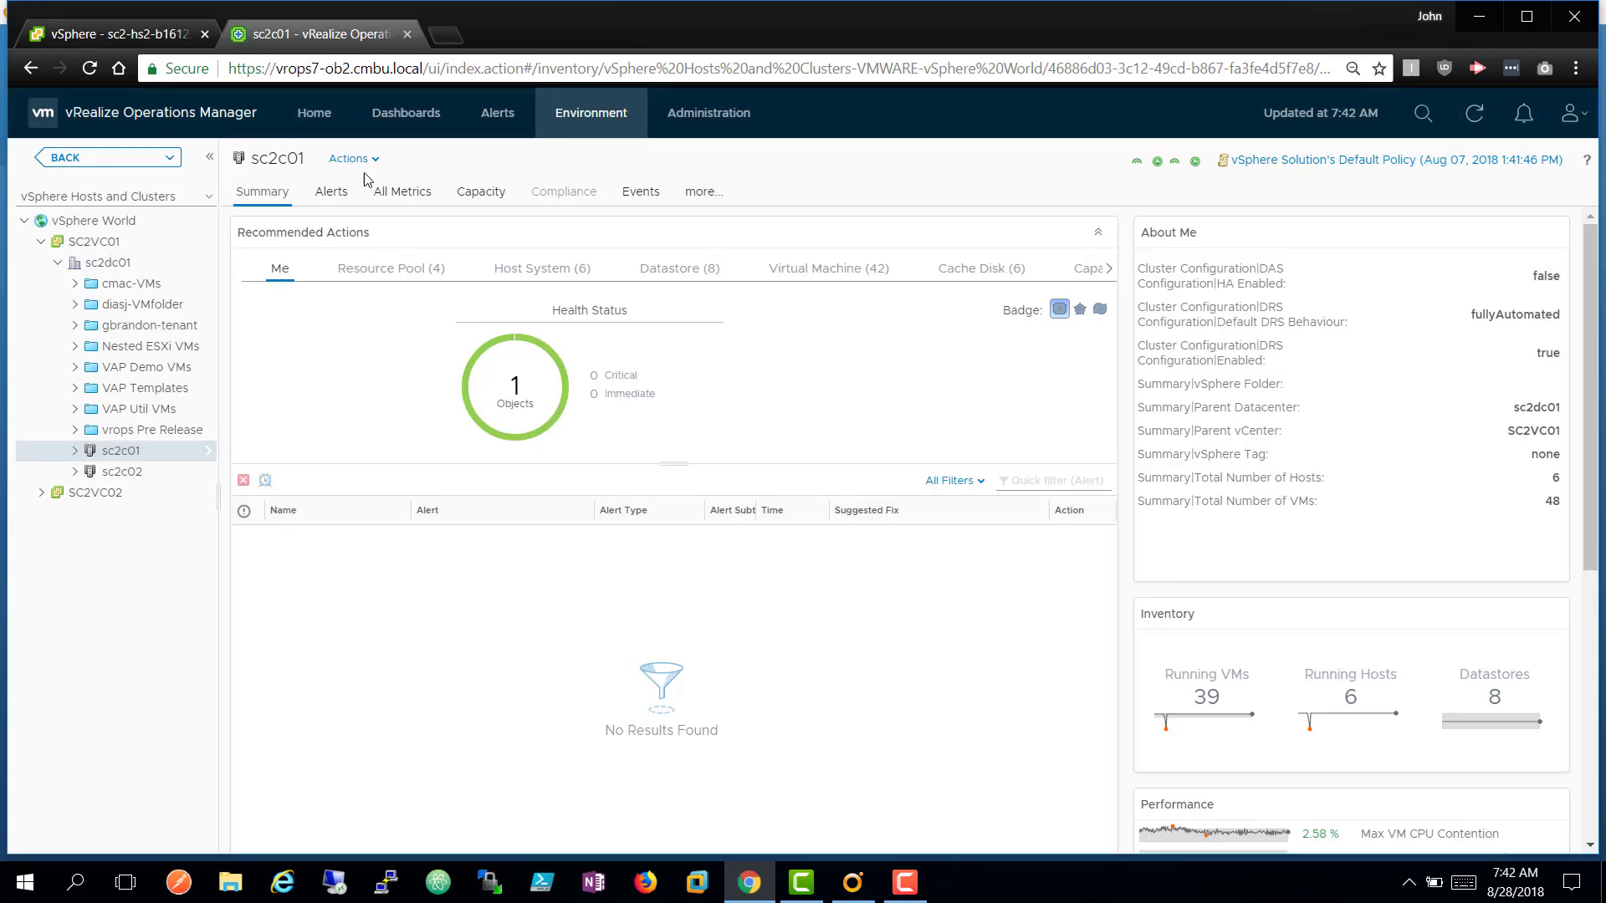
Run JD Find orphaned virtual machines on sc2c01, e-mailing results via smpt.vmware.com from 'RO and vROps' and a sender address.
click(373, 161)
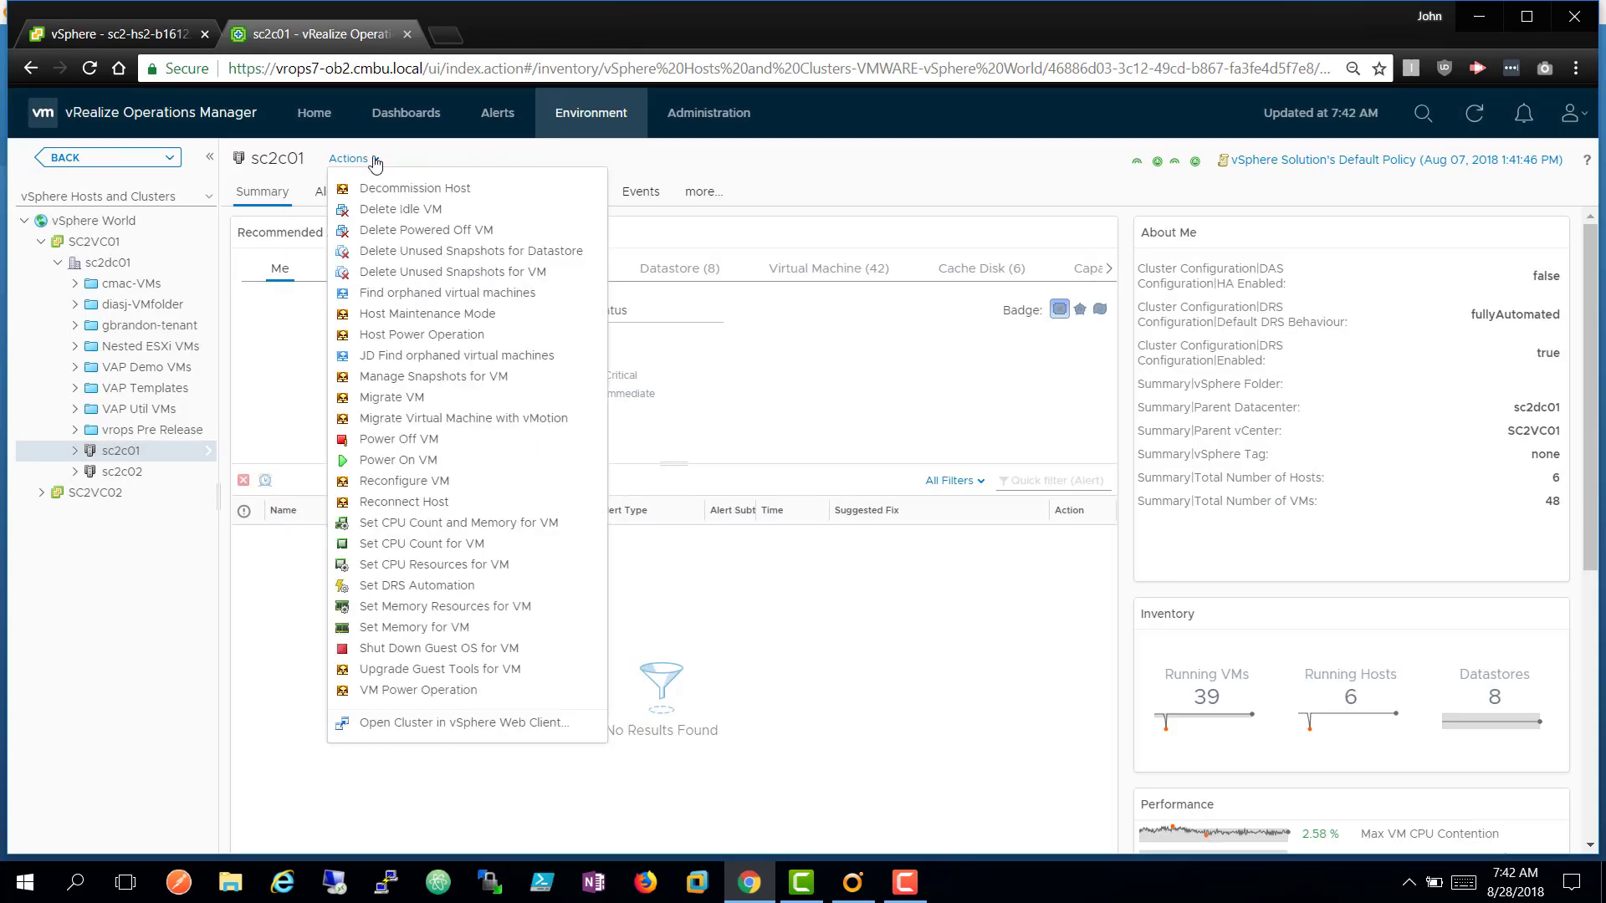
click(425, 358)
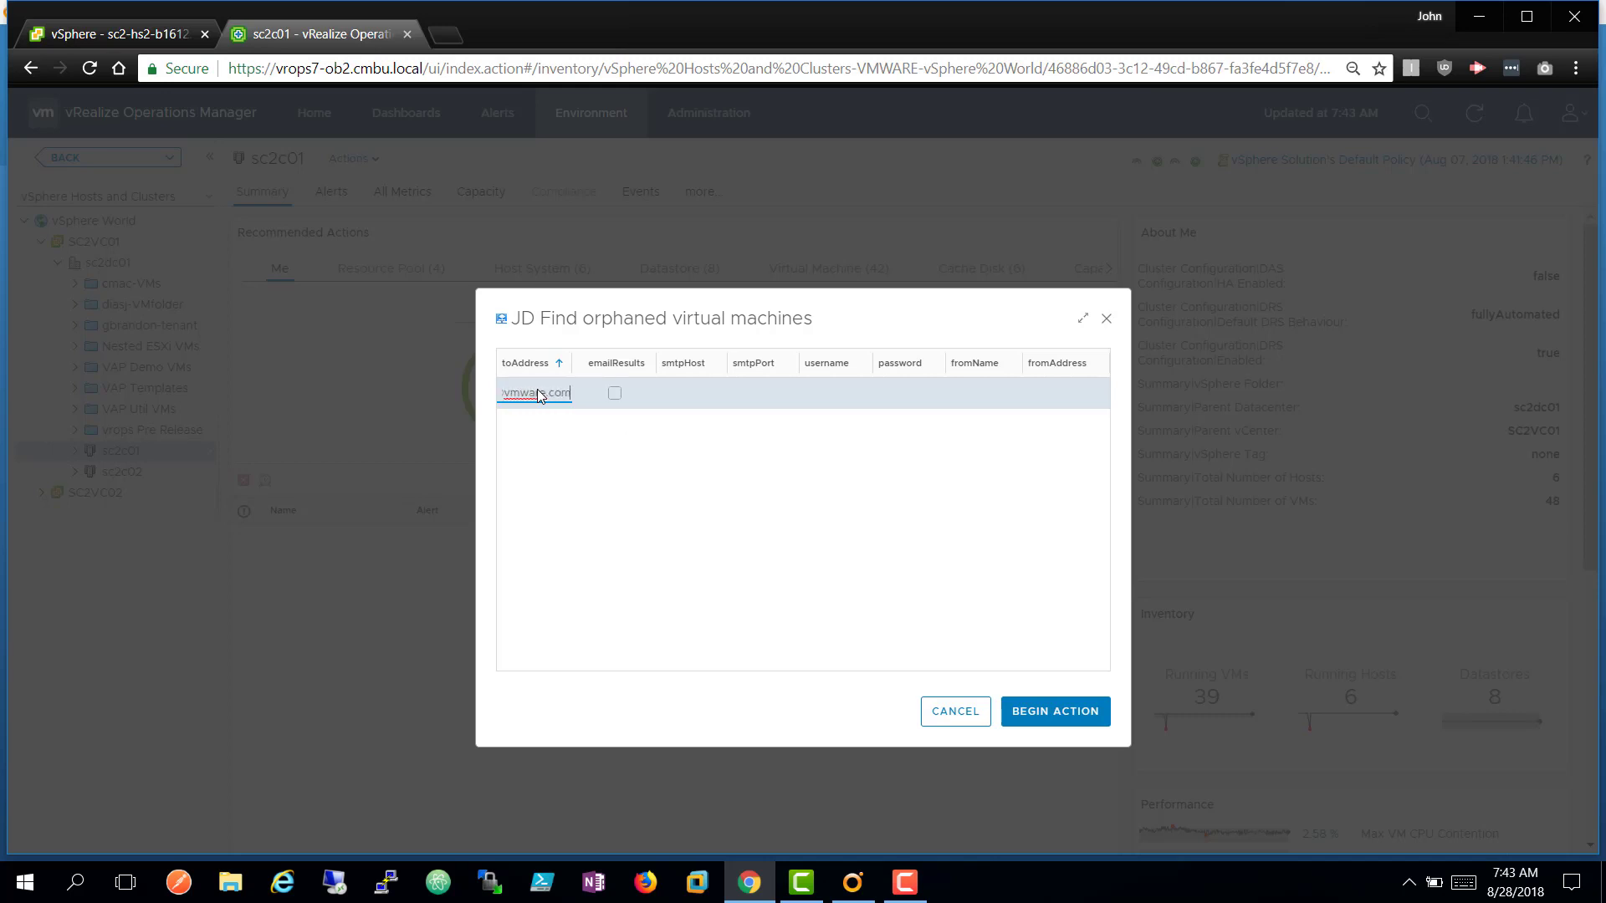
key(Tab)
click(615, 393)
click(675, 402)
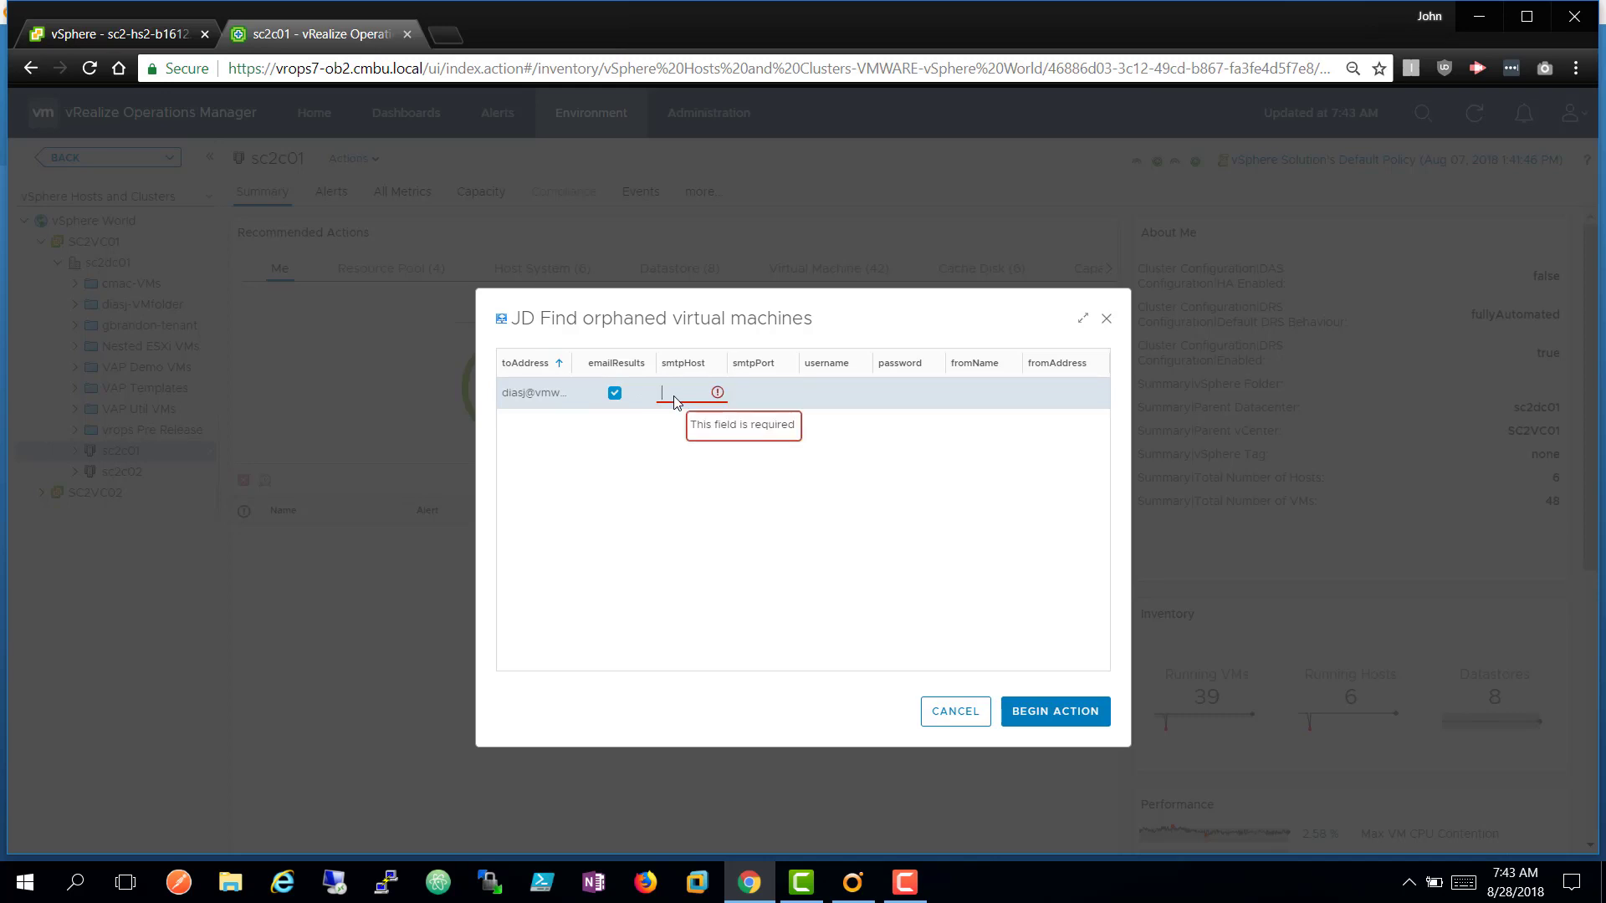
text(smpt)
text(.vmware.com)
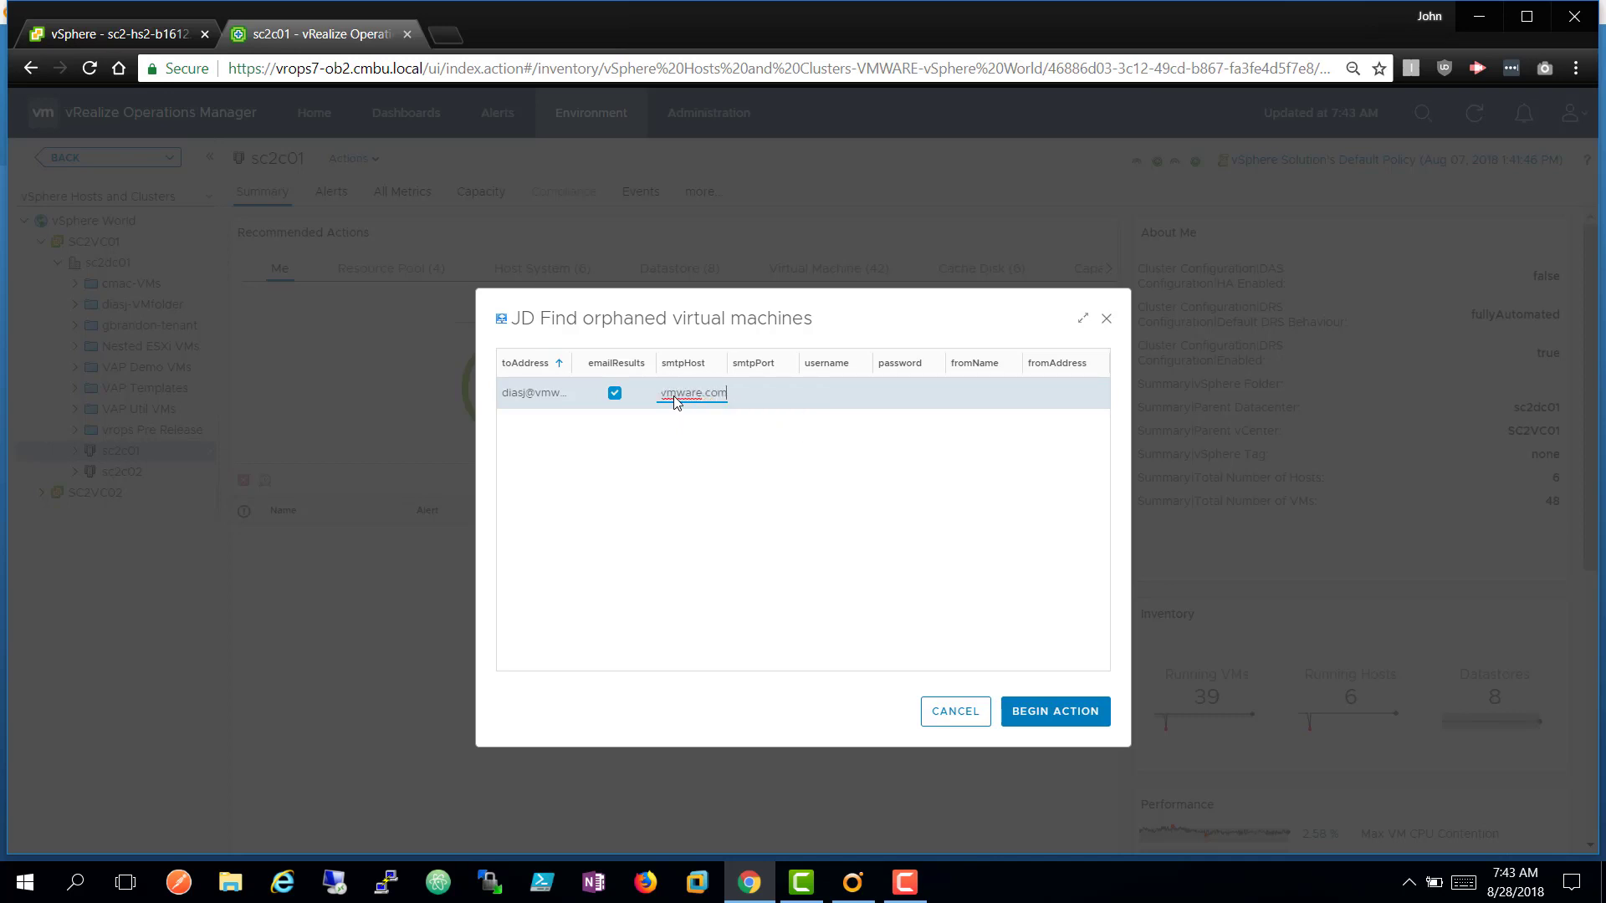
key(Tab)
key(Tab)
key(Tab)
key(Tab)
text(RO and v)
text(ROps)
key(Tab)
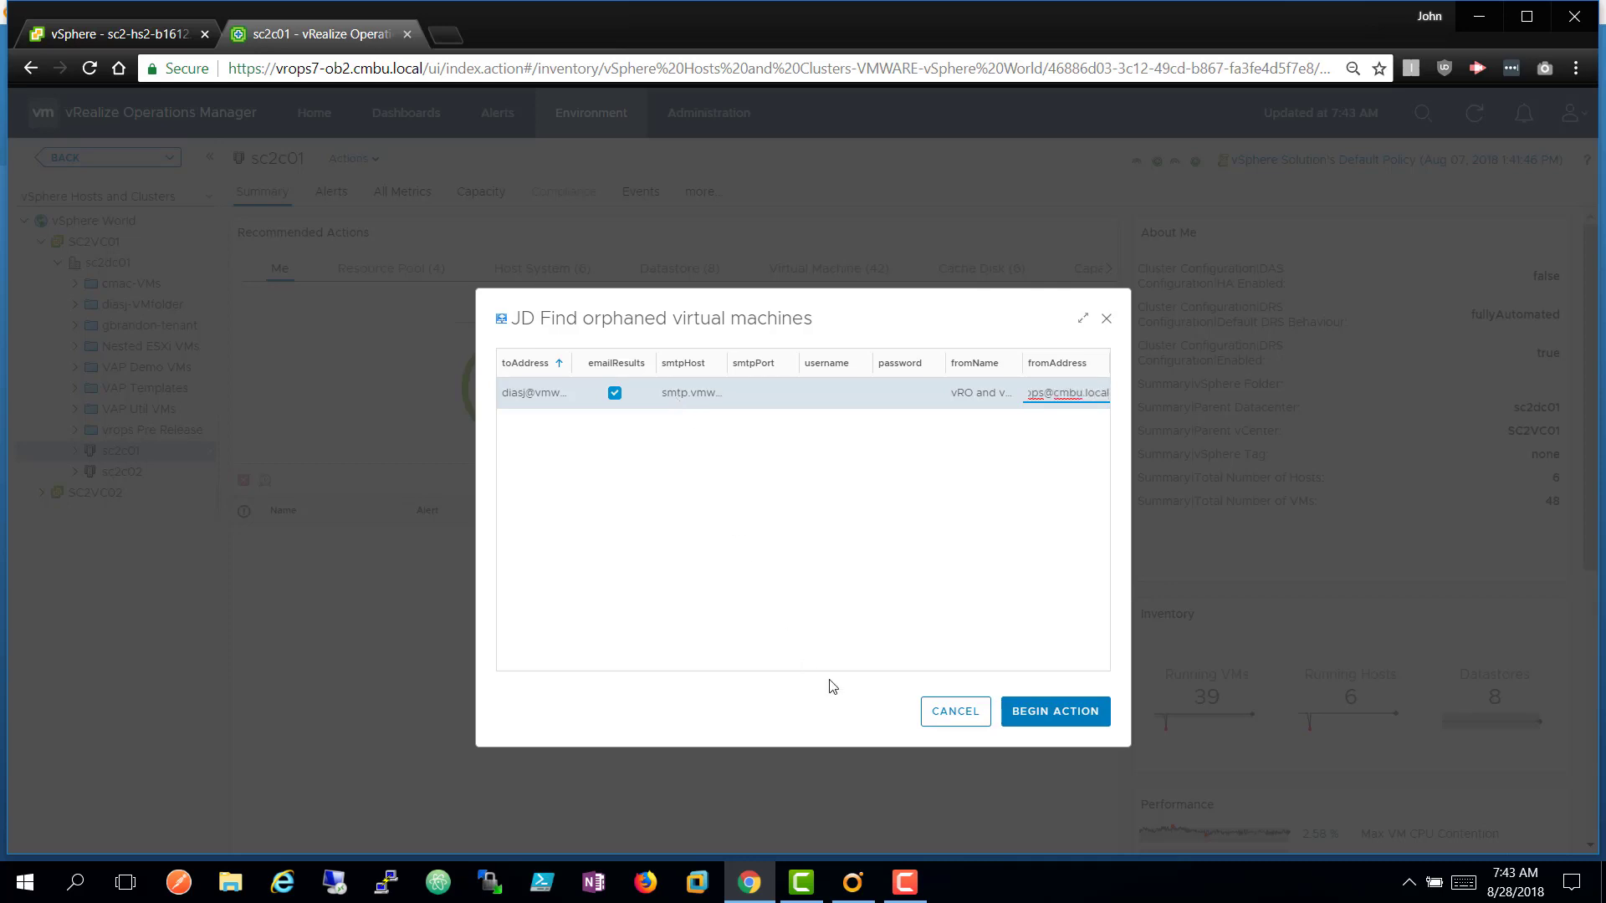
click(1045, 717)
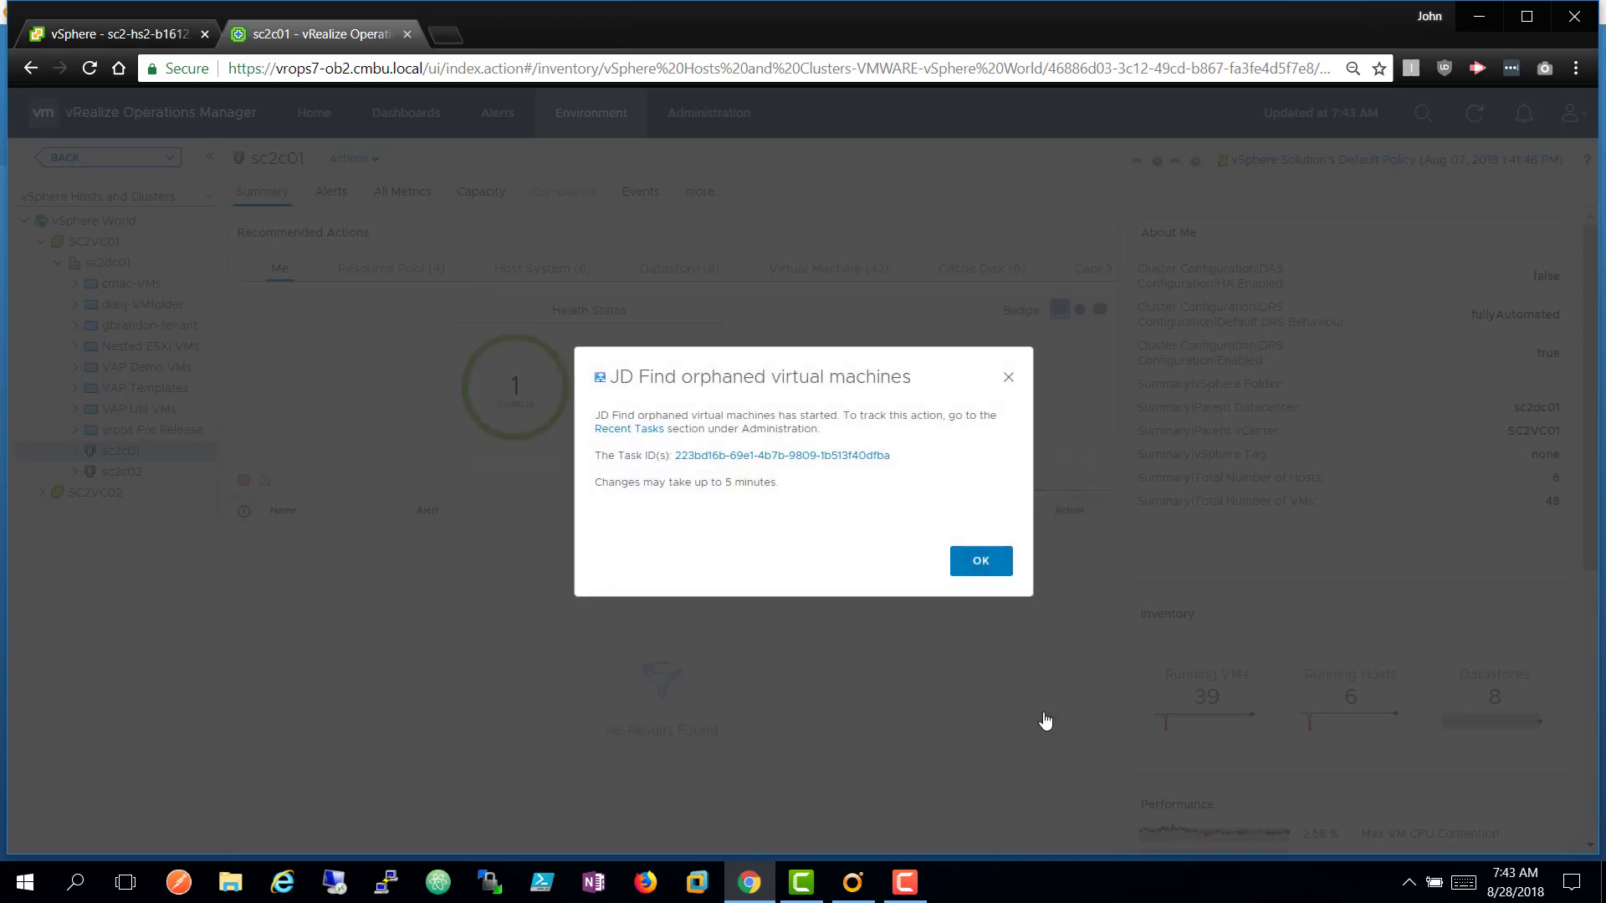
Open the started task and refresh Recent Tasks until it shows In Progress, then switch to vRO.
click(864, 458)
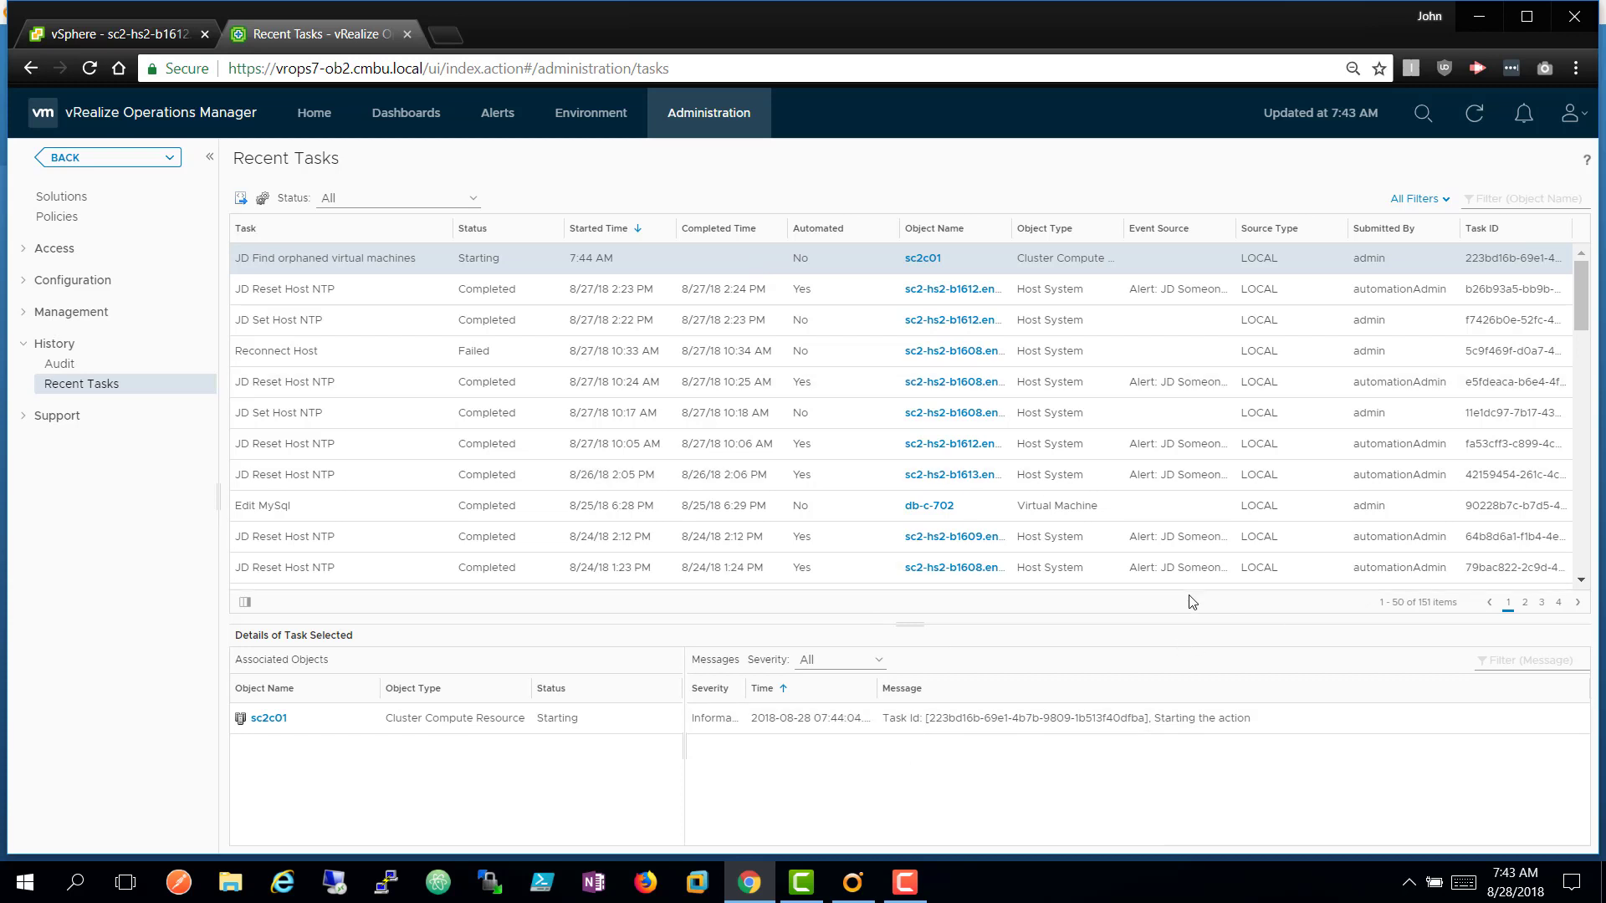
click(1469, 115)
click(1469, 114)
click(1469, 115)
click(1469, 115)
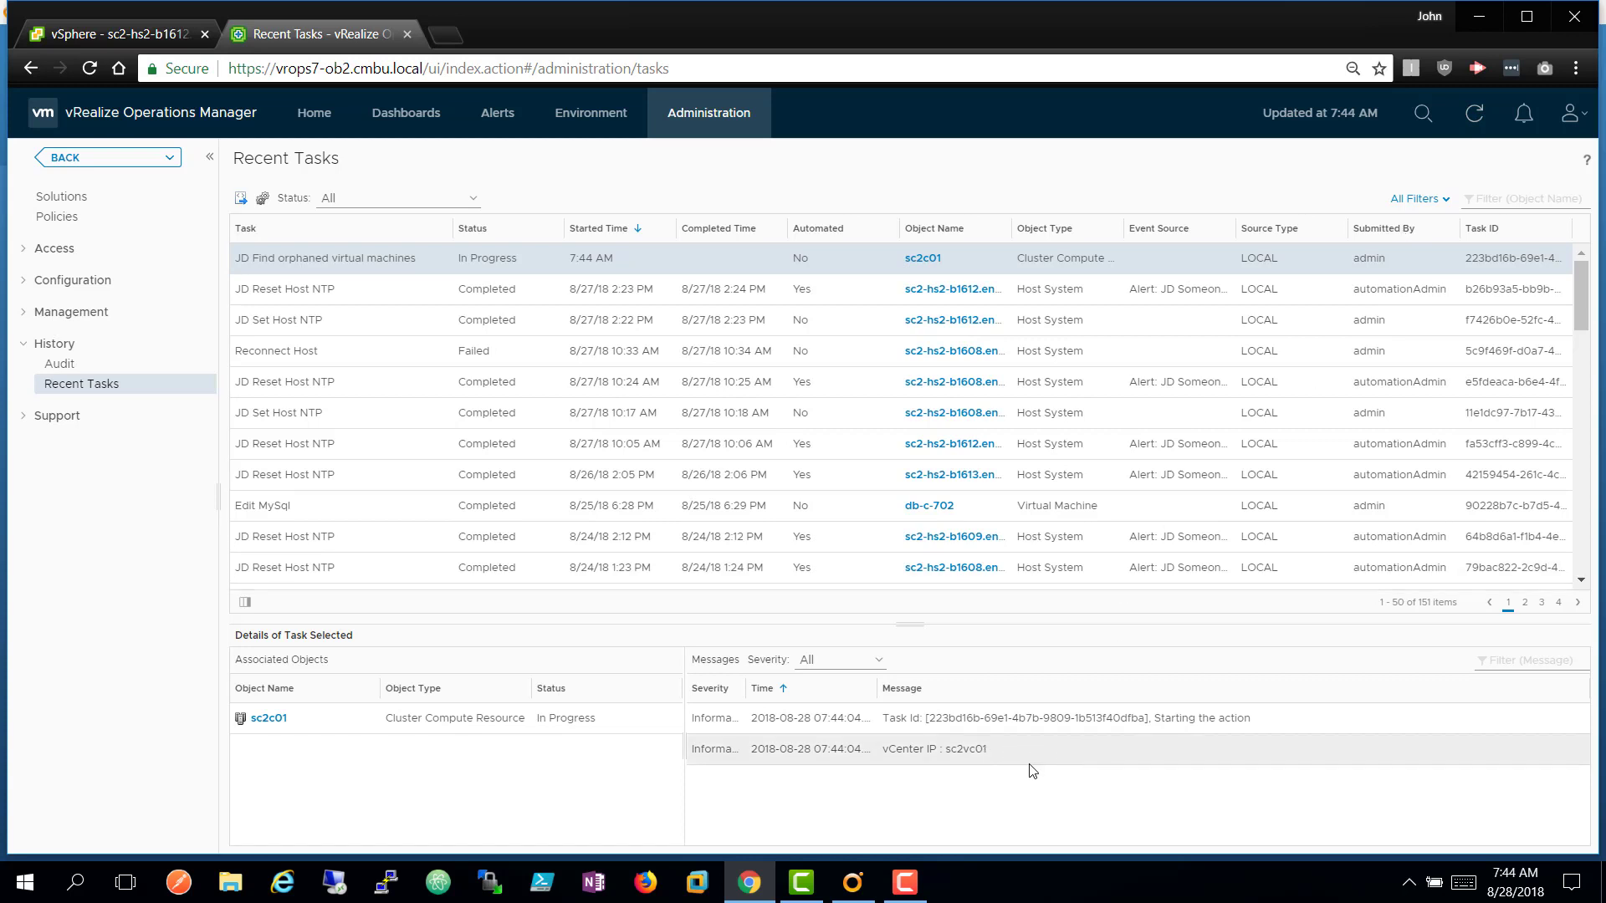
click(1479, 127)
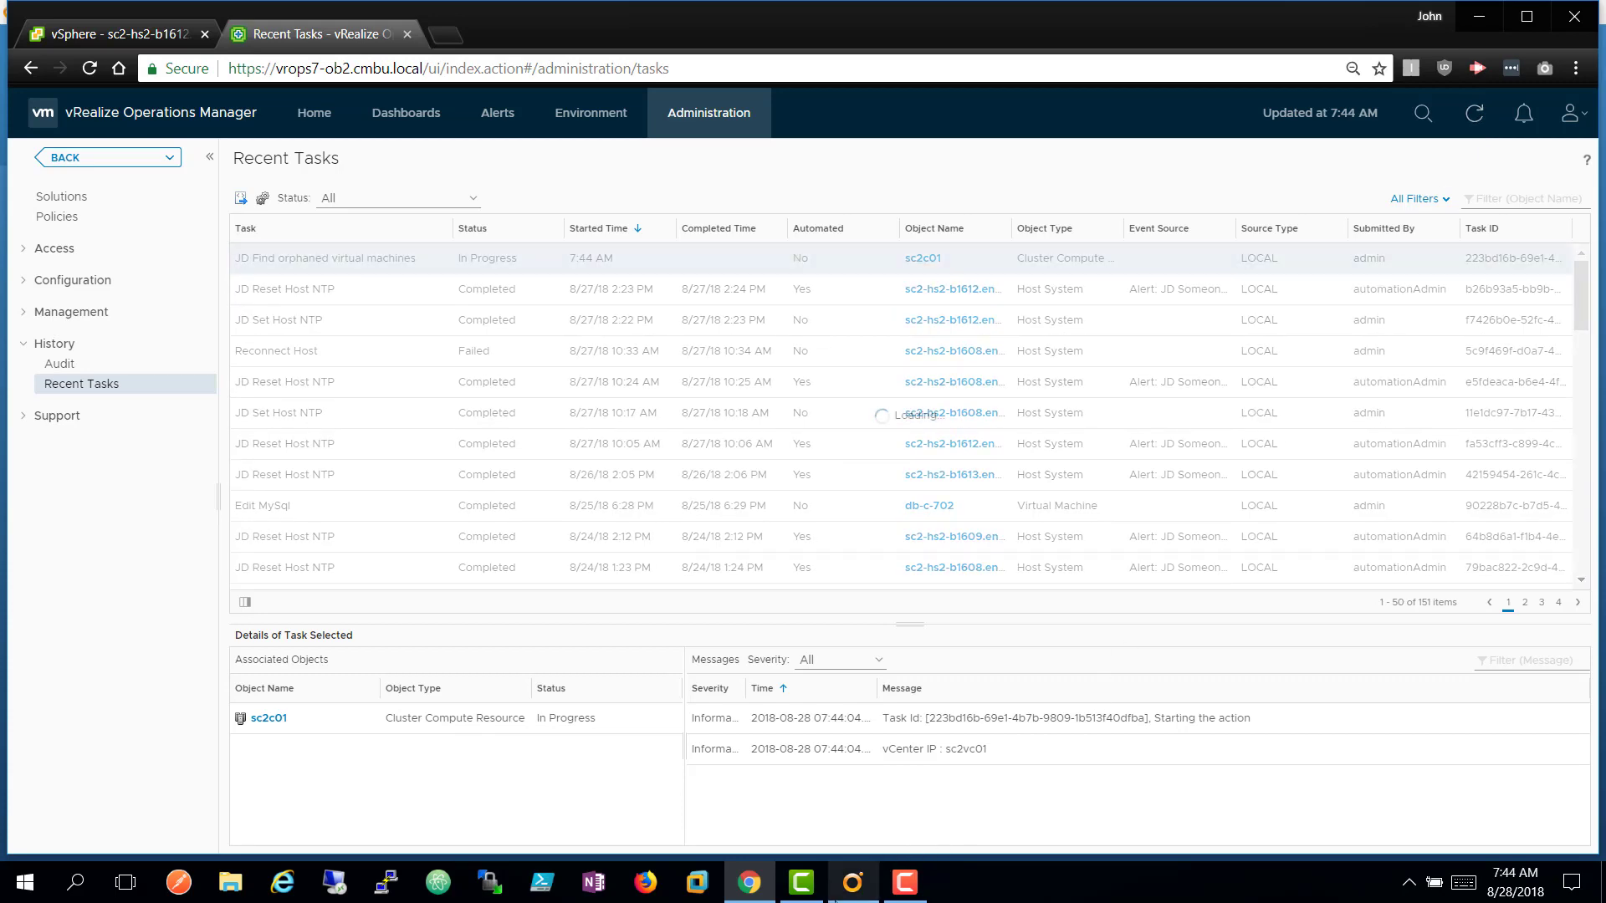
click(852, 884)
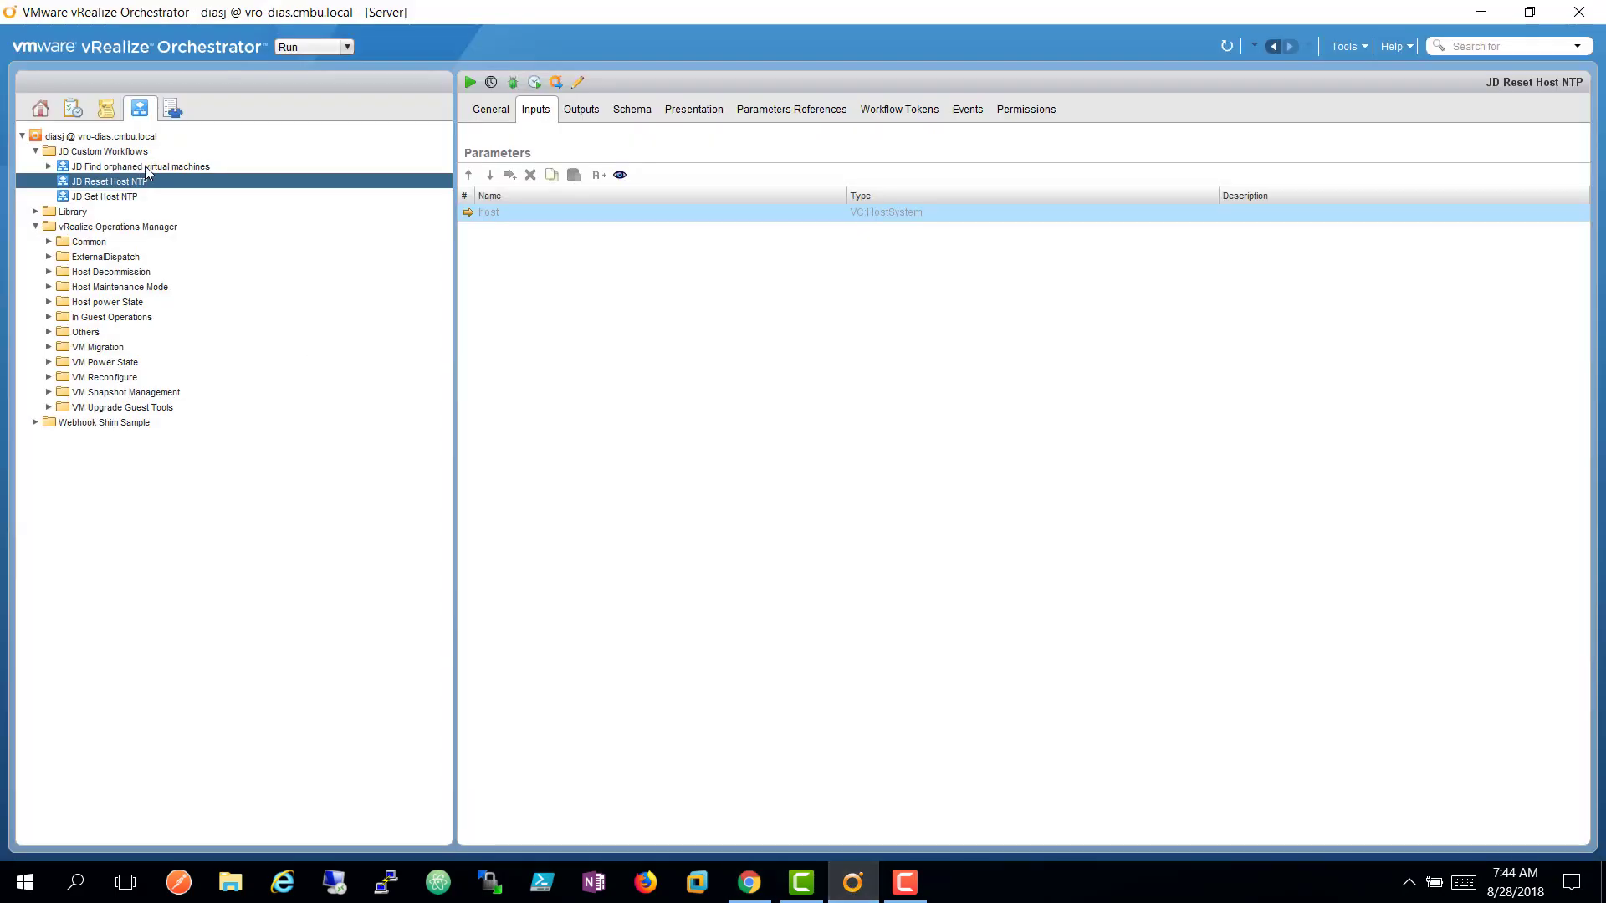
Inspect the still-running 07:43:52 run of JD Find orphaned virtual machines, then return to vROps Recent Tasks.
click(39, 166)
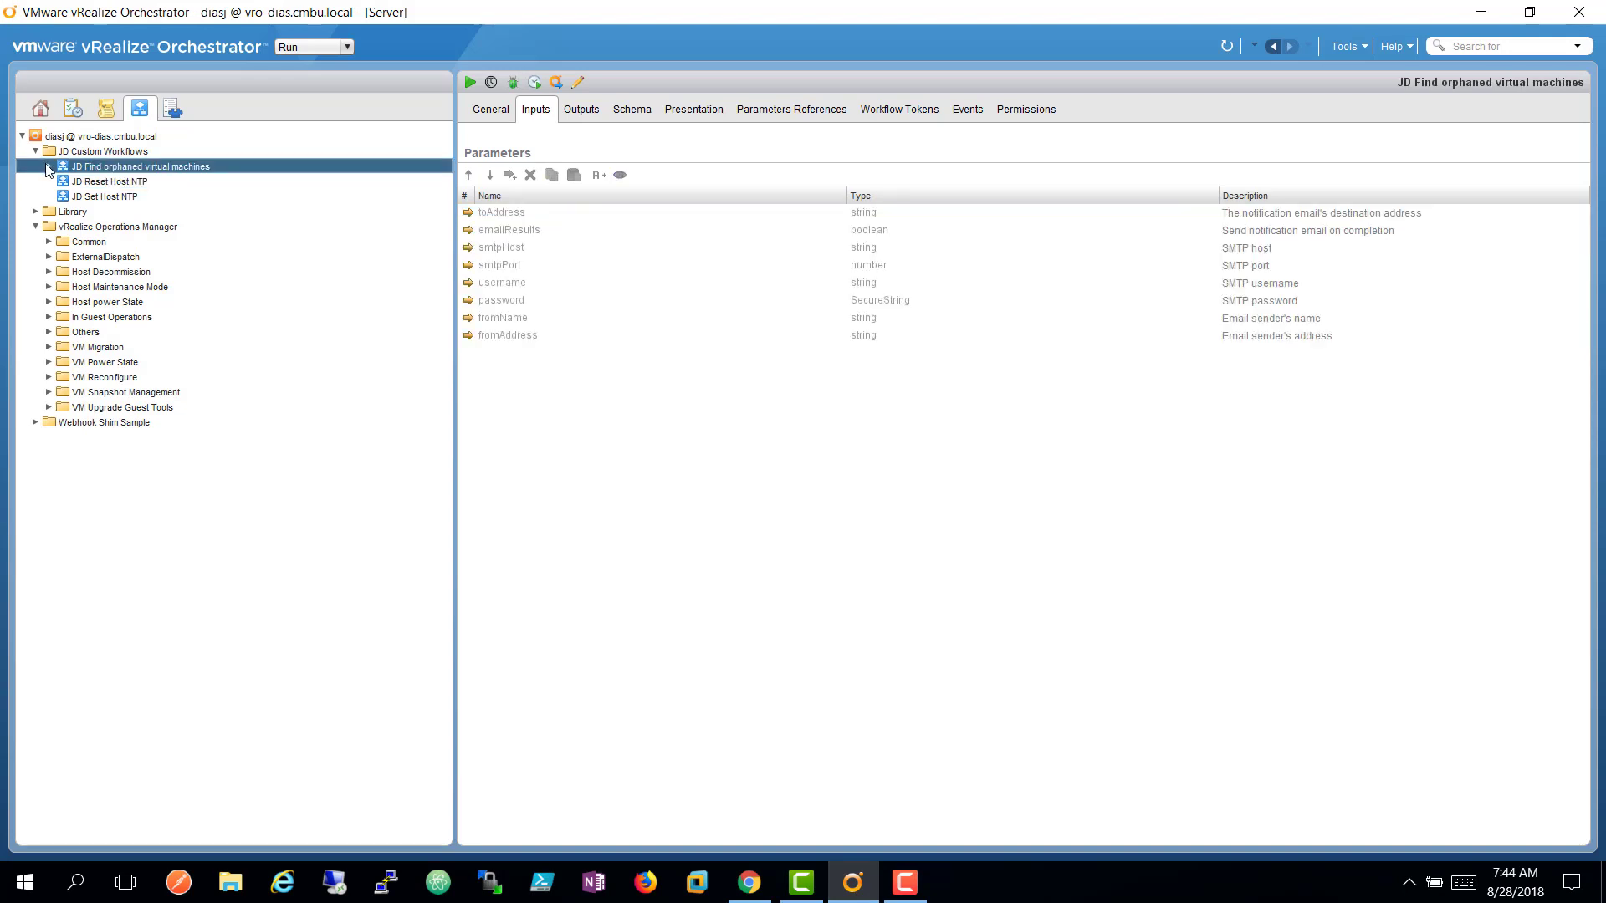
click(49, 166)
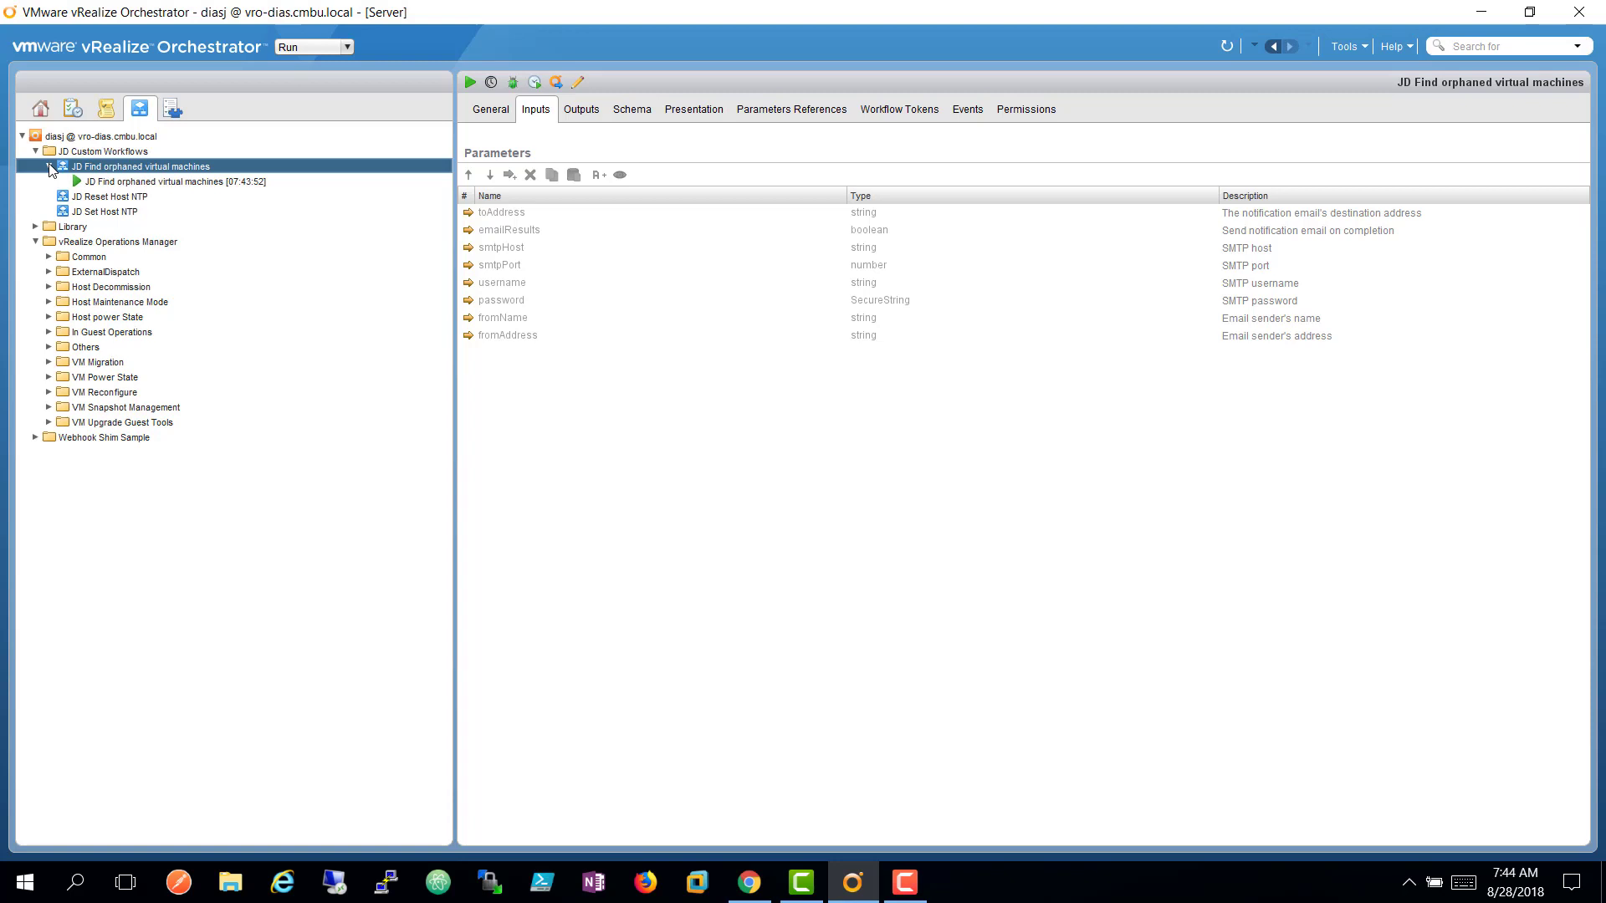
click(132, 183)
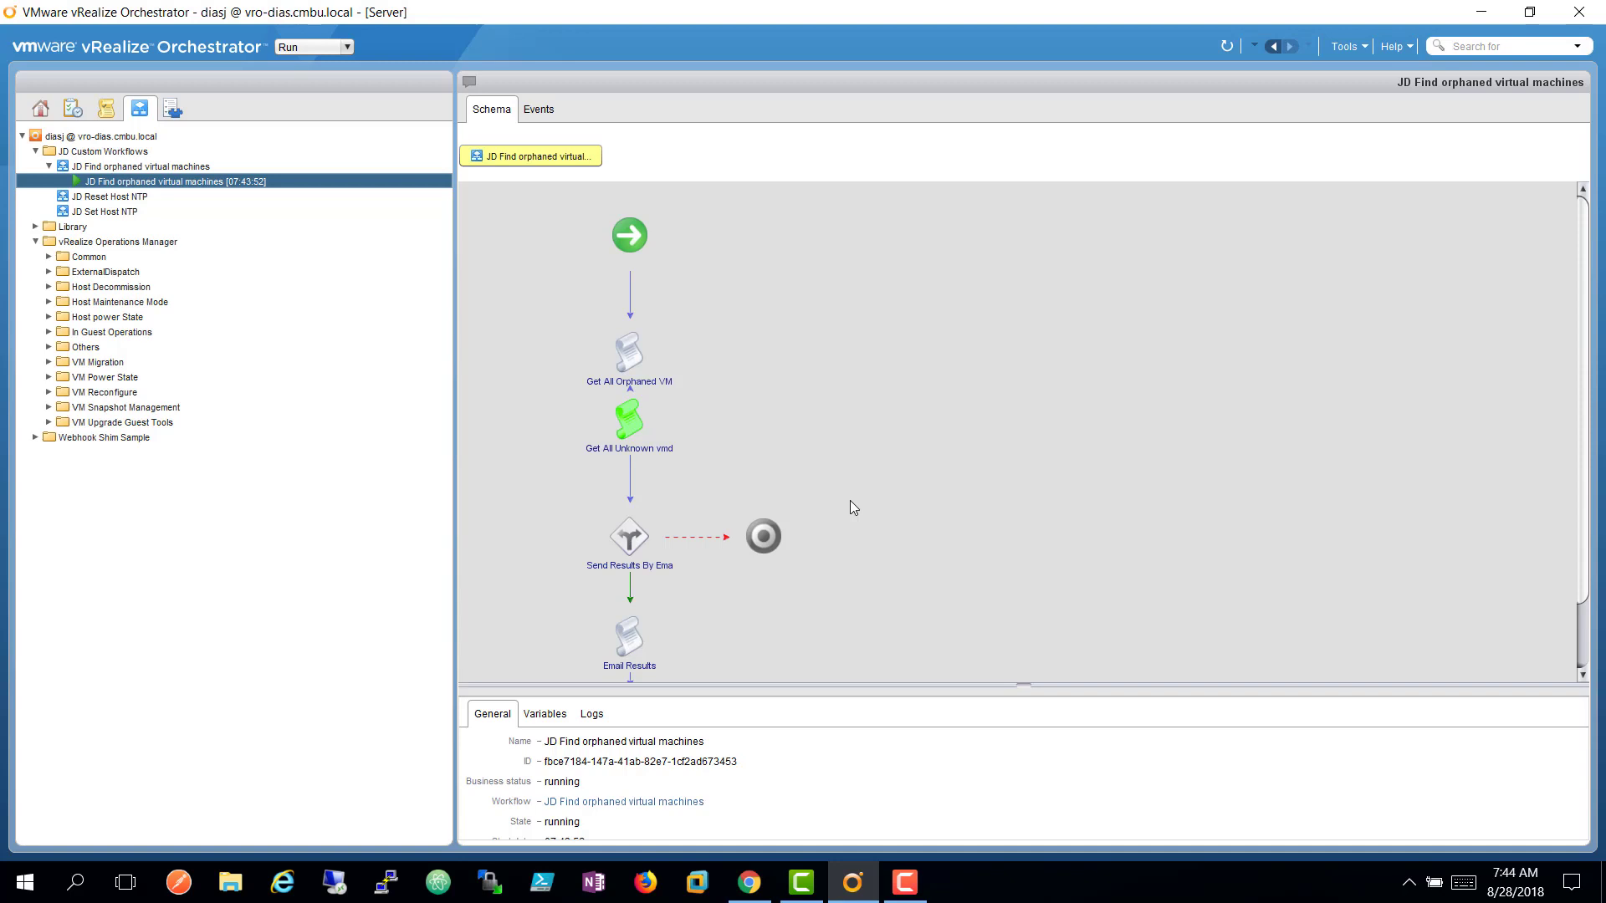
click(753, 888)
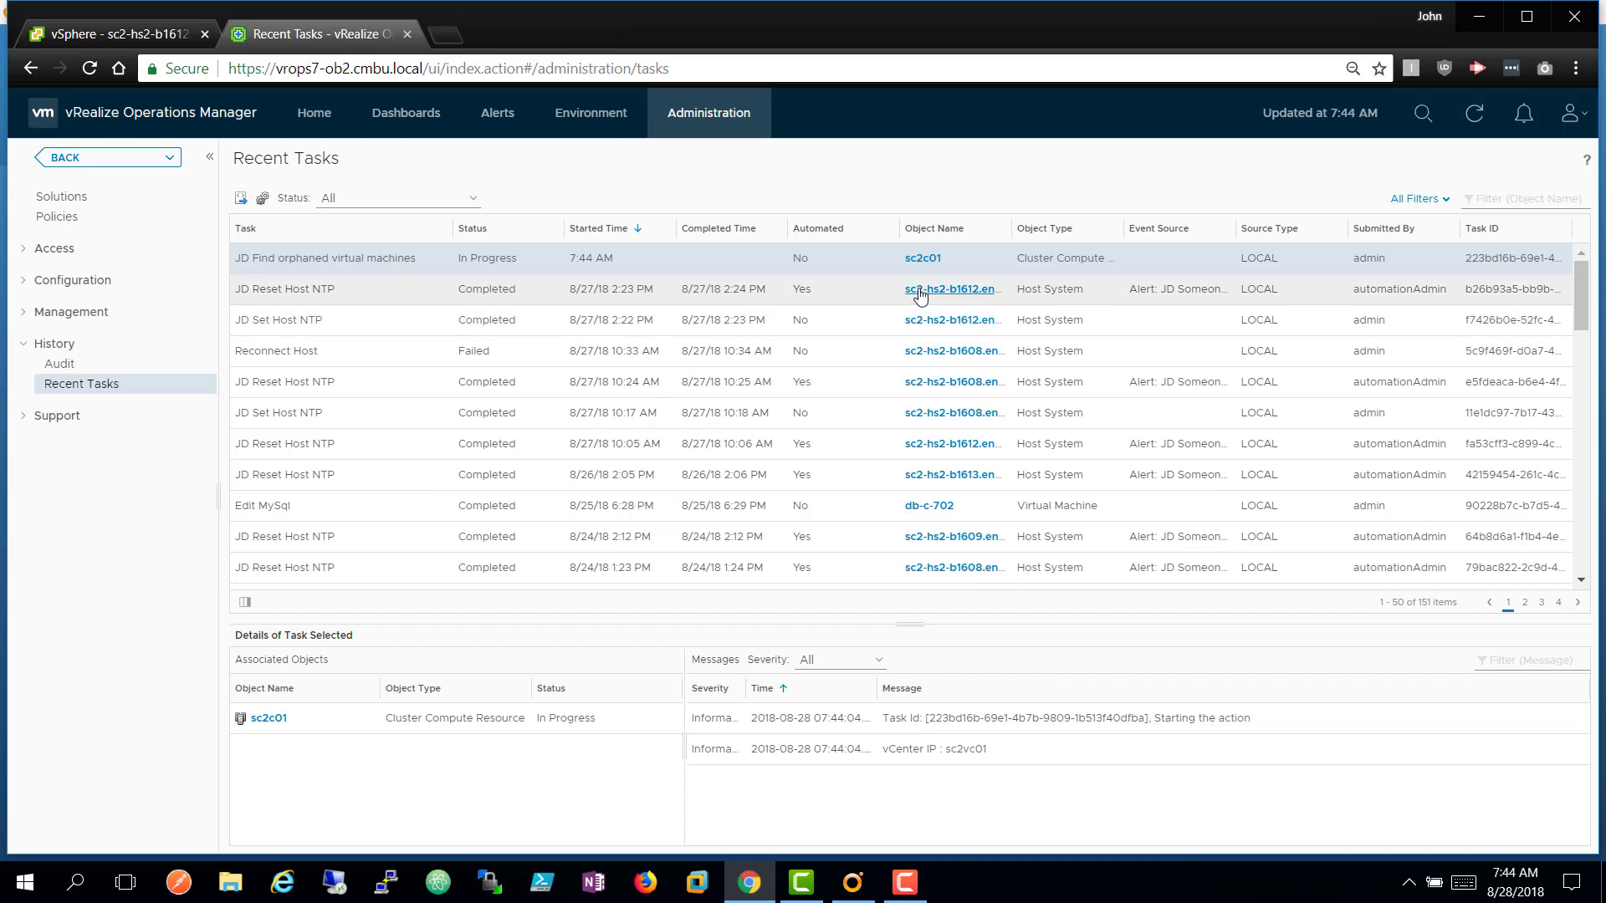
Review the JD Reset Host NTP task messages and refresh the recent tasks list.
click(857, 300)
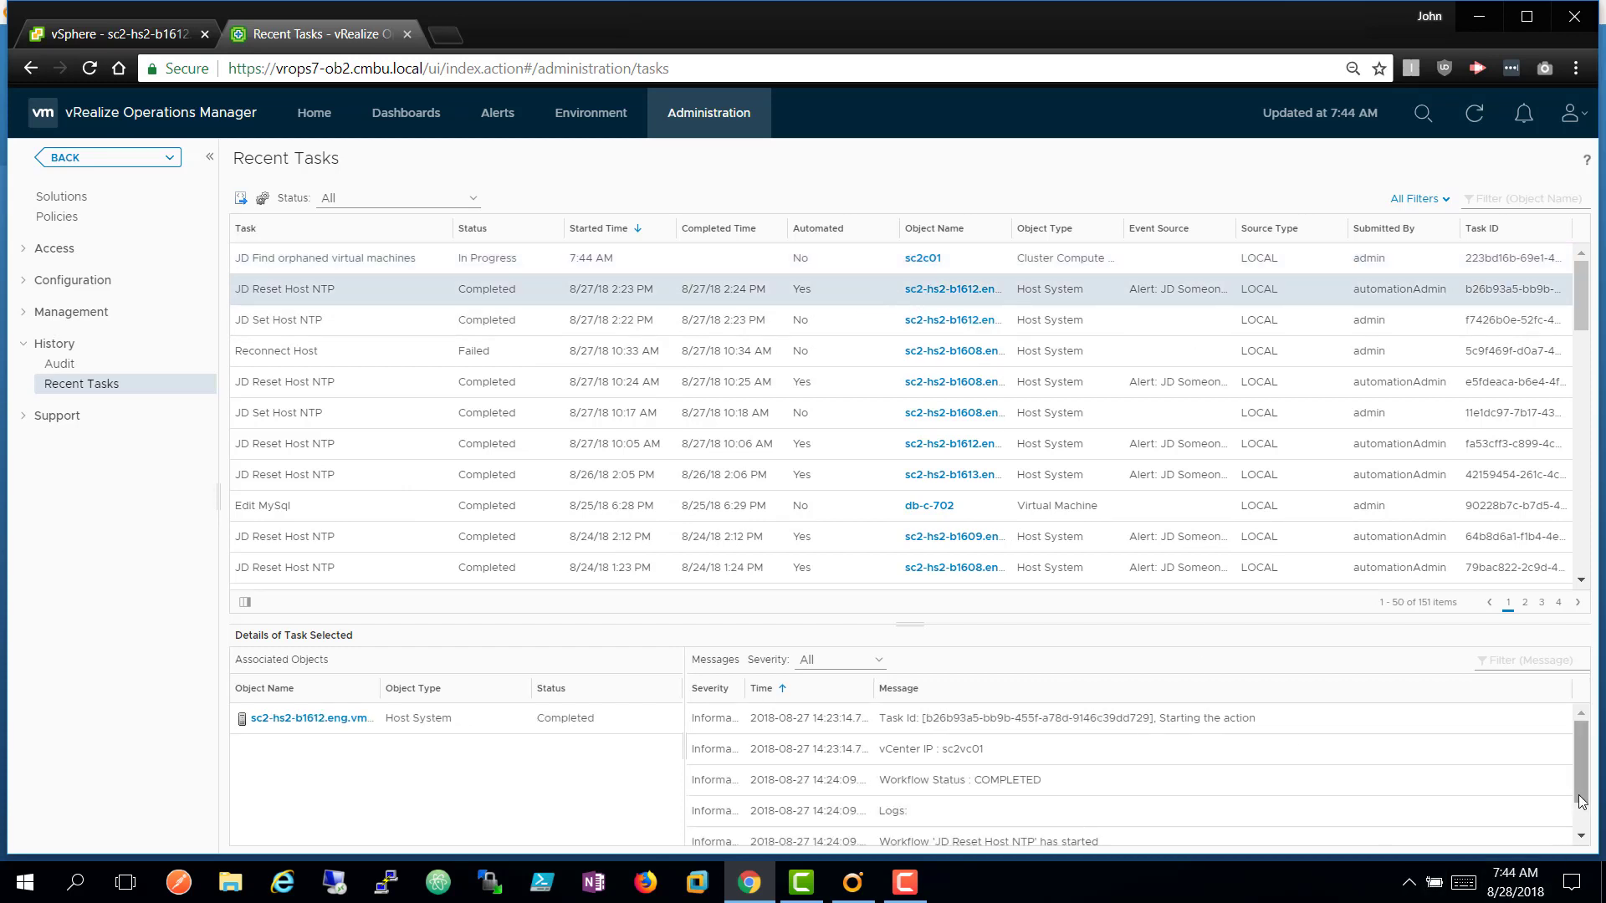
drag(1579, 796, 1591, 833)
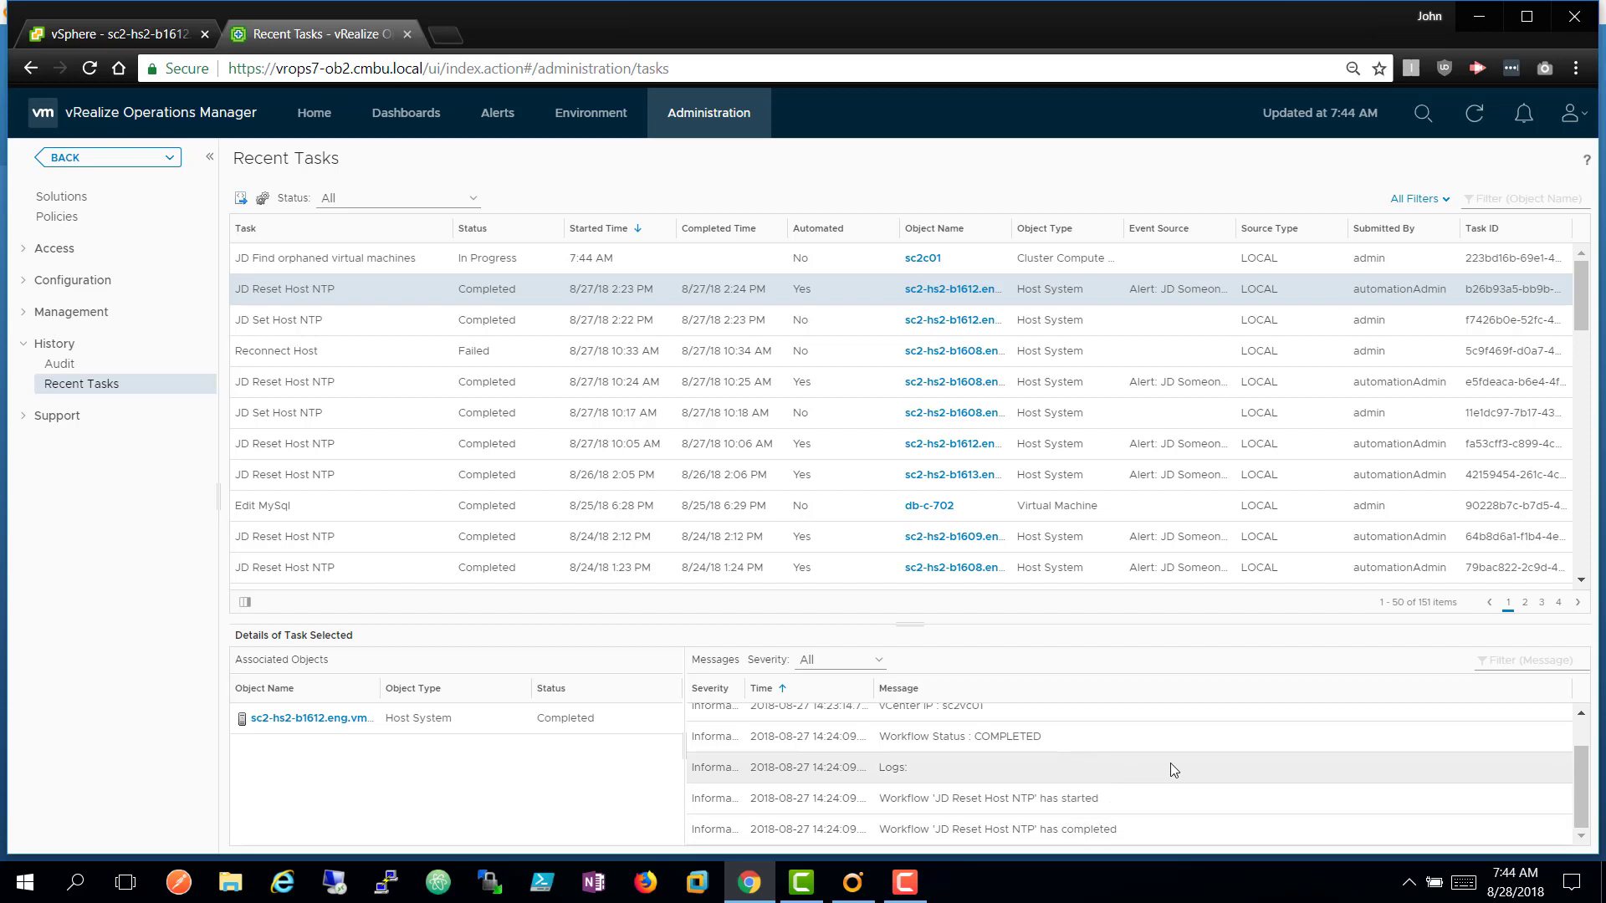
scroll(1587, 743, up, 2)
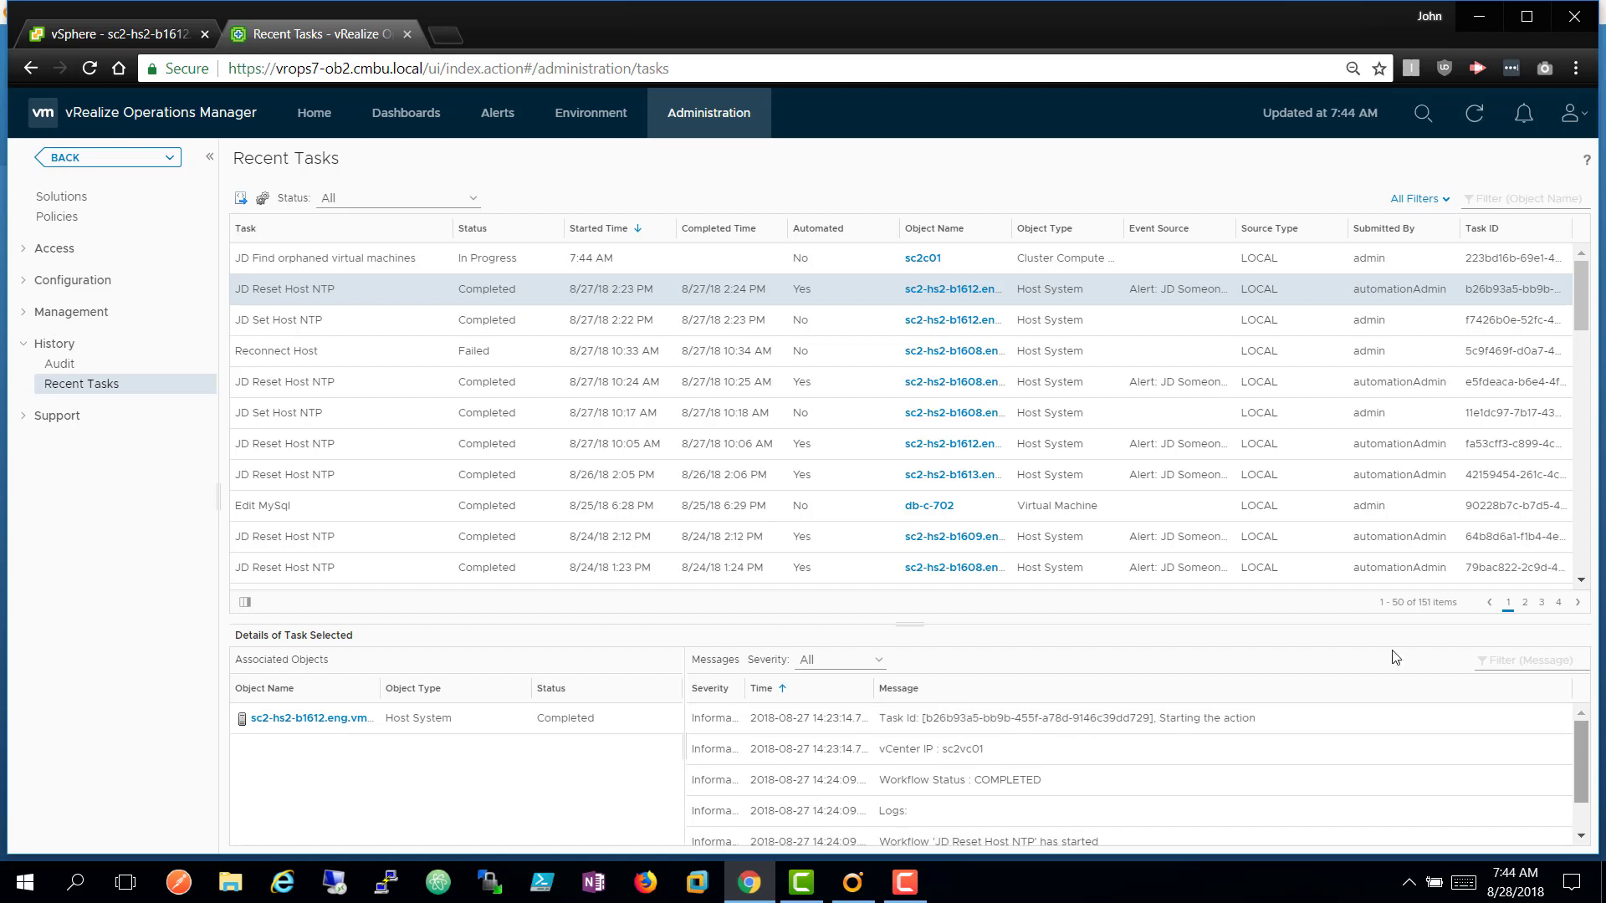
click(1476, 124)
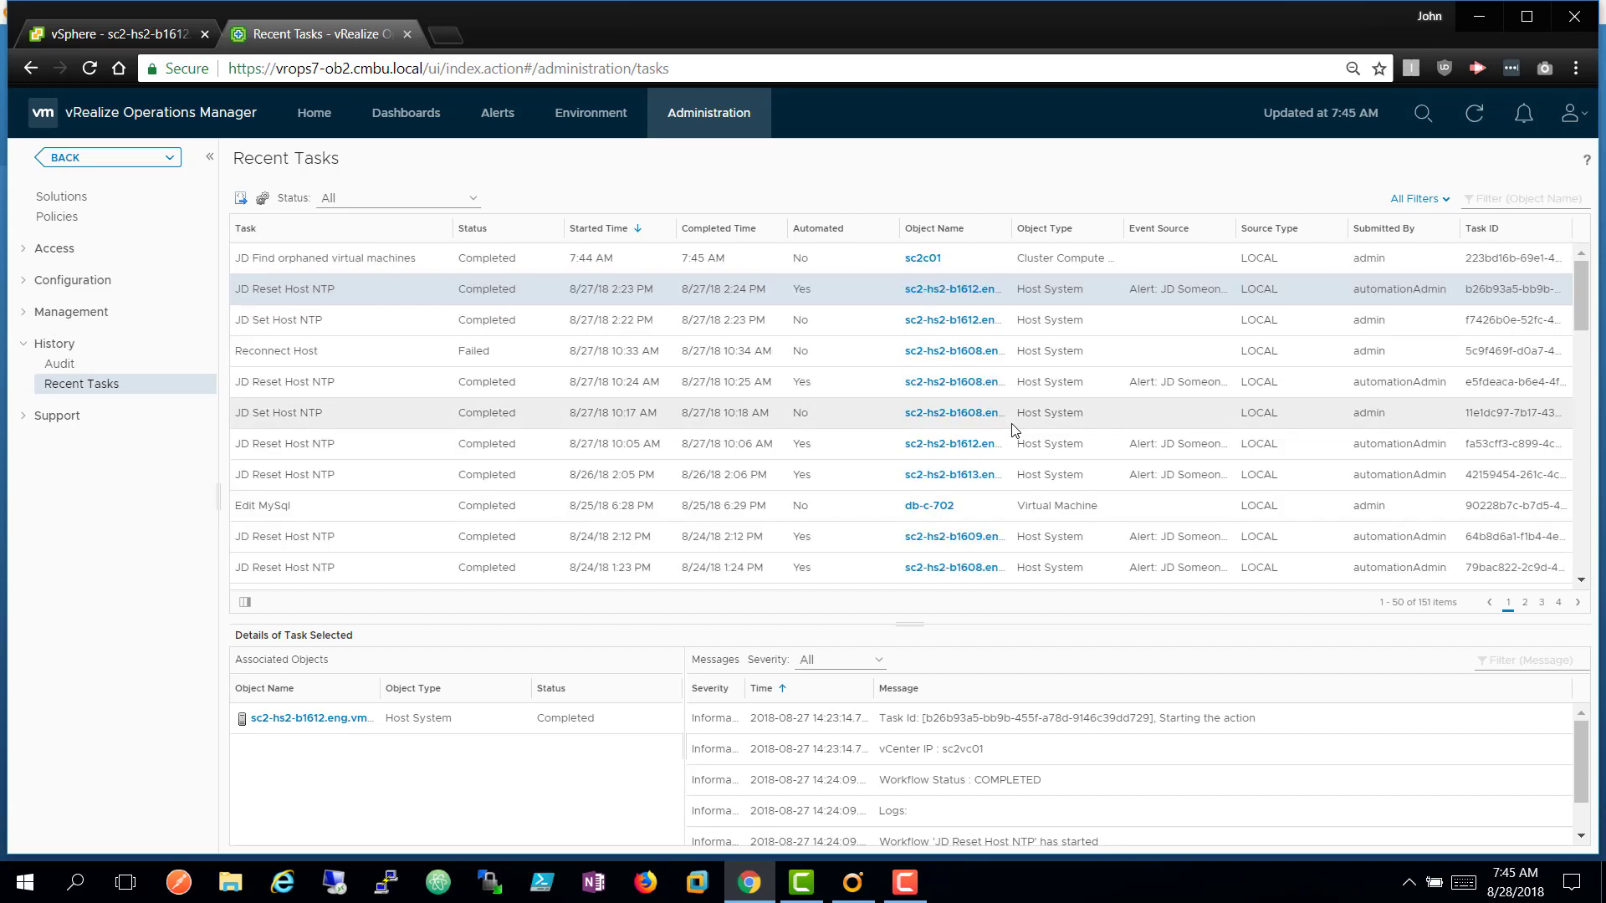
Confirm JD Find orphaned virtual machines completed, then go back to the sc2c01 summary.
click(1098, 268)
scroll(1387, 802, down, 2)
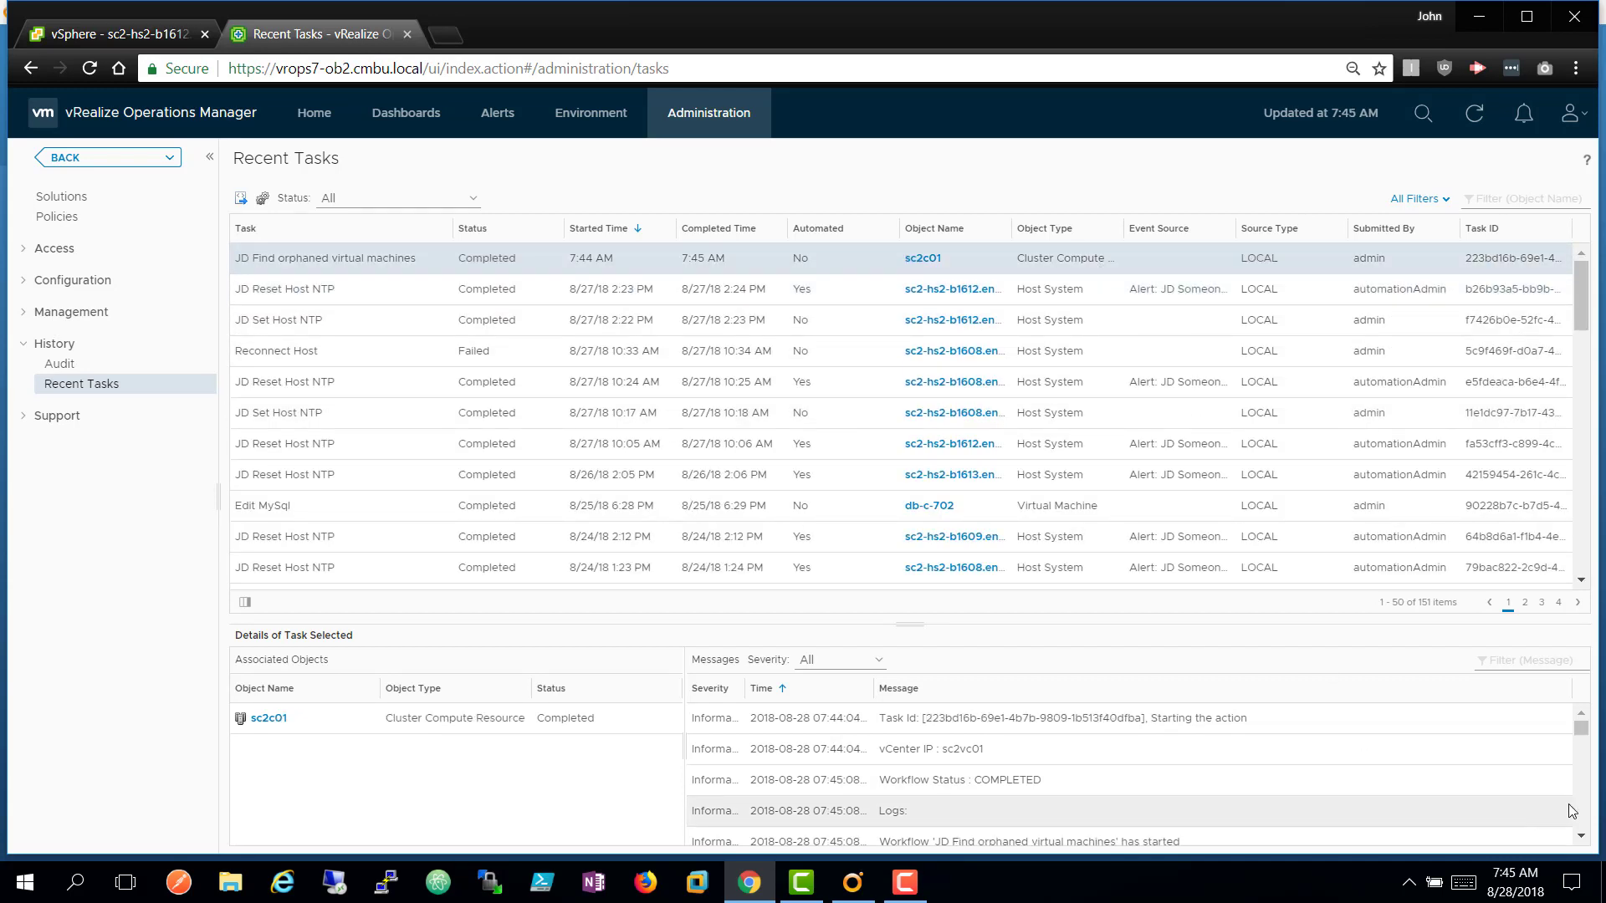
scroll(1577, 813, down, 2)
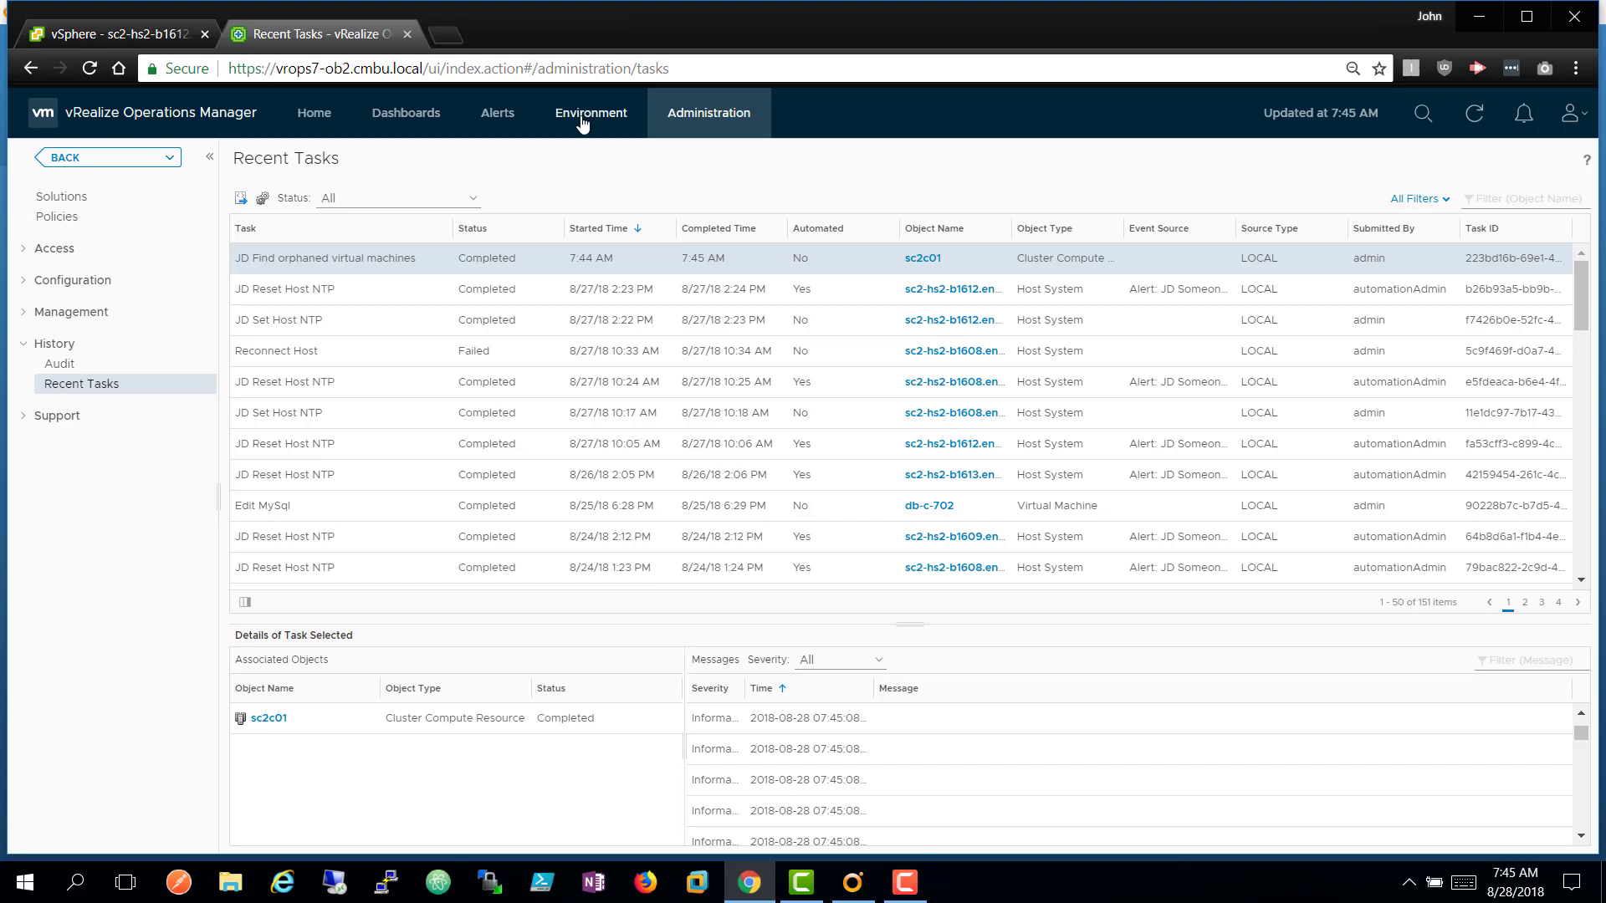
click(135, 164)
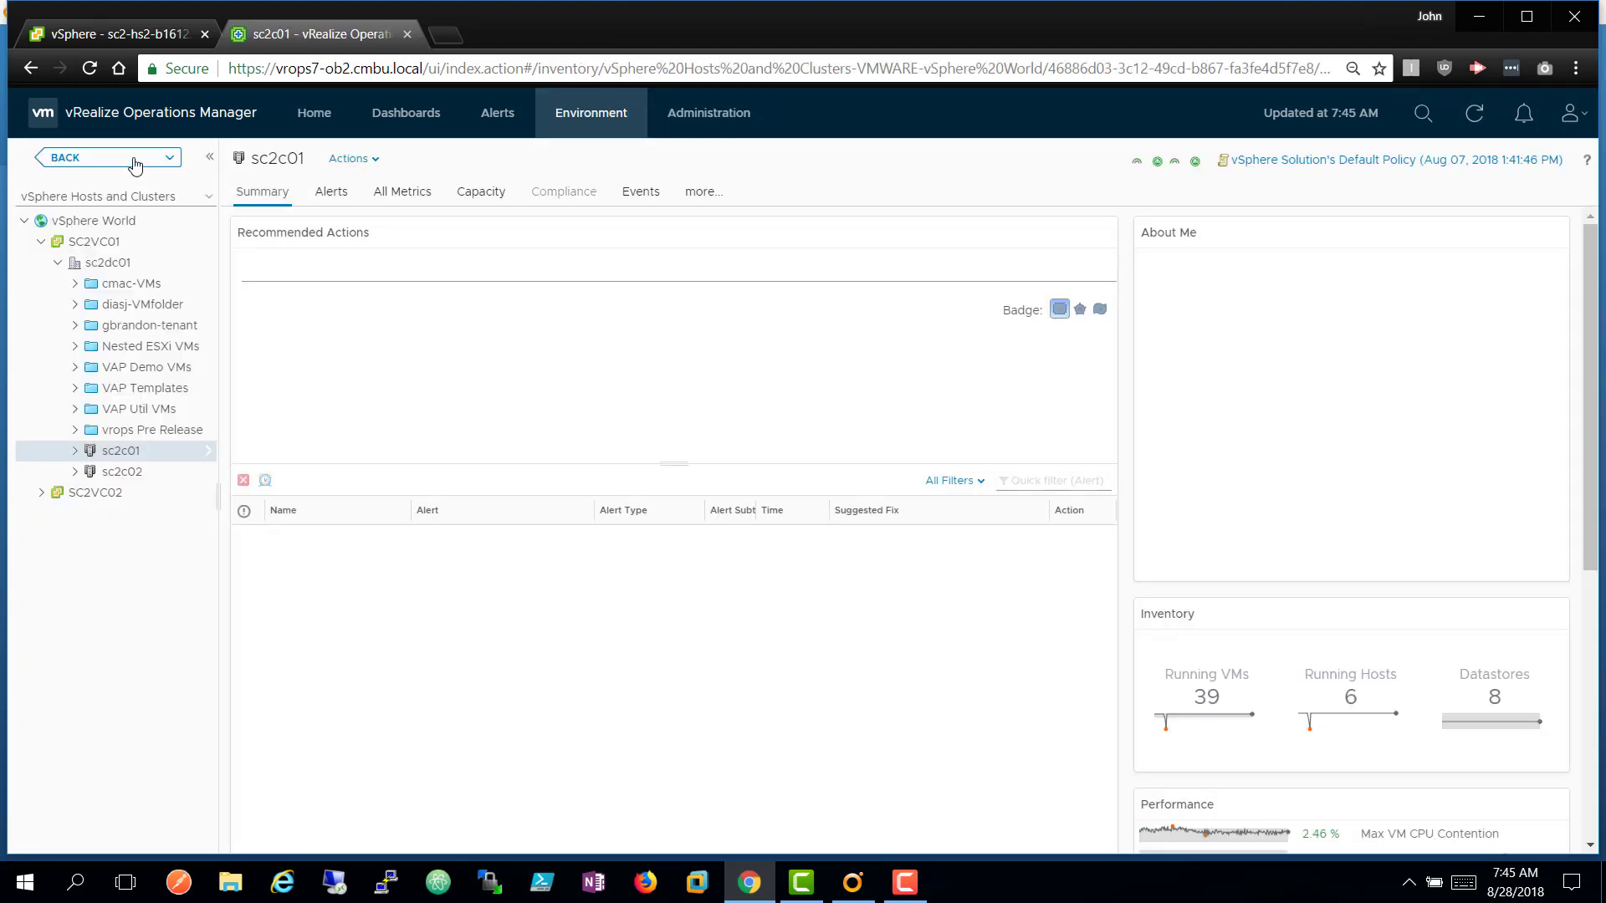
Clear host sc2-hs2-b1613's NTP servers and set the NTP service to start and stop manually.
click(102, 33)
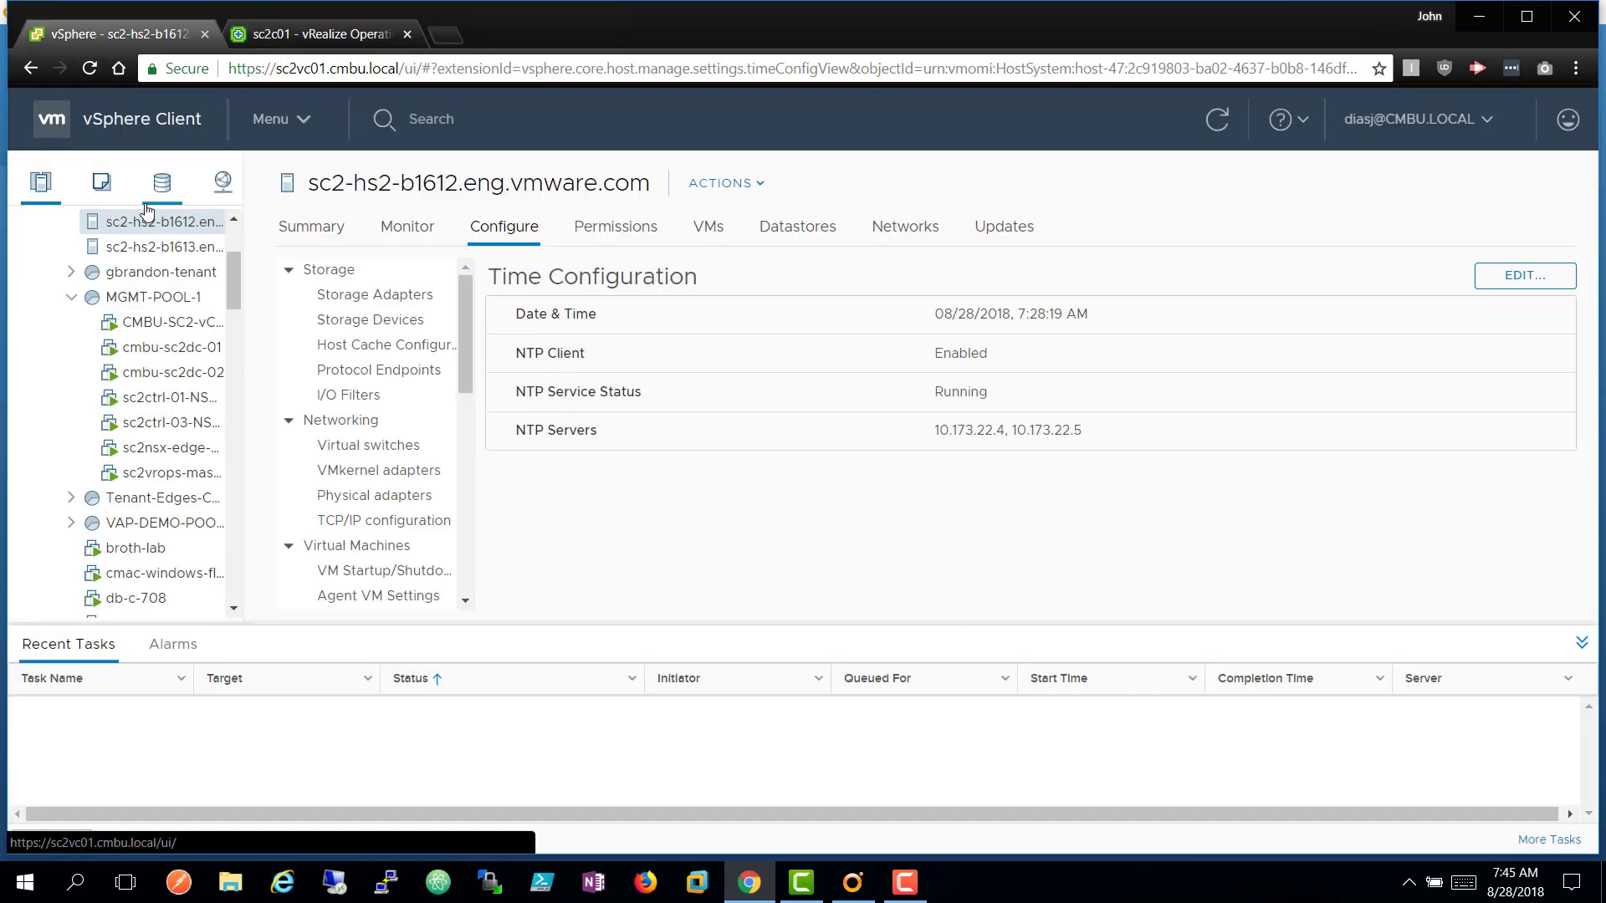
click(166, 249)
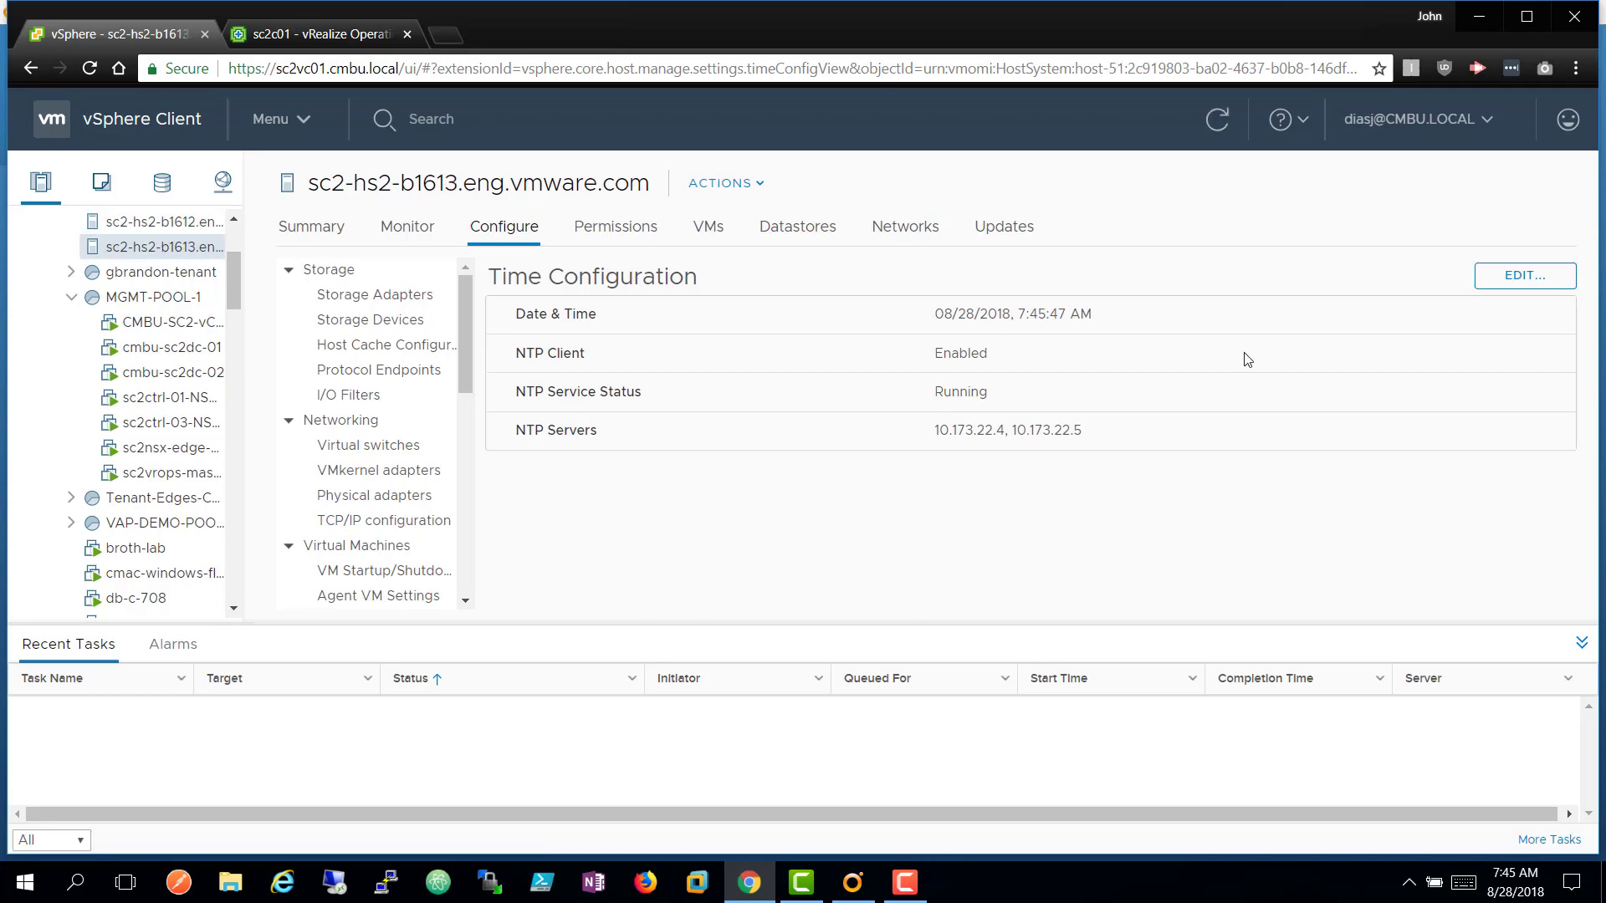
click(1493, 289)
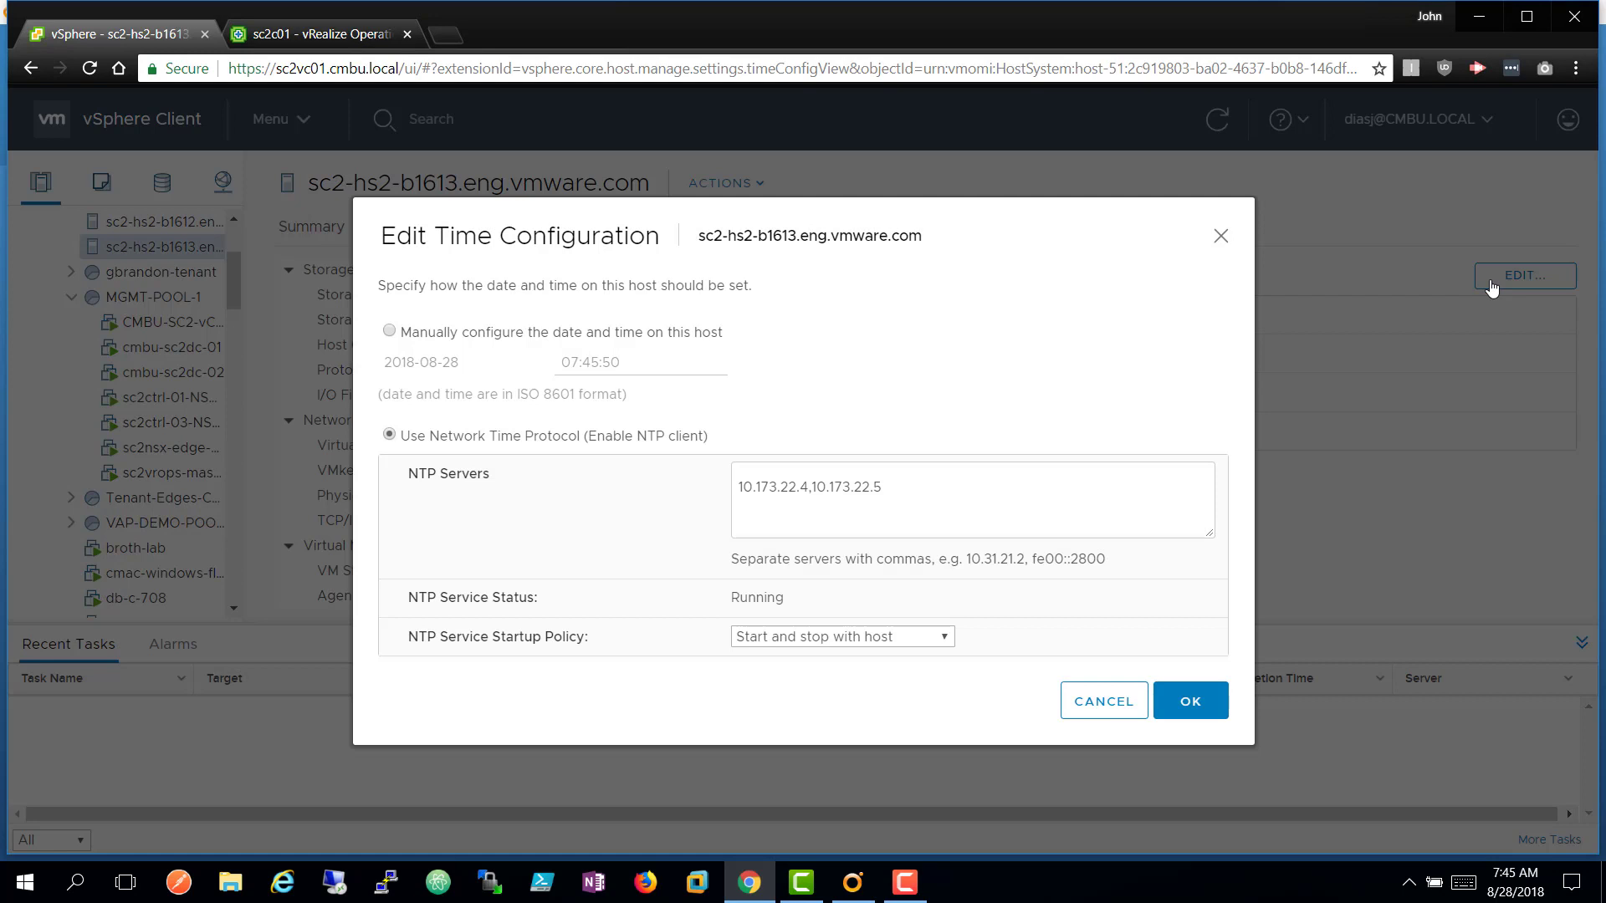
click(1099, 491)
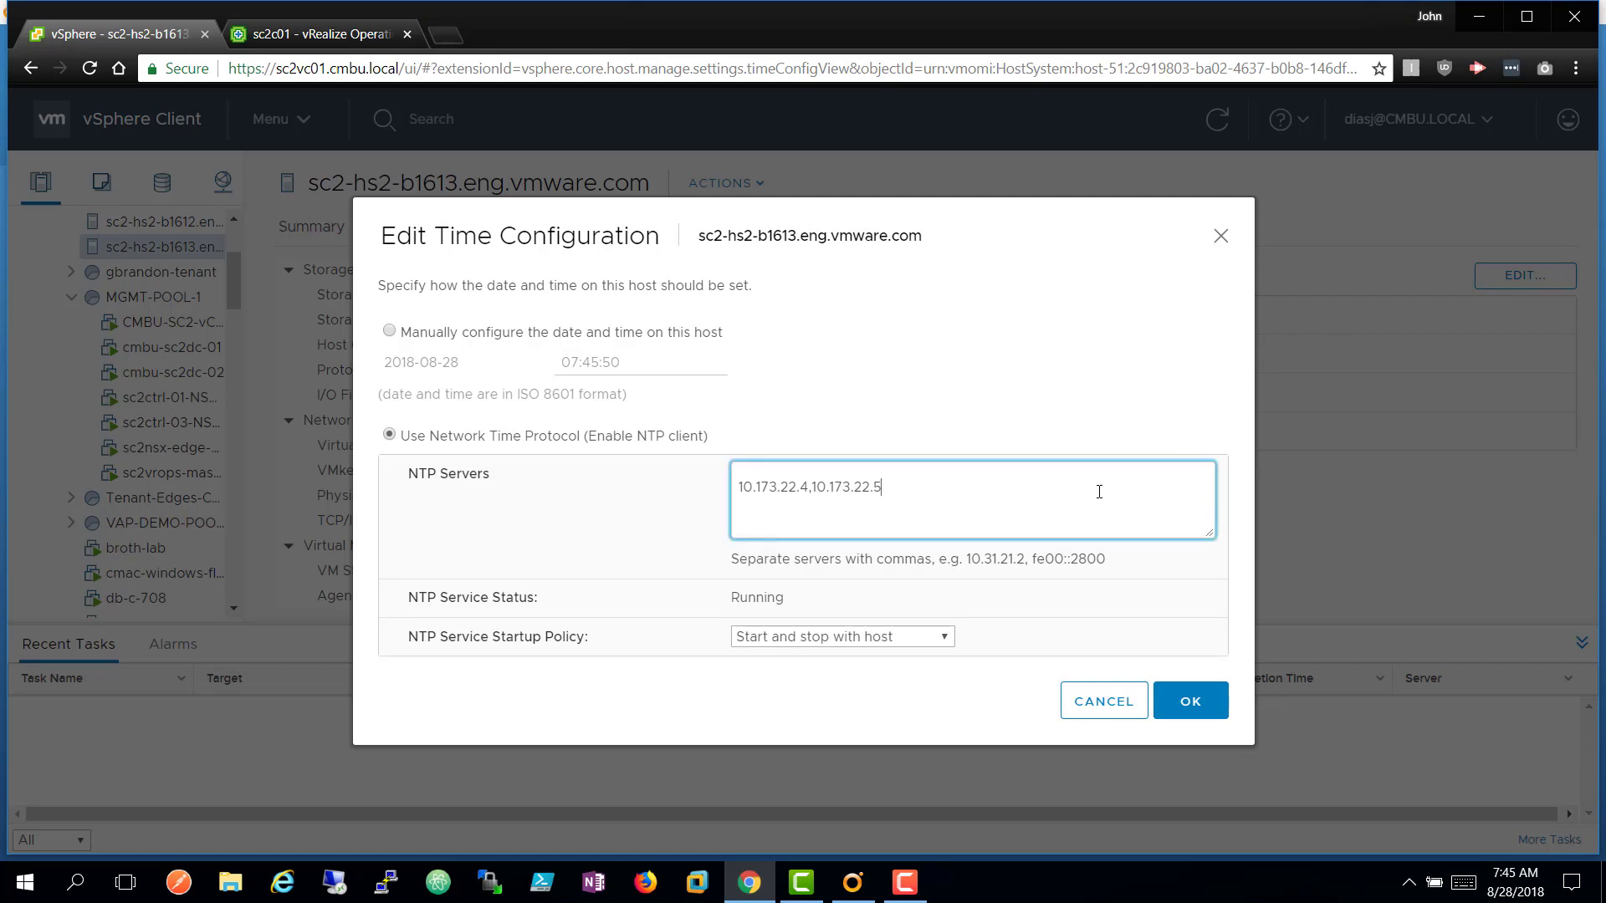
key(BackSpace)
key(BackSpace)
key(BackSpace)
key(BackSpace)
key(BackSpace)
key(BackSpace)
key(BackSpace)
key(BackSpace)
key(BackSpace)
key(BackSpace)
key(BackSpace)
key(BackSpace)
key(BackSpace)
key(BackSpace)
key(BackSpace)
key(BackSpace)
key(BackSpace)
key(BackSpace)
key(BackSpace)
key(BackSpace)
key(BackSpace)
click(875, 642)
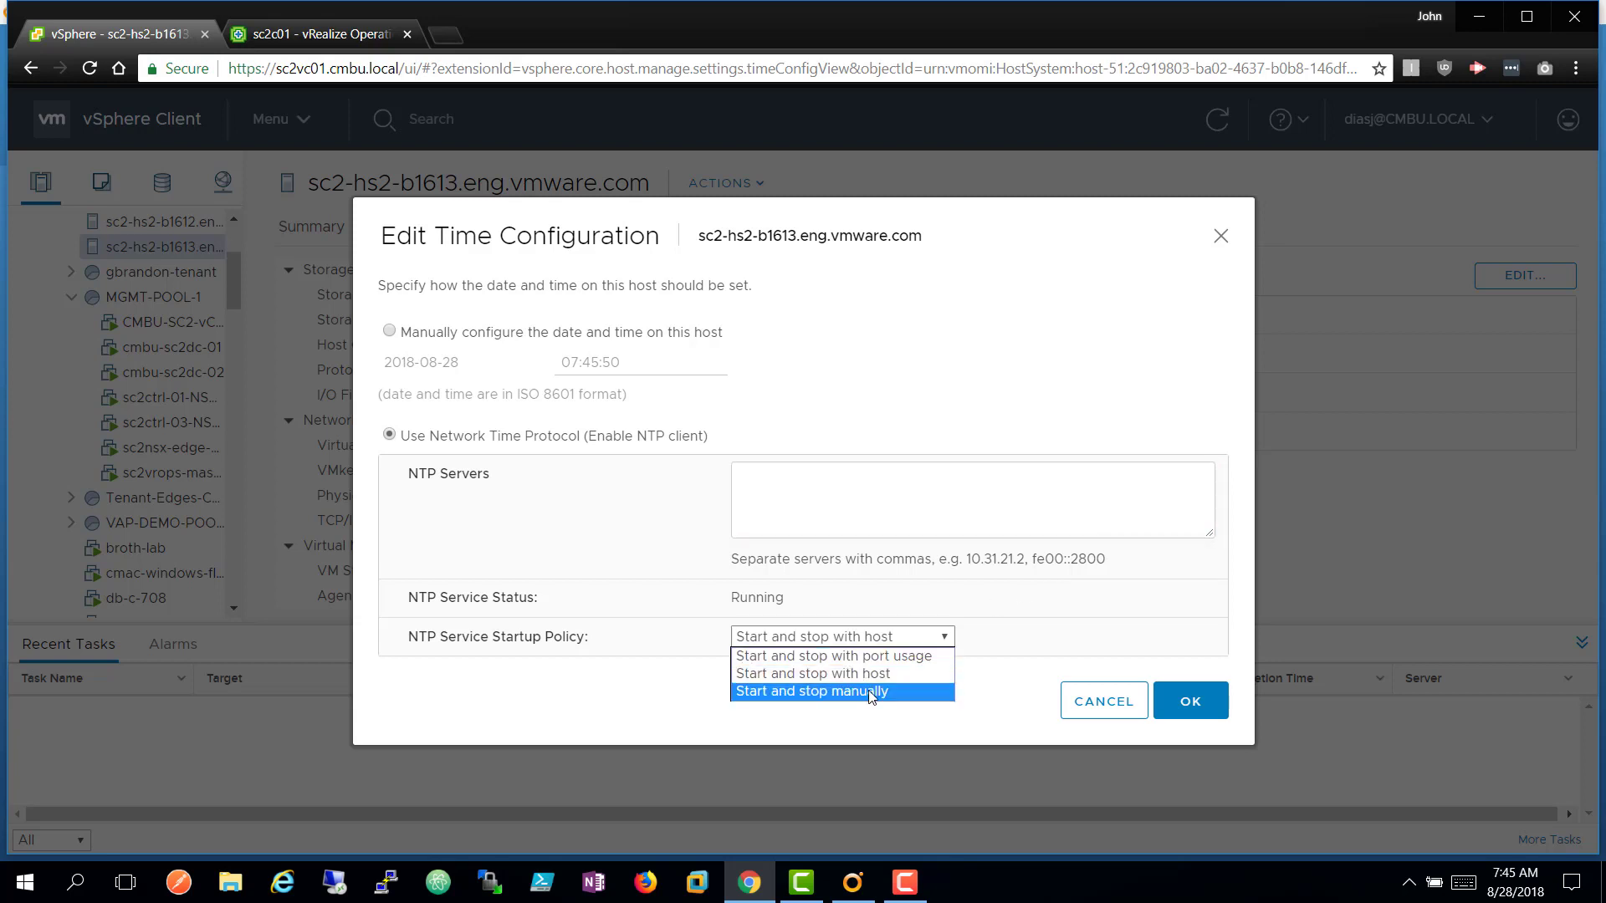
click(870, 692)
click(1193, 700)
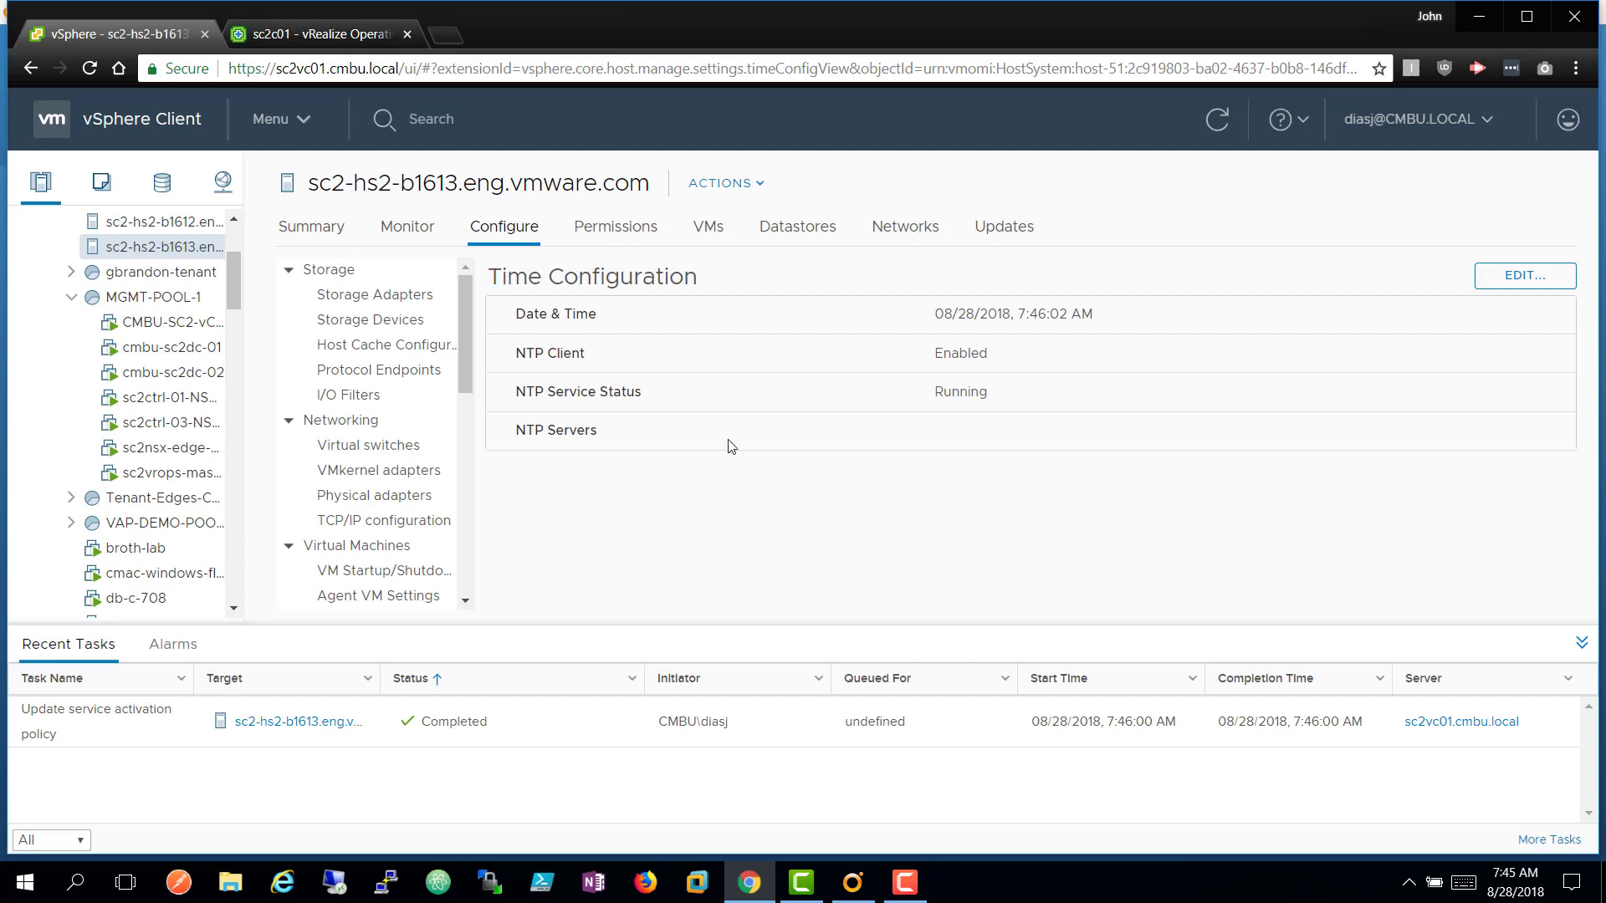
Stop the NTP Daemon service on sc2-hs2-b1613, then switch back to vRealize Operations.
scroll(465, 542, down, 3)
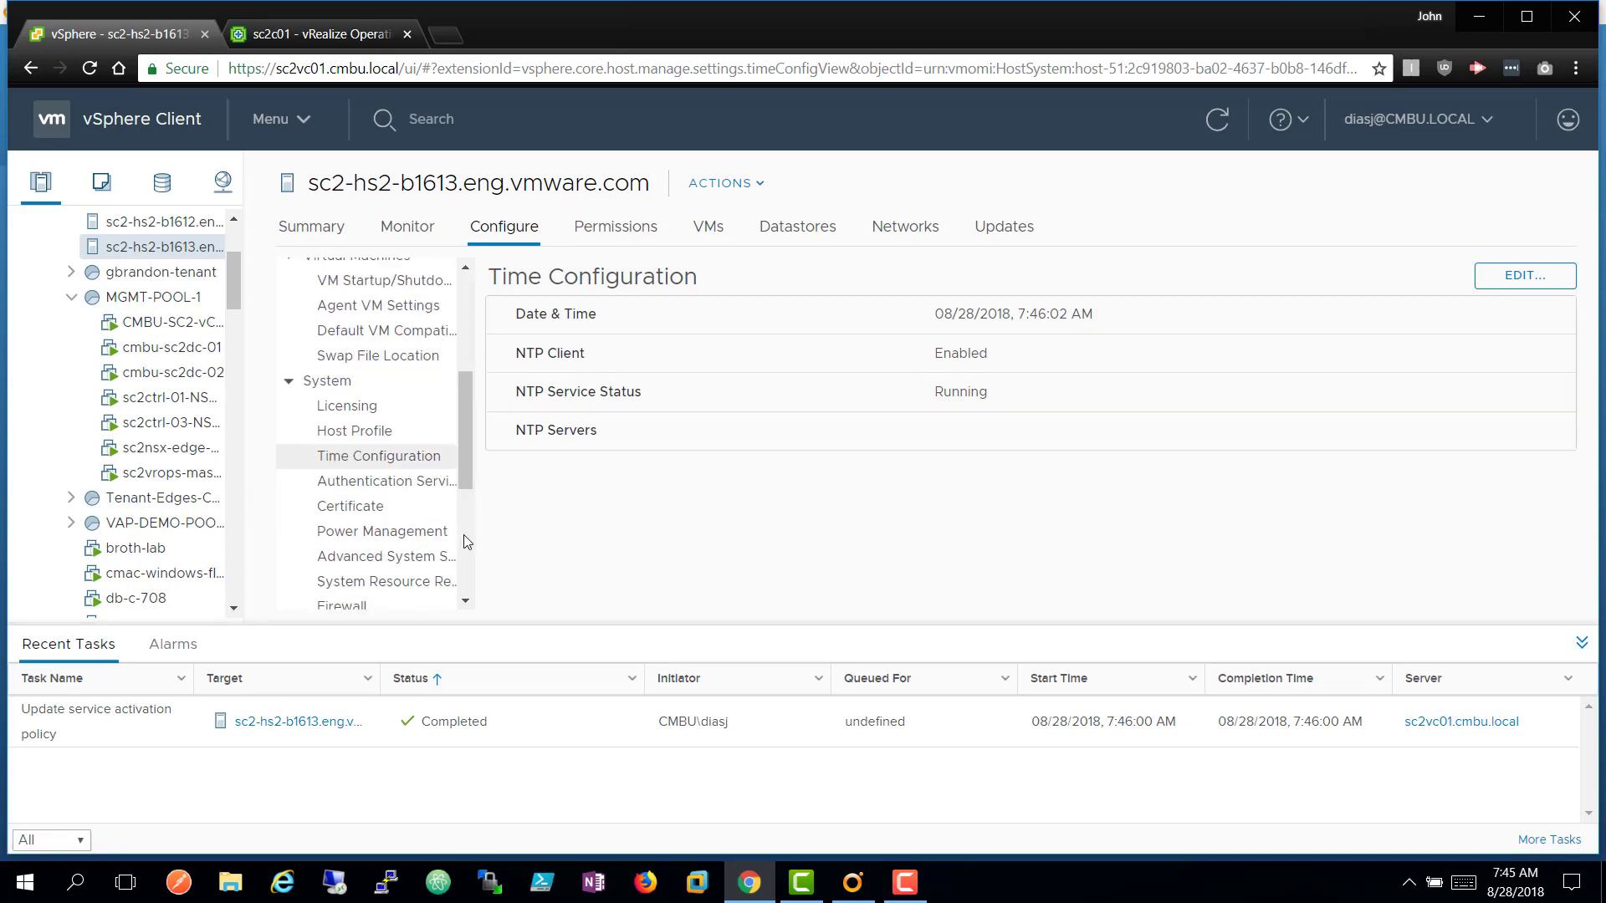
scroll(466, 542, down, 1)
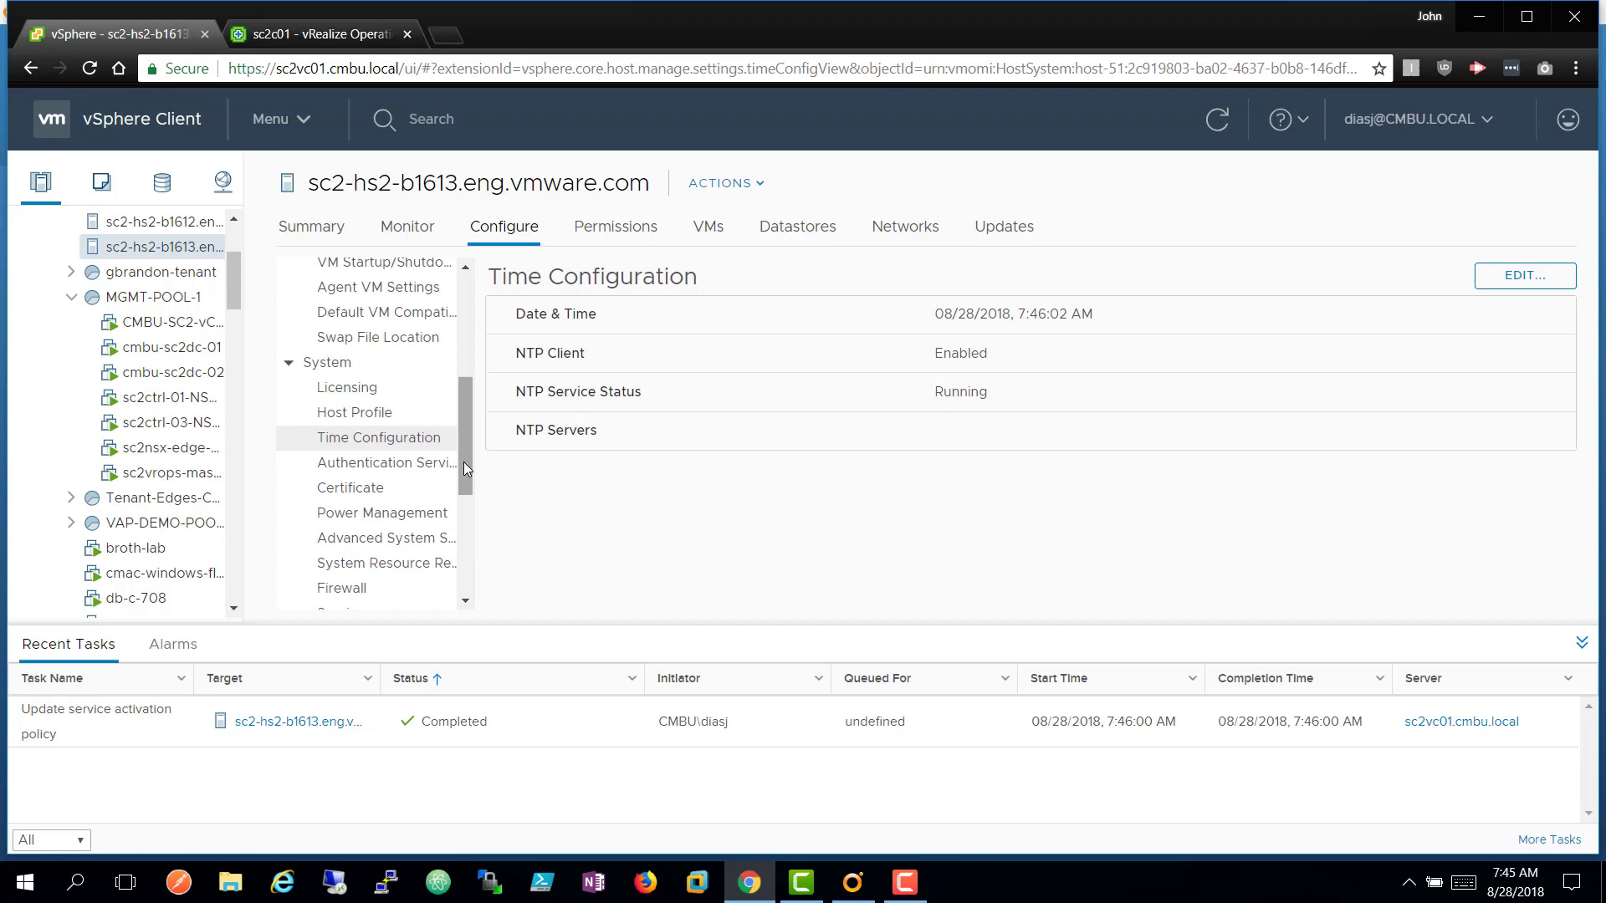
drag(463, 462, 466, 559)
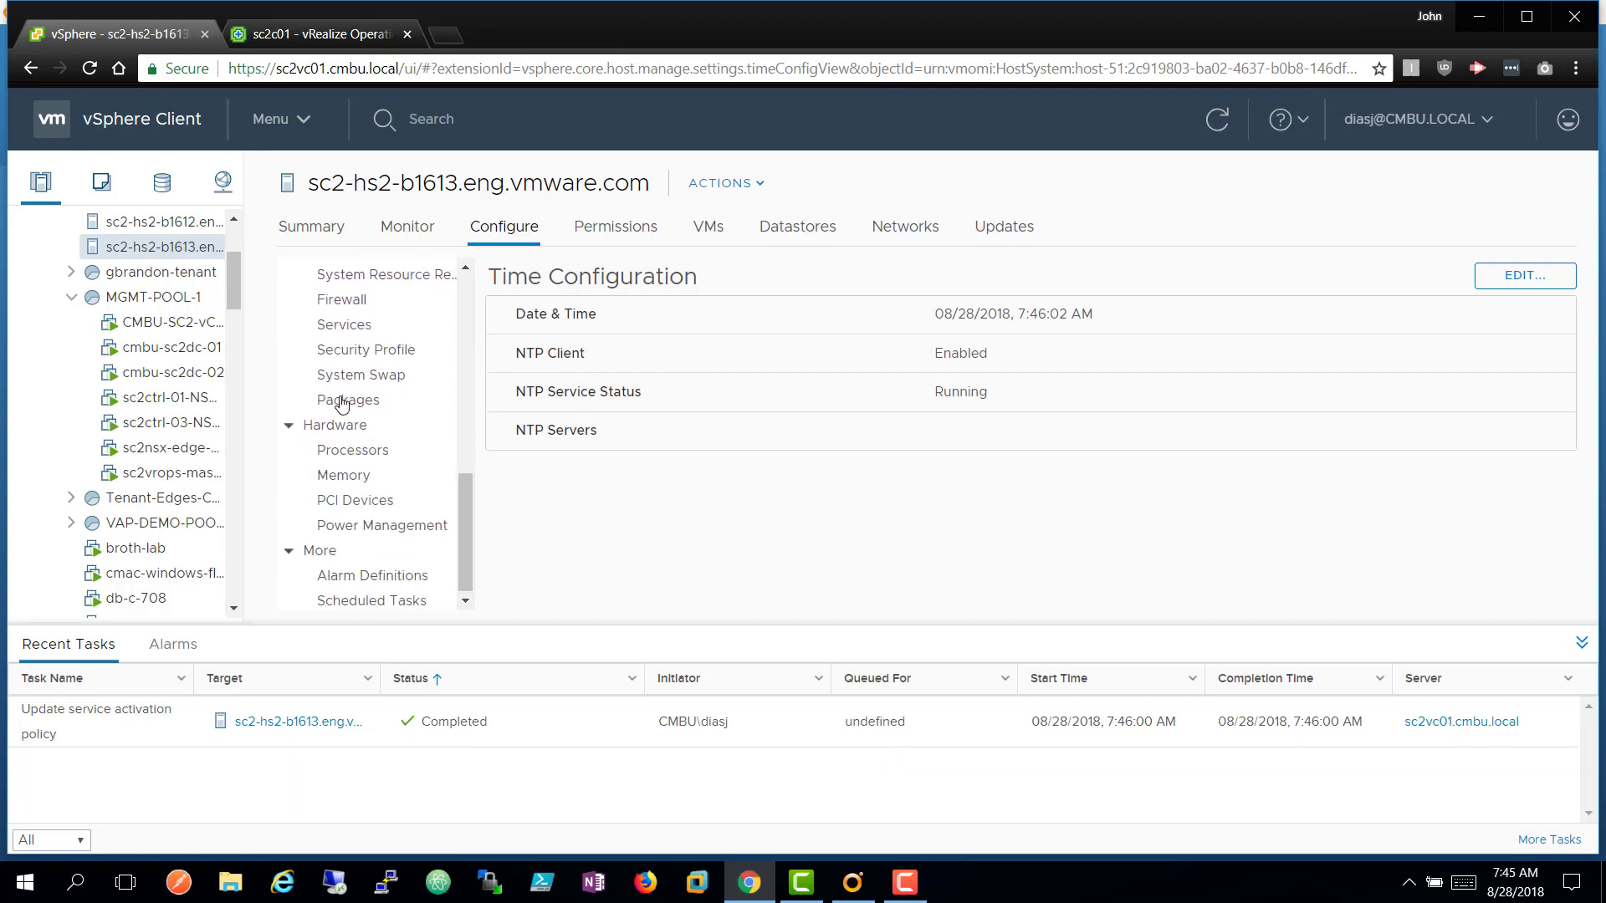
click(343, 325)
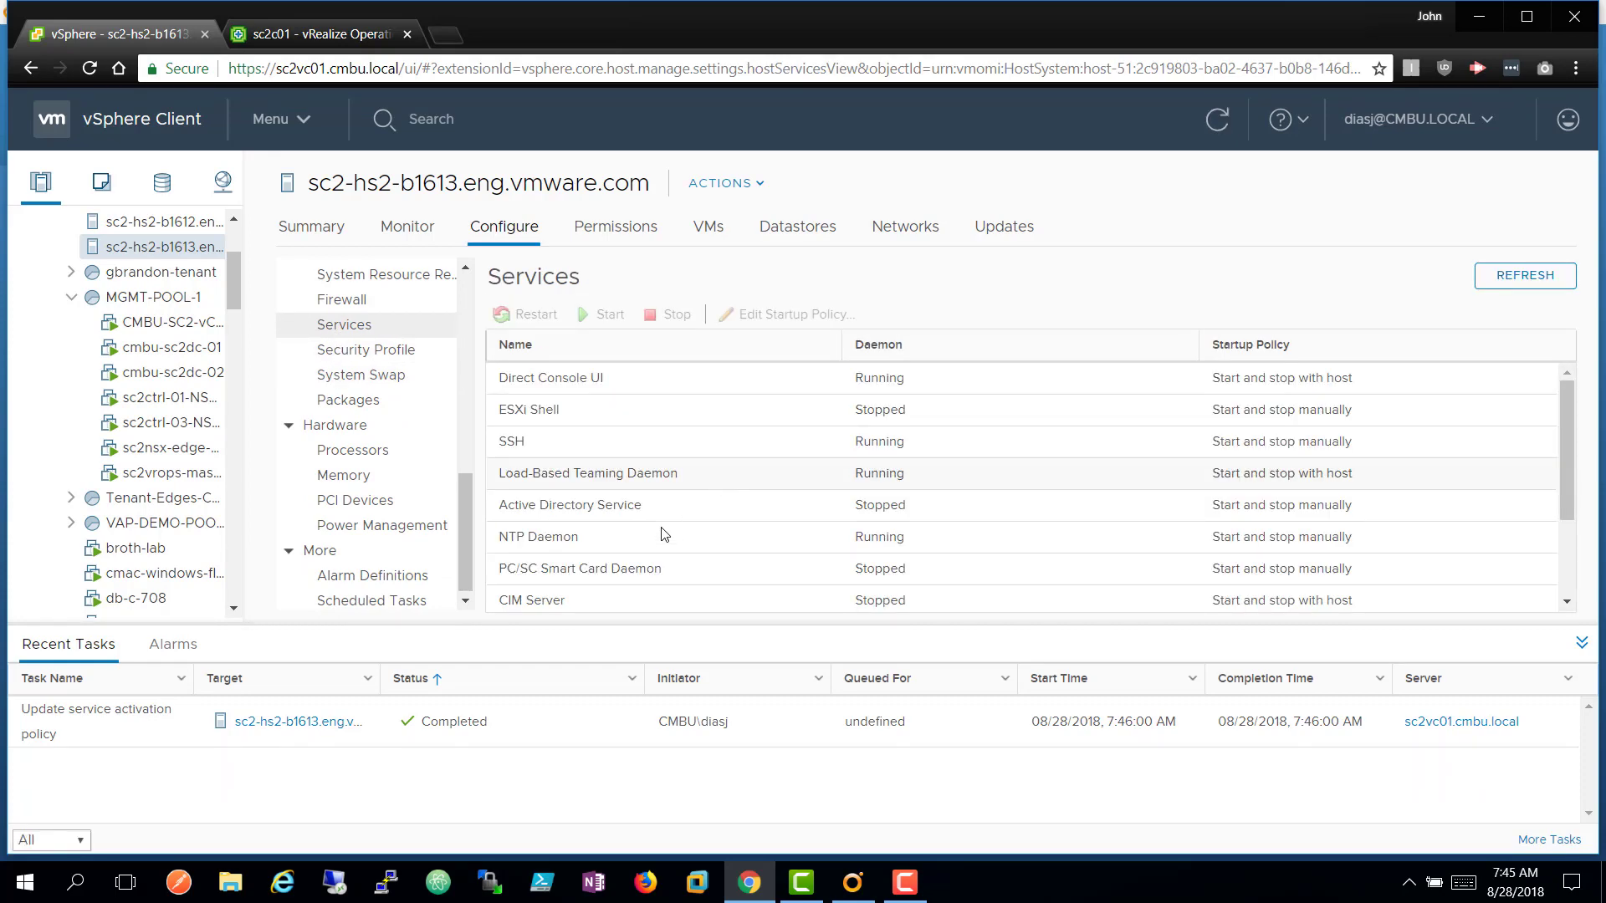
click(546, 538)
click(648, 315)
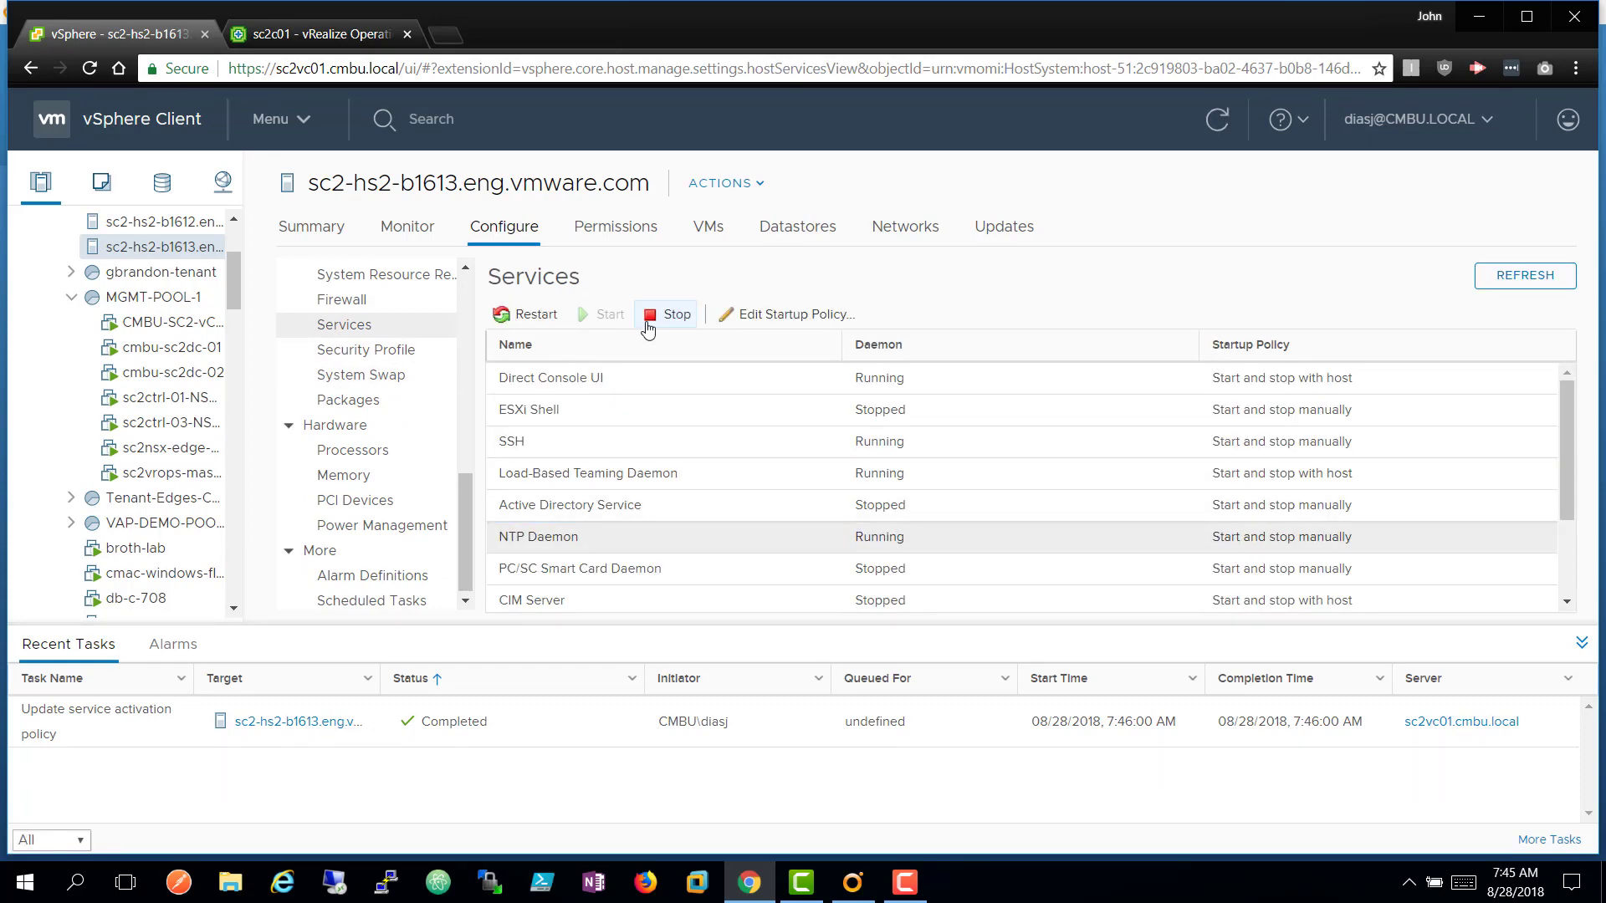
click(1023, 522)
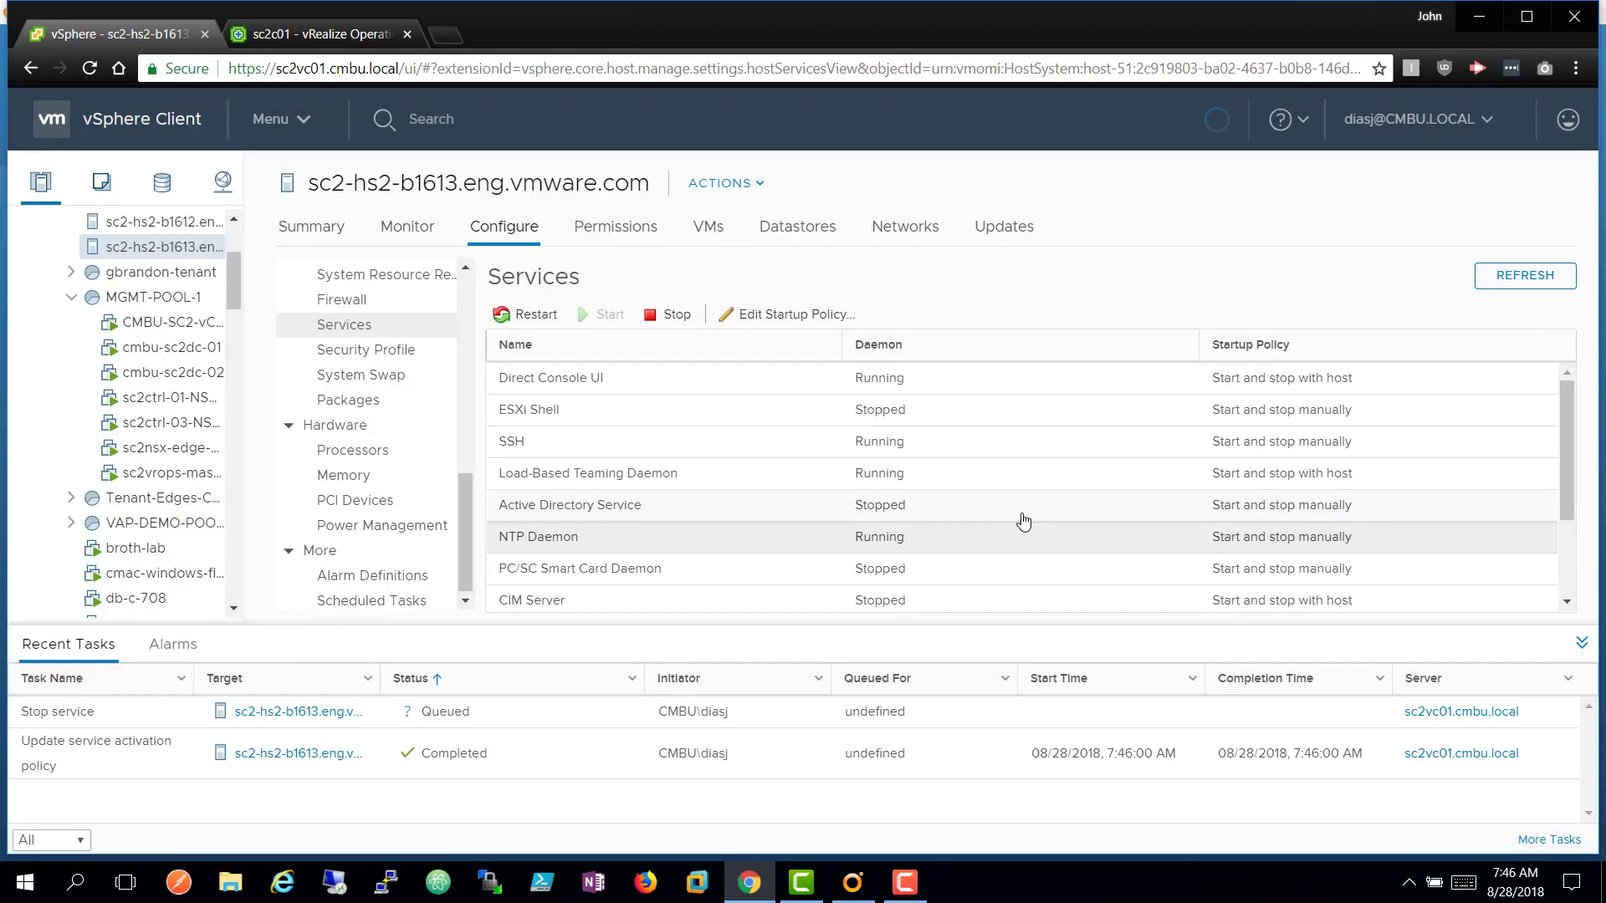
click(324, 34)
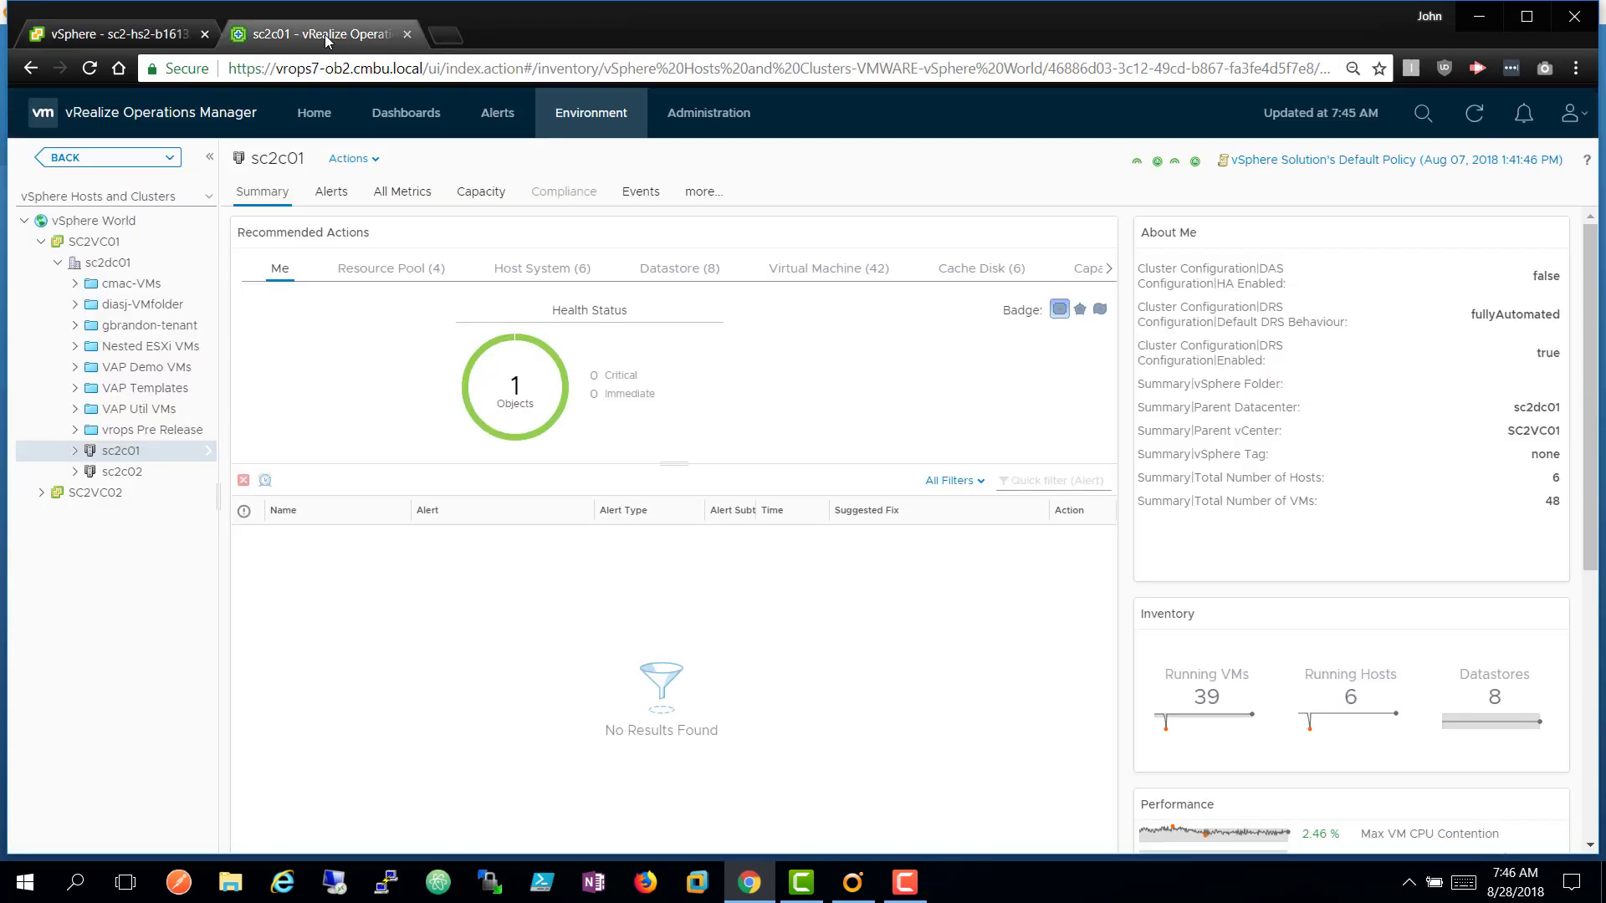
Open today's JD Someone Broke NTP alert and cancel its JD Reset Host NTP action.
click(499, 119)
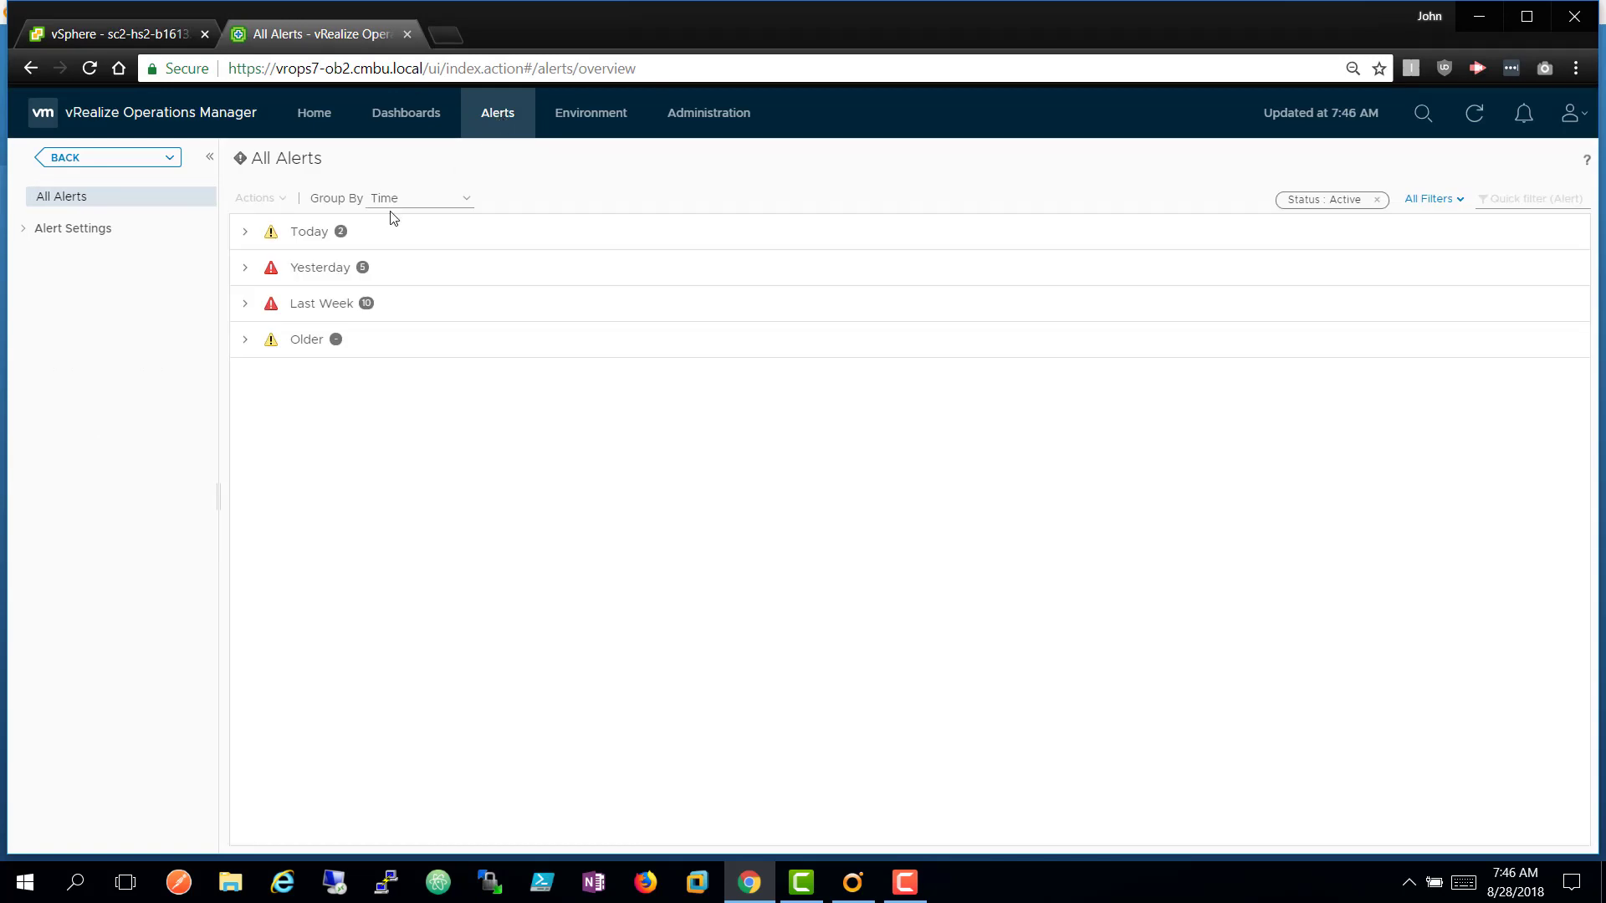
click(246, 237)
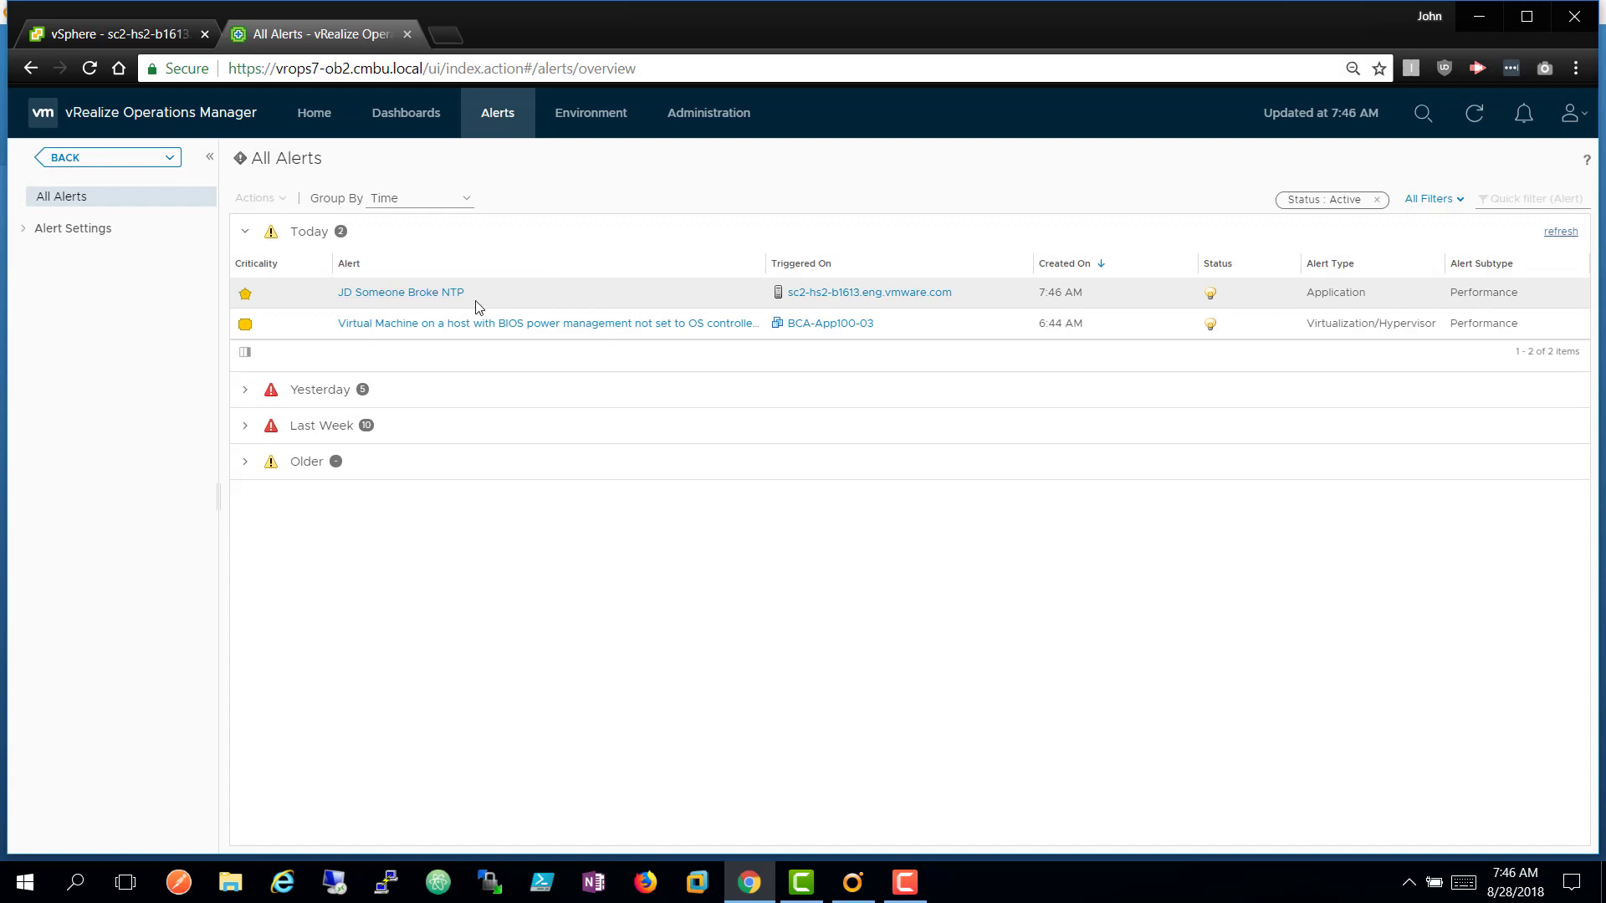
click(425, 298)
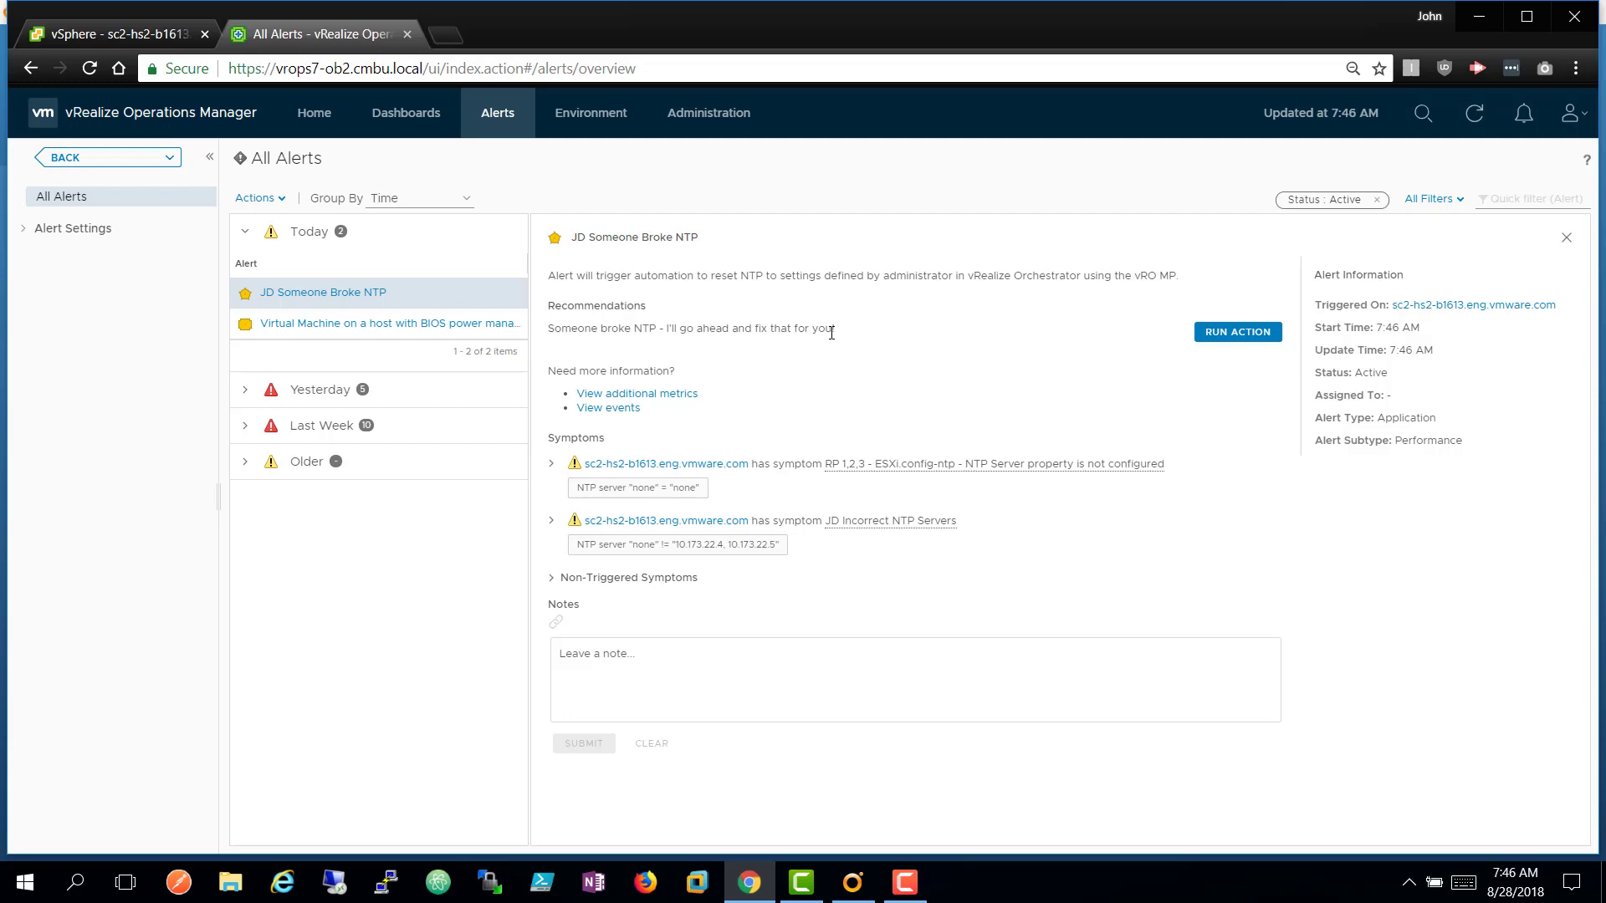
click(1212, 334)
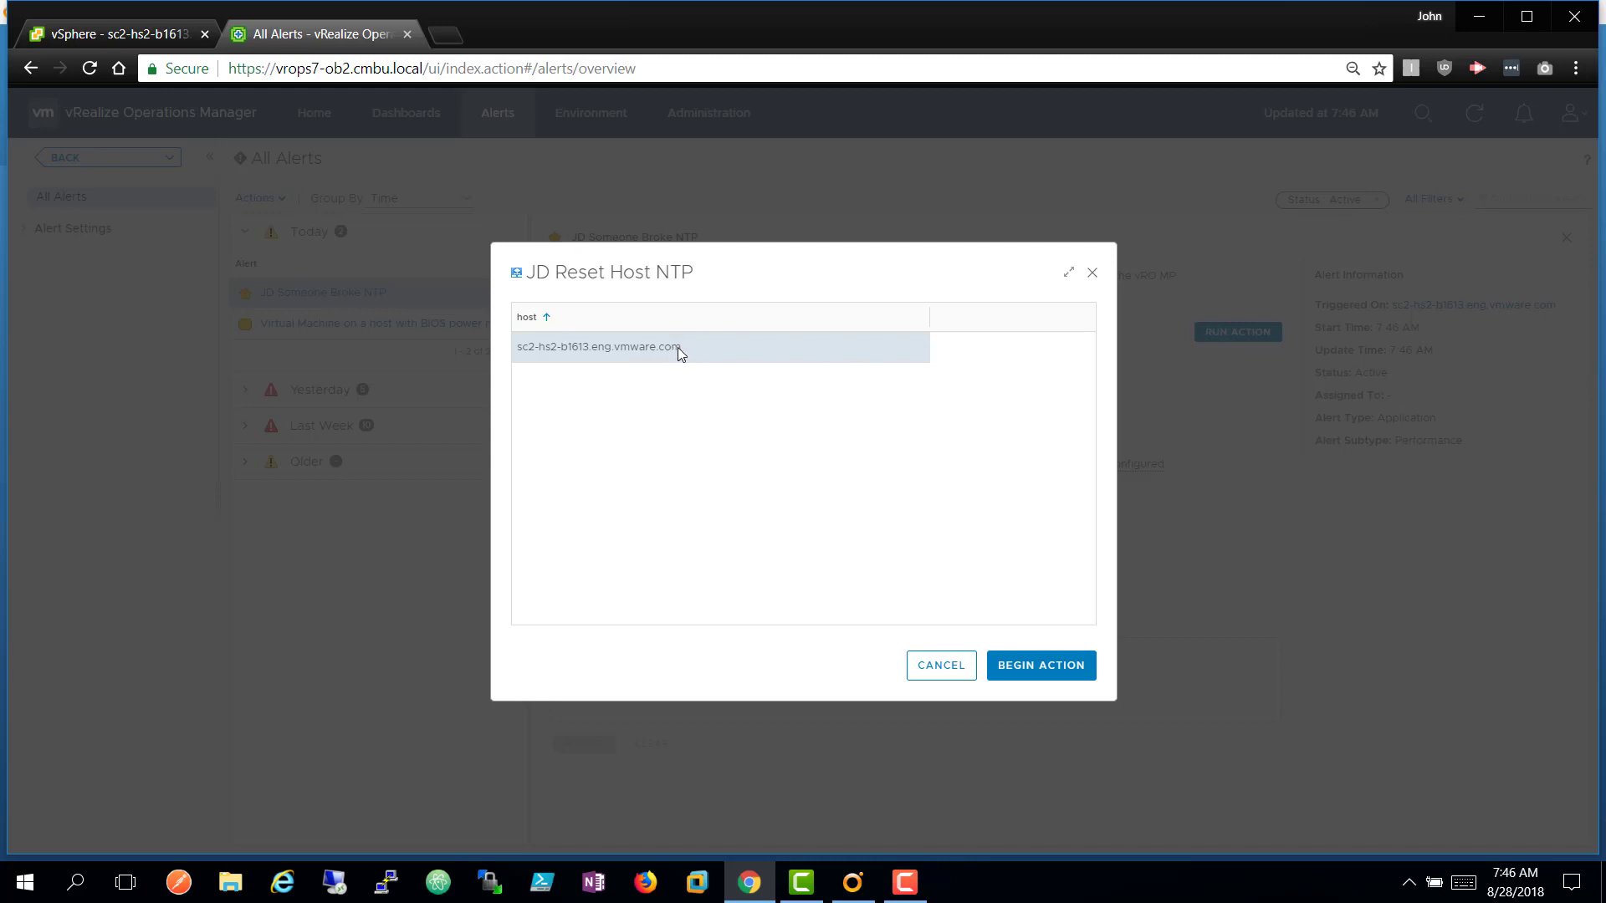
click(923, 666)
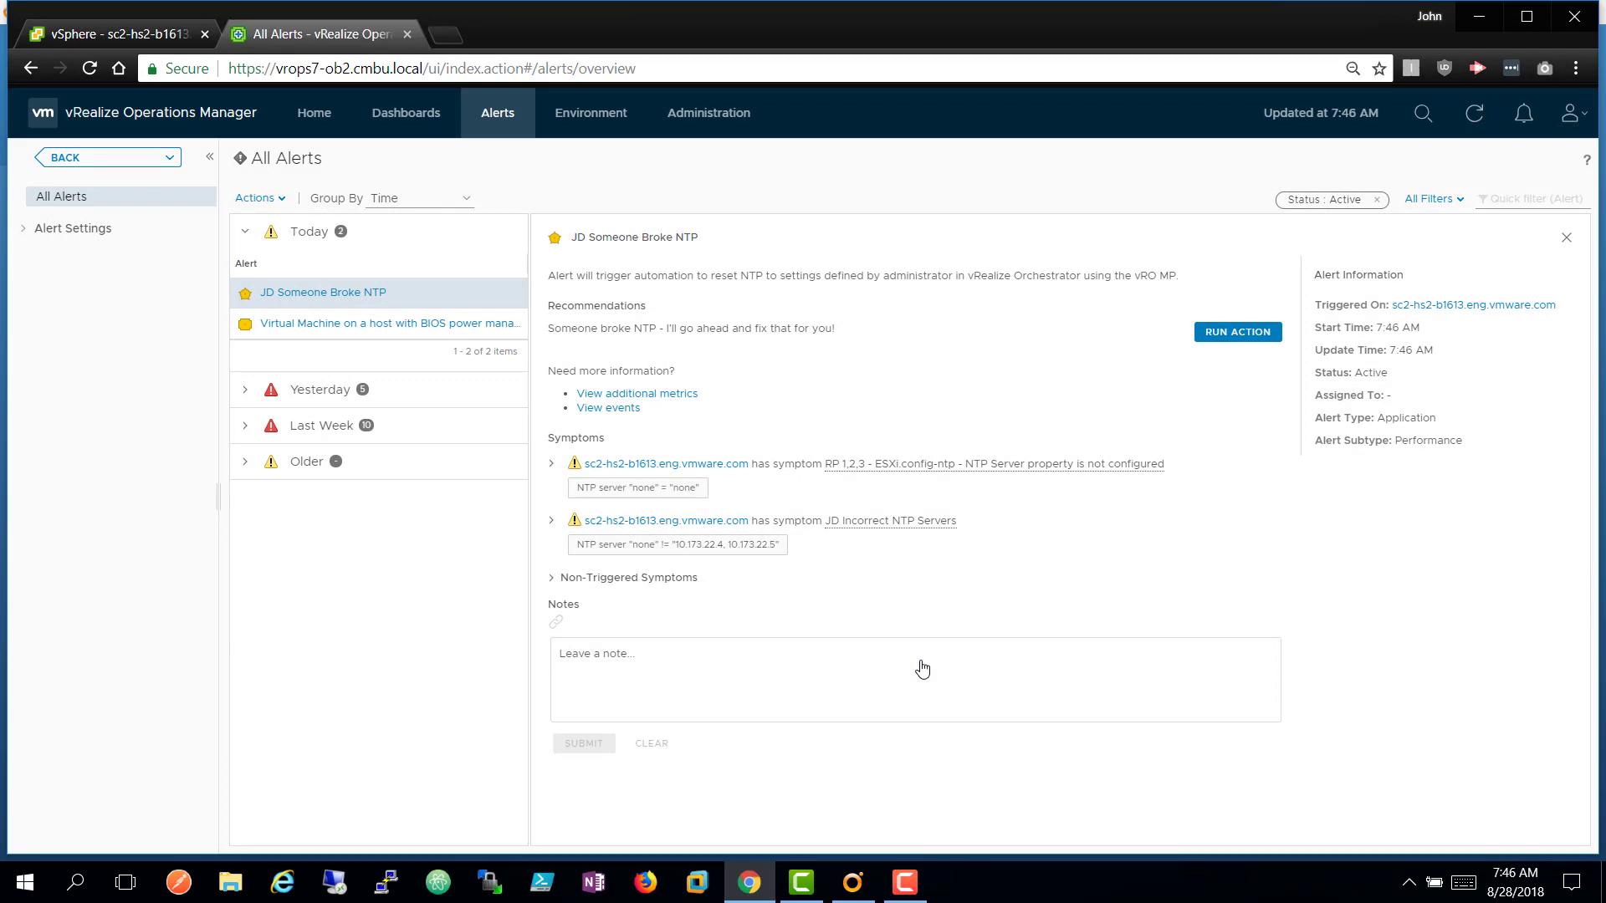
Check in Orchestrator that the 07:45:58 JD Reset Host NTP run completed, then return to Chrome.
click(852, 883)
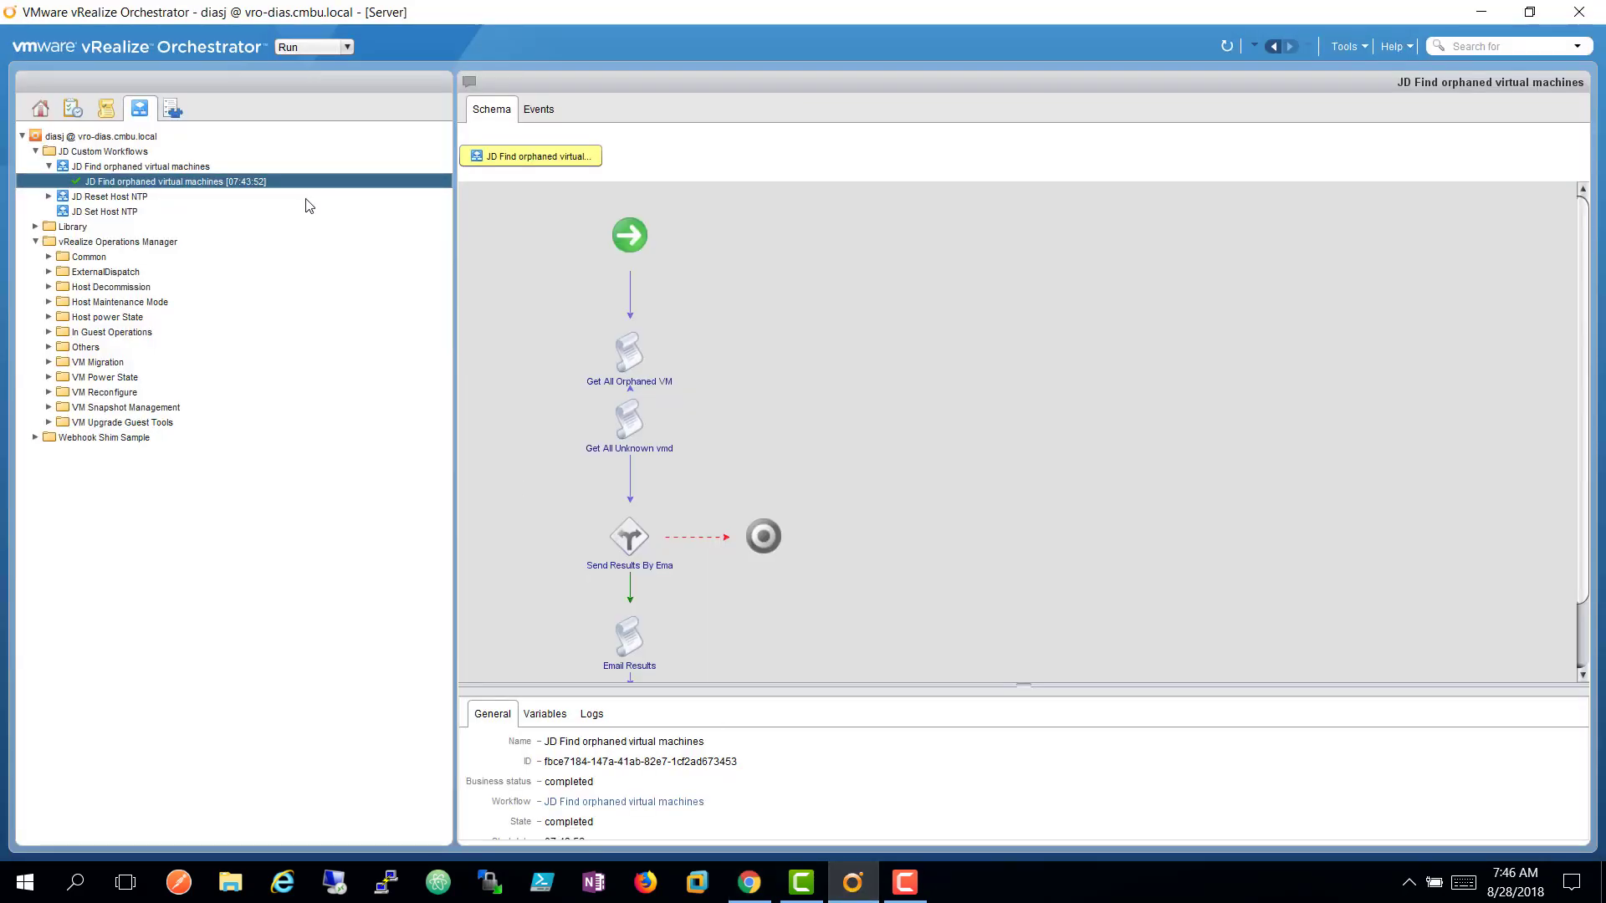
click(49, 196)
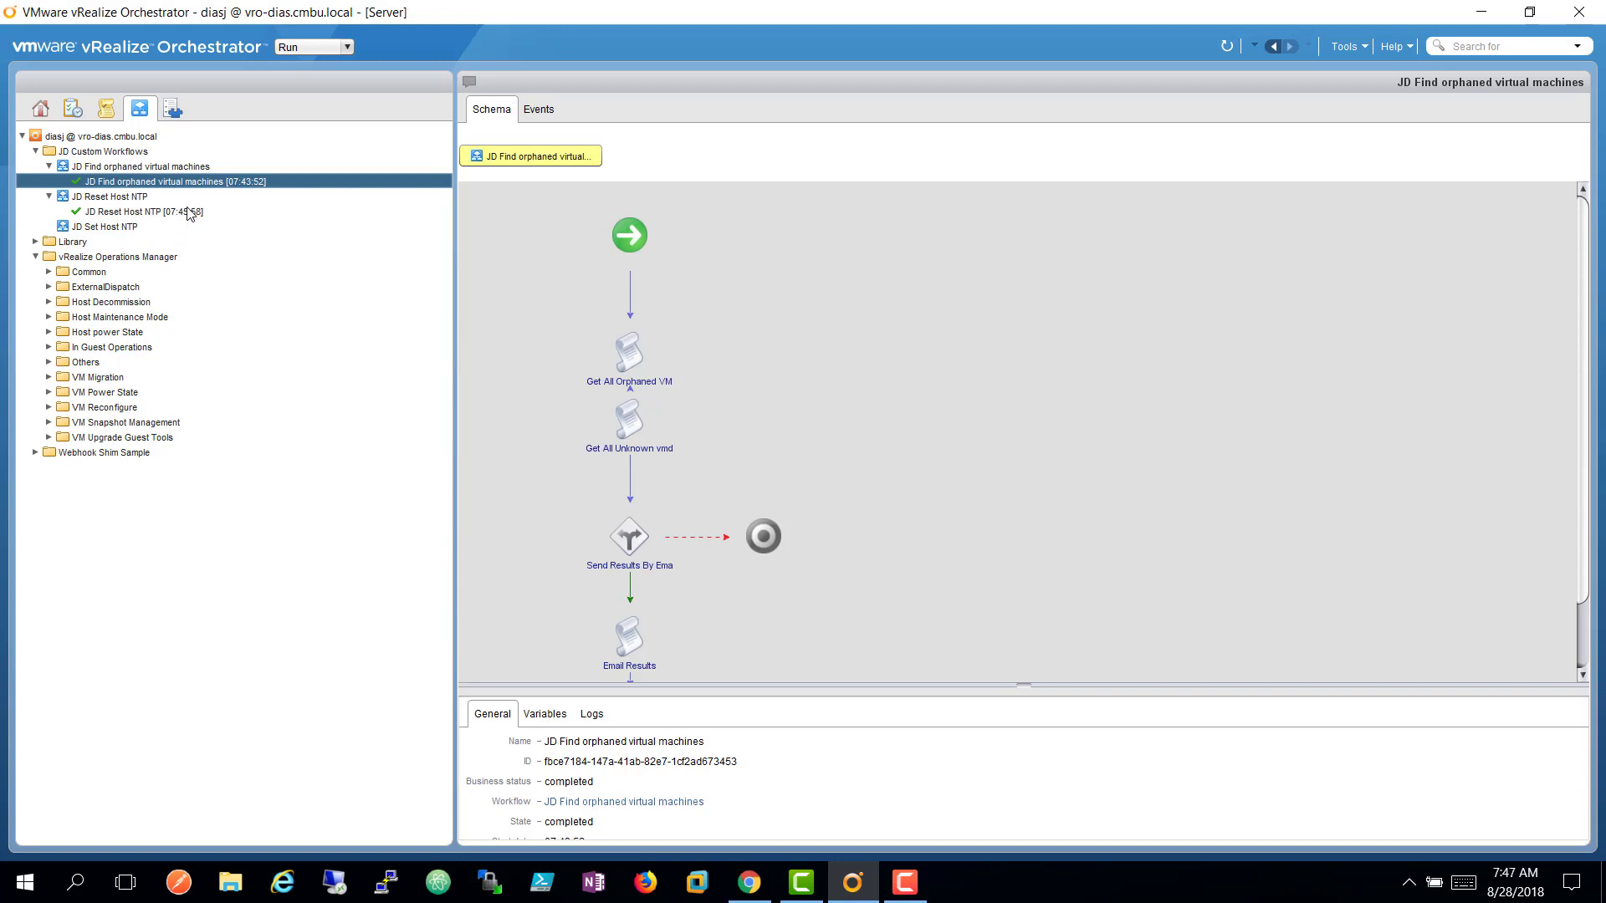
click(191, 211)
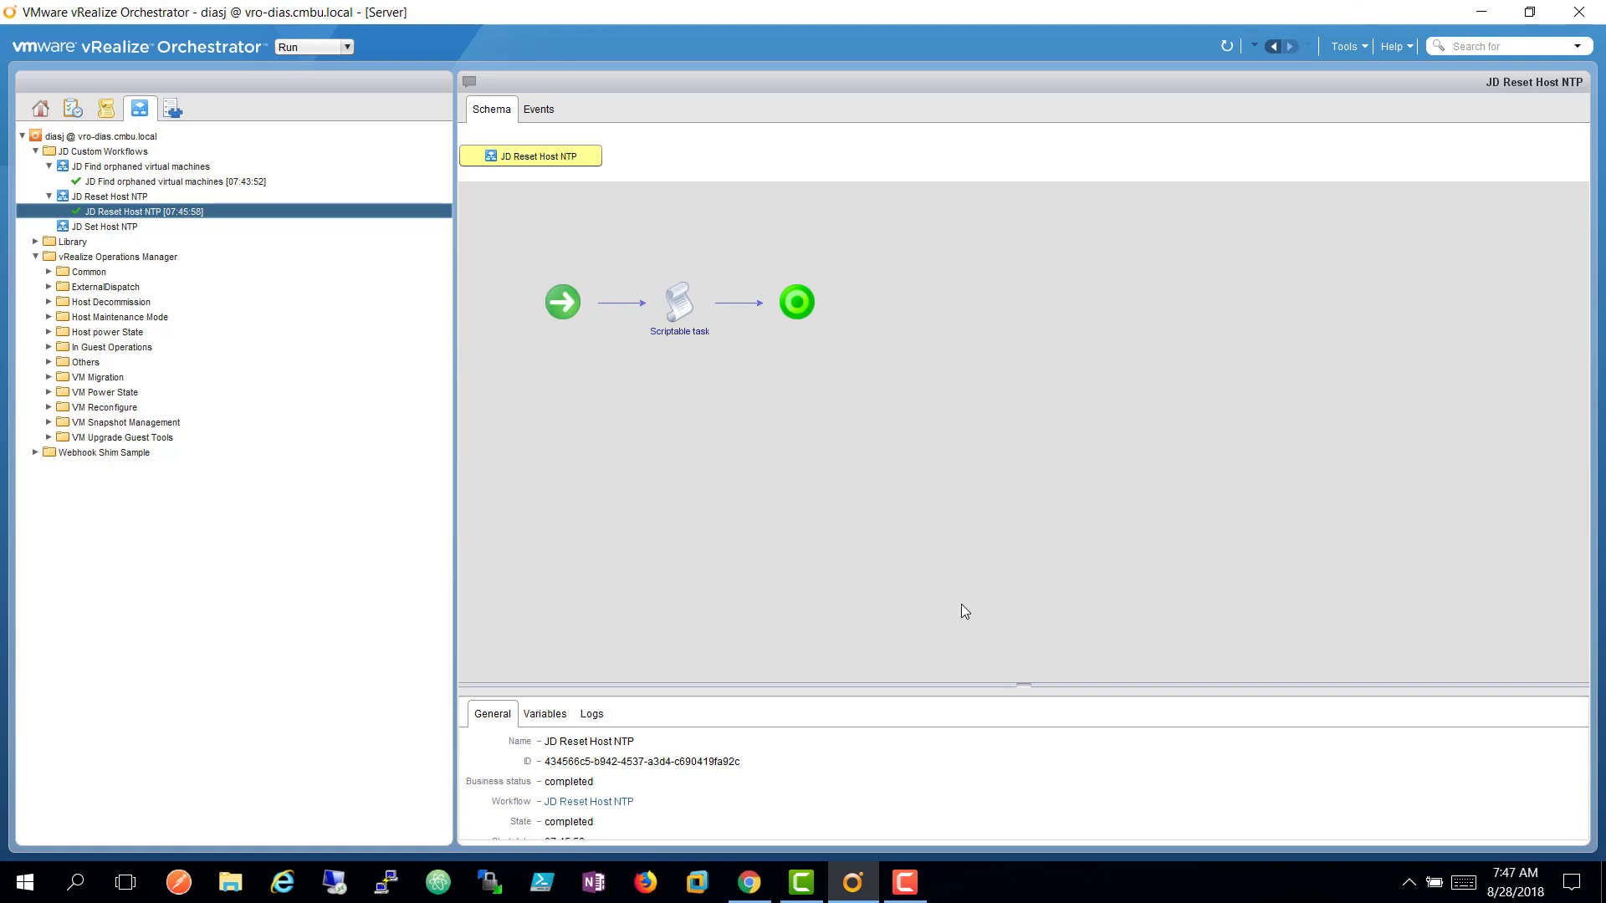
click(751, 886)
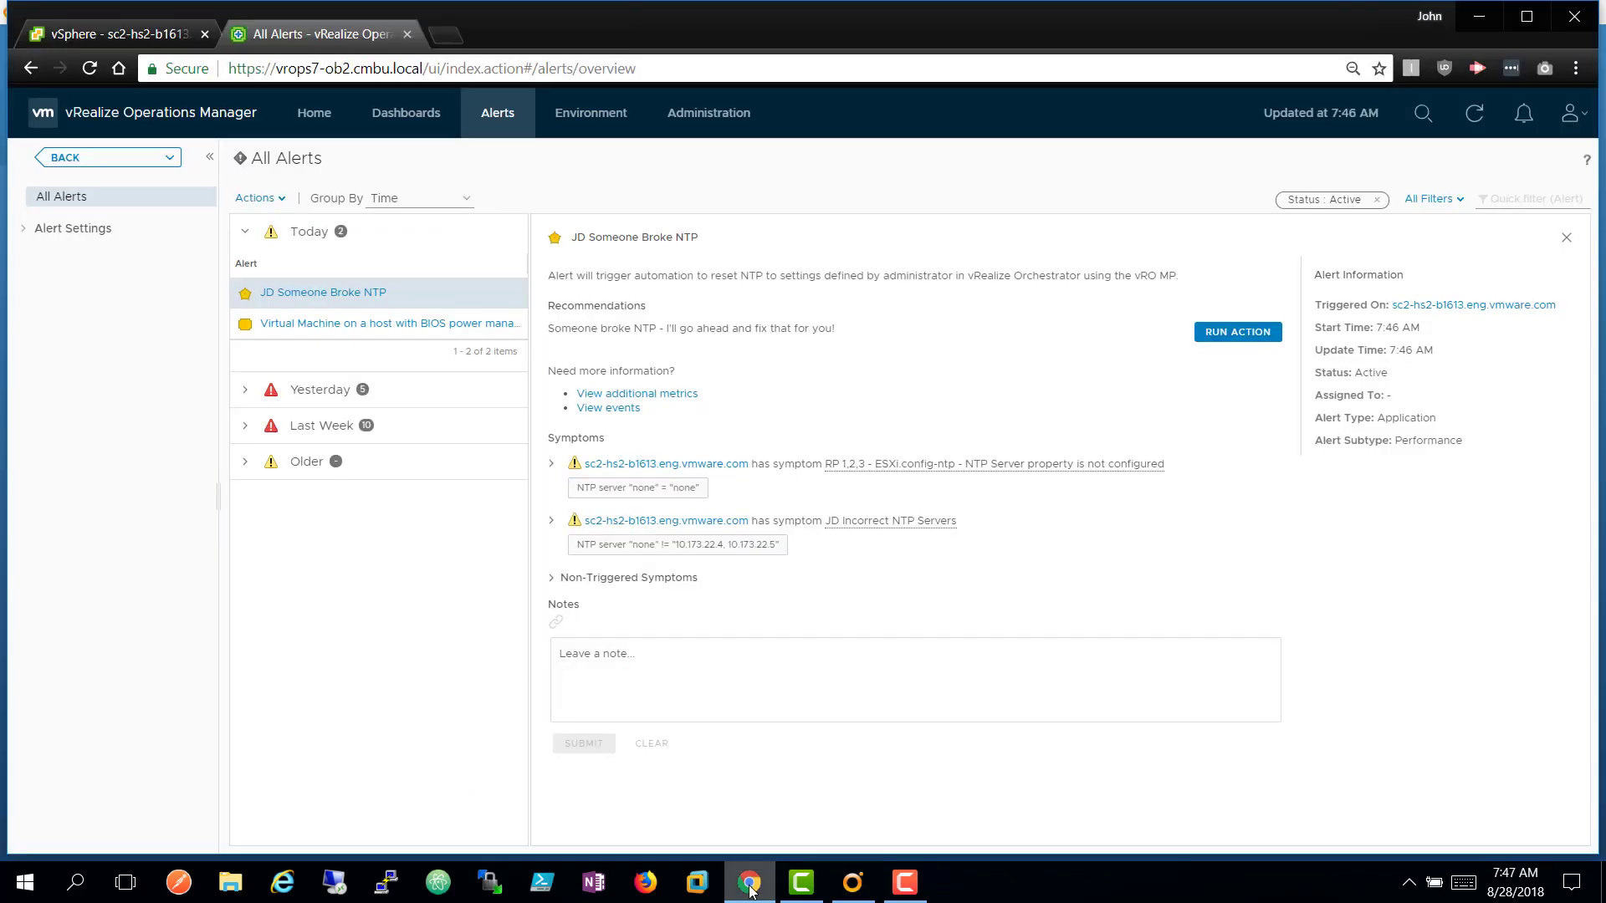
Close the alert panel, refresh the Today alerts, and go to sc2-hs2-b1613's services in vSphere.
click(1565, 240)
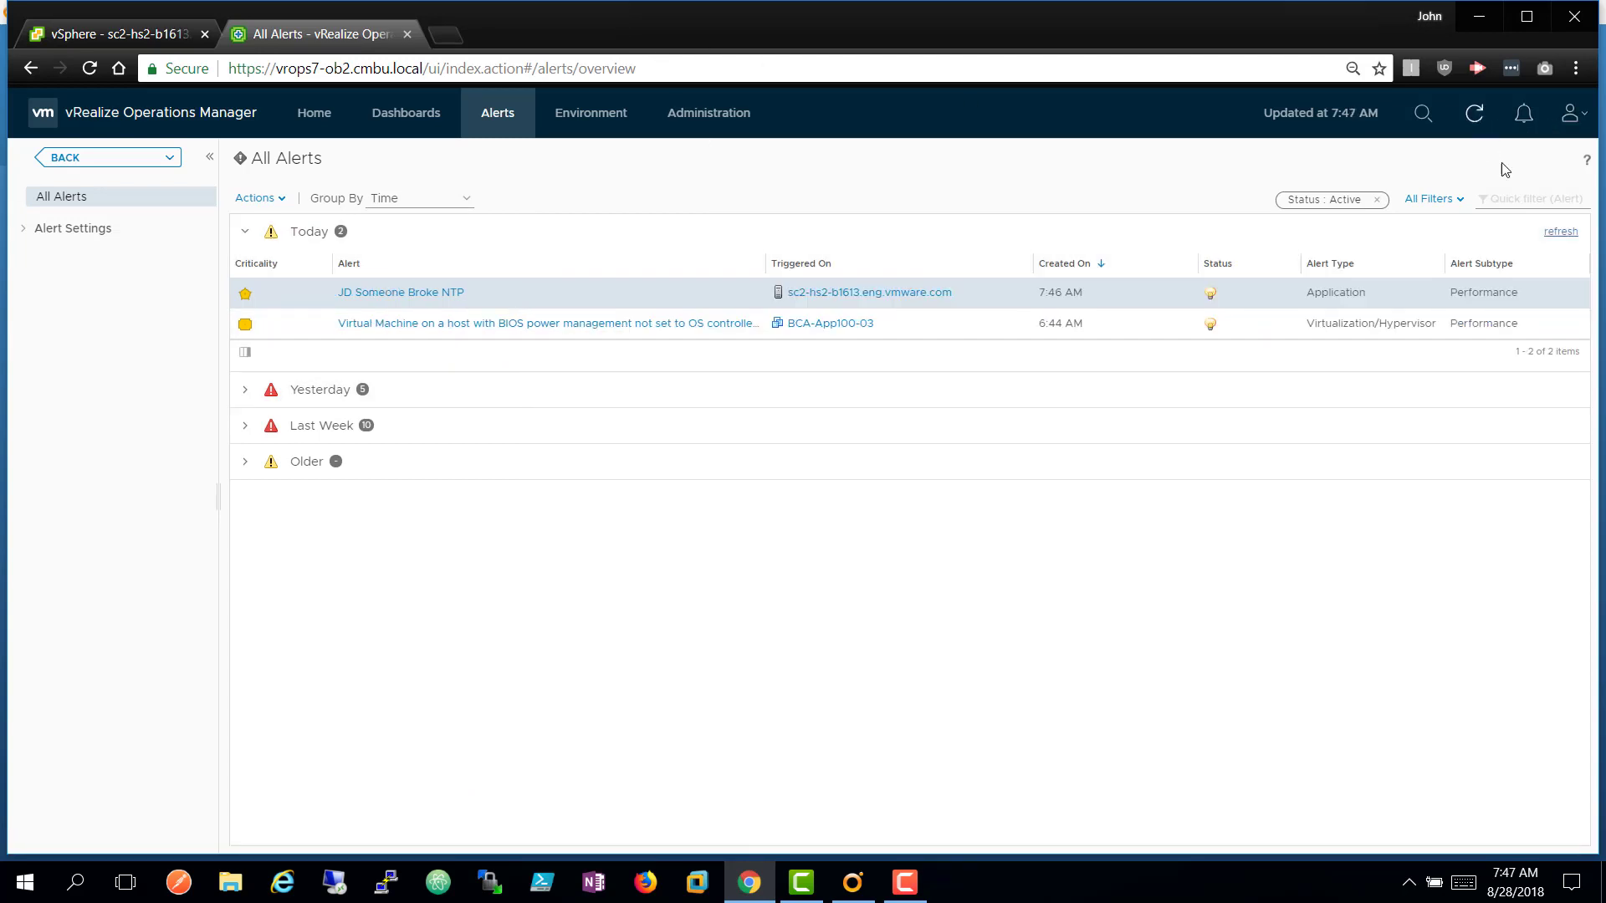
click(1562, 234)
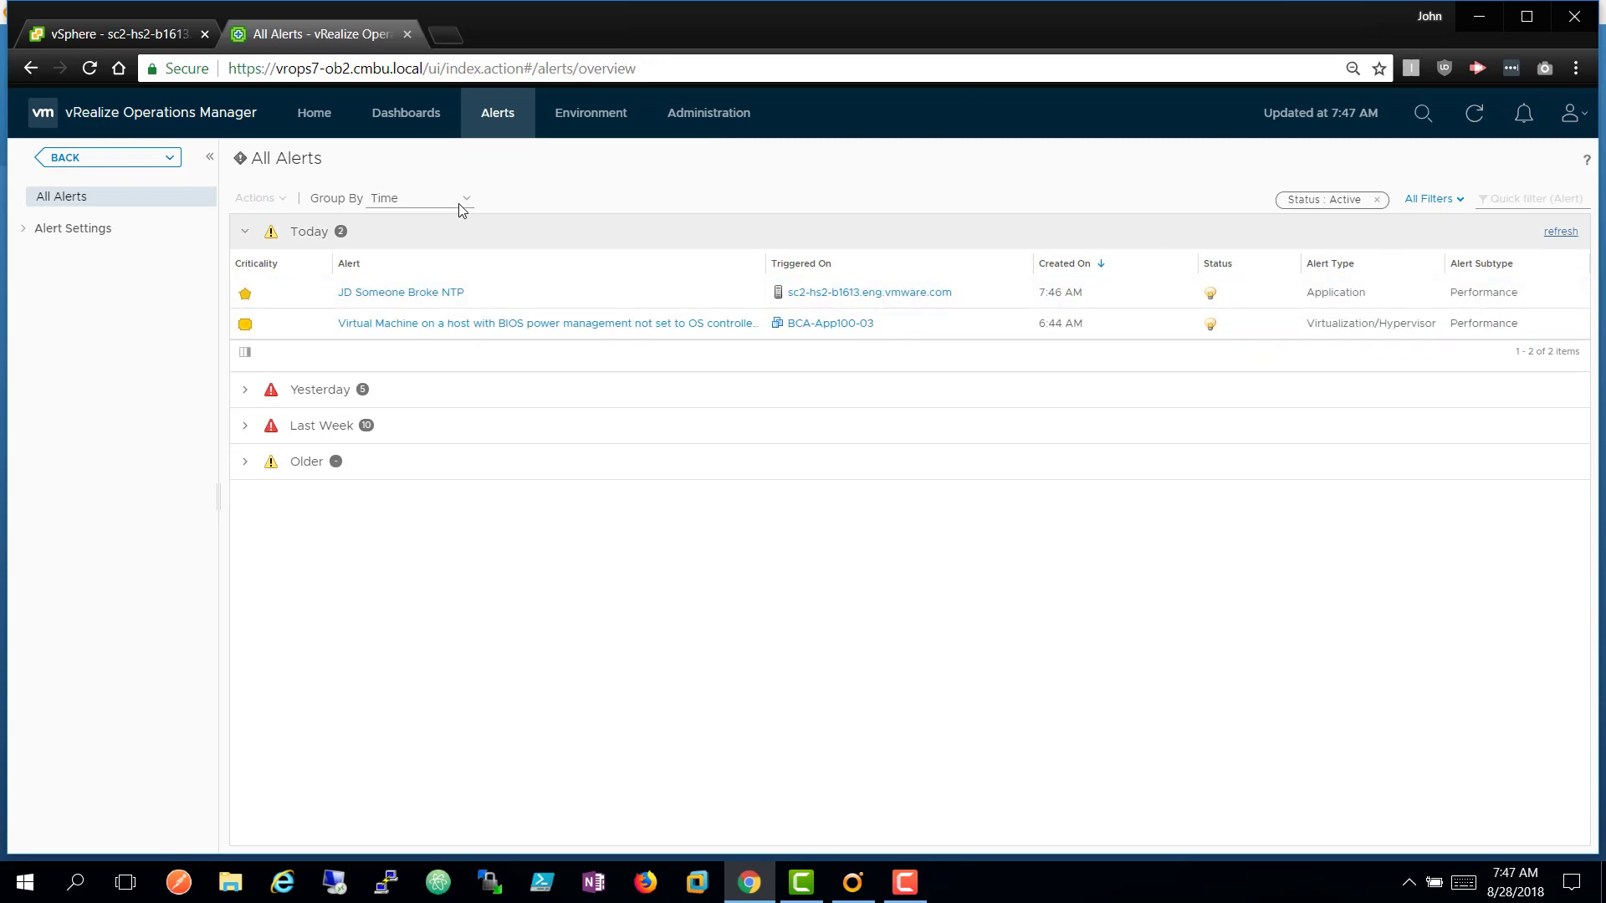
click(108, 35)
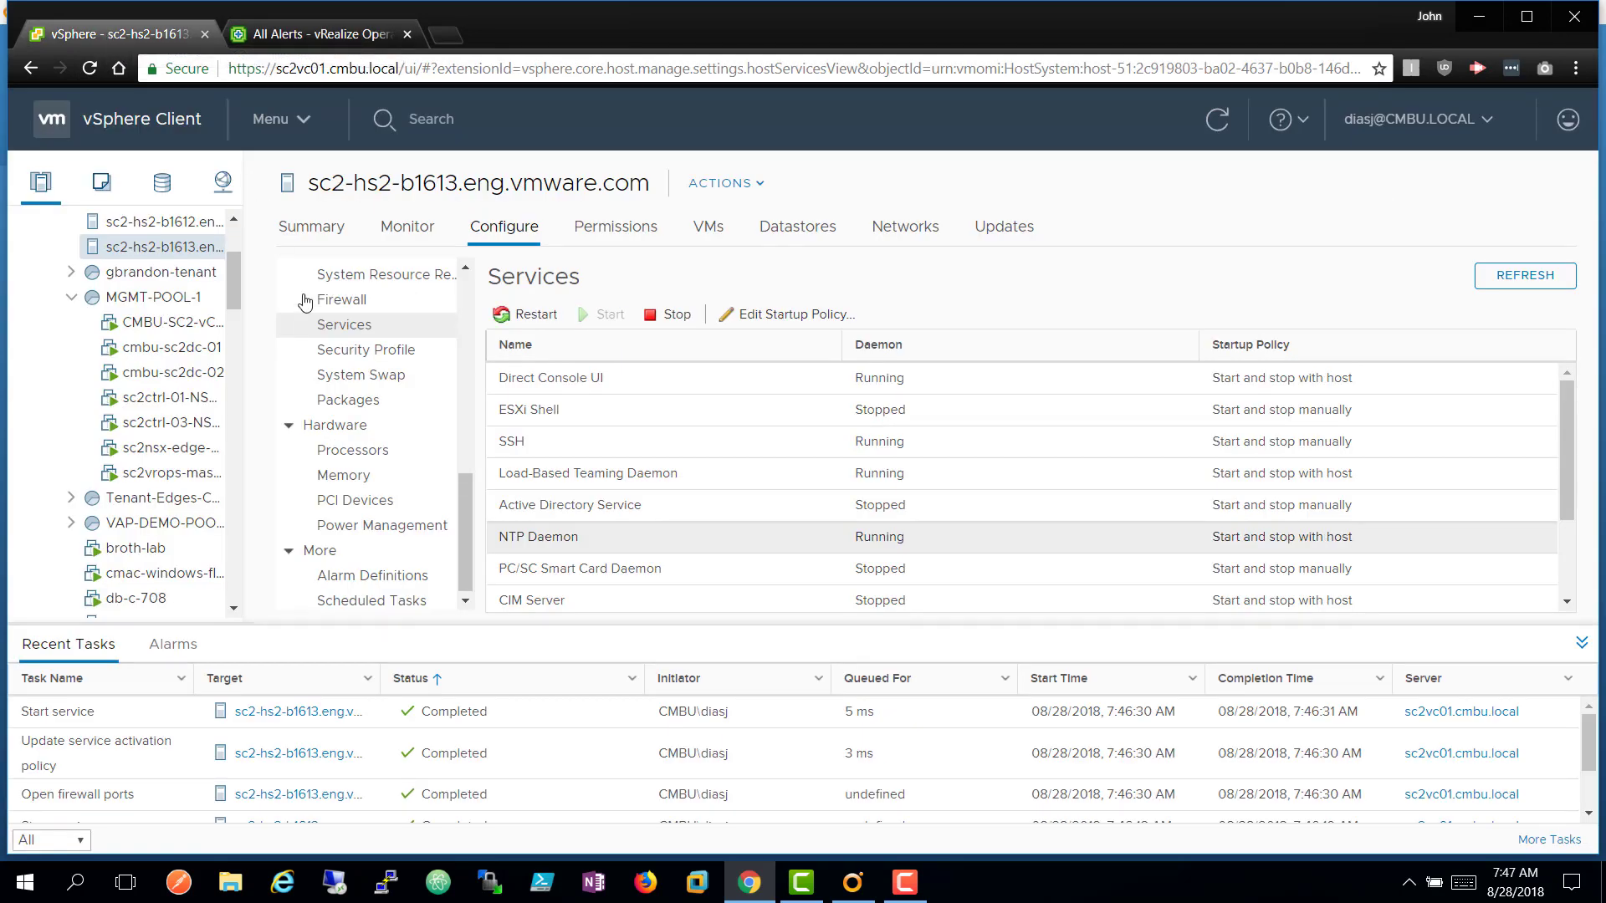
Verify the host's NTP servers are 10.173.22.4 and 10.173.22.5, then return to the sc2c01 summary.
click(467, 268)
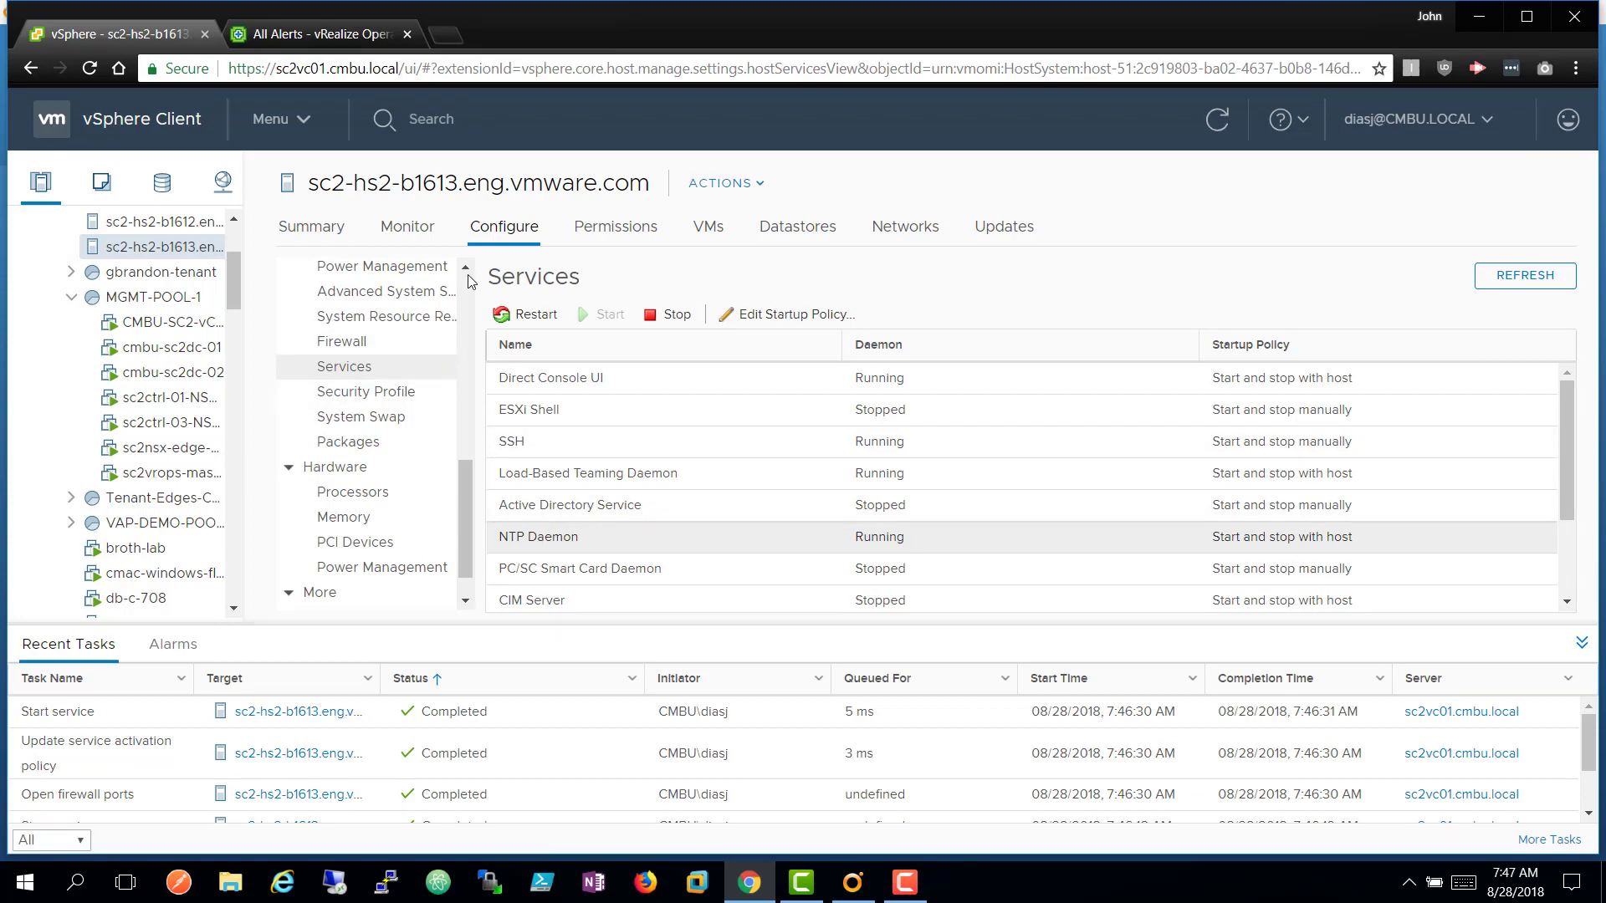
scroll(466, 269, up, 3)
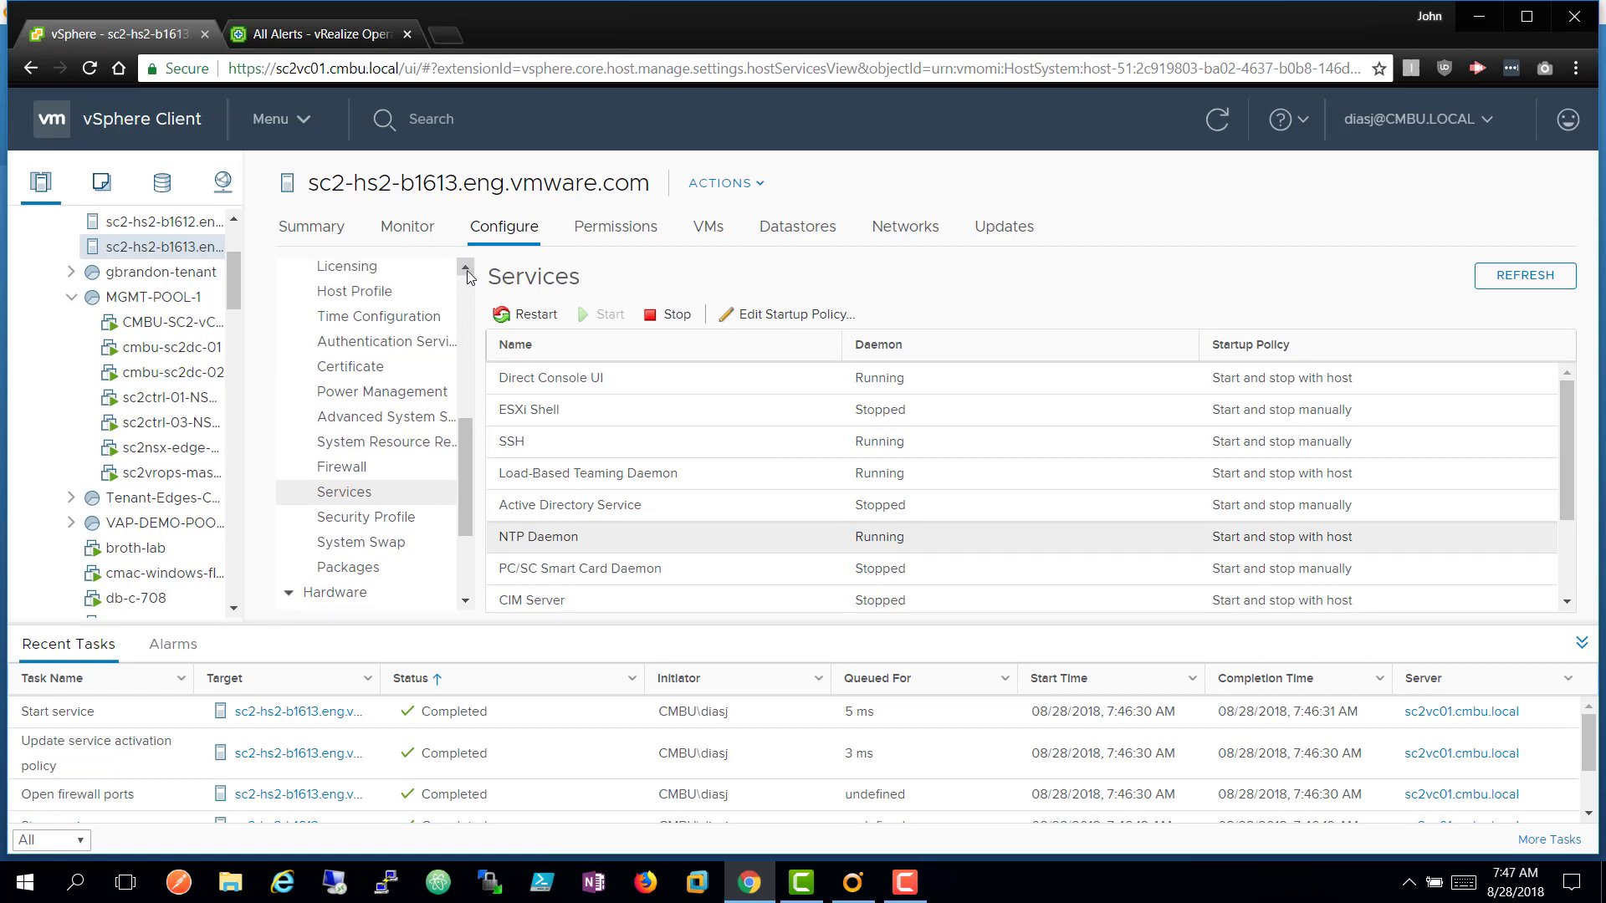
click(421, 324)
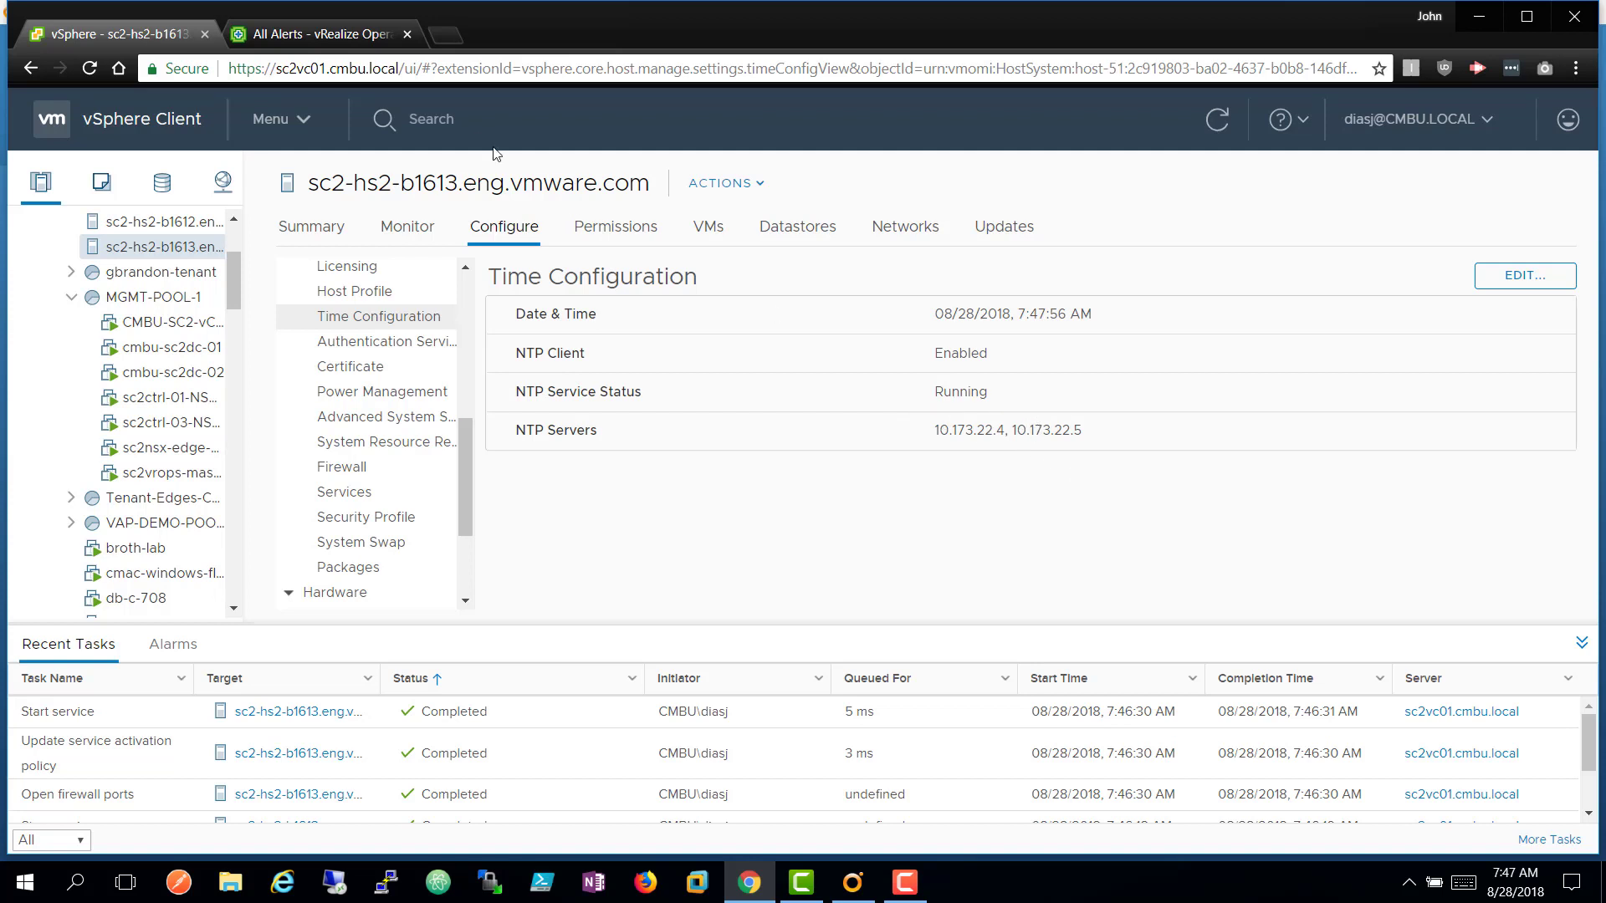
click(320, 36)
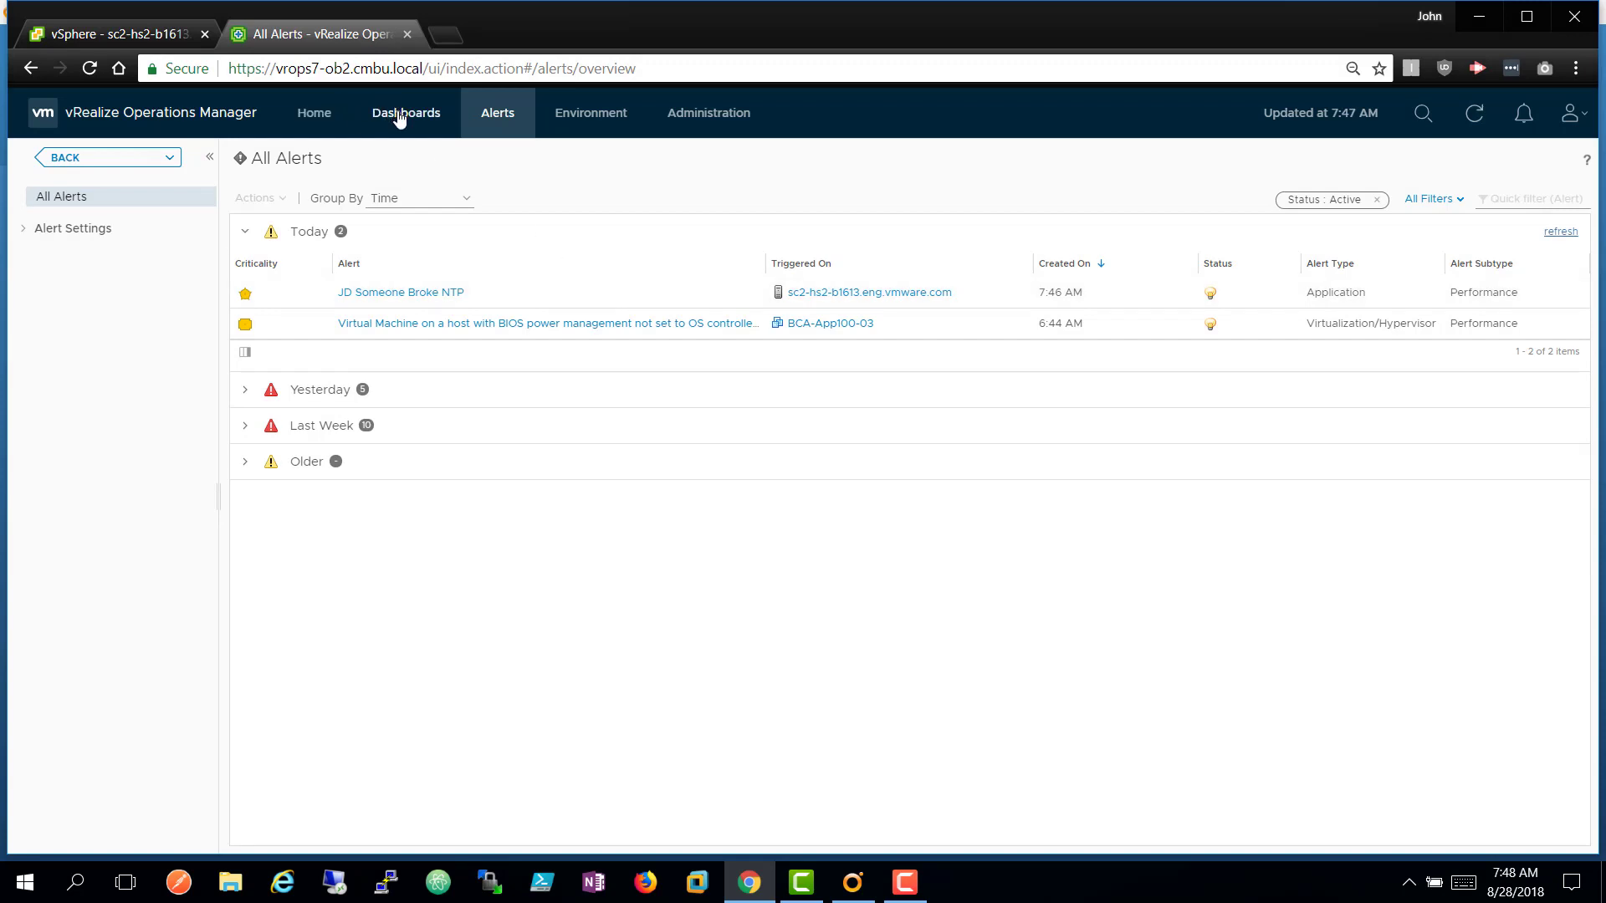
click(137, 168)
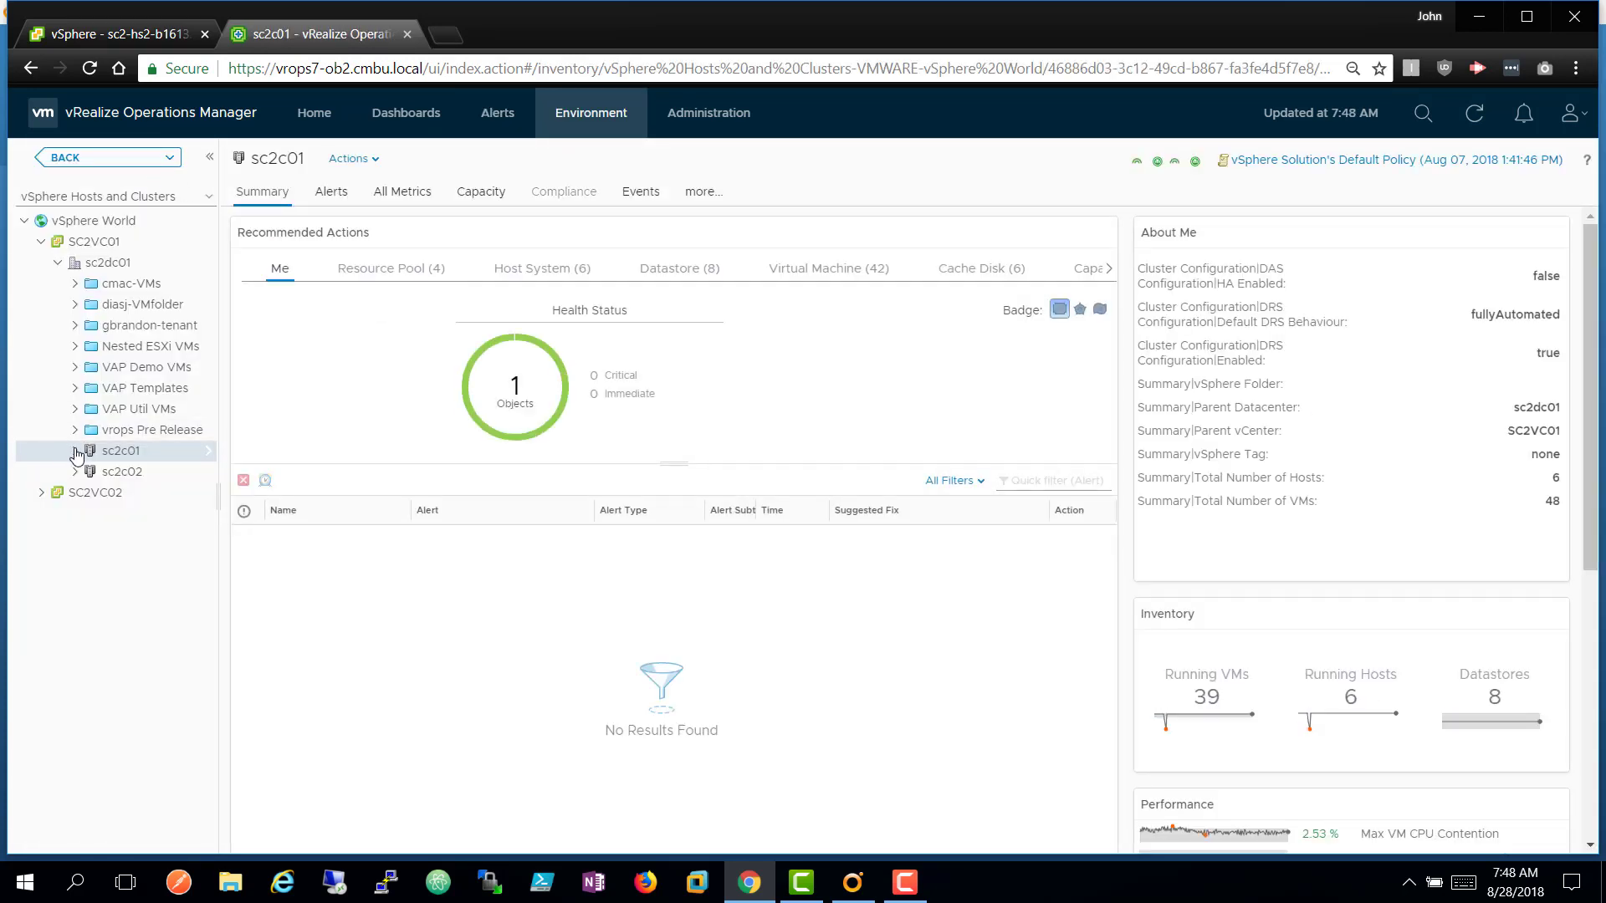
Expand sc2c01, select host sc2-hs2-b1608.eng.vmware.com, and show its Actions menu.
click(363, 164)
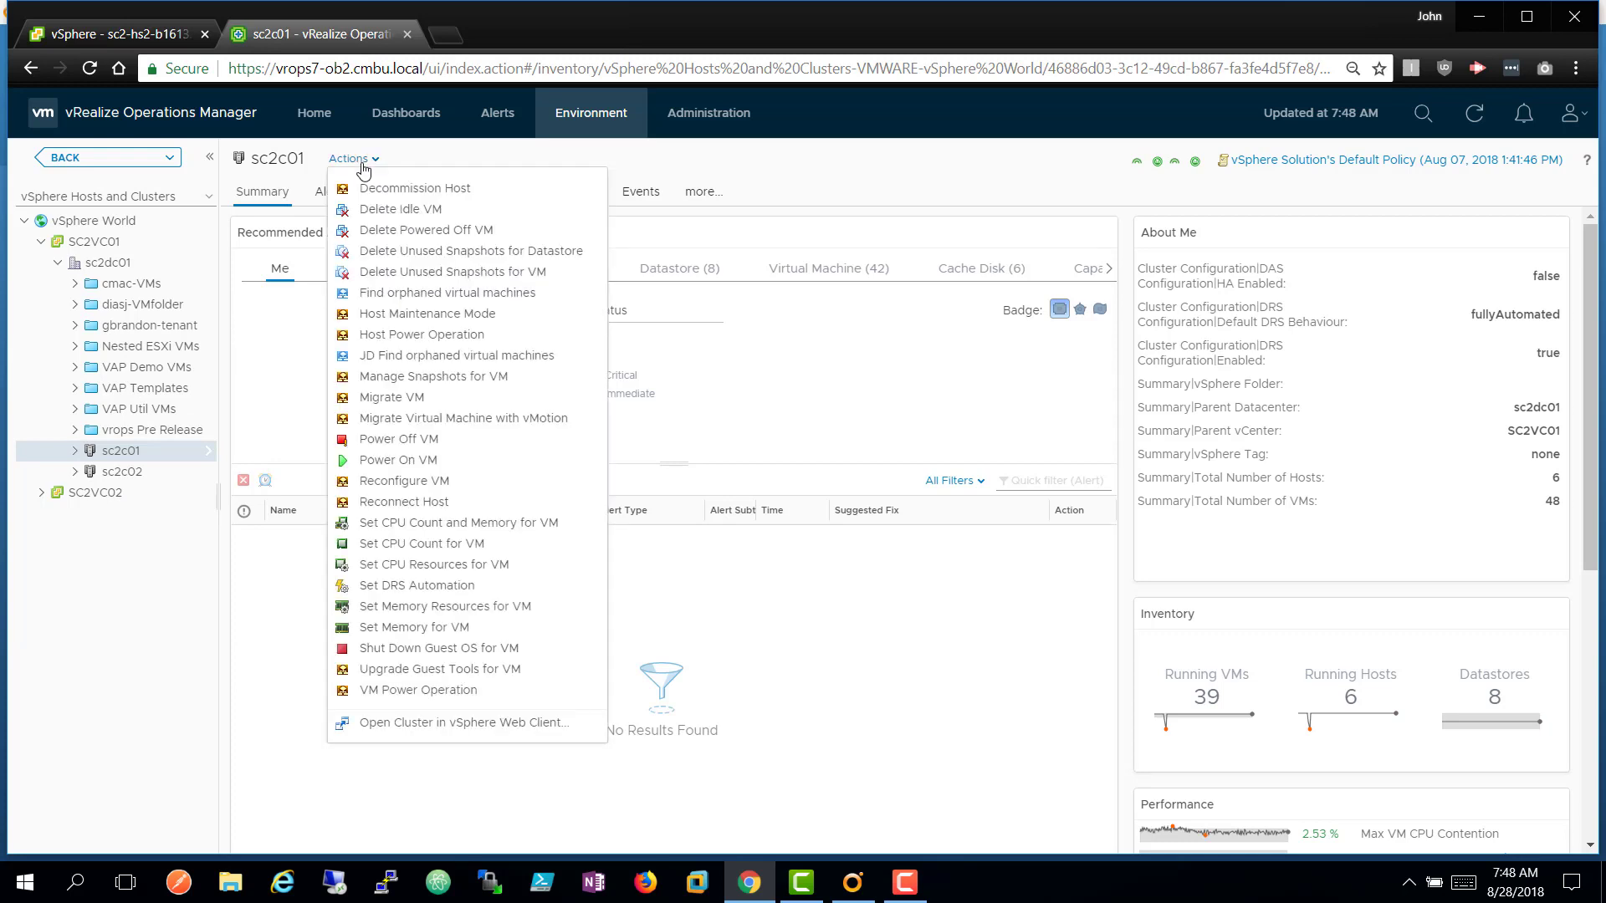
click(75, 456)
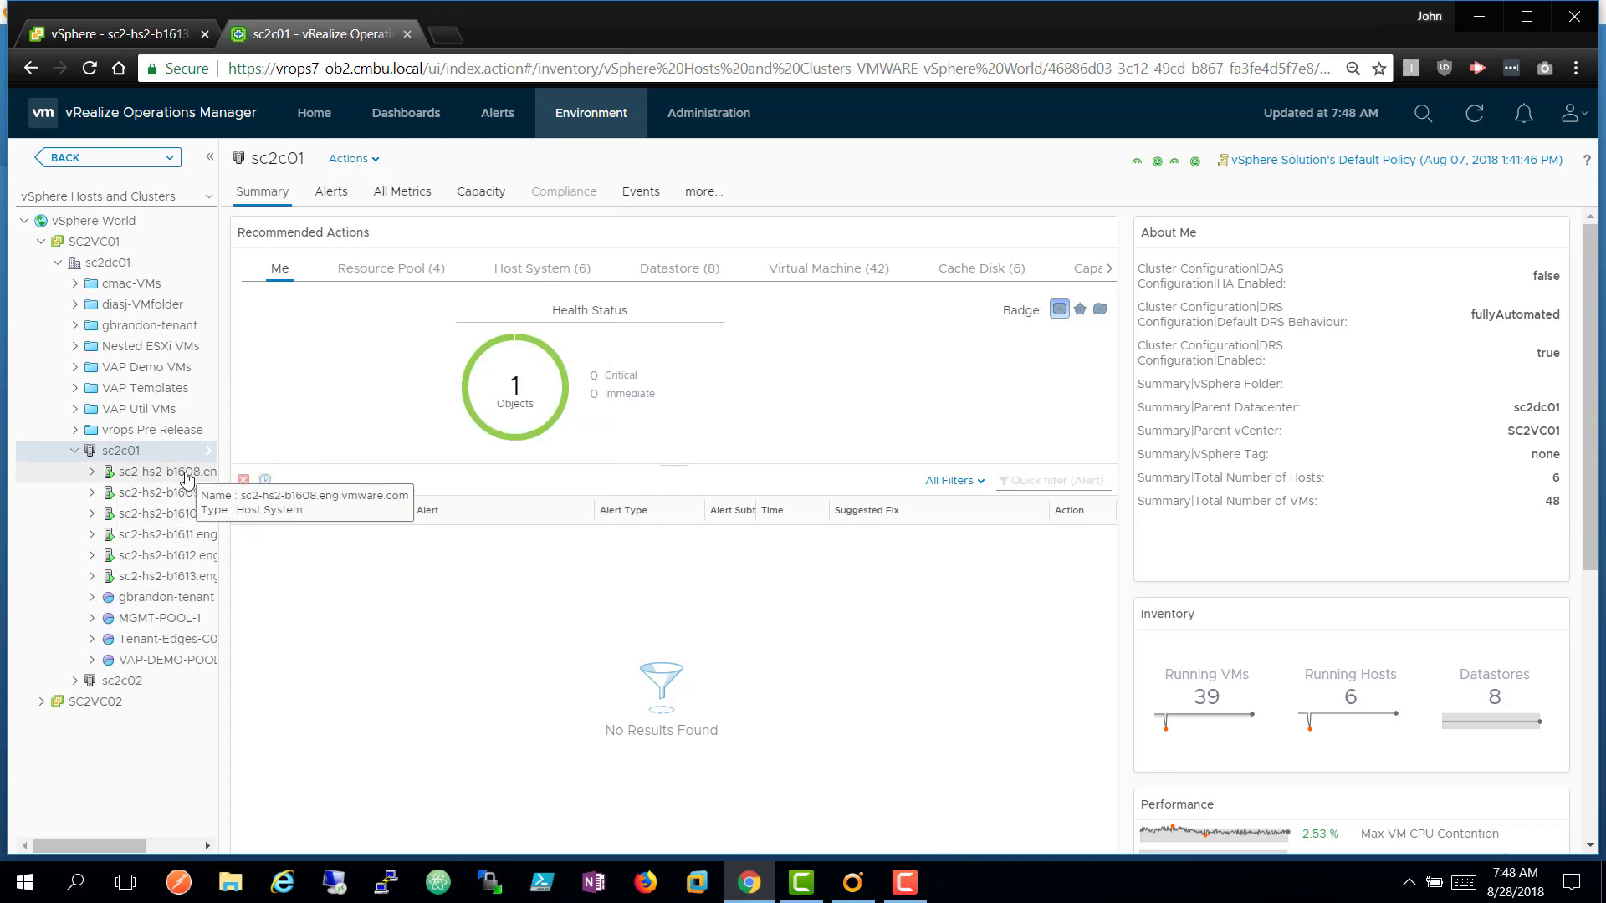
click(184, 473)
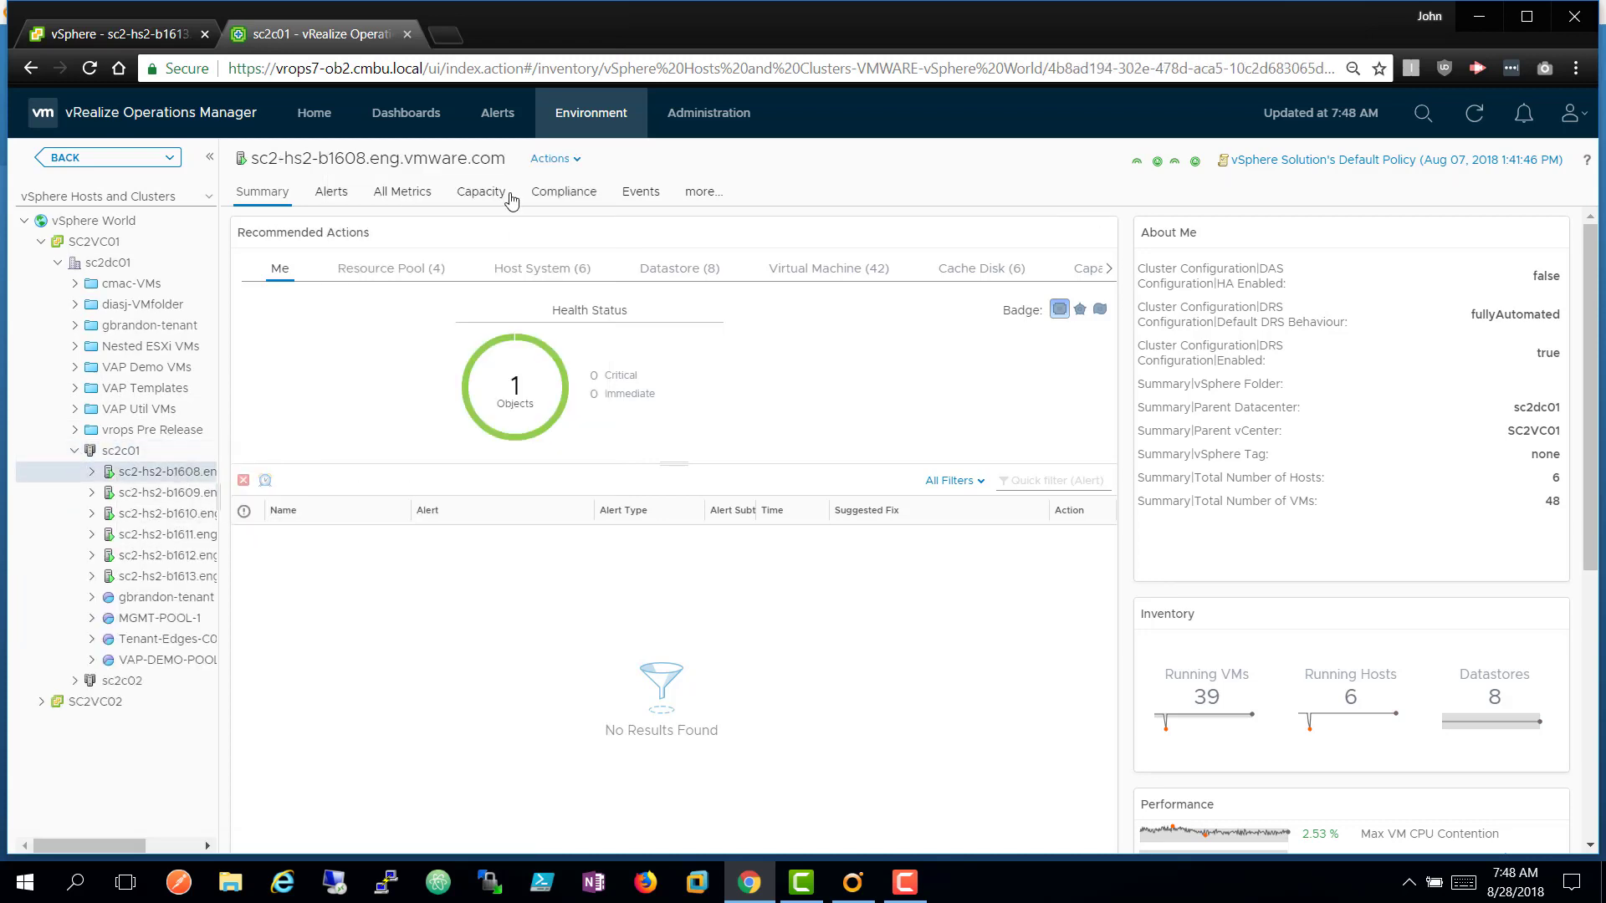
click(579, 160)
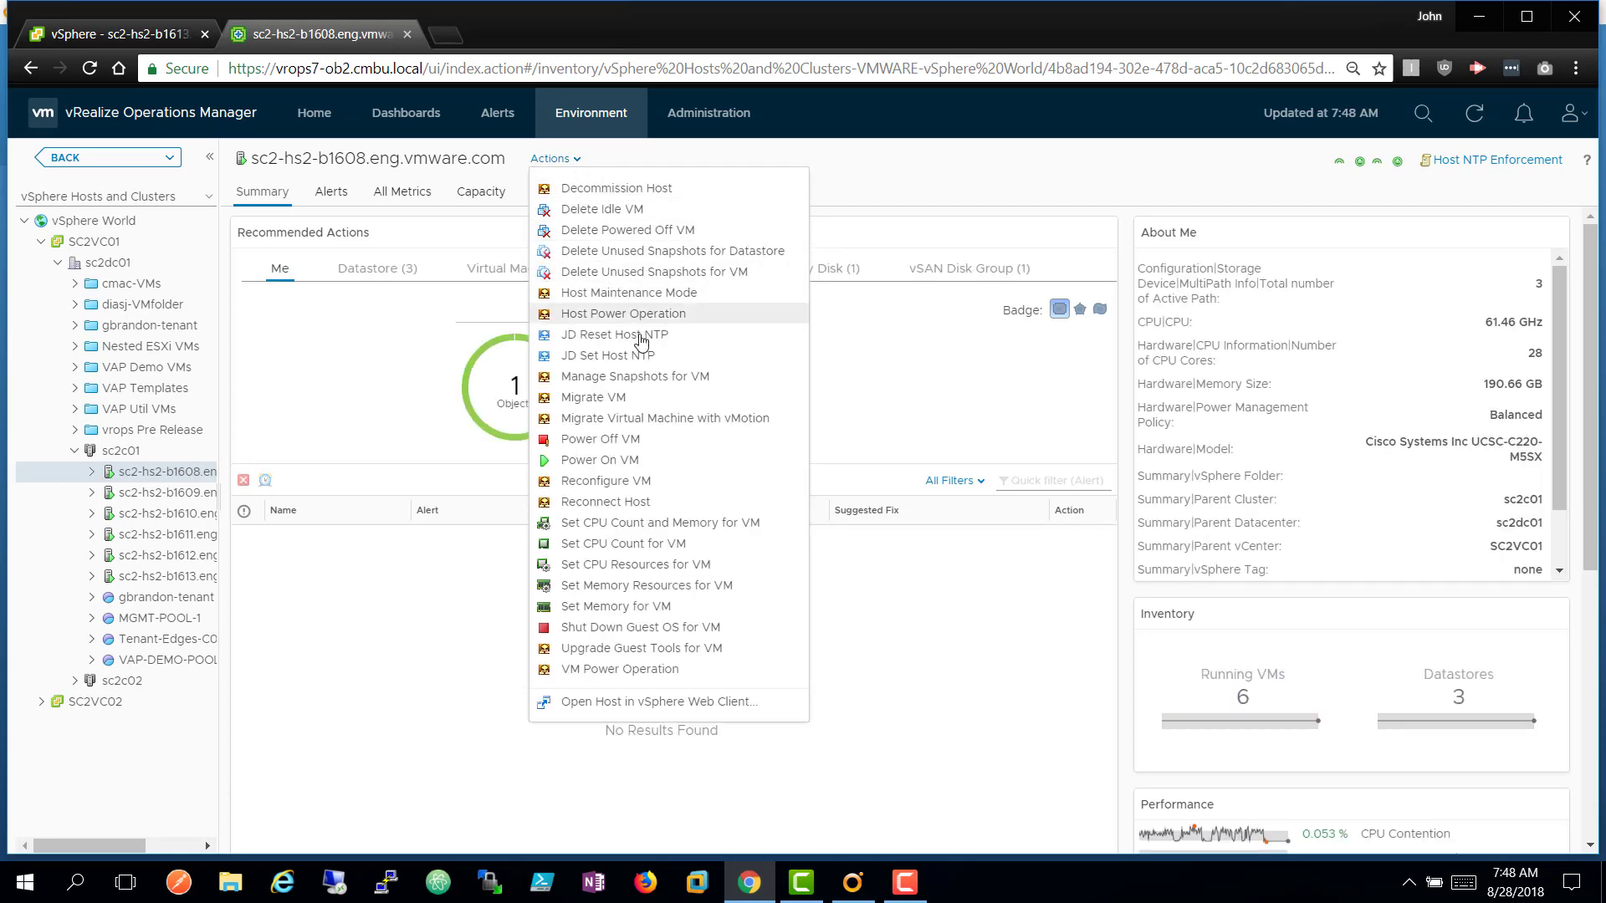
Run JD Set Host NTP on sc2-hs2-b1608 with ntpServers 10.173.22.6 and 10.173.22.7.
click(651, 357)
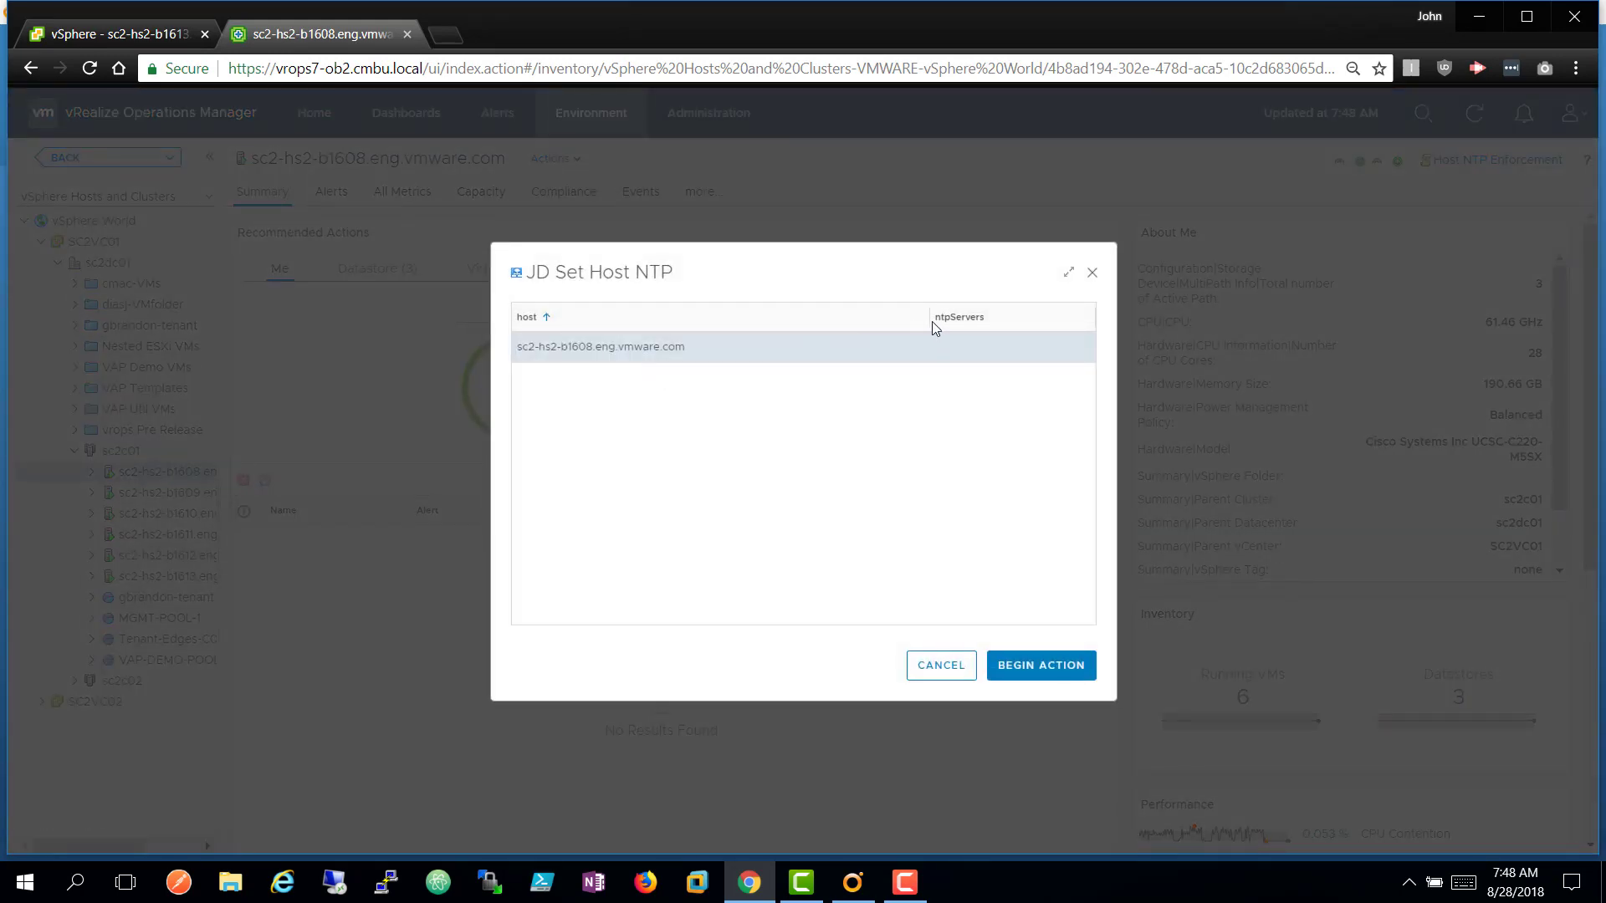
click(951, 351)
text(10.173.22.6,10)
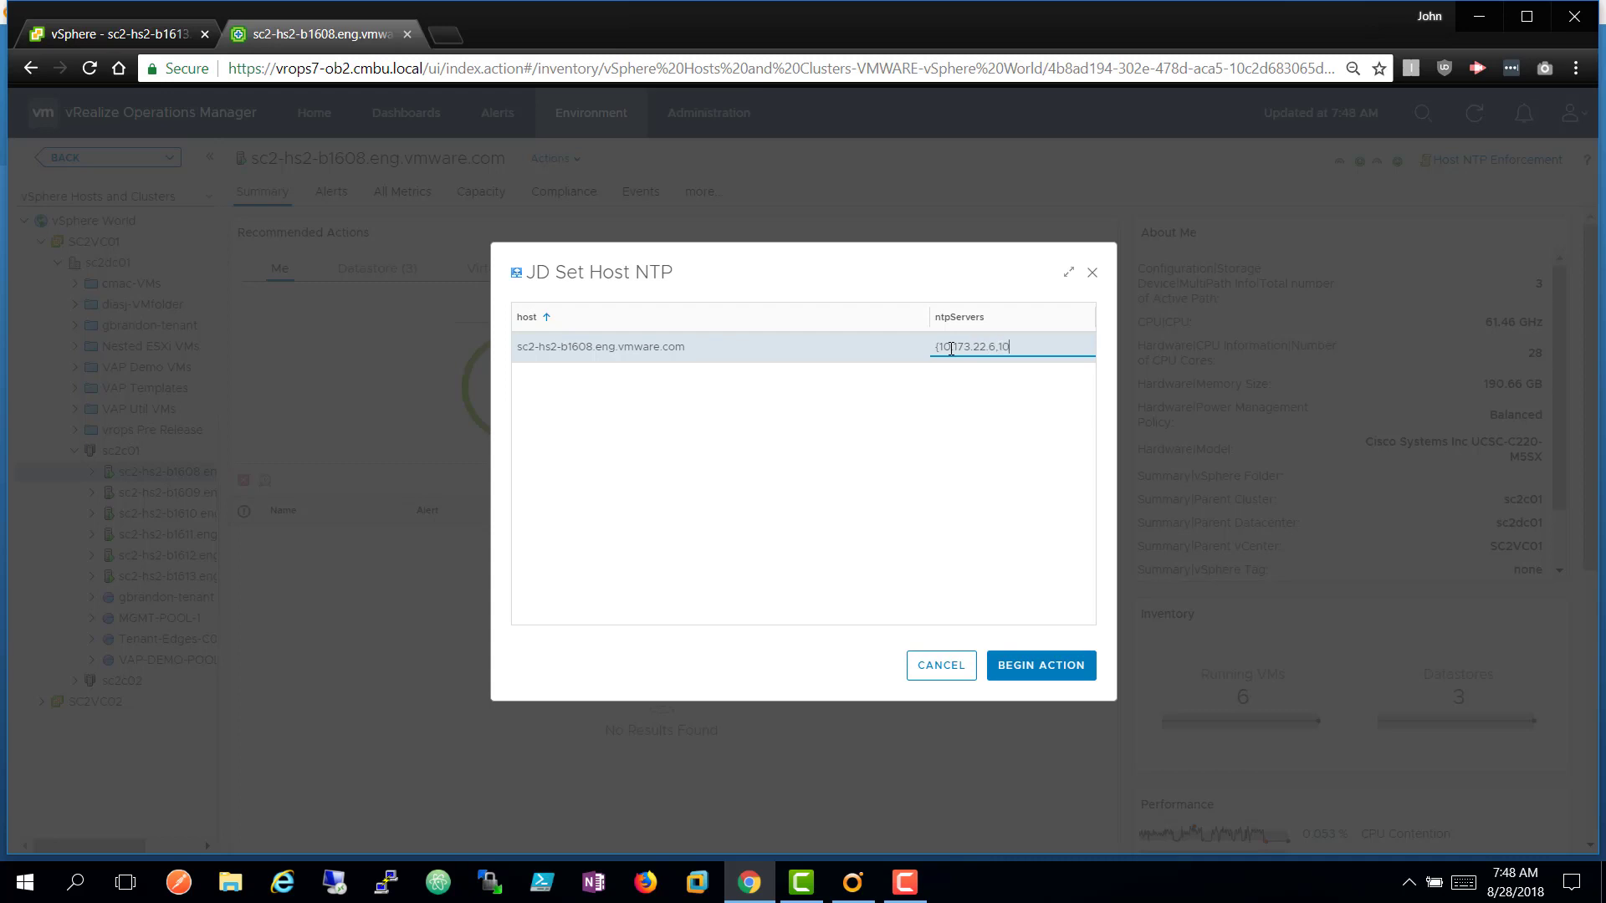
text(.173.22.7)
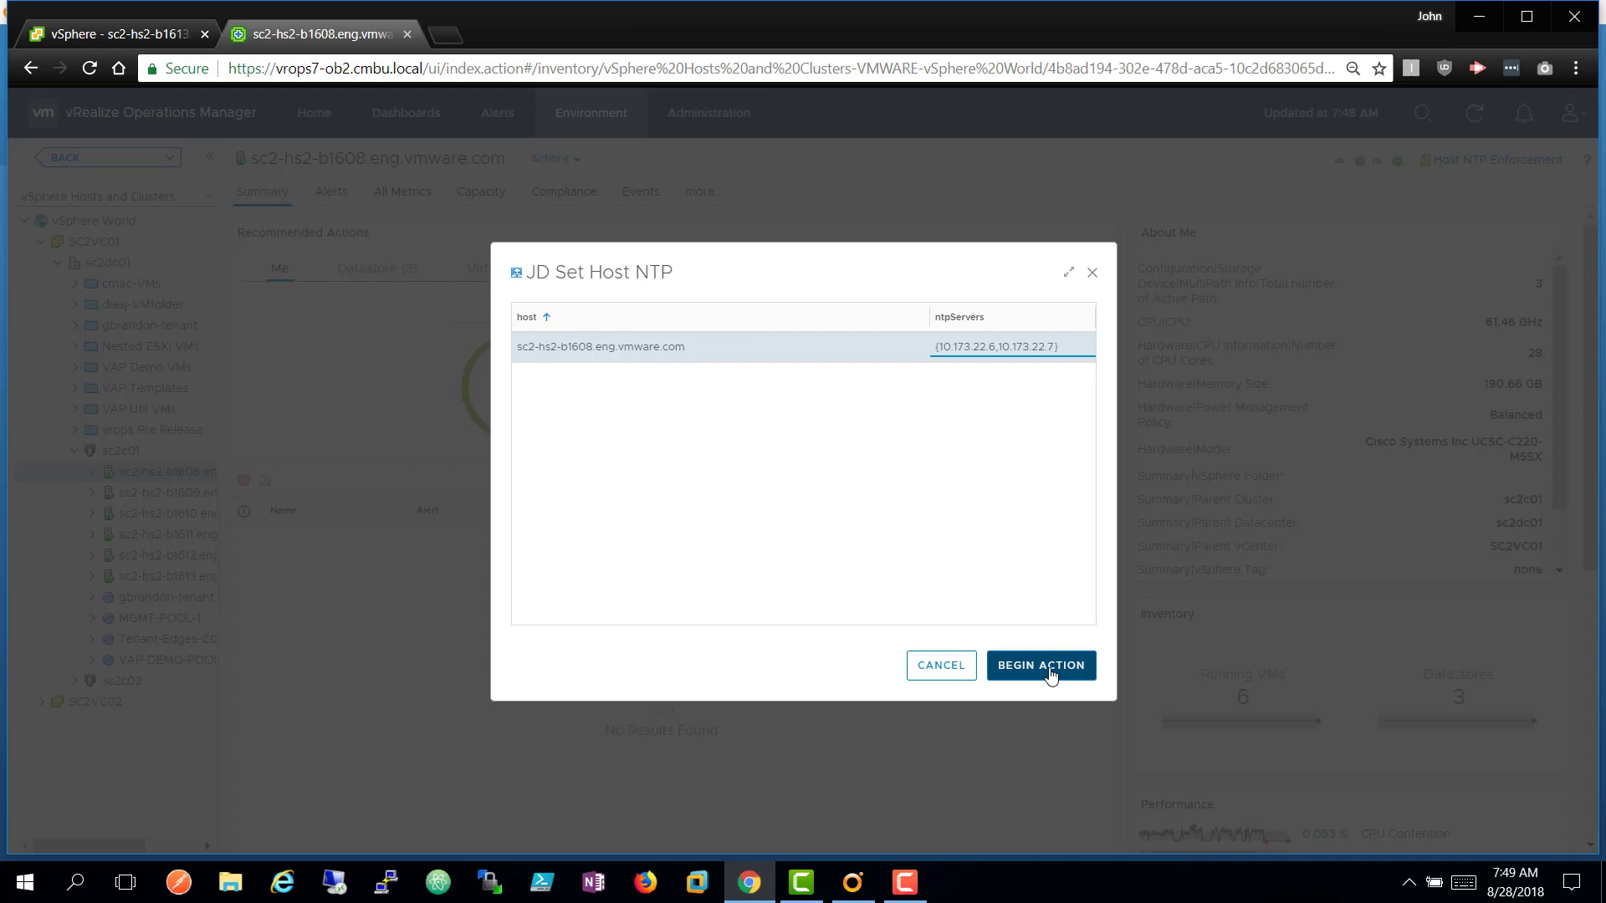
click(1050, 674)
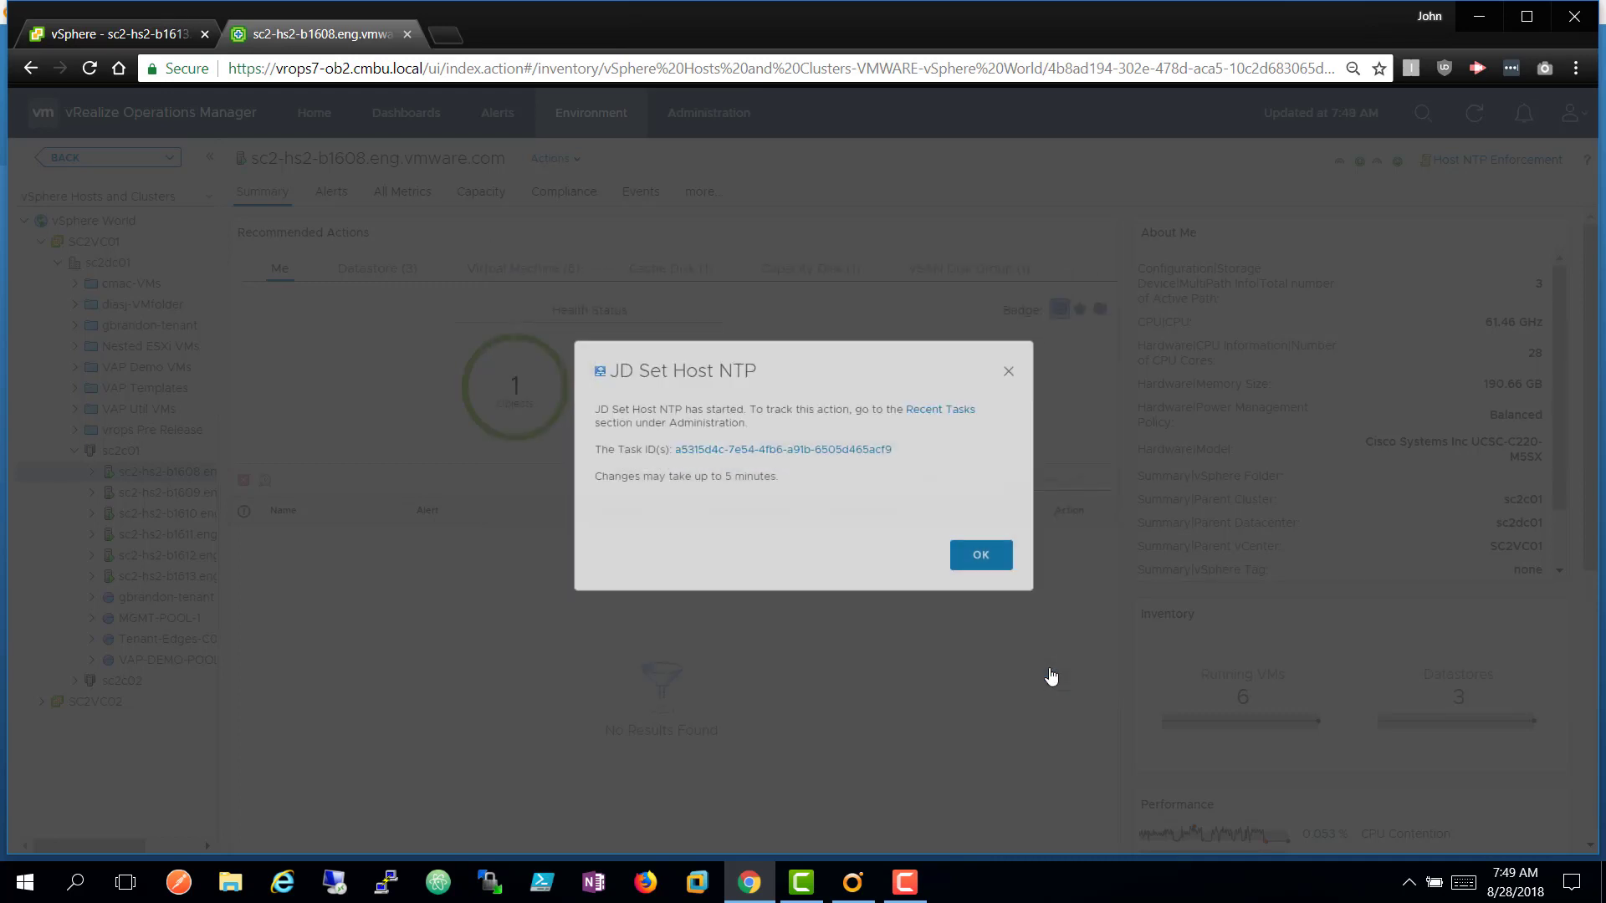
Refresh sc2-hs2-b1613's Time Configuration, still listing 10.173.22.4 and 10.173.22.5, then bring up Orchestrator.
click(980, 562)
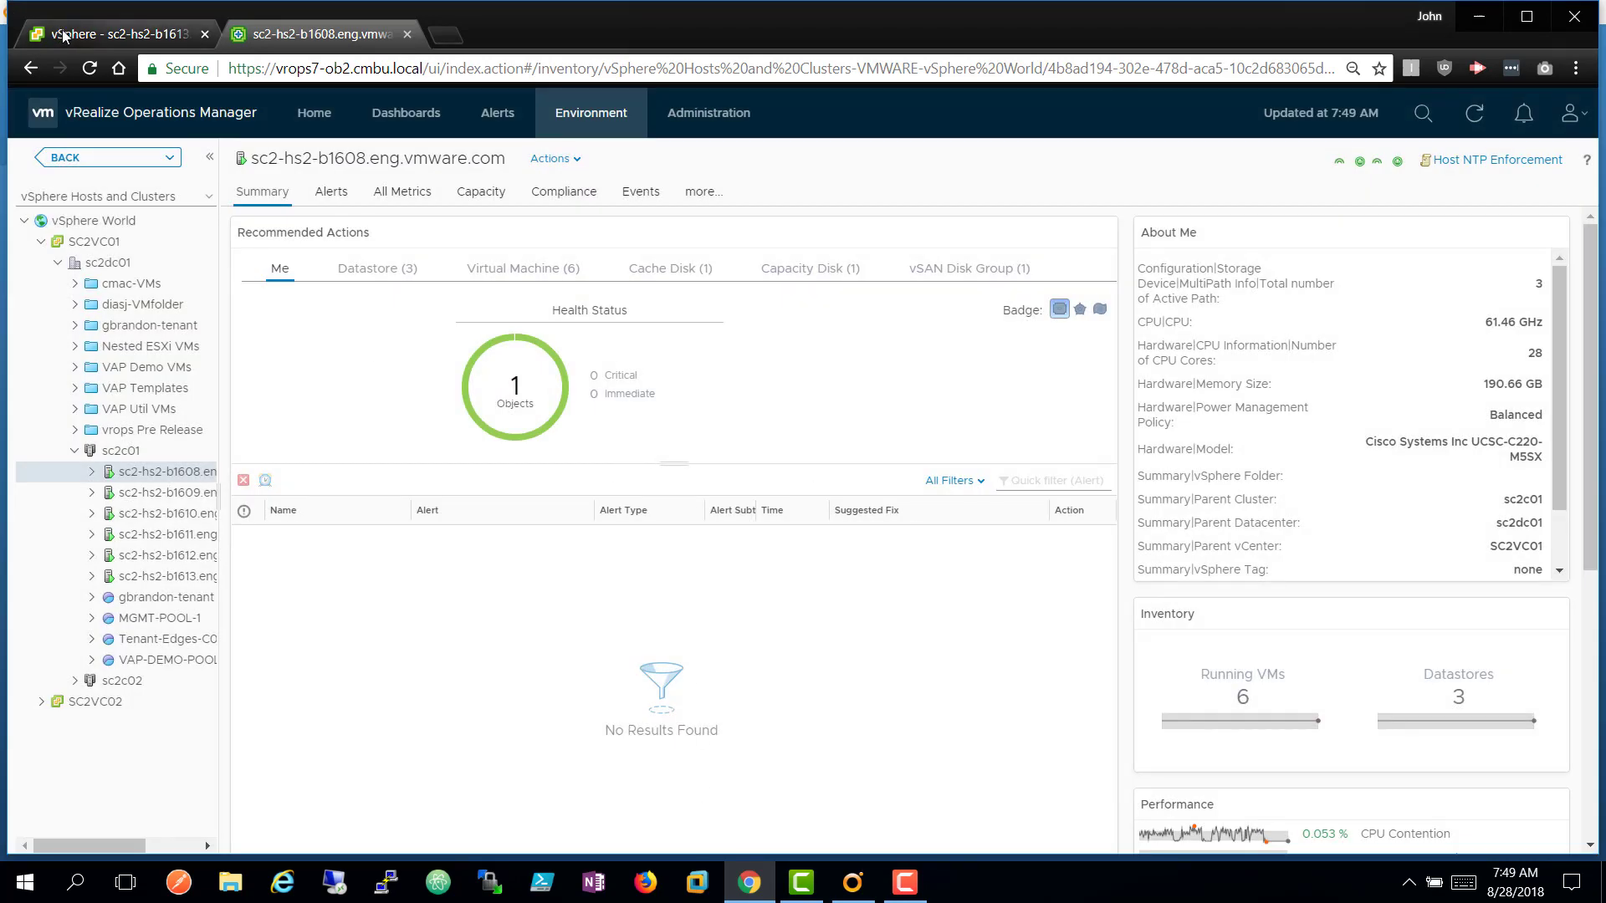
click(172, 34)
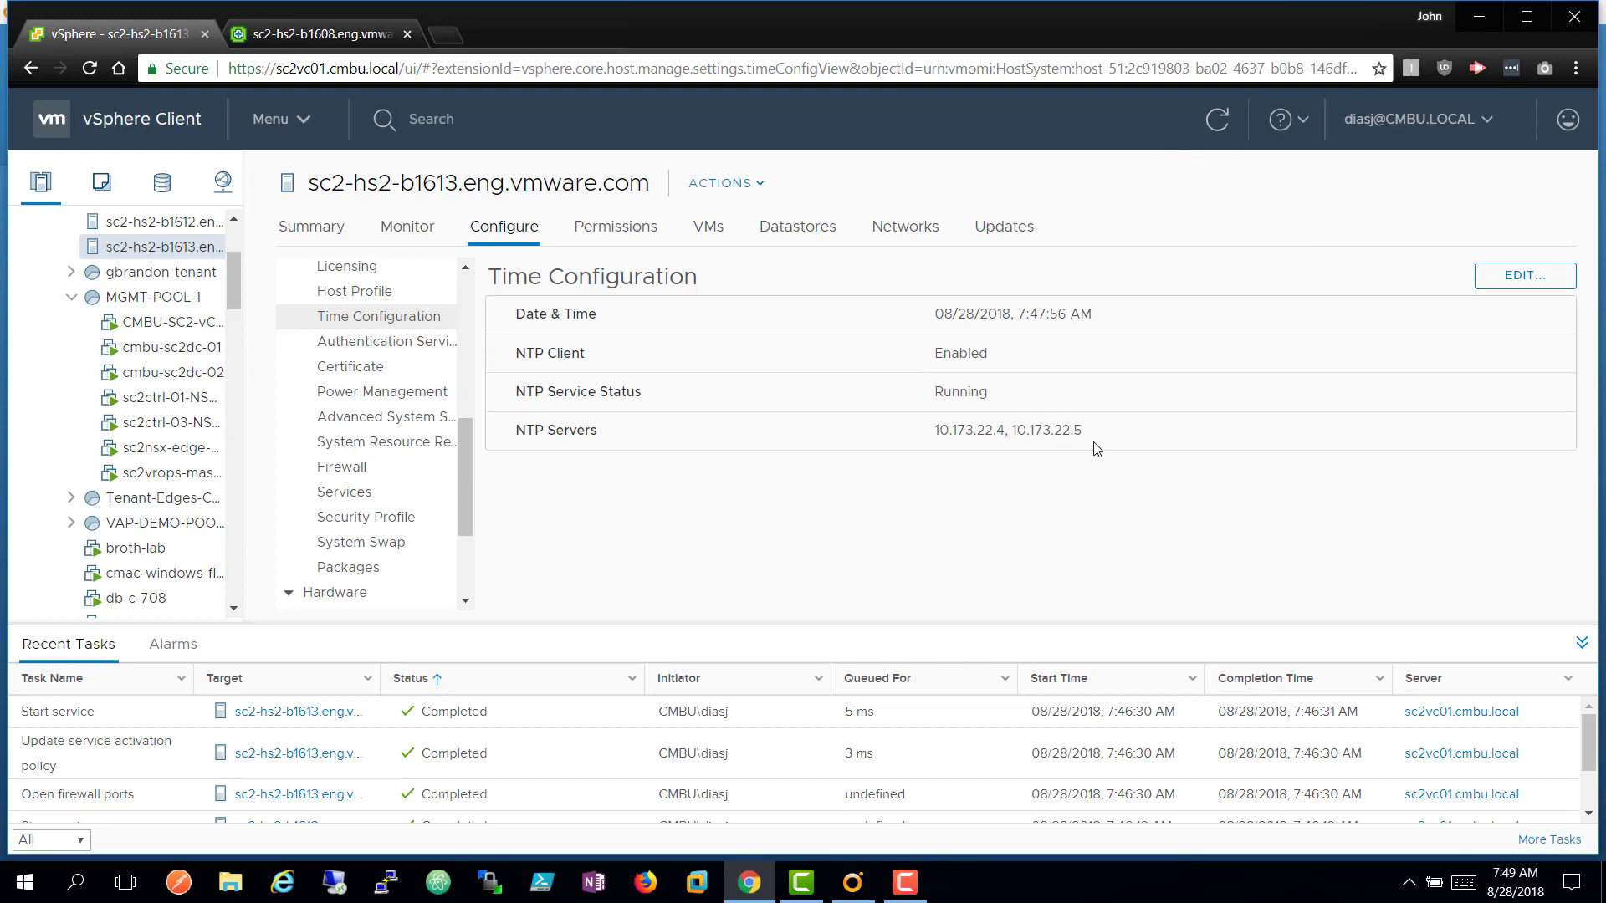
click(1217, 126)
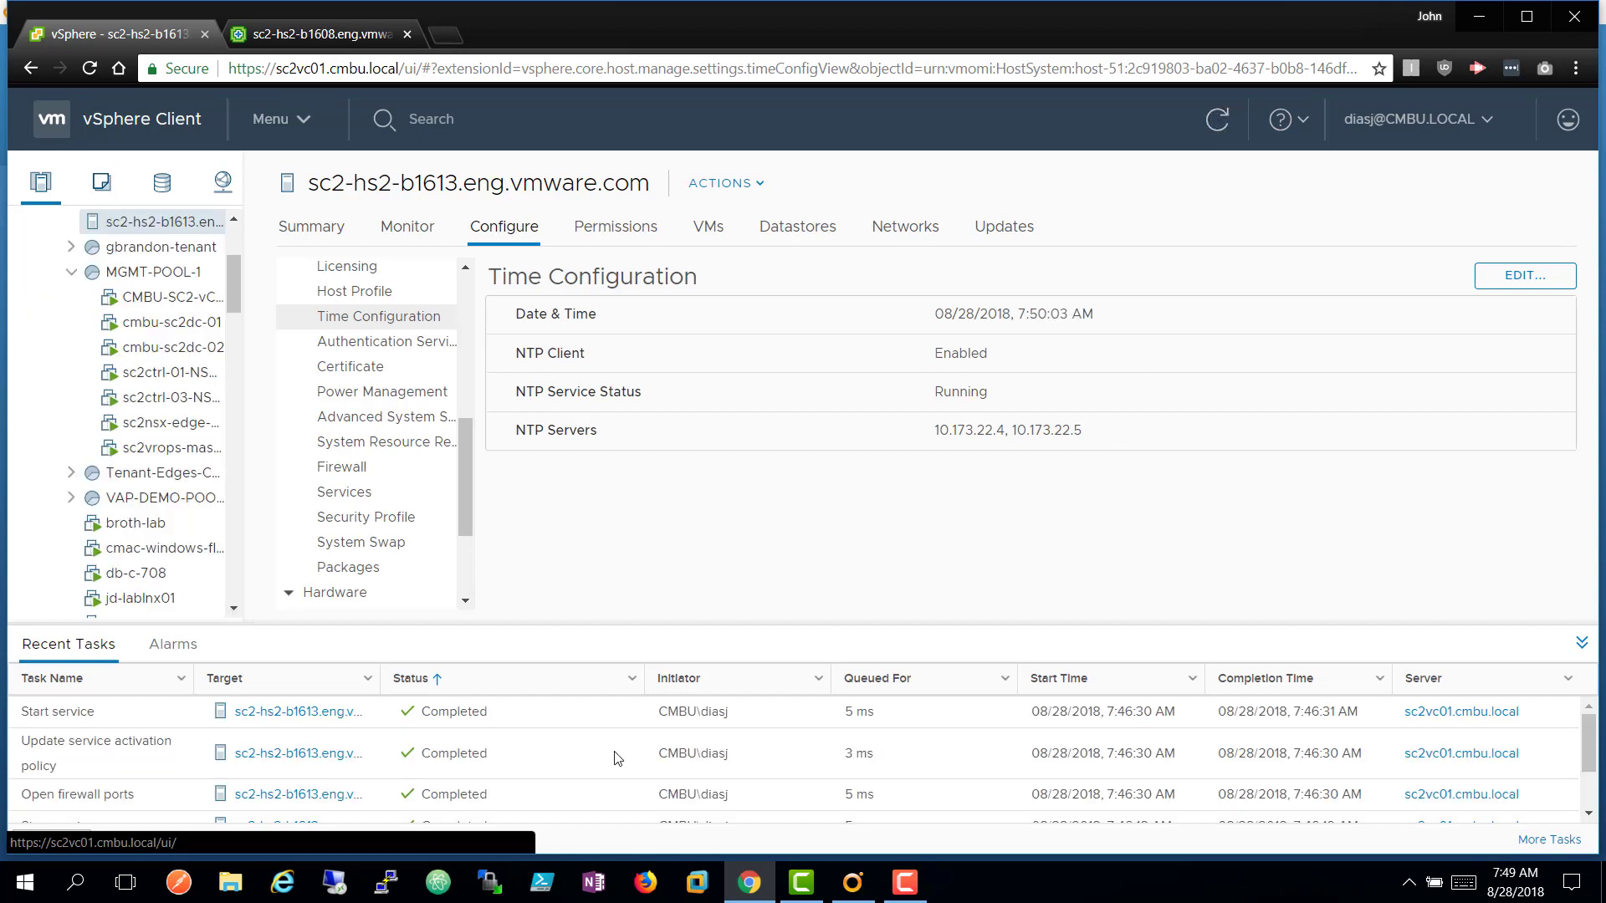
click(852, 882)
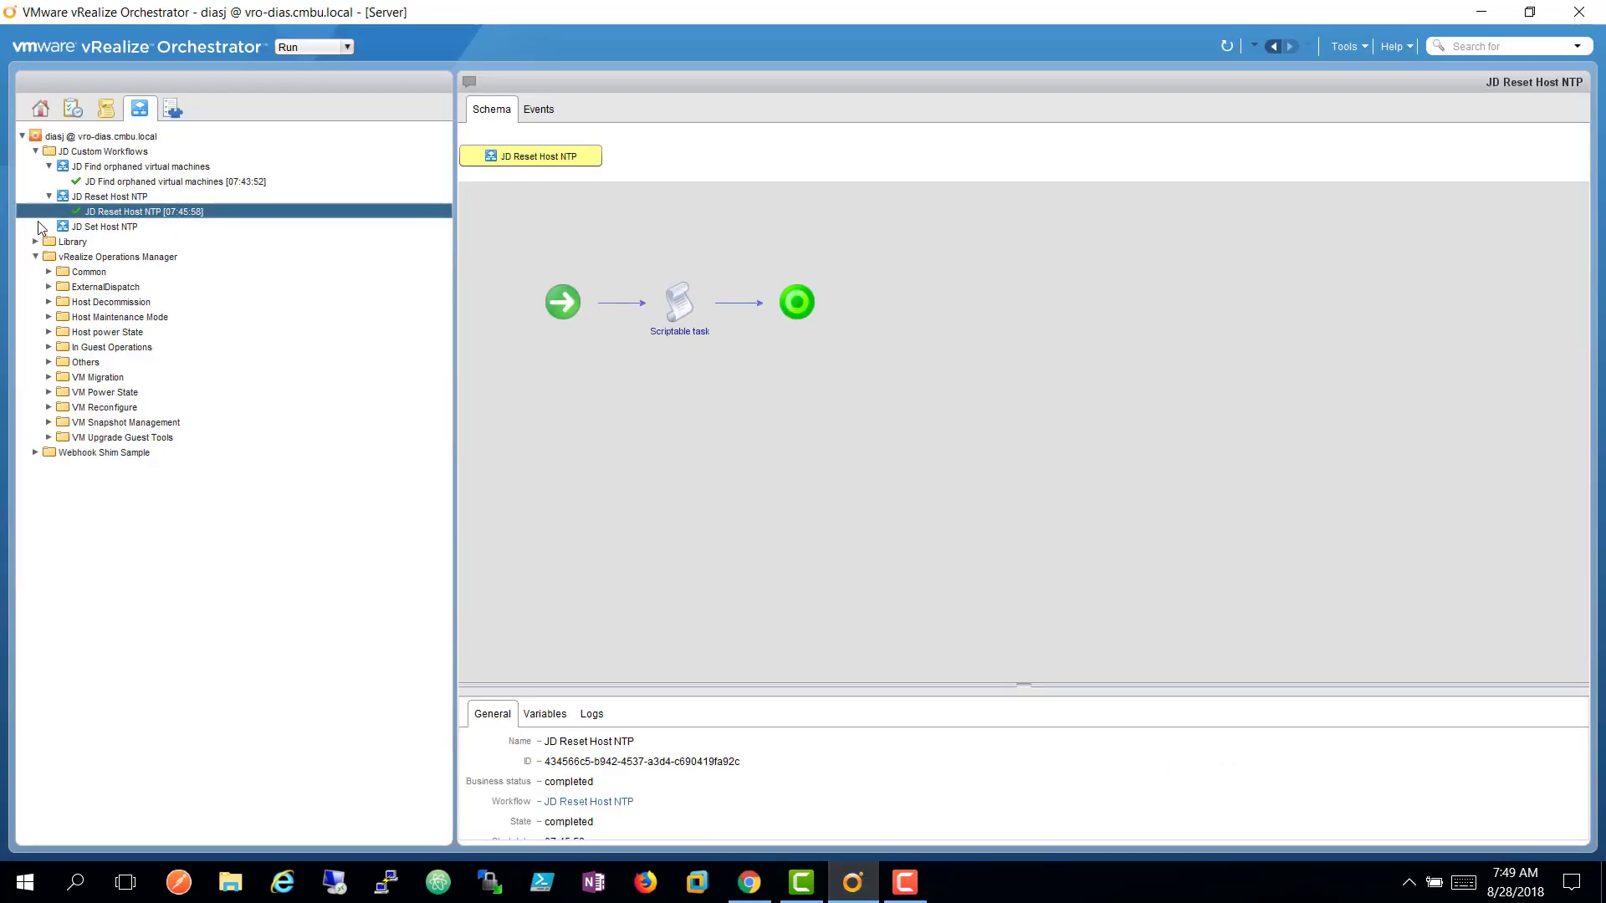
Confirm the 07:49:34 JD Set Host NTP run completed, then return to the vSphere Client.
click(116, 230)
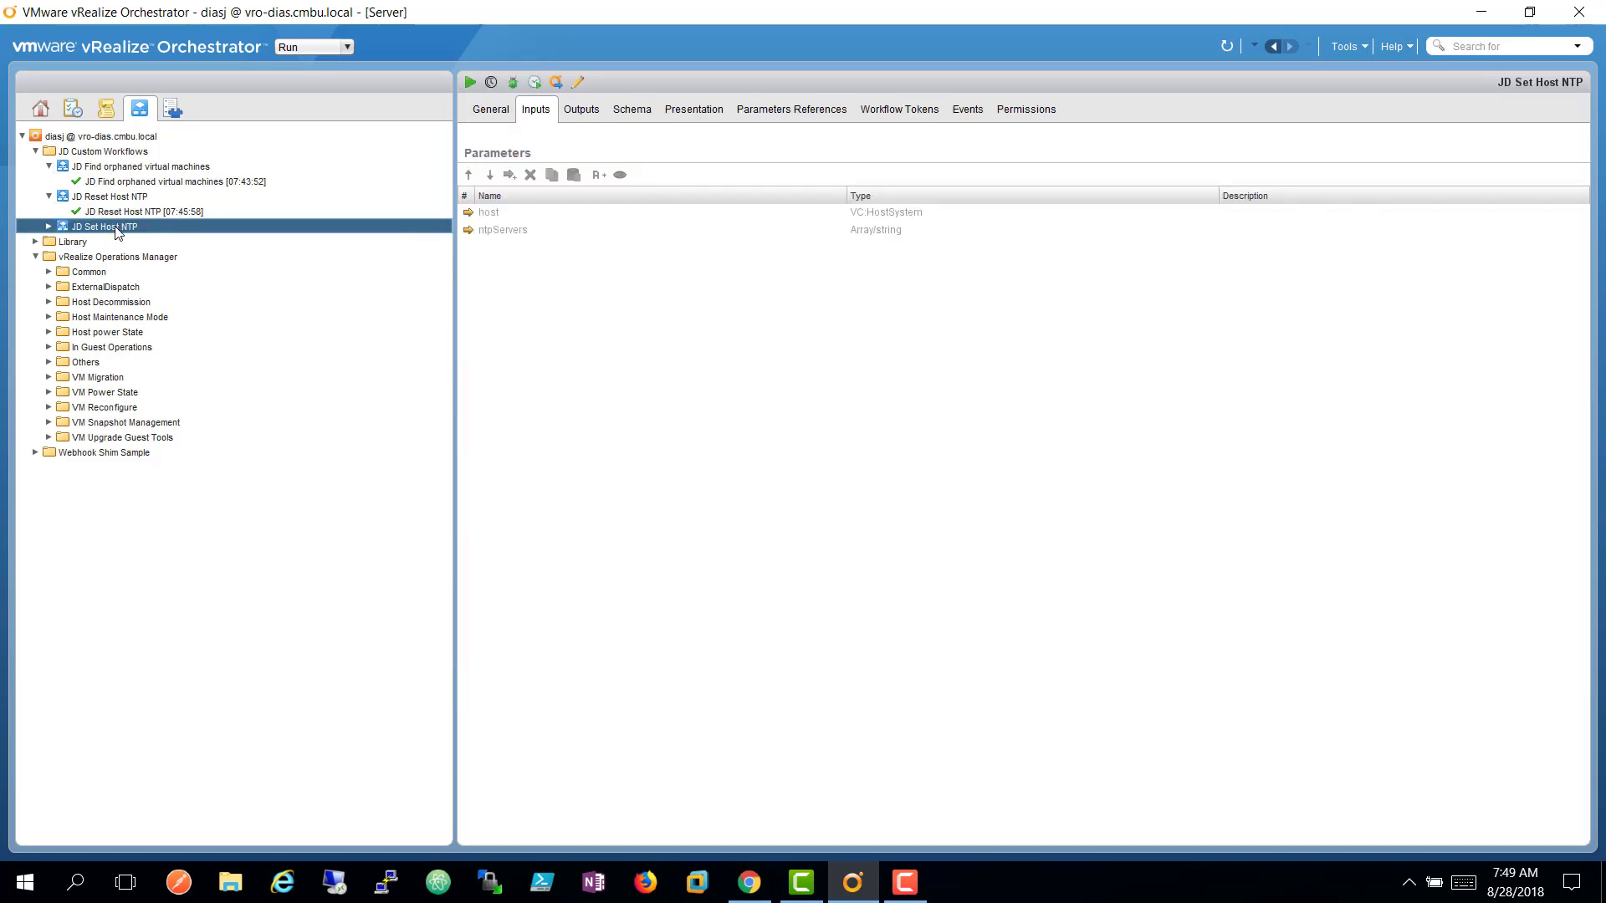
click(48, 227)
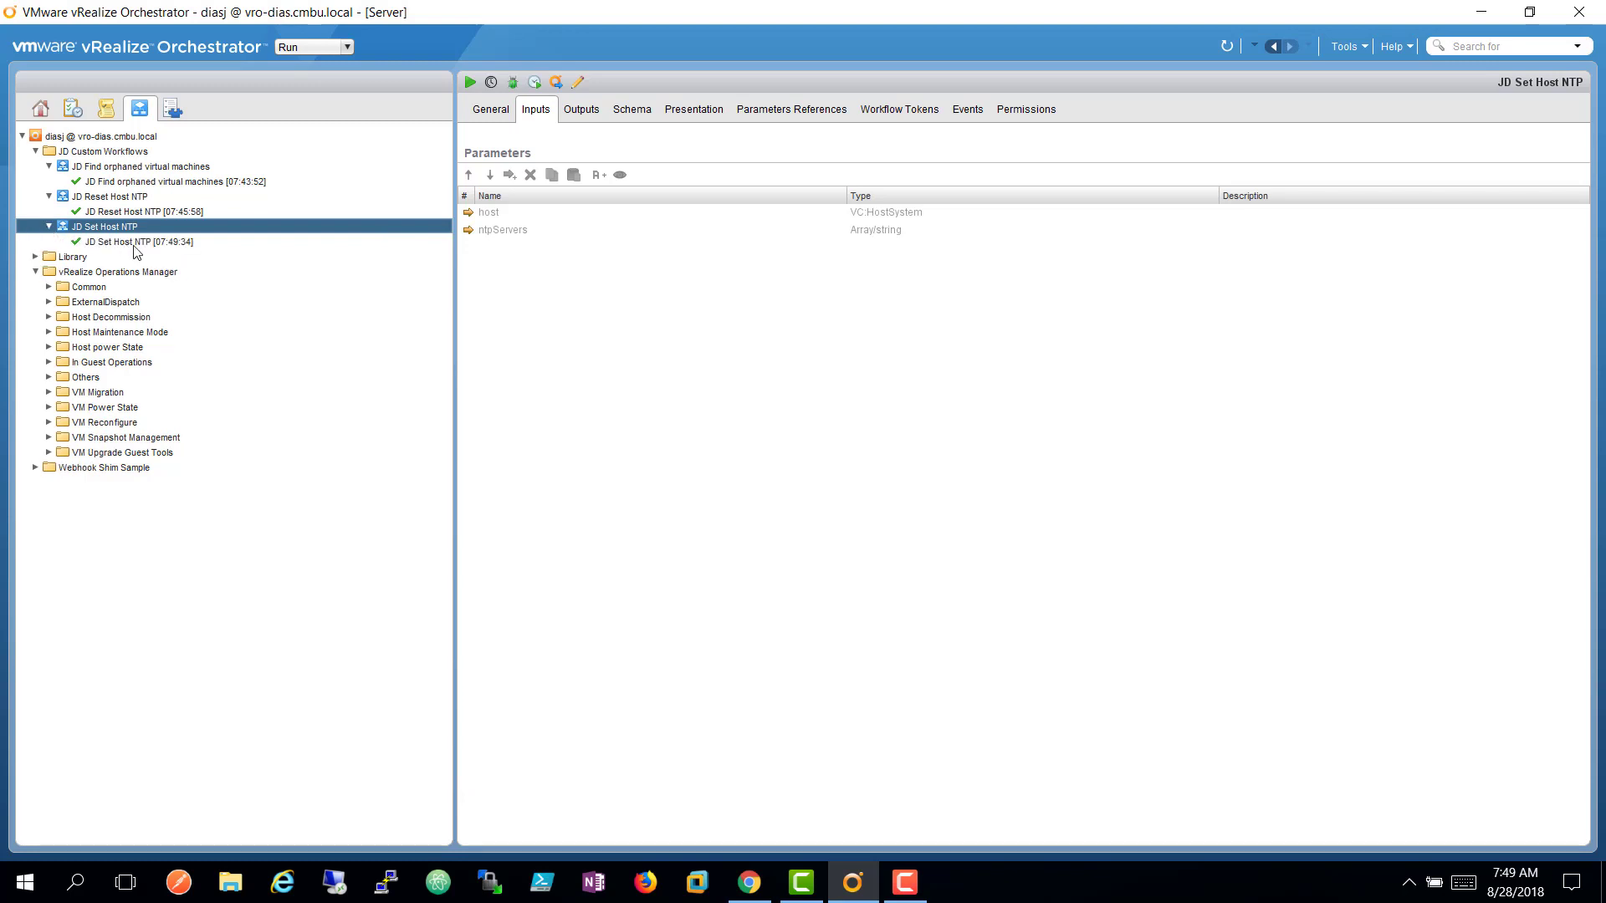
click(125, 244)
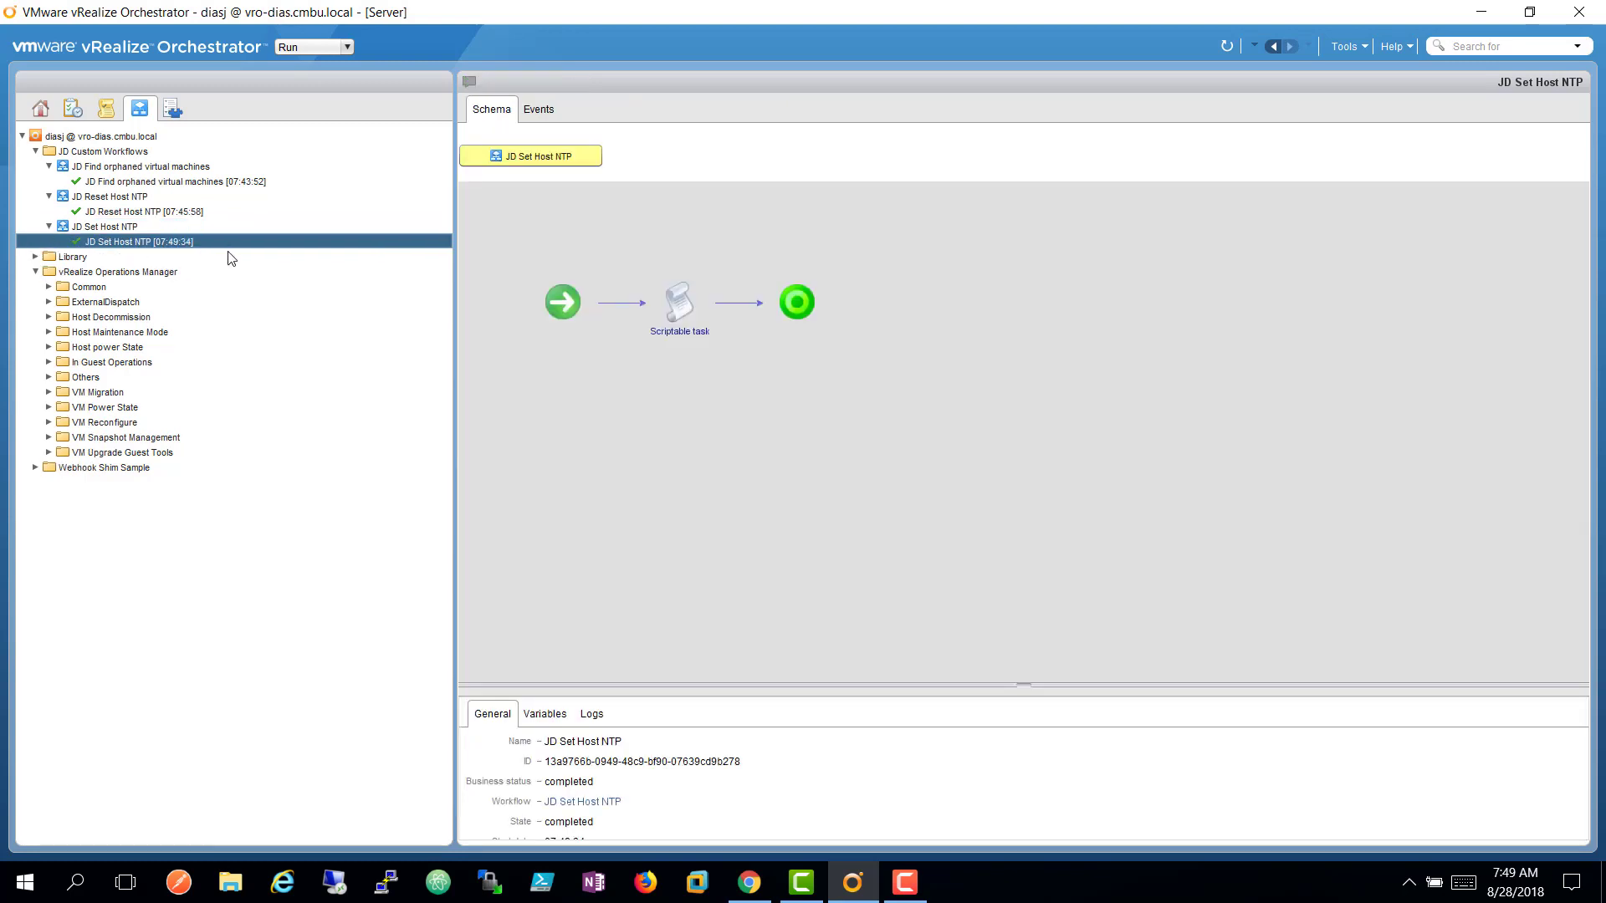
click(749, 892)
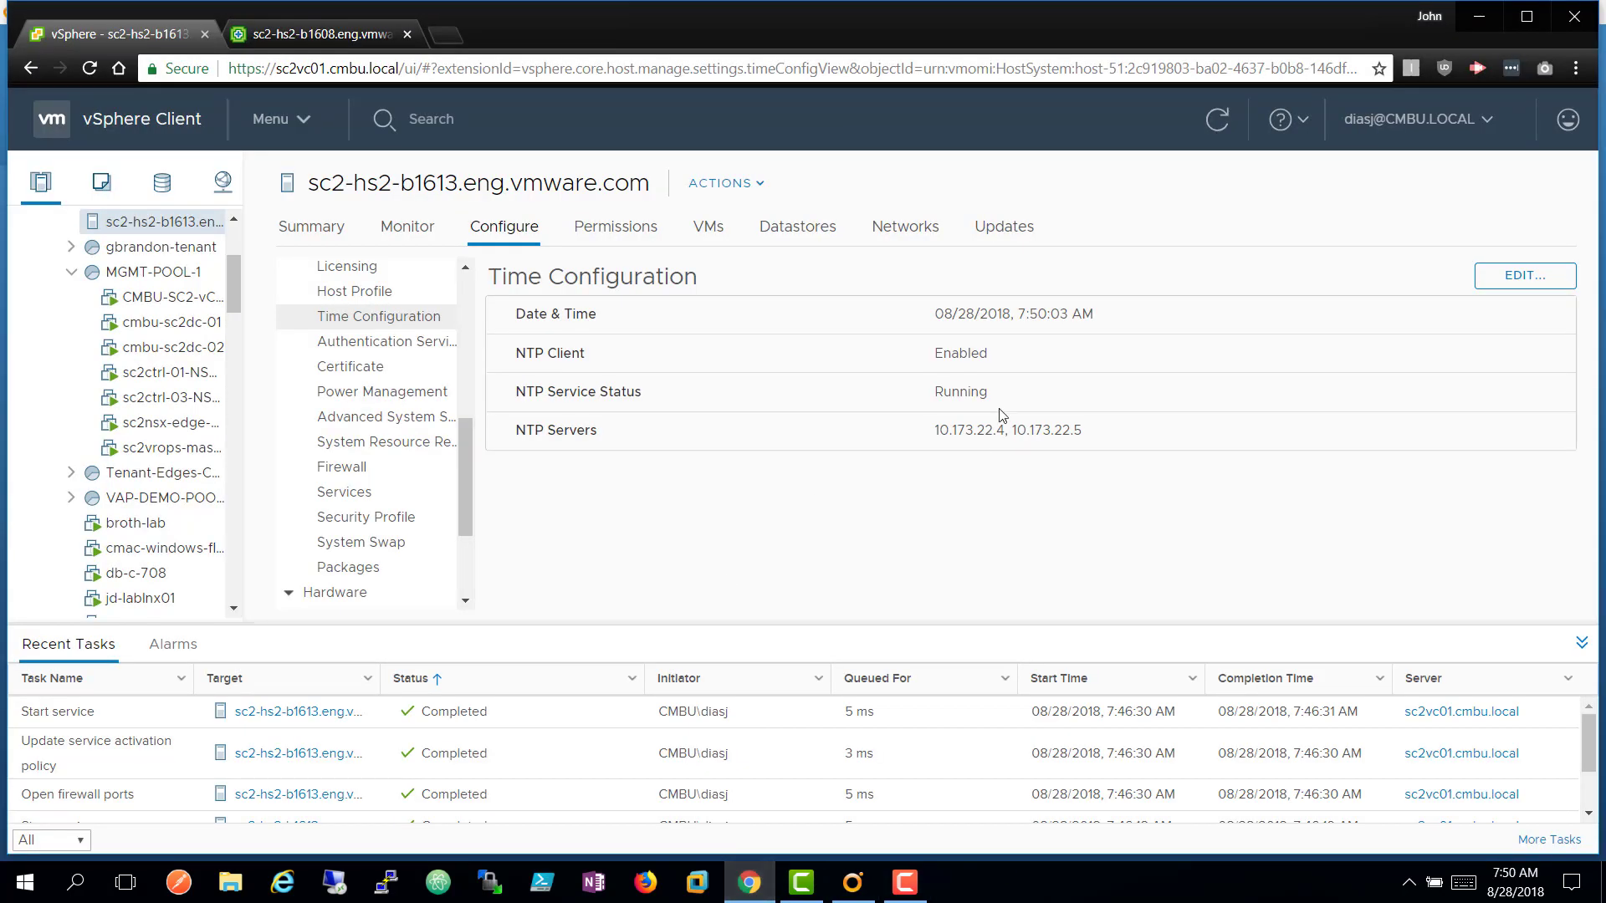
click(1229, 124)
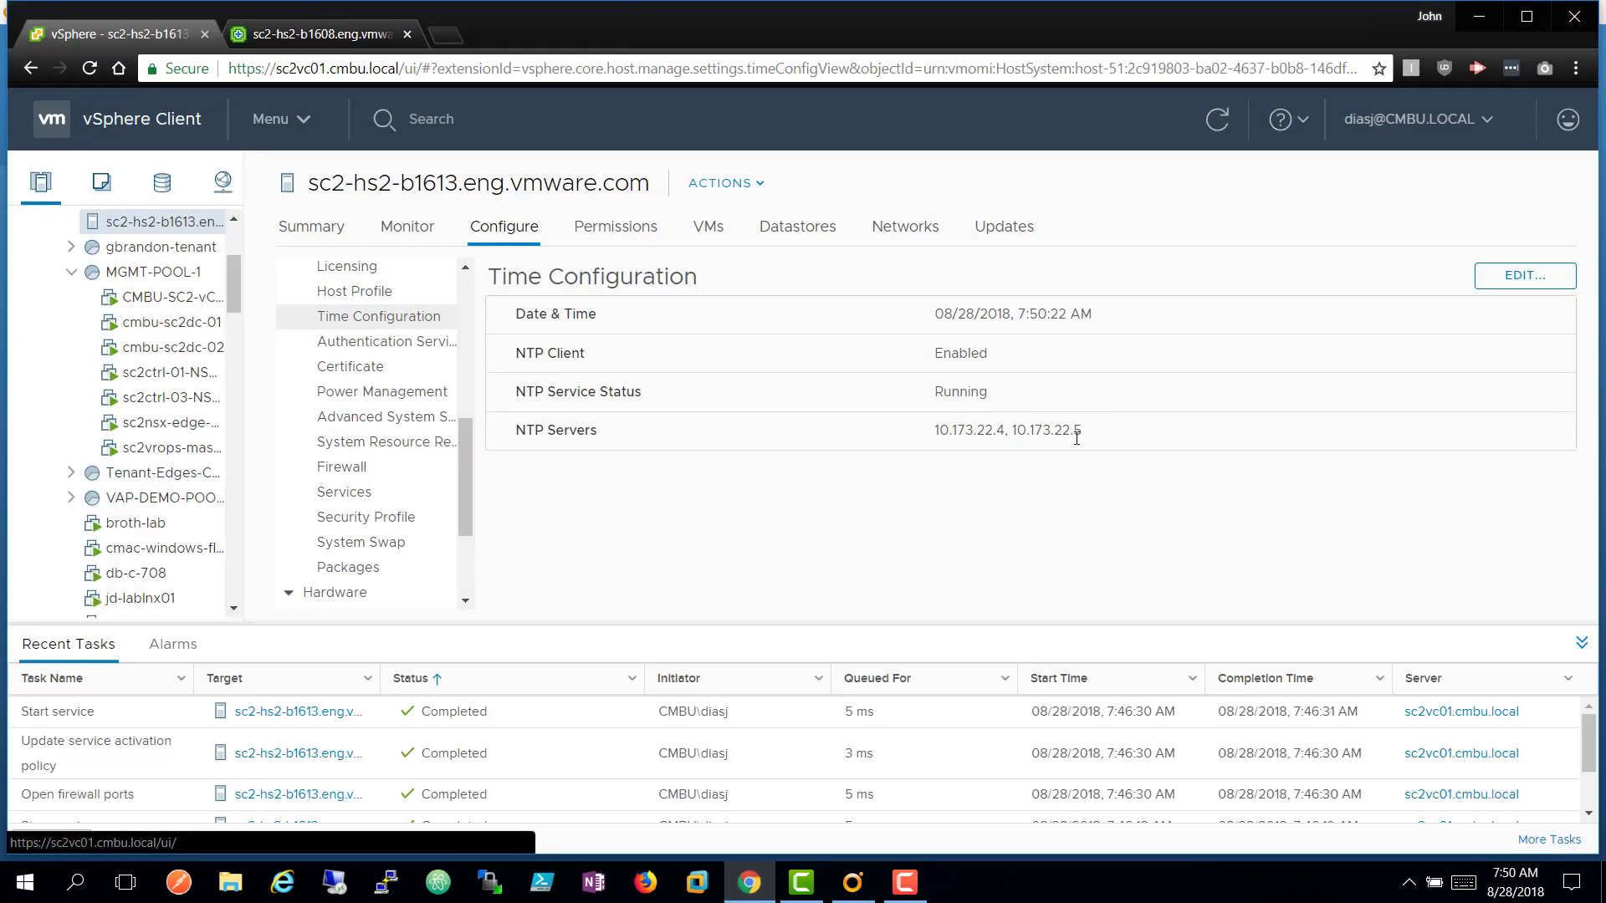
click(383, 343)
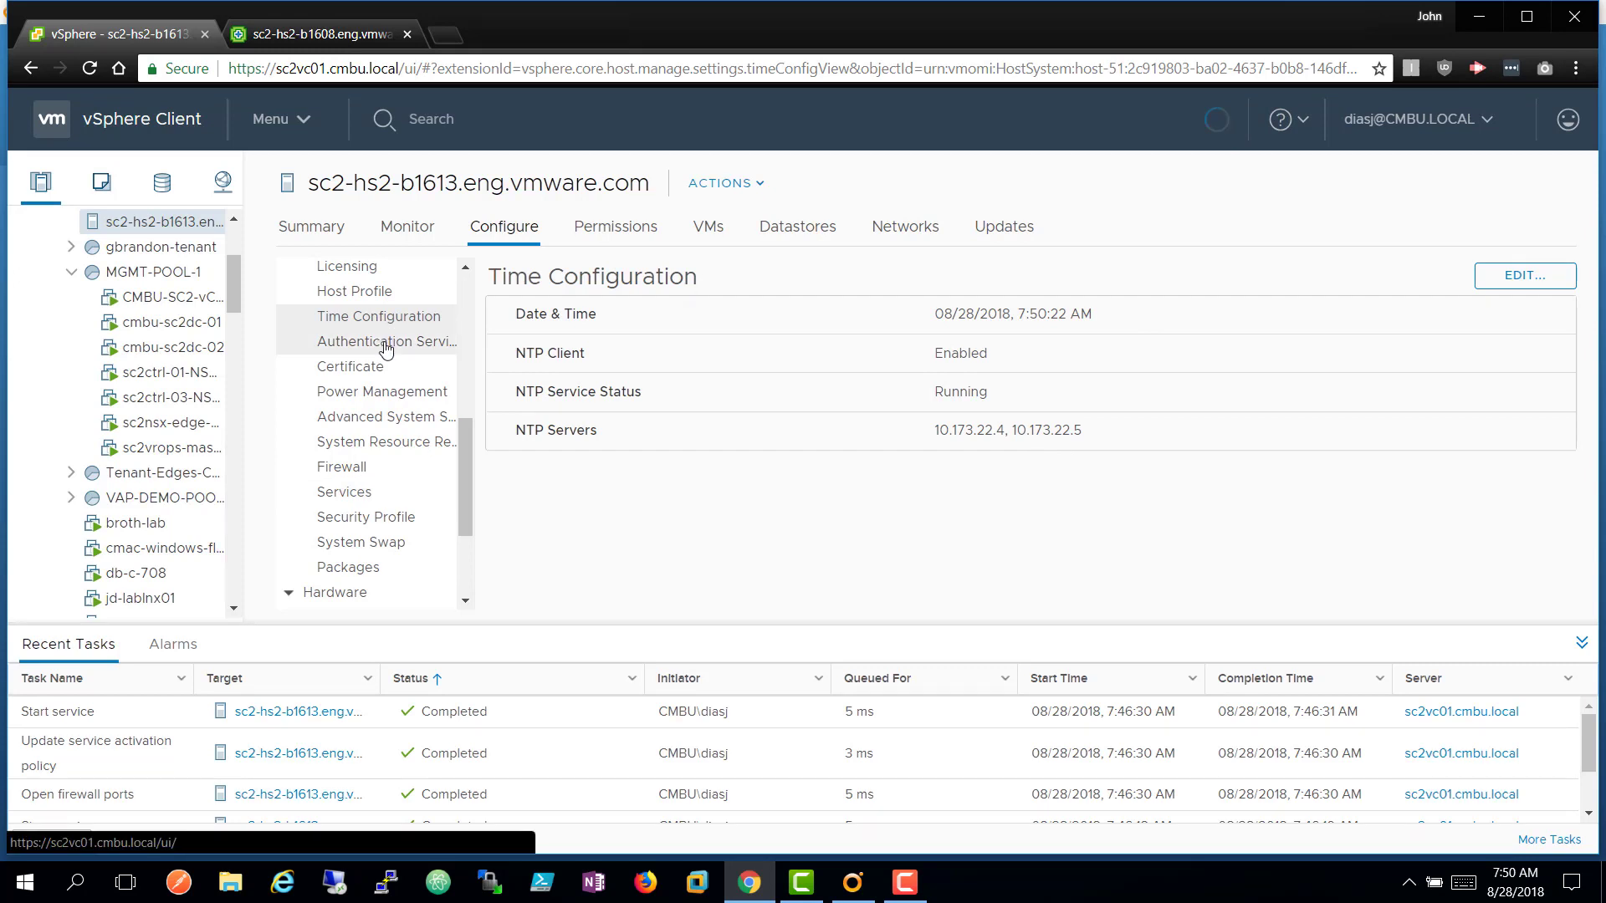
click(377, 318)
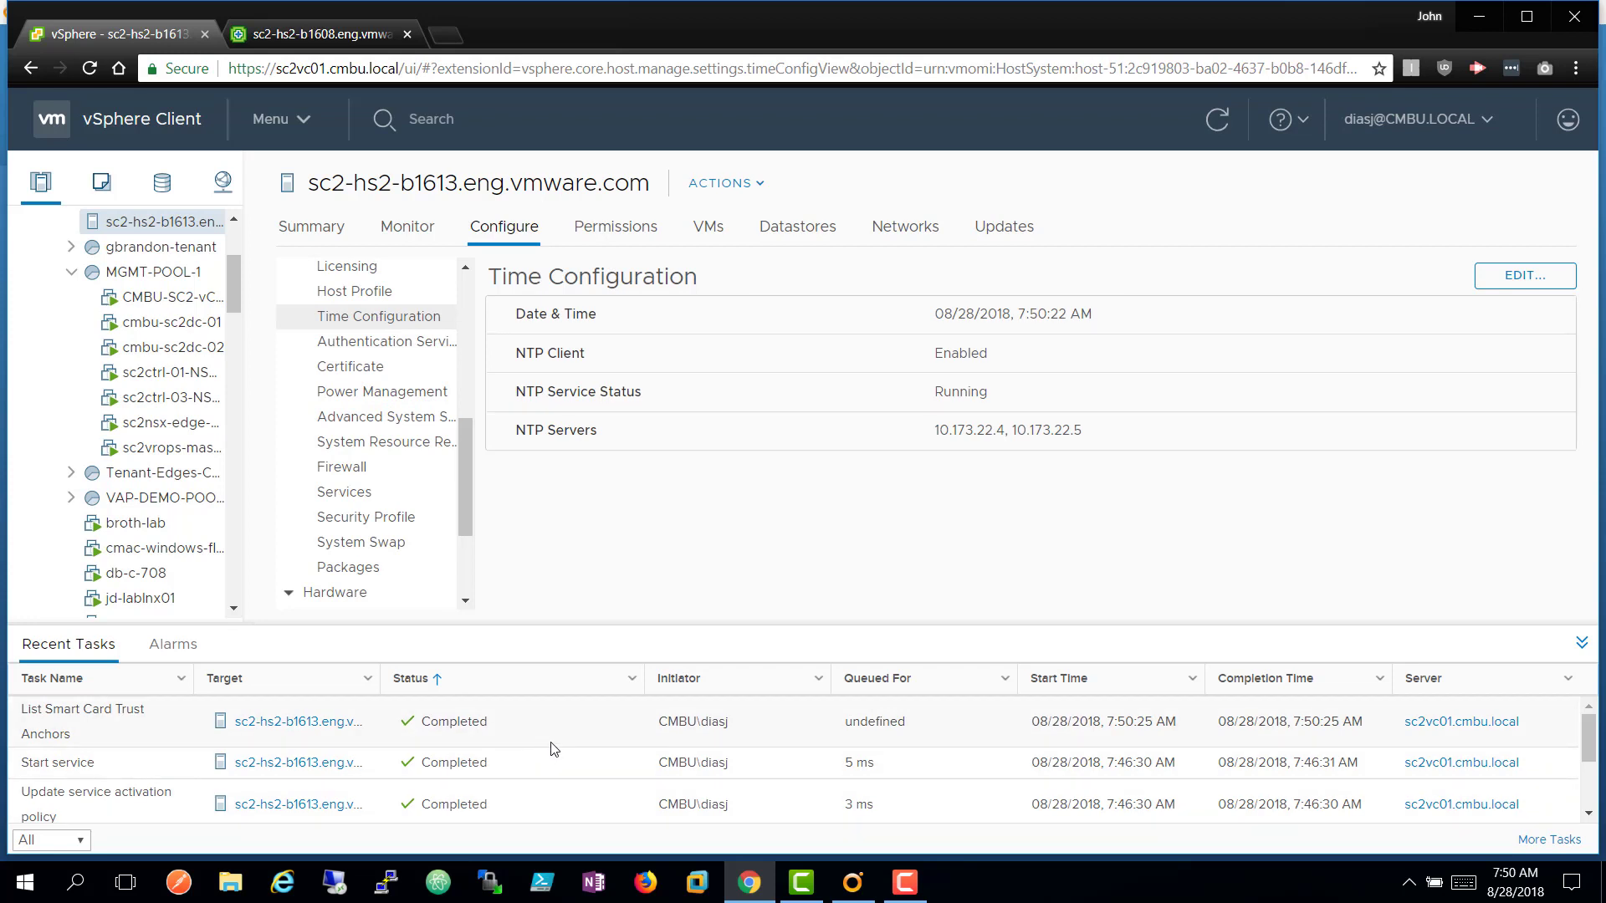
click(360, 370)
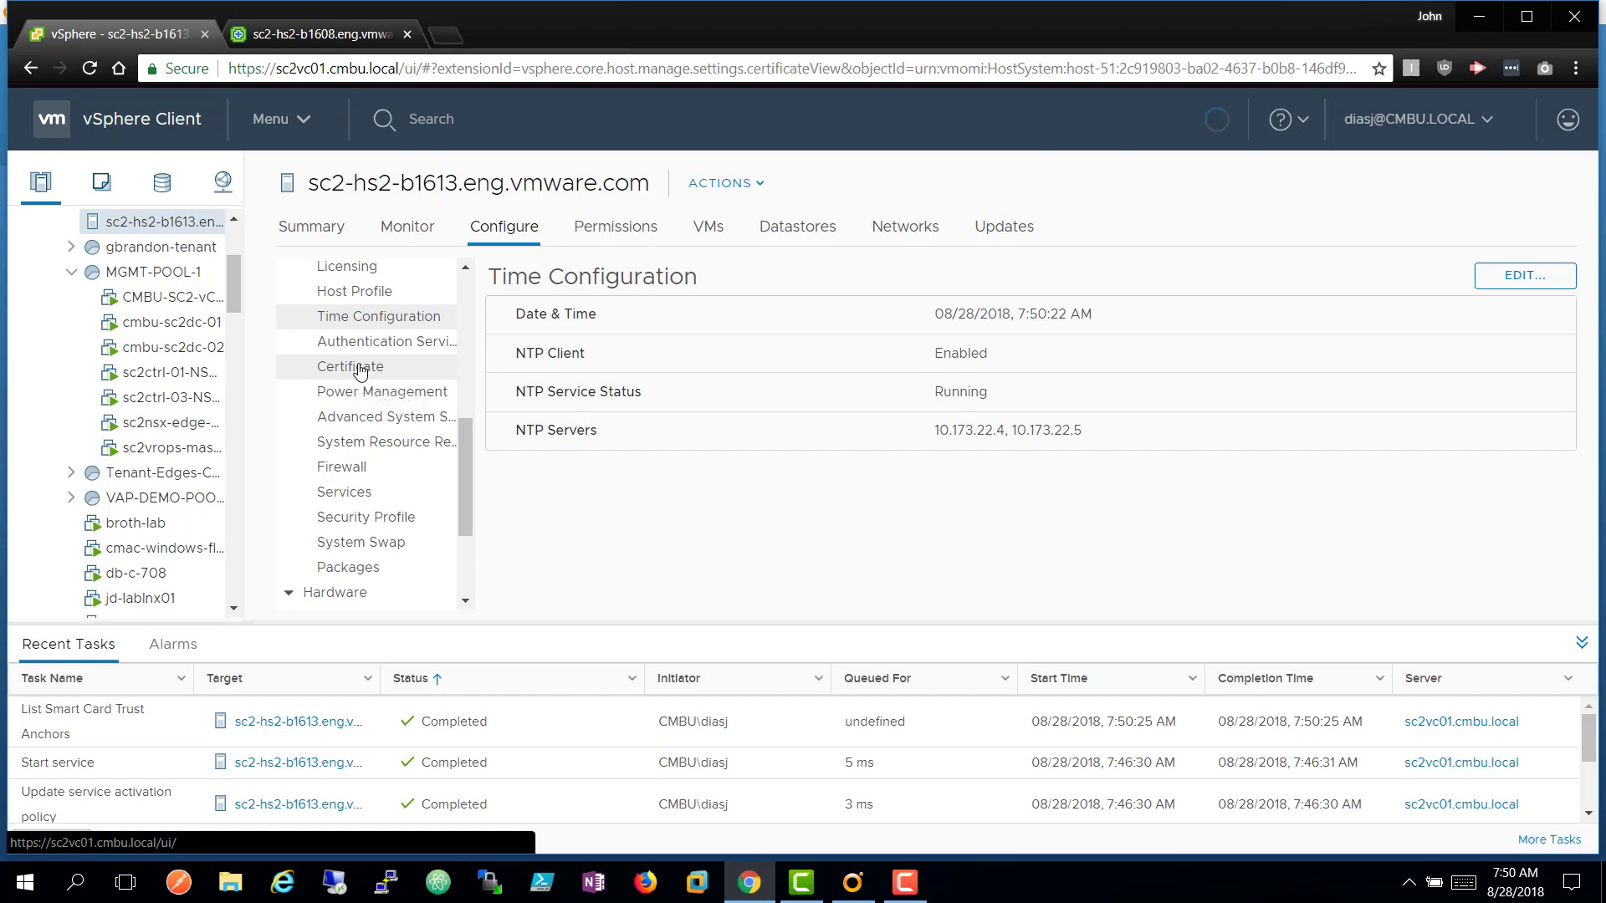
click(361, 318)
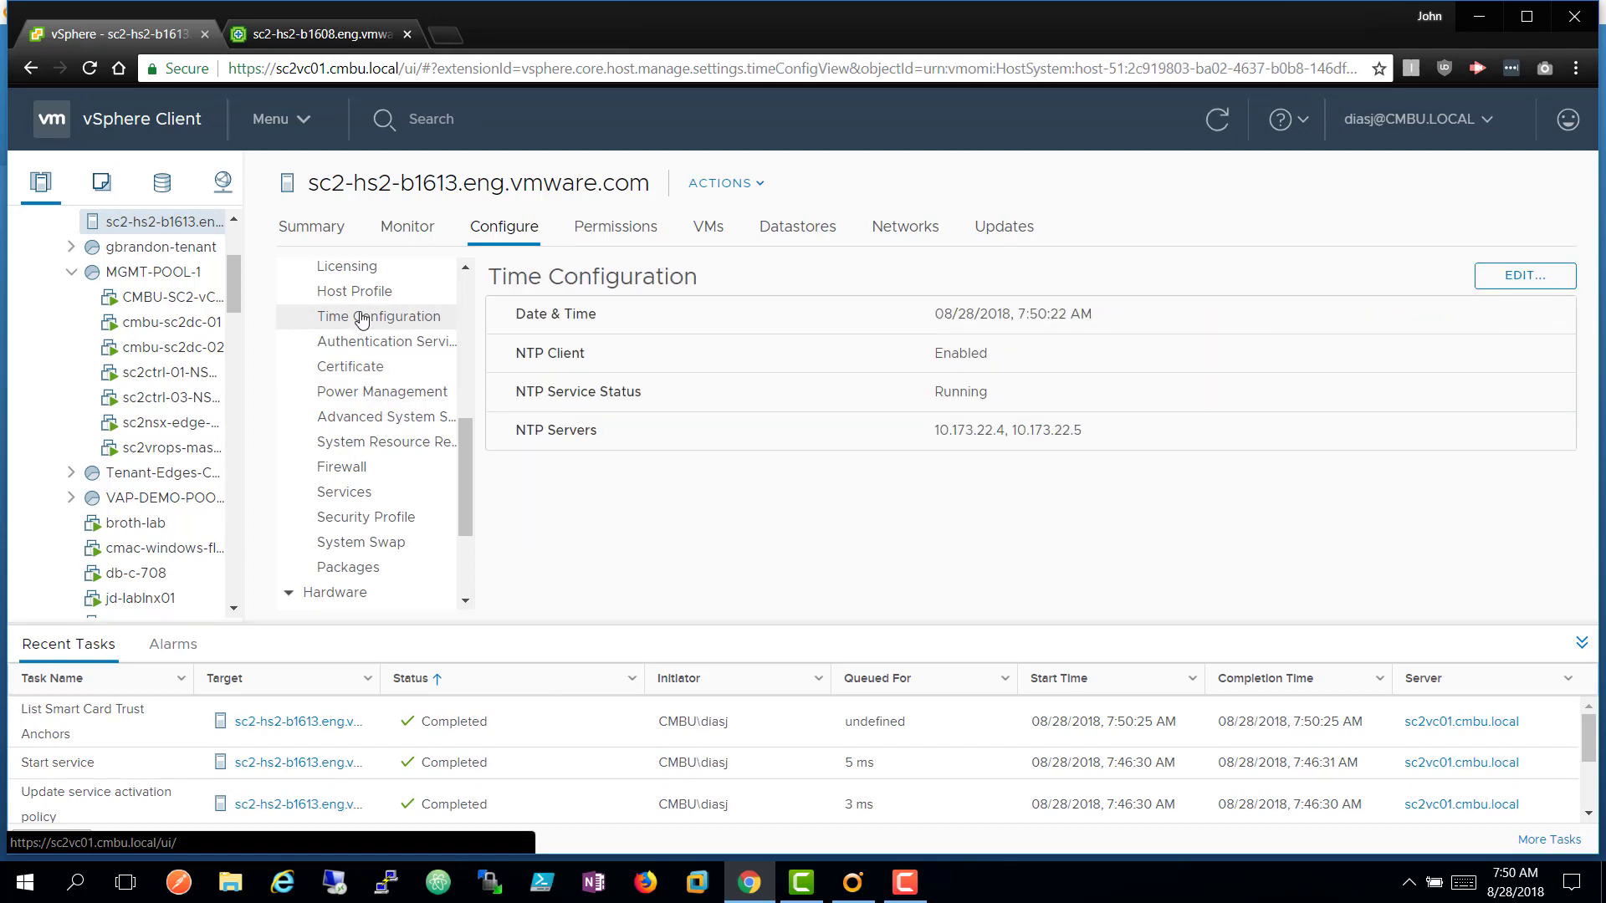
click(360, 368)
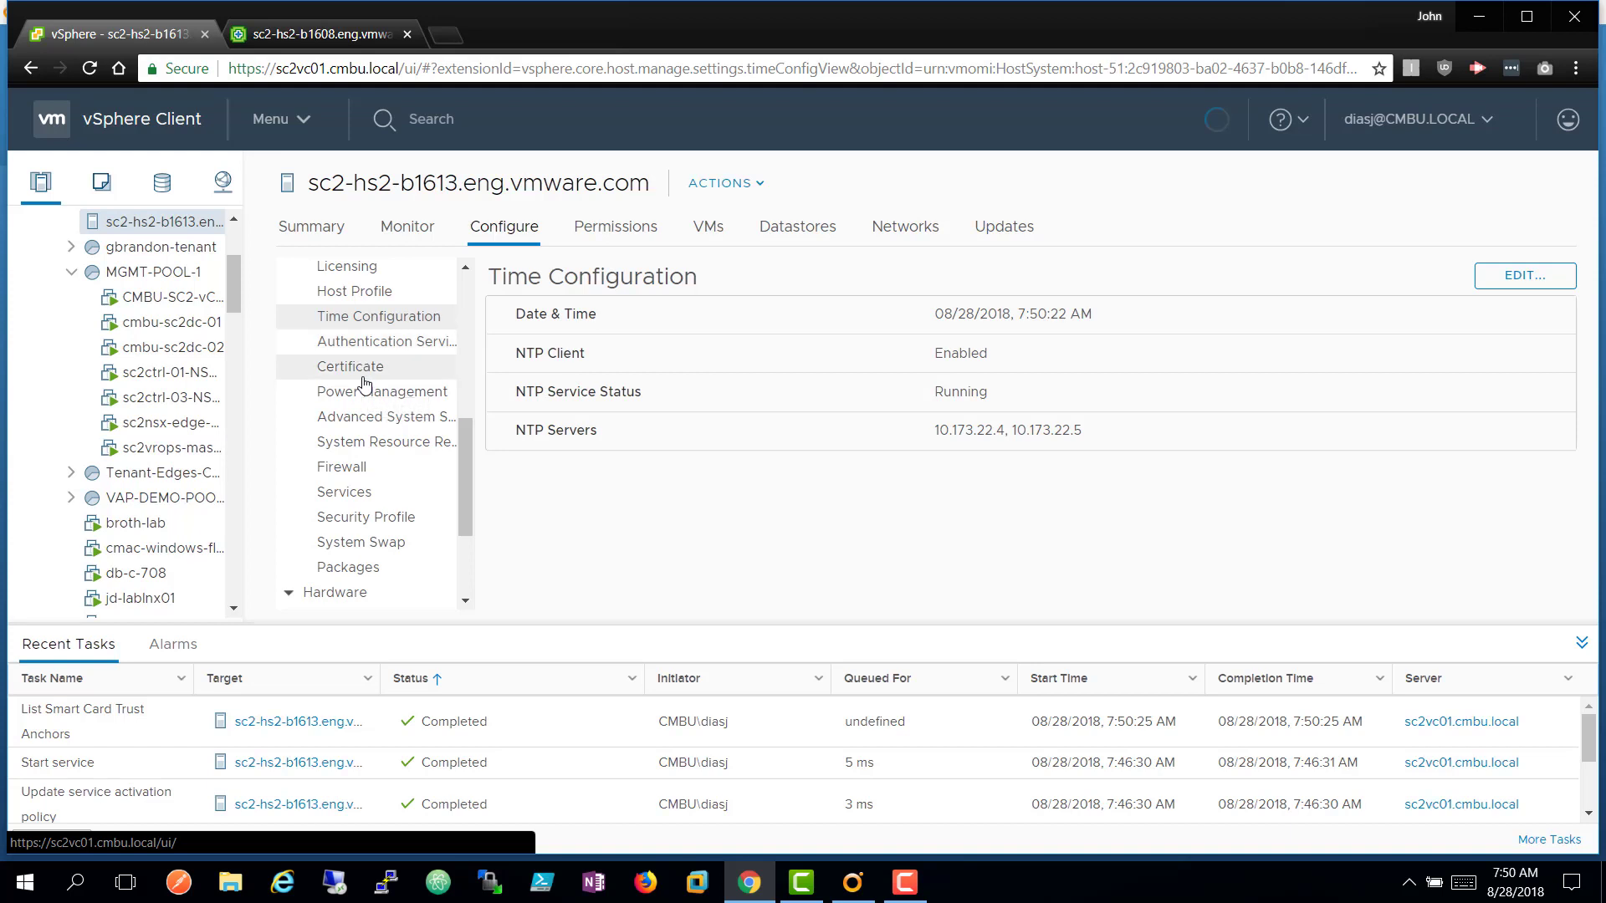
click(376, 317)
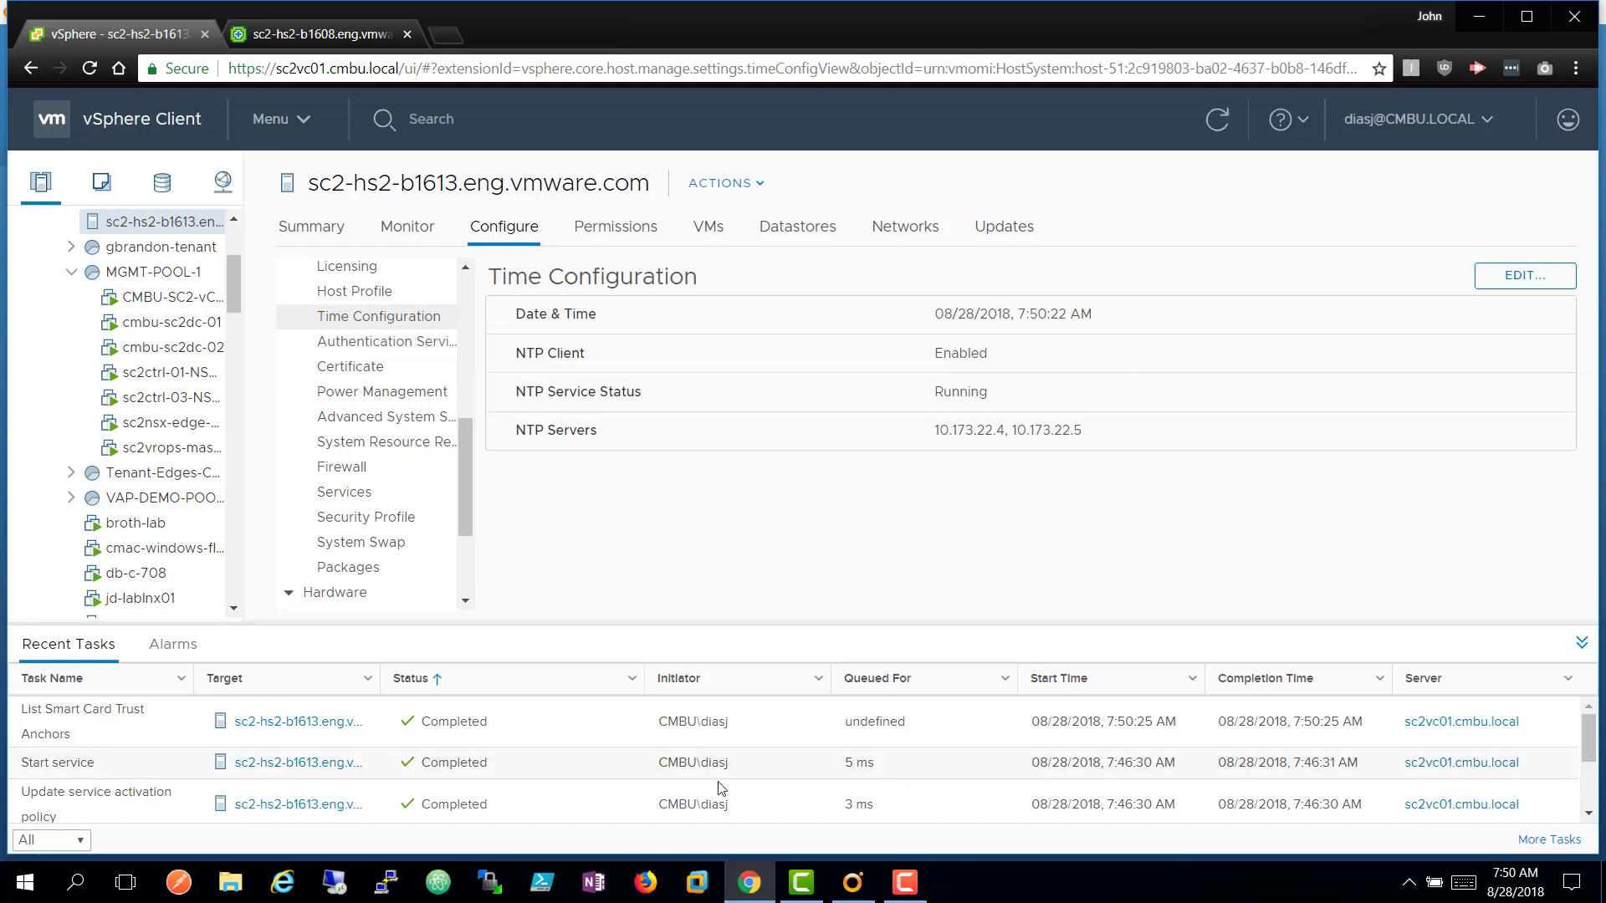
click(849, 887)
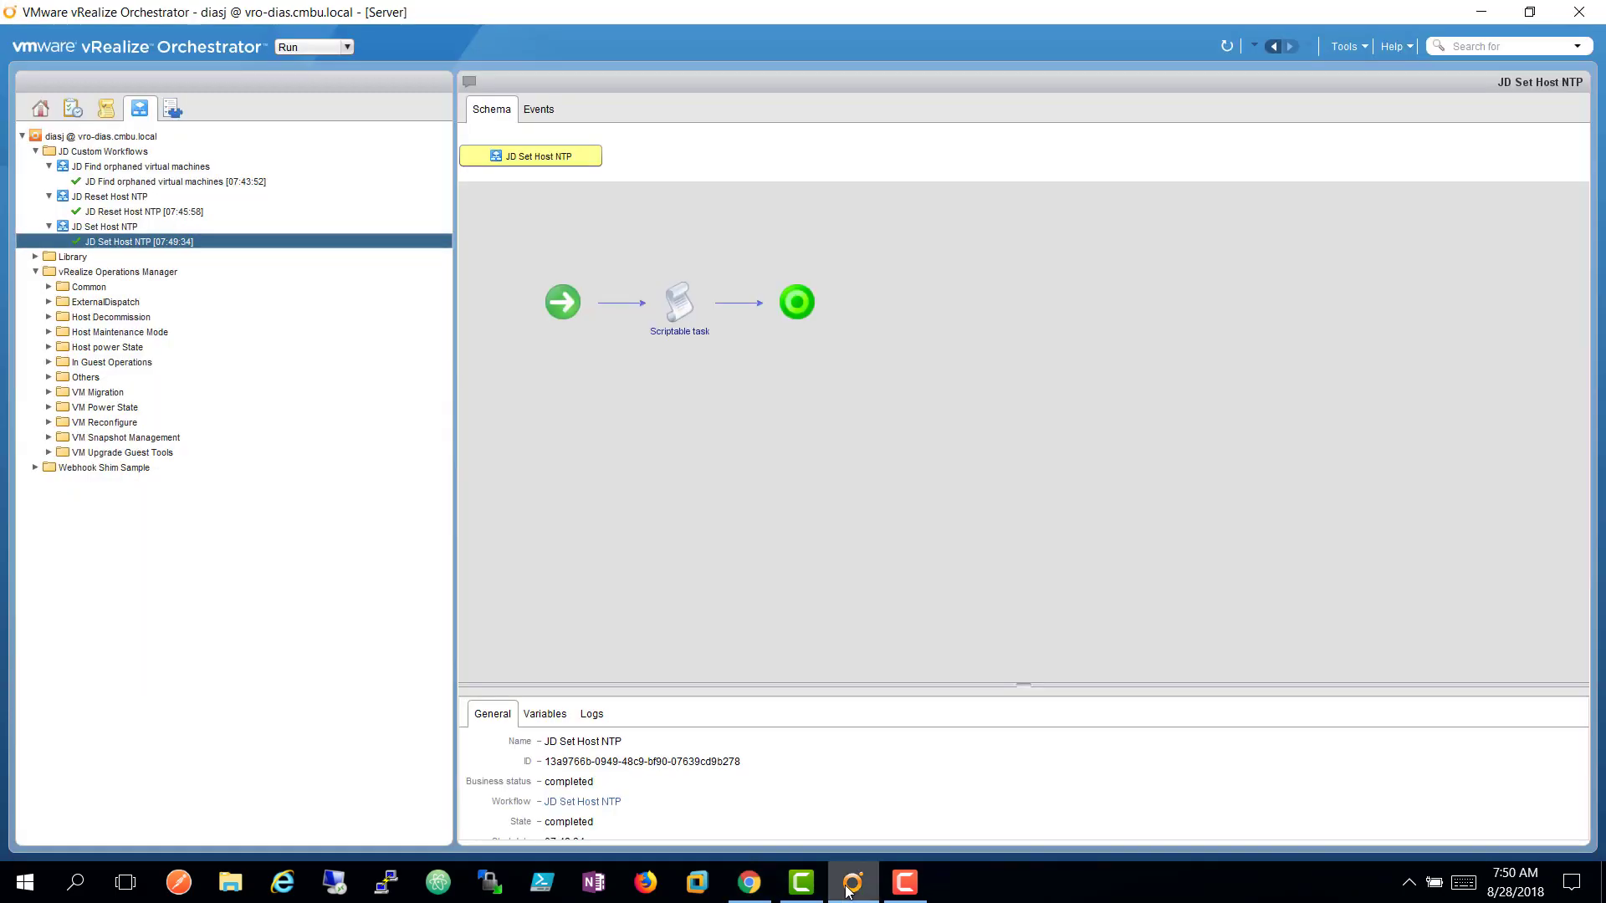
click(542, 712)
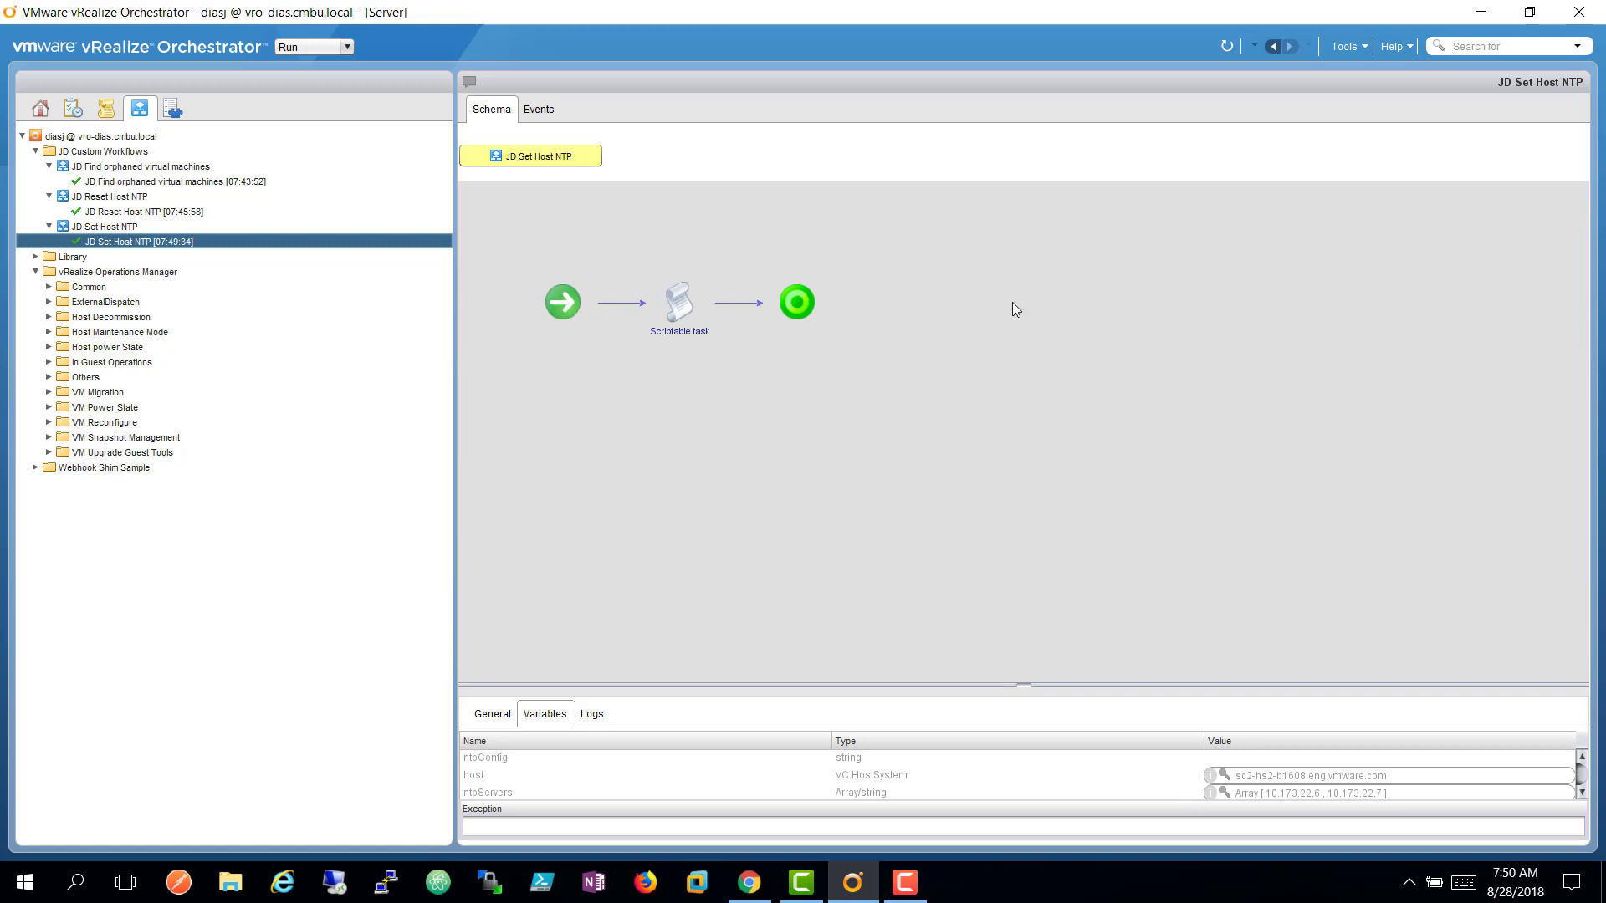
click(755, 898)
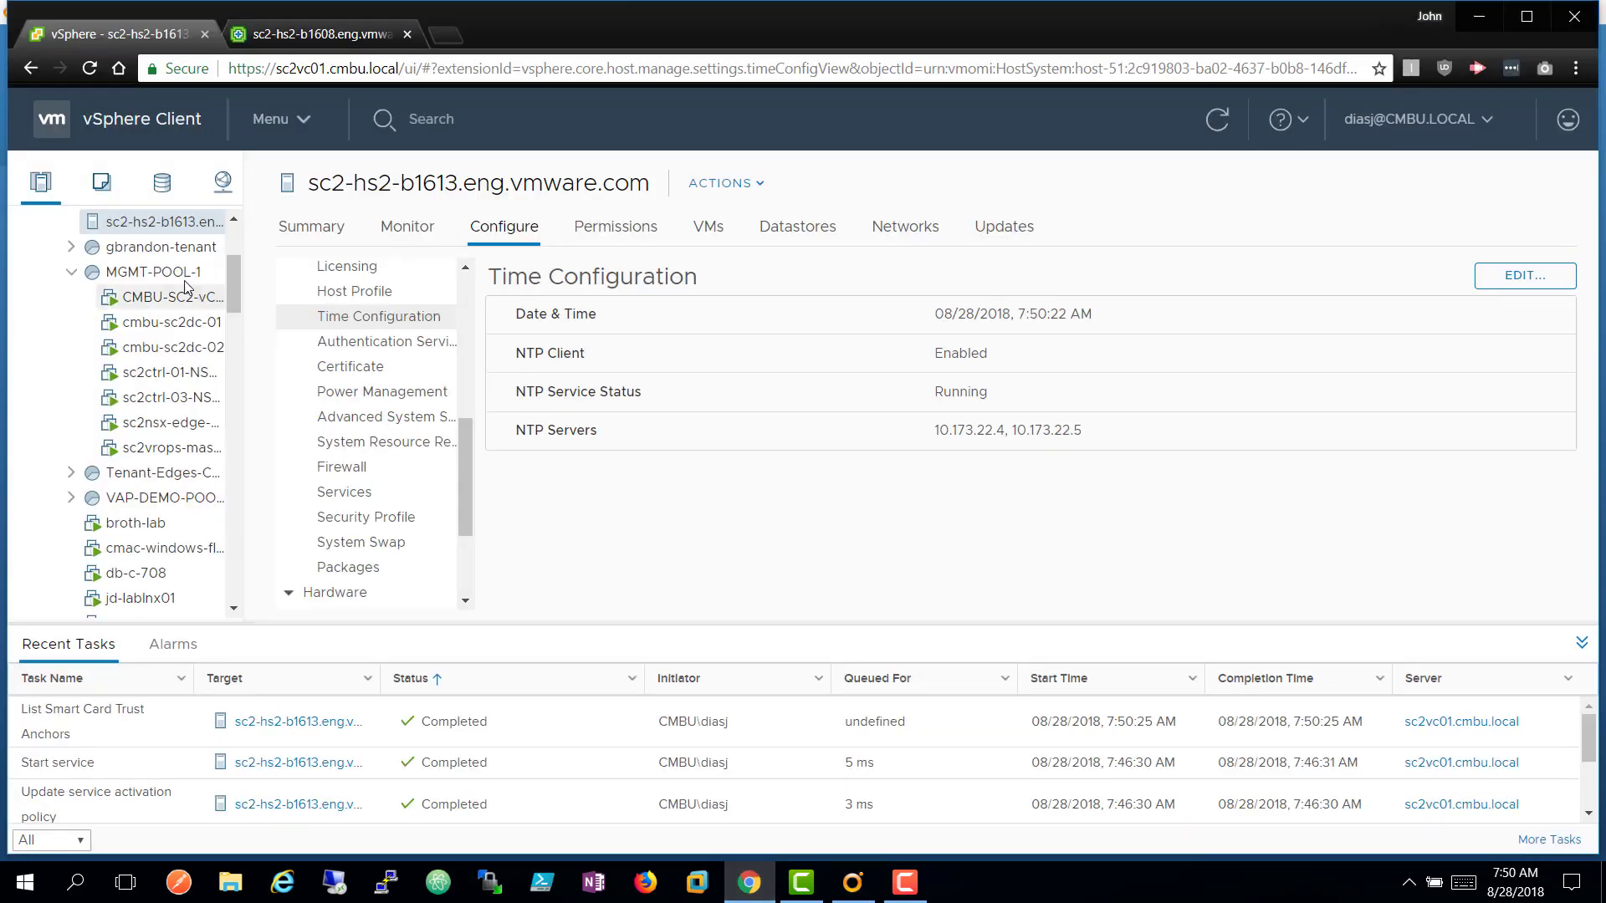
Verify host sc2-hs2-b1608 lists NTP servers 10.173.22.6 and 10.173.22.7, then switch to vRealize Operations.
drag(234, 271, 230, 197)
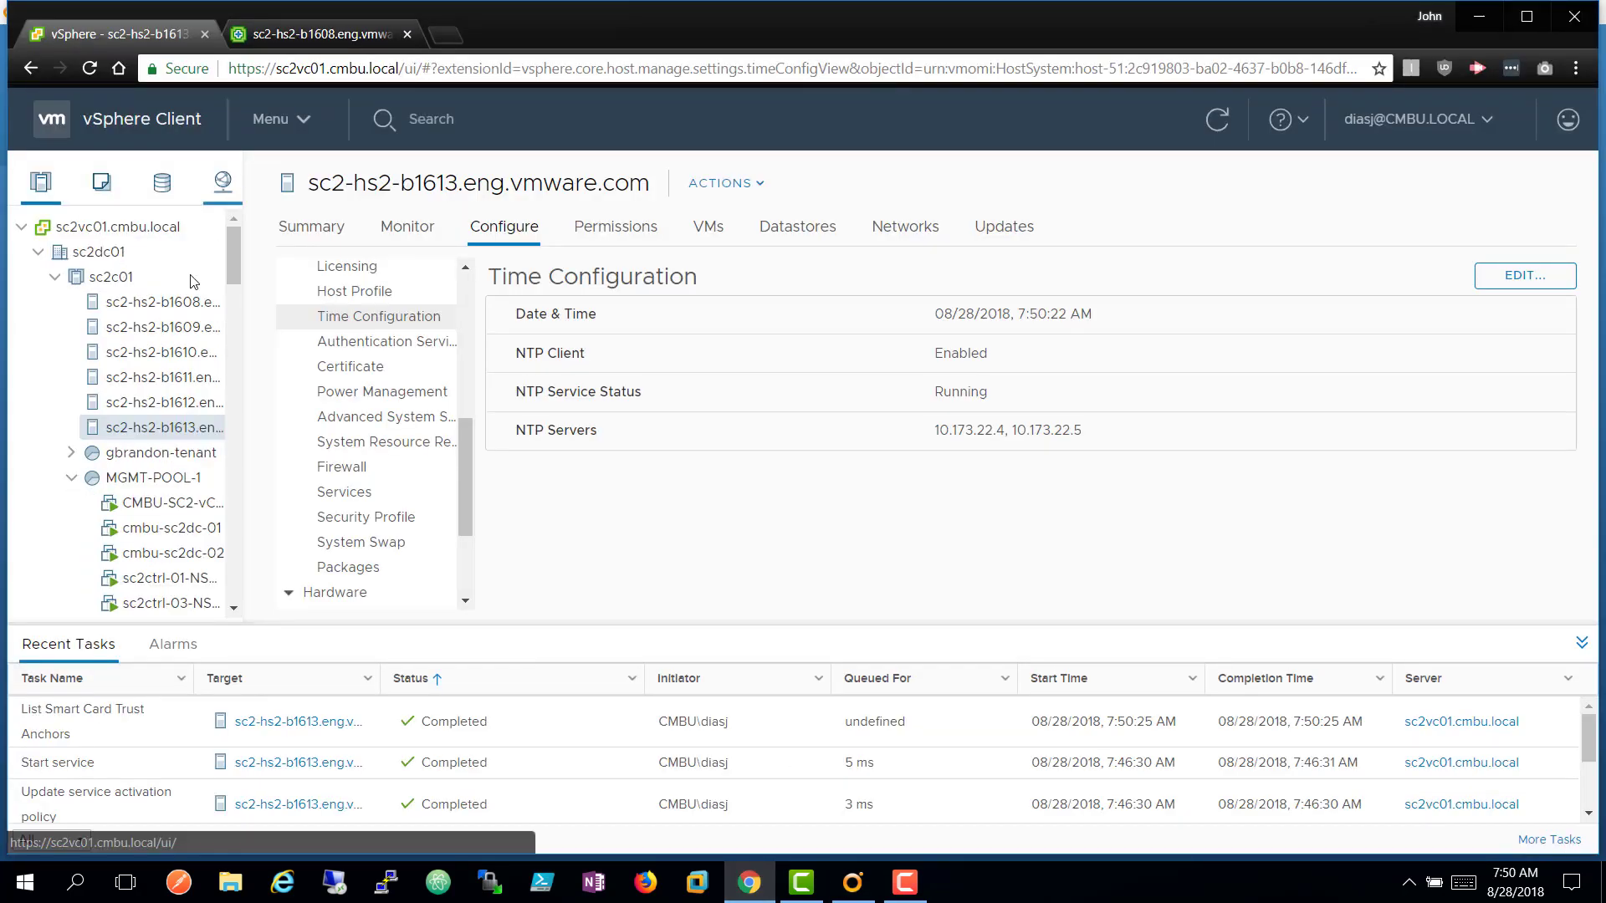
click(159, 302)
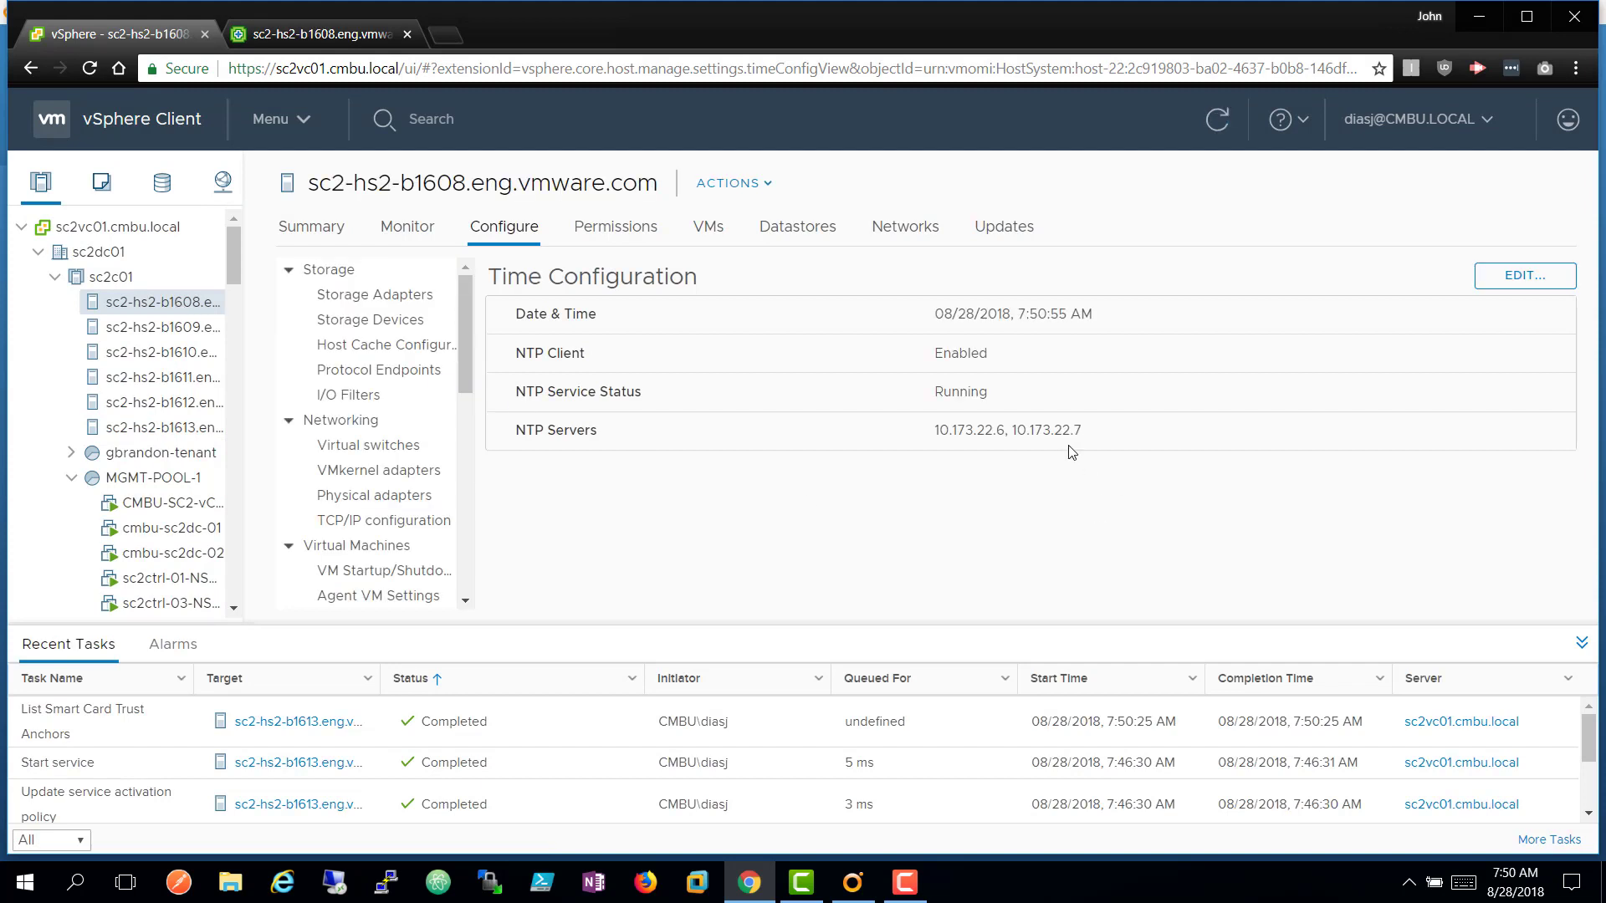
click(343, 37)
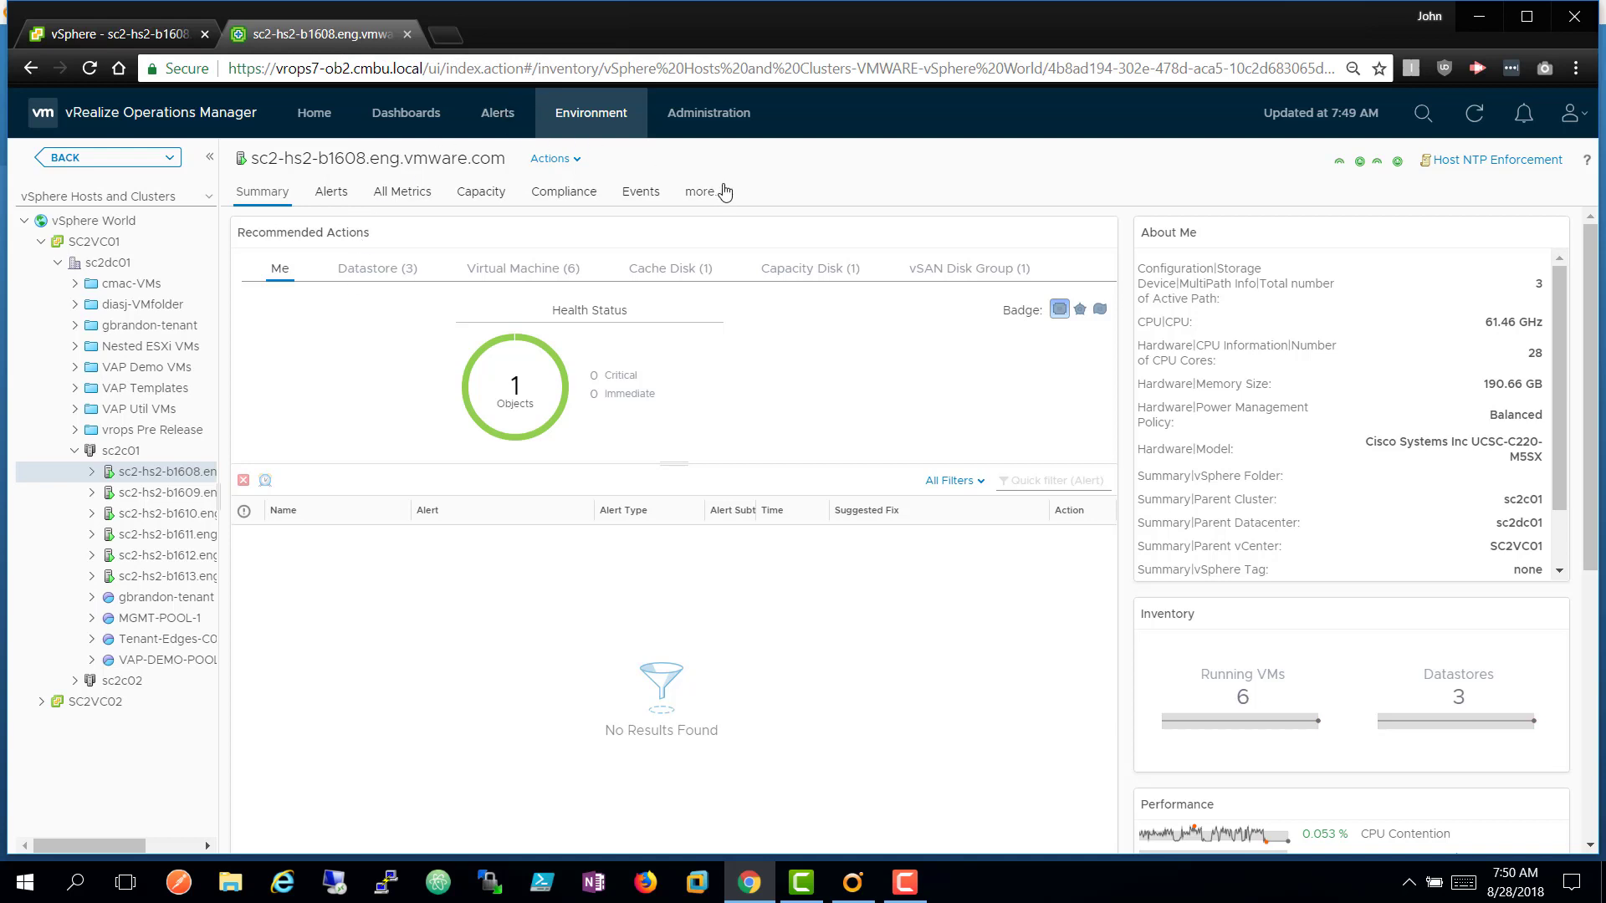
List today's alerts and refresh until the 7:51 AM JD Someone Broke NTP alert for sc2-hs2-b1608 appears.
click(491, 117)
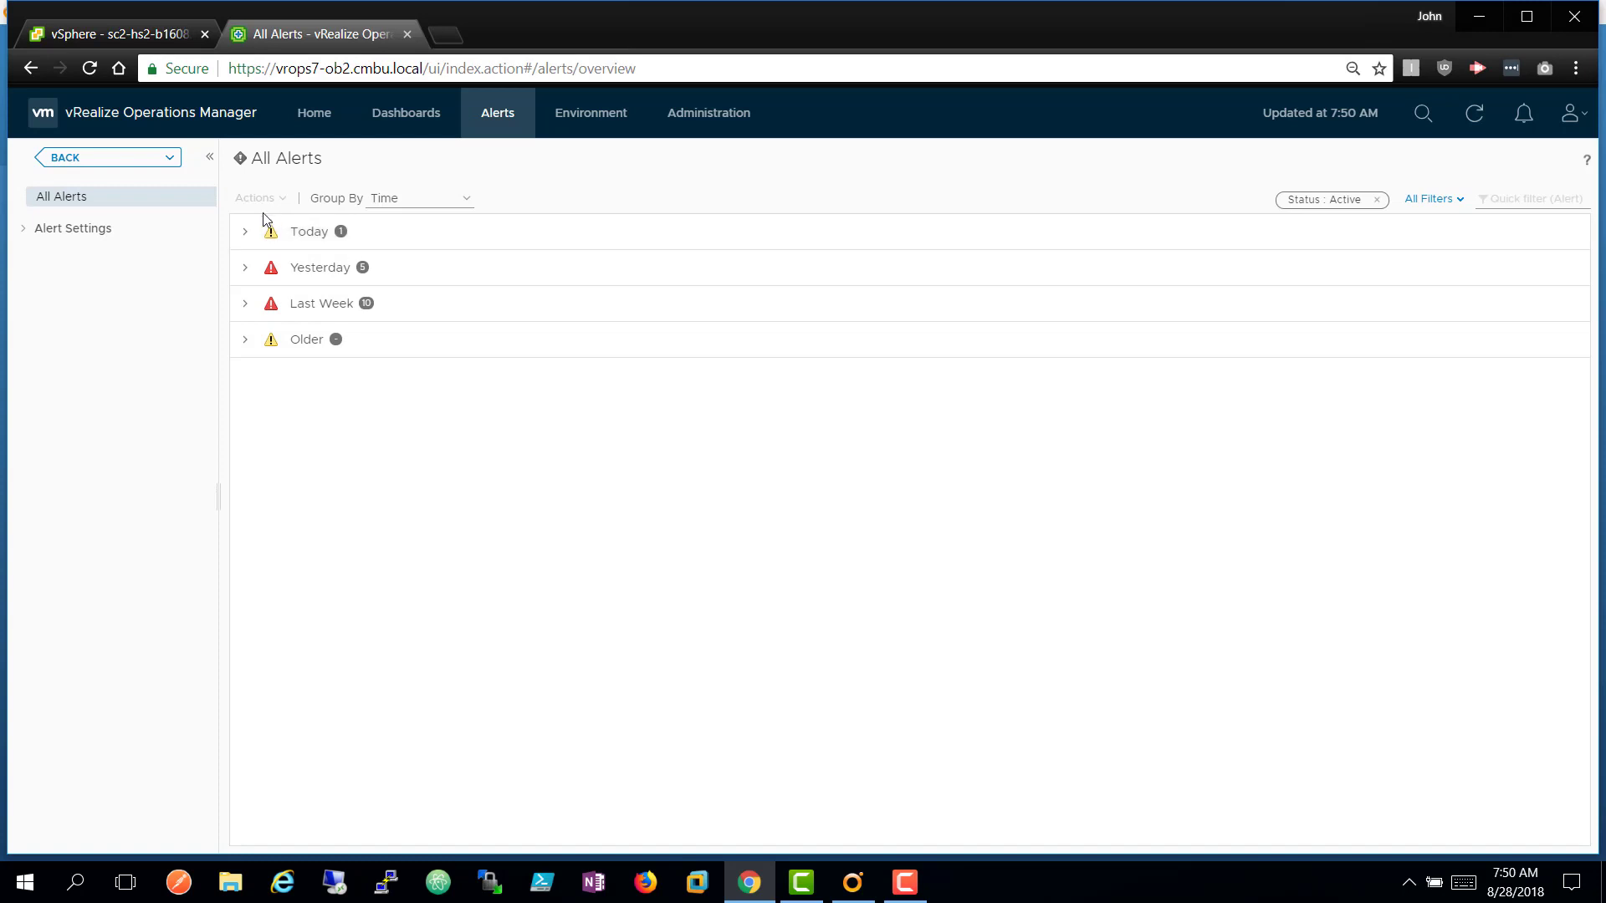
click(245, 233)
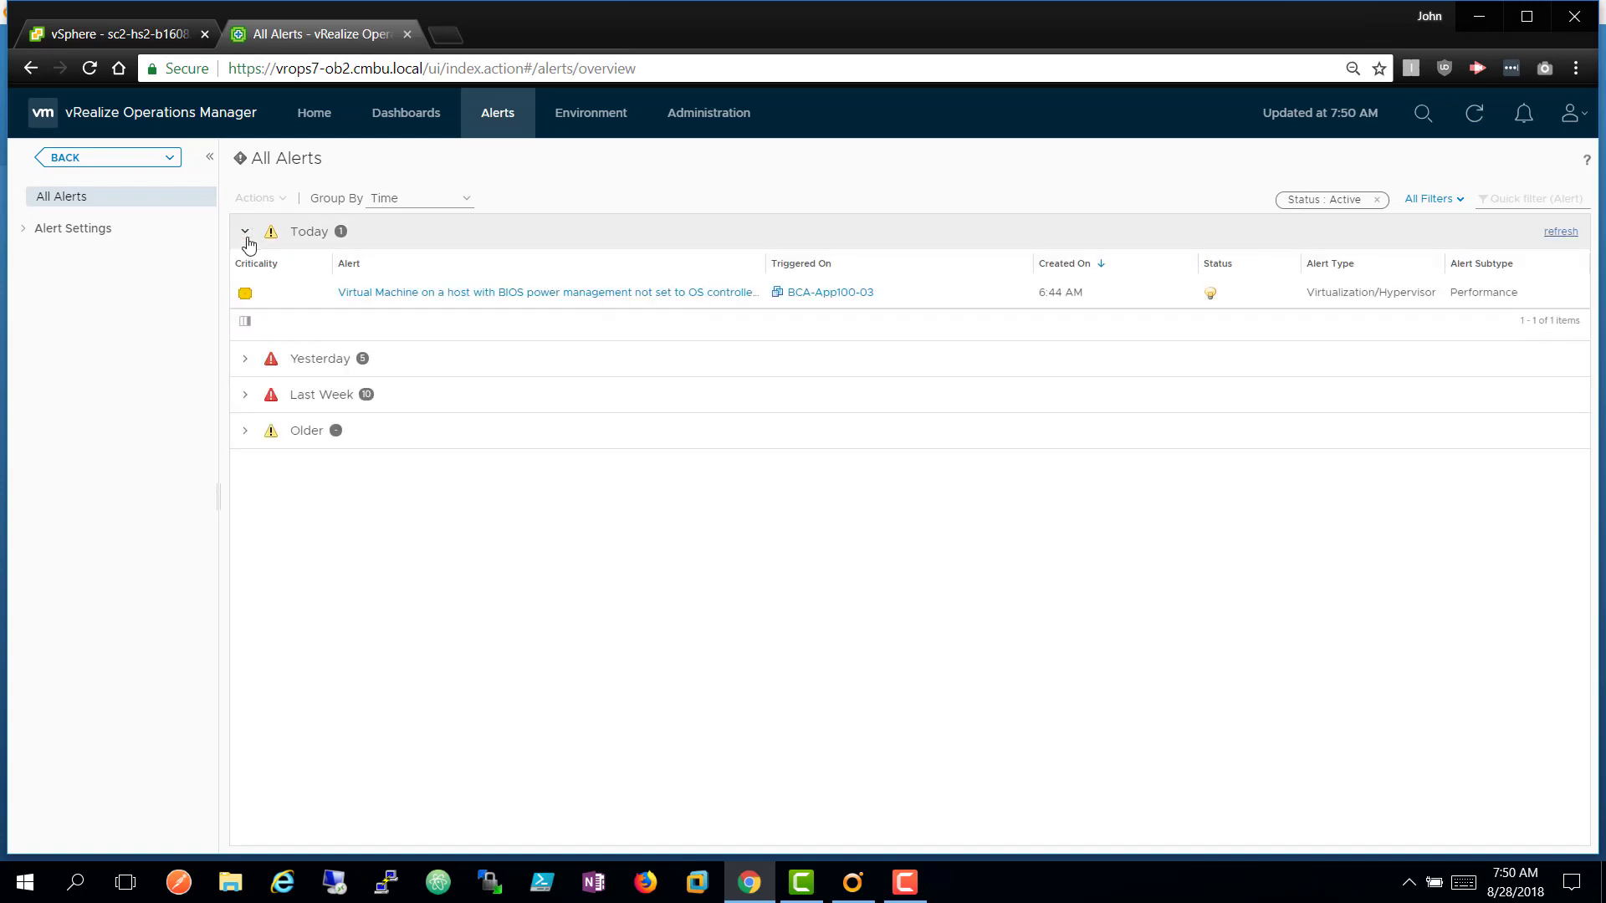
click(1570, 238)
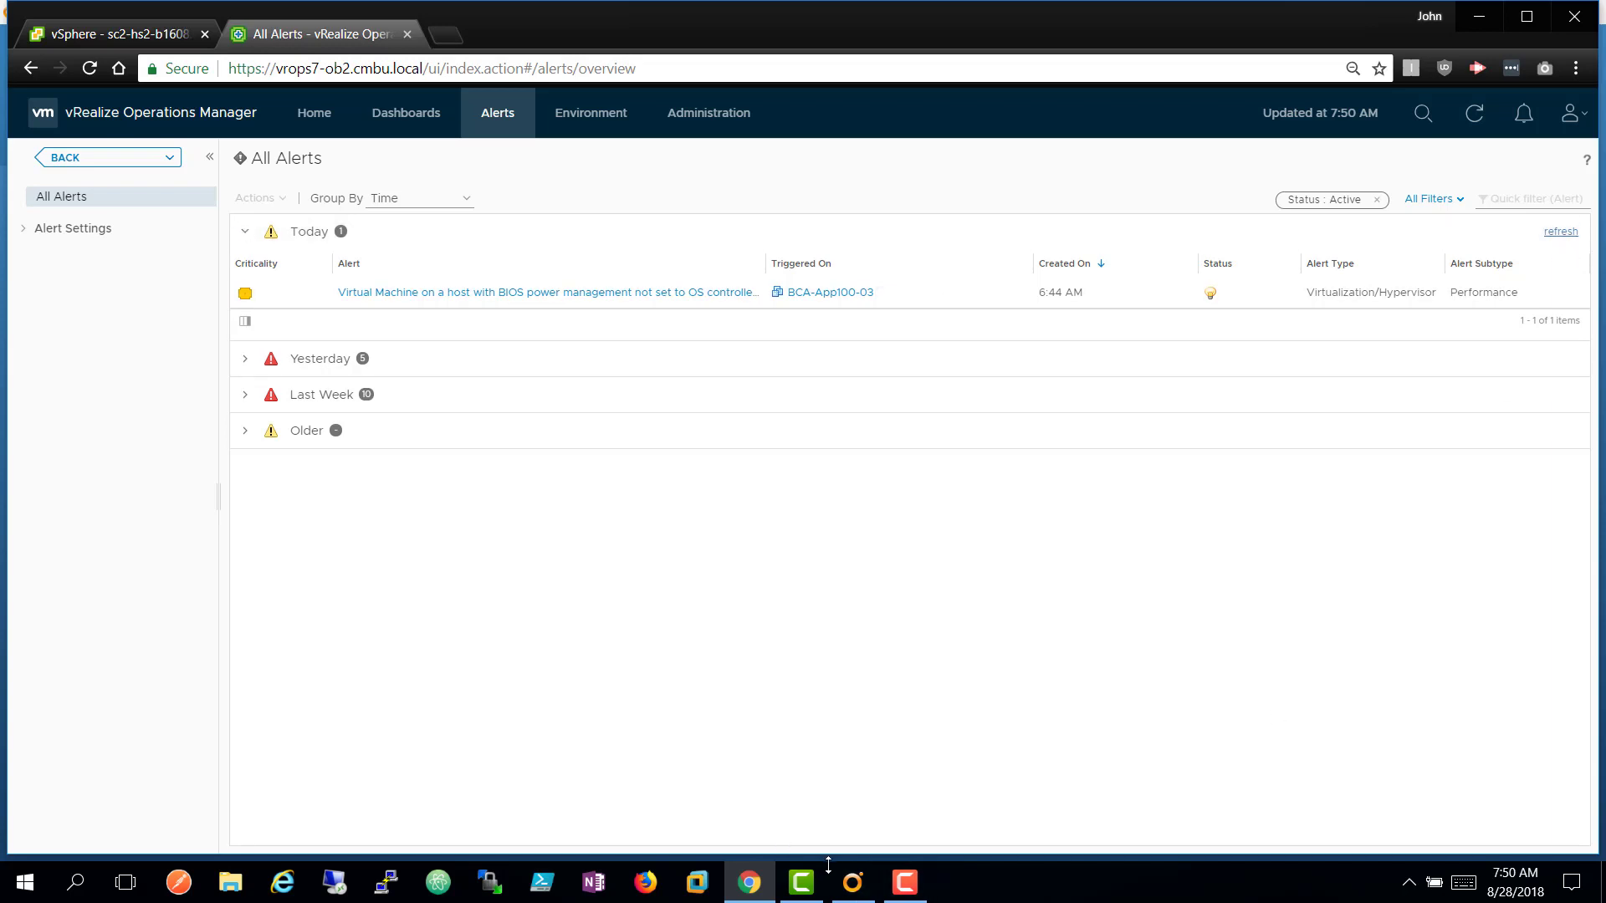
click(852, 887)
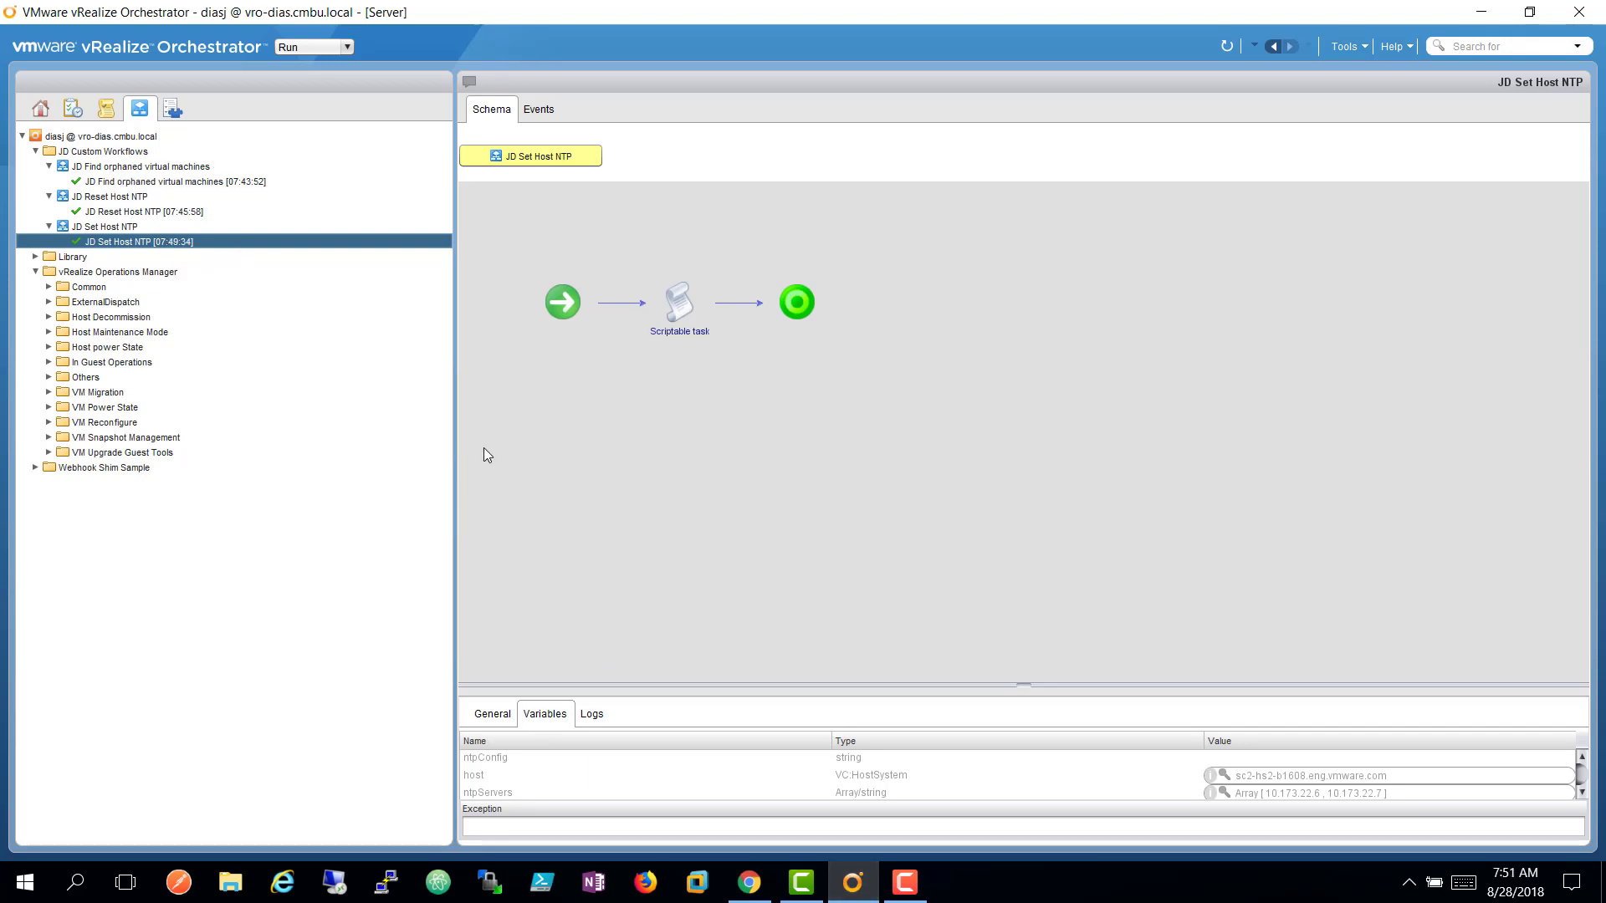
click(751, 887)
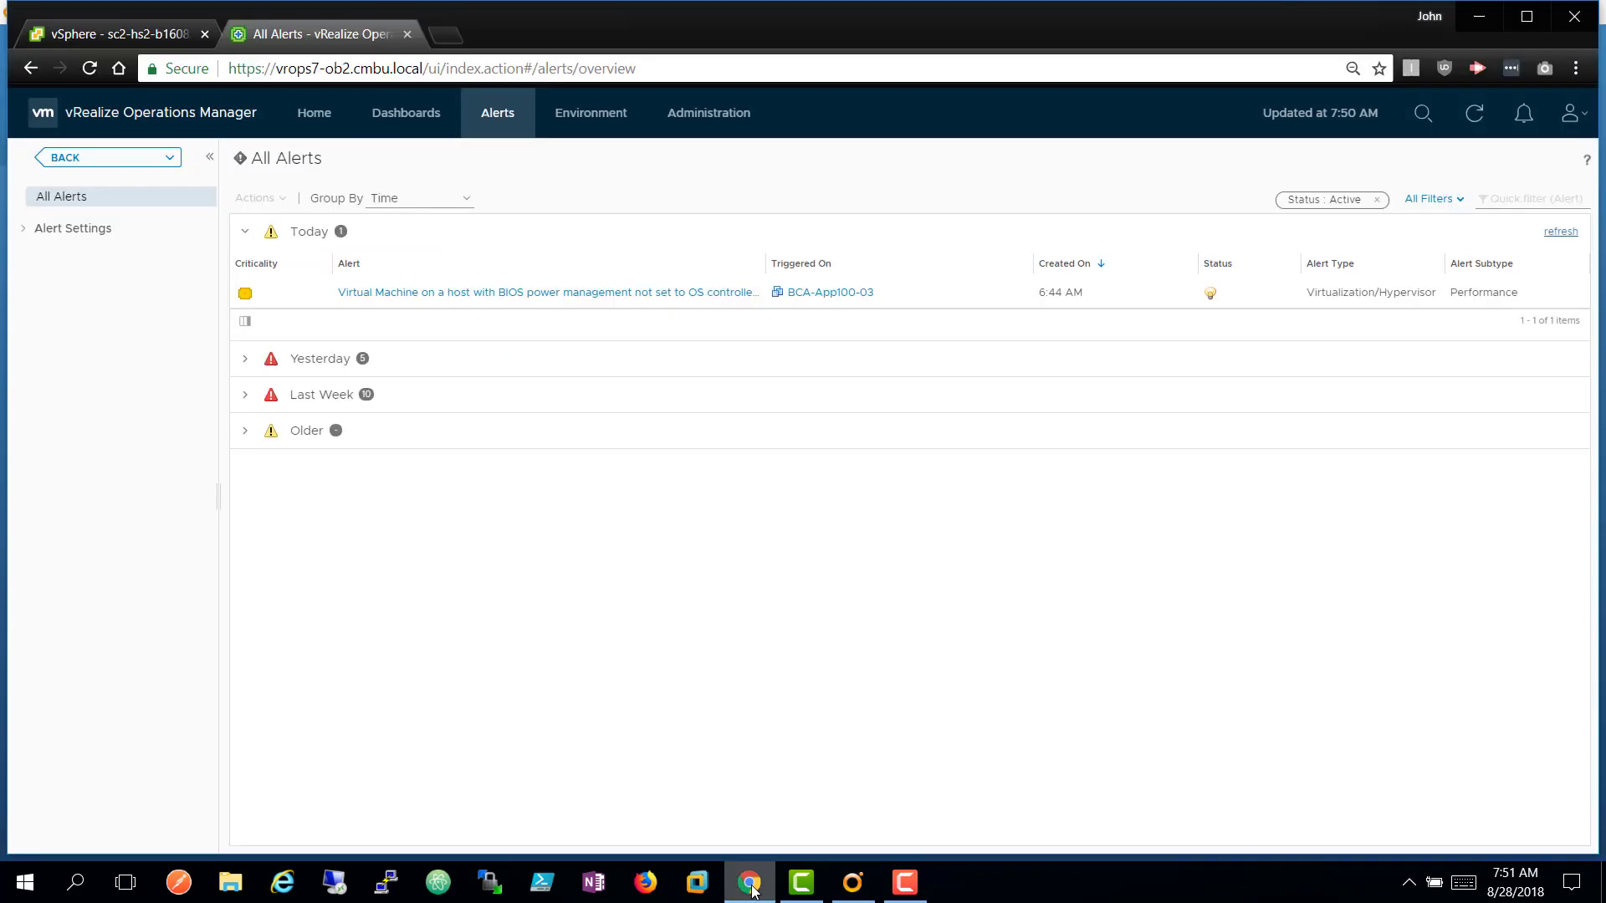
click(1560, 233)
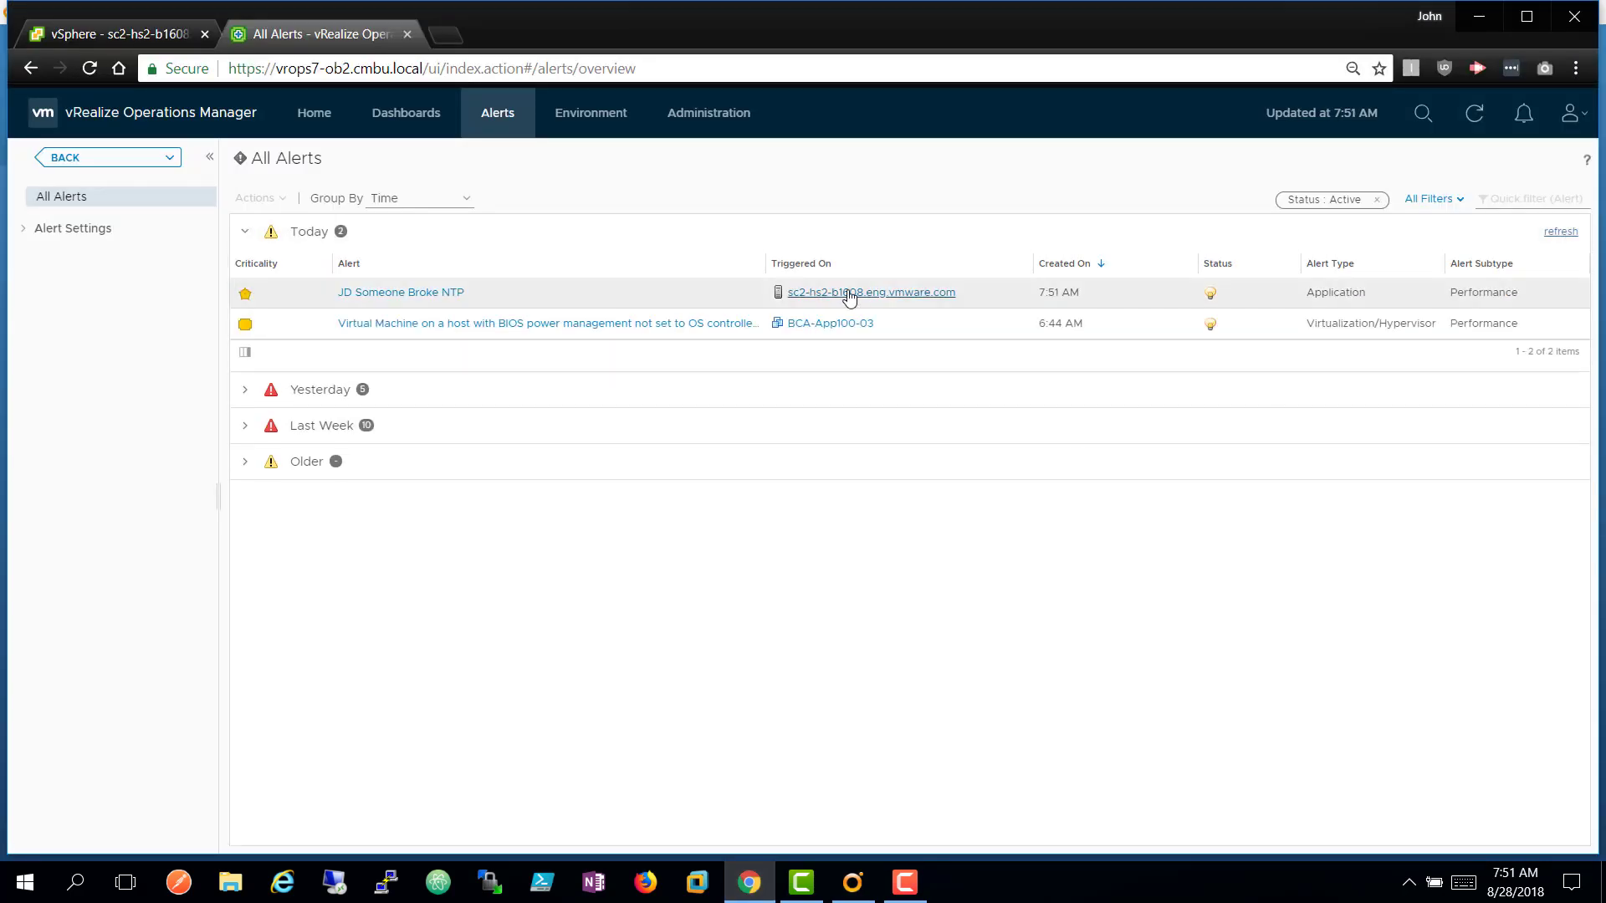
Inspect the alert's JD Incorrect NTP Servers history showing 10.173.22.6, 10.173.22.7, then bring Camtasia forward.
click(436, 300)
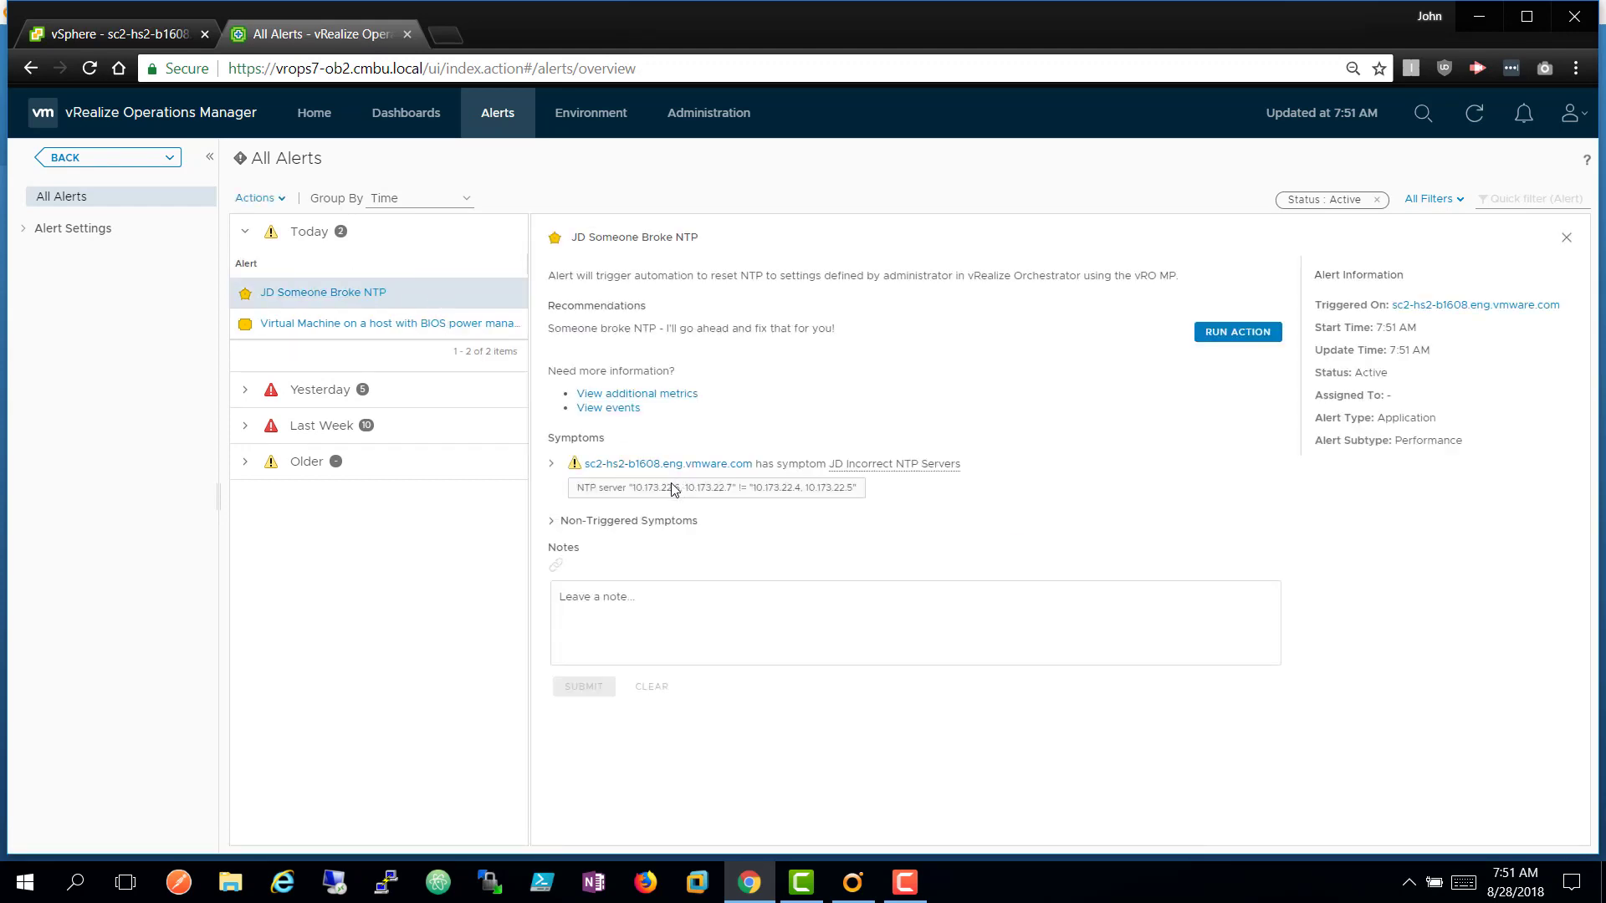
click(550, 466)
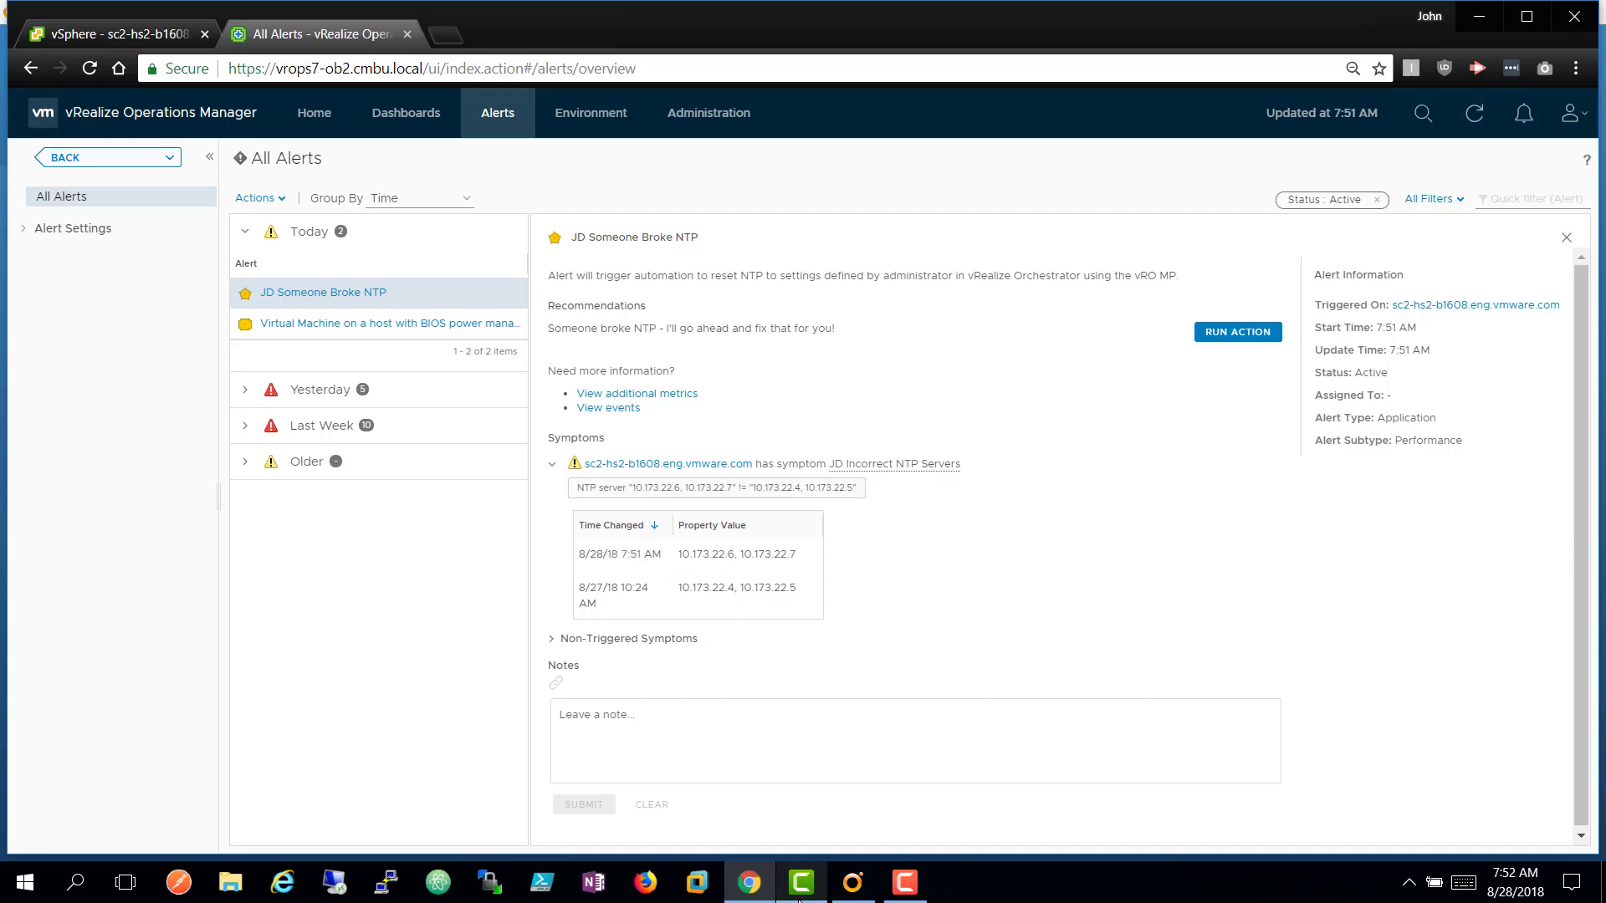
mouse_move(801, 899)
click(802, 887)
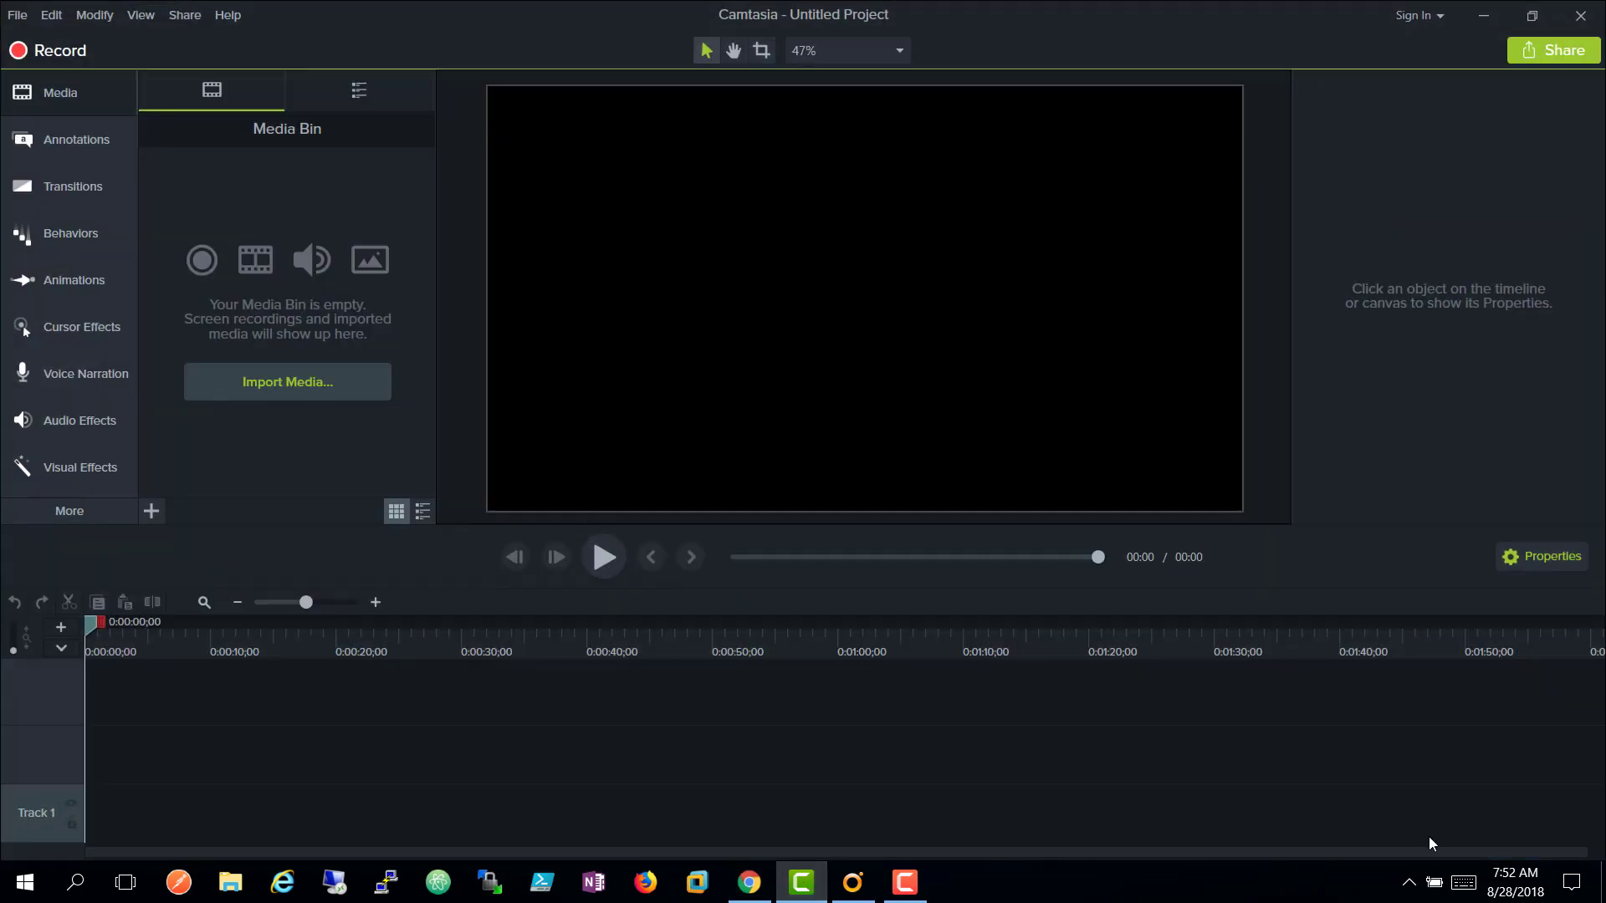